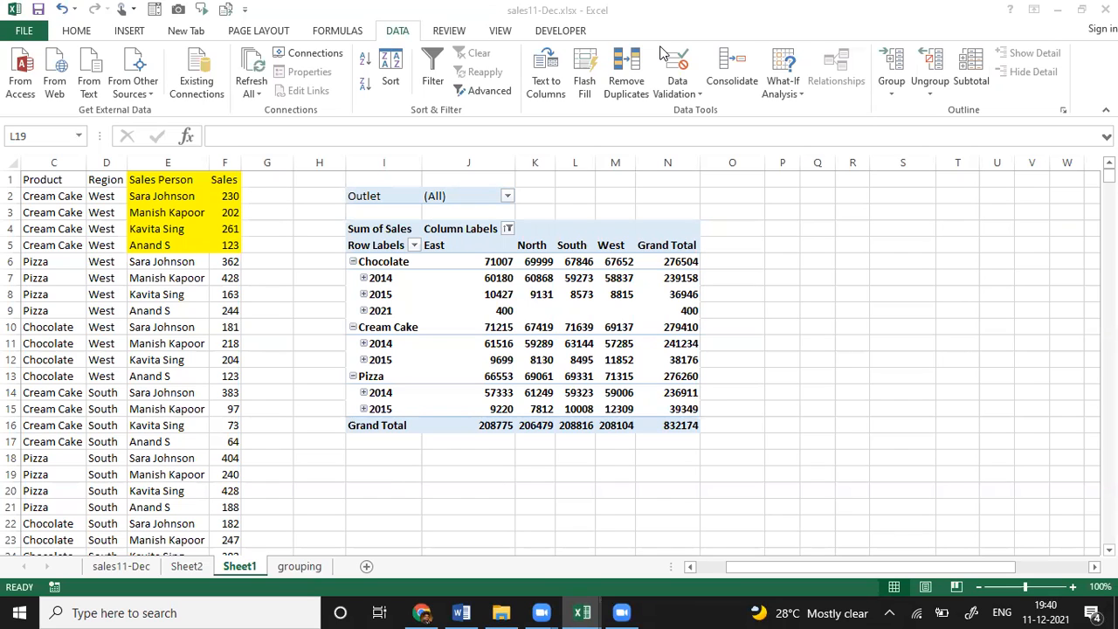
Look through the grouping, Sheet1 and Sheet2 sheets, ending at the Sales Person header of the sales11-Dec sheet
left_click(305, 568)
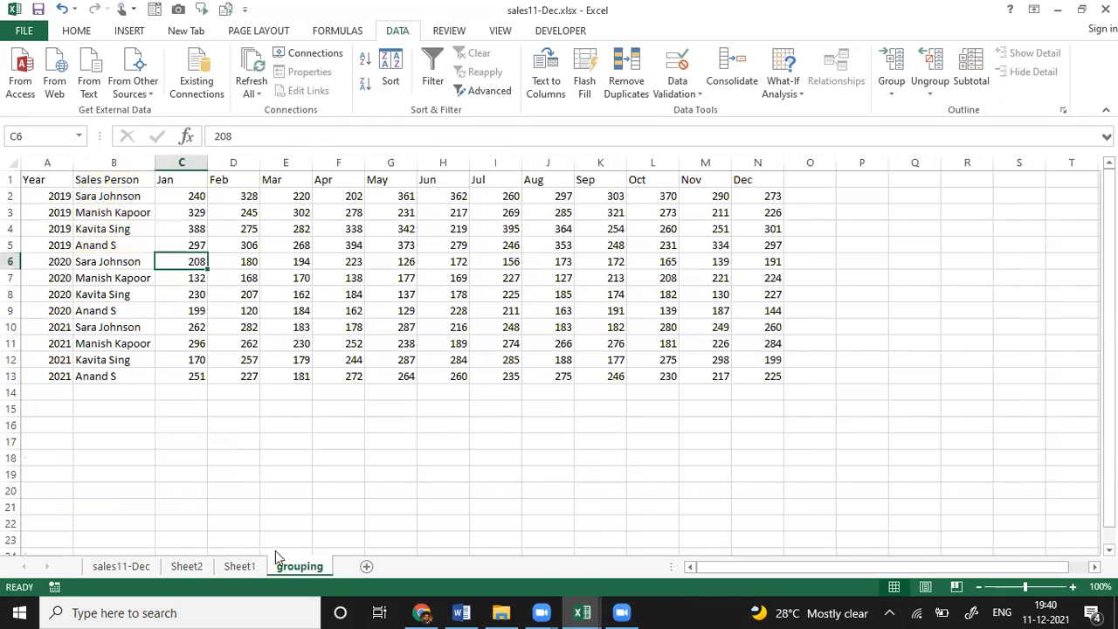
left_click(238, 572)
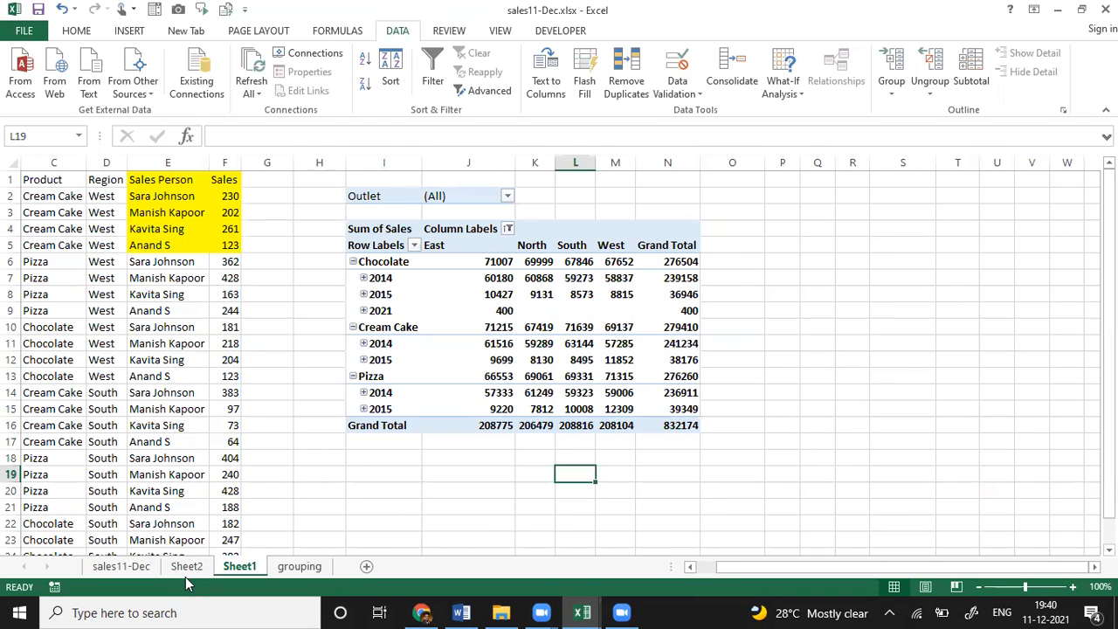
left_click(189, 569)
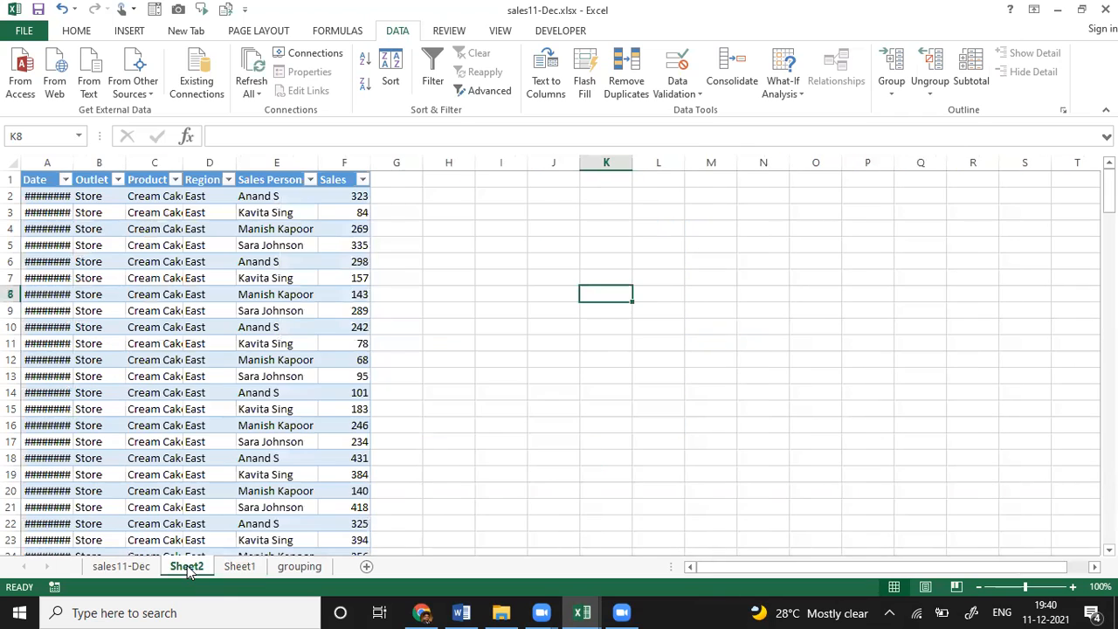
left_click(132, 569)
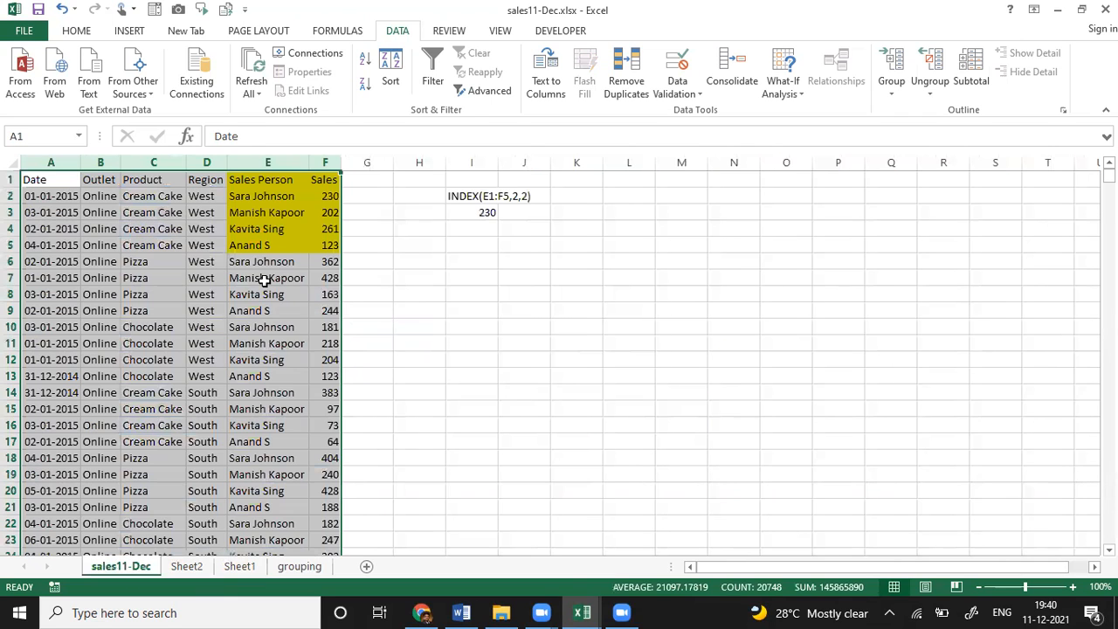
left_click(264, 280)
key("ctrl+Up")
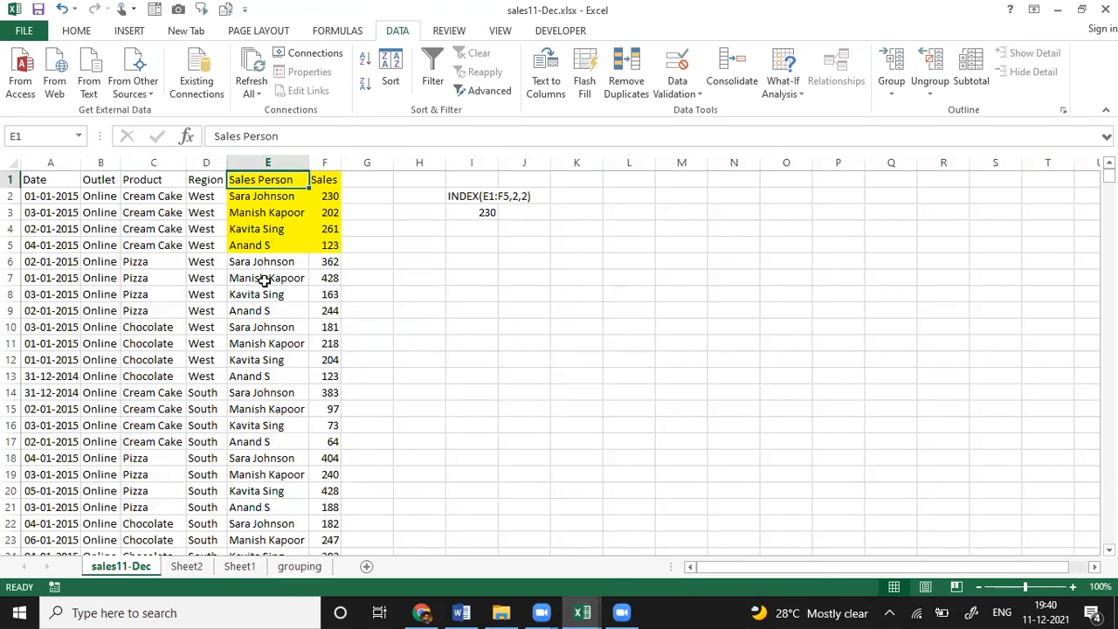
Examine the sales data and pivot table on Sheet1, and return to the sales11-Dec sheet
left_click(202, 570)
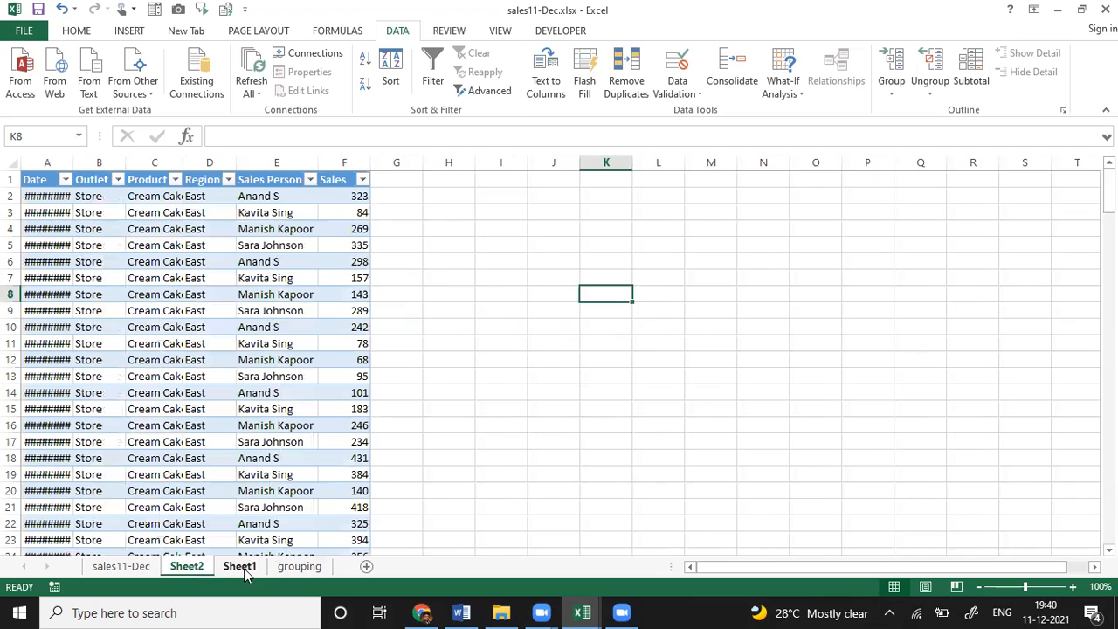
left_click(244, 568)
left_click(195, 381)
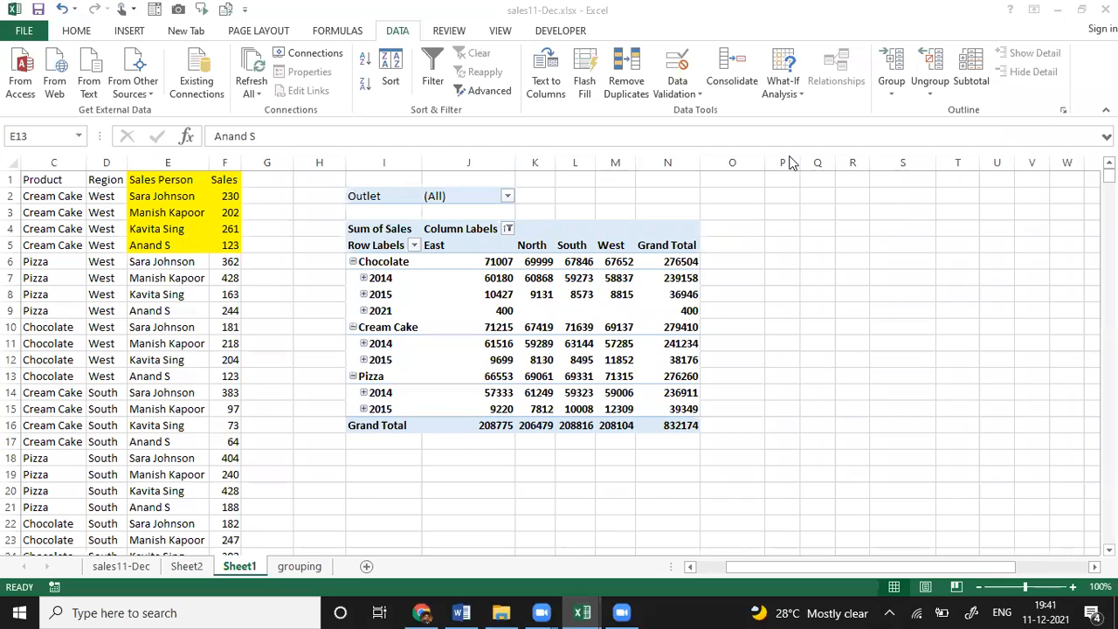
left_click(674, 197)
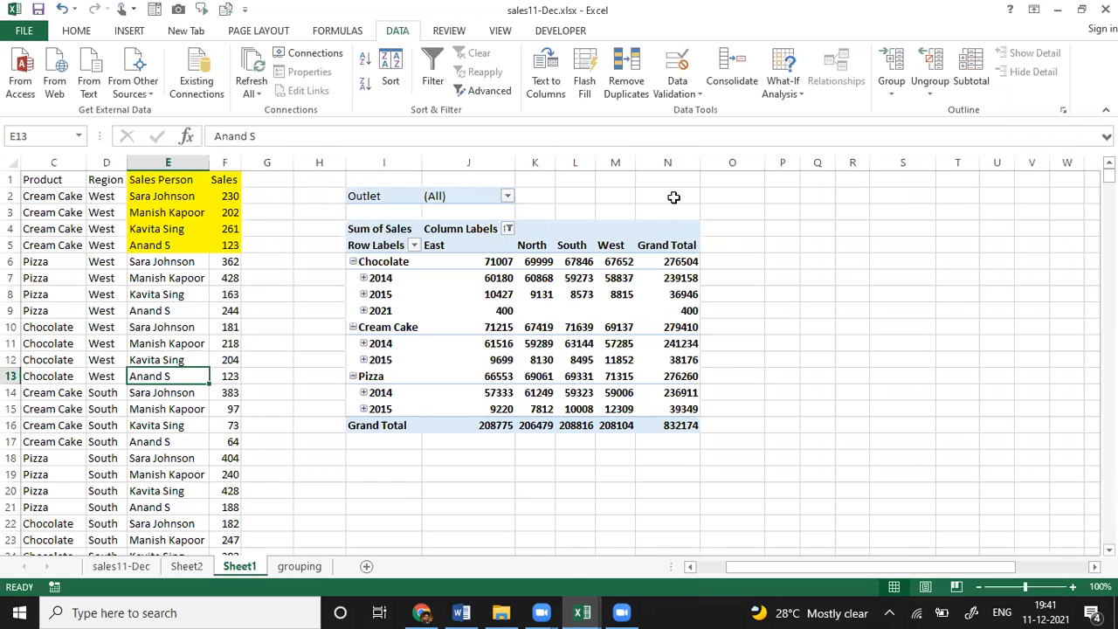
left_click(533, 279)
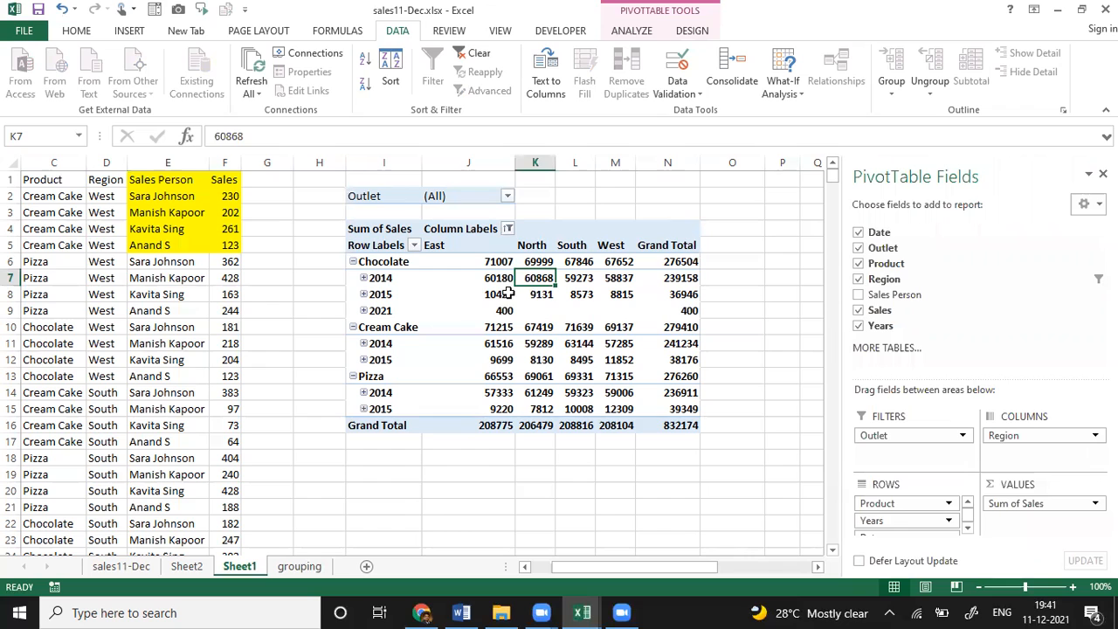
left_click(464, 299)
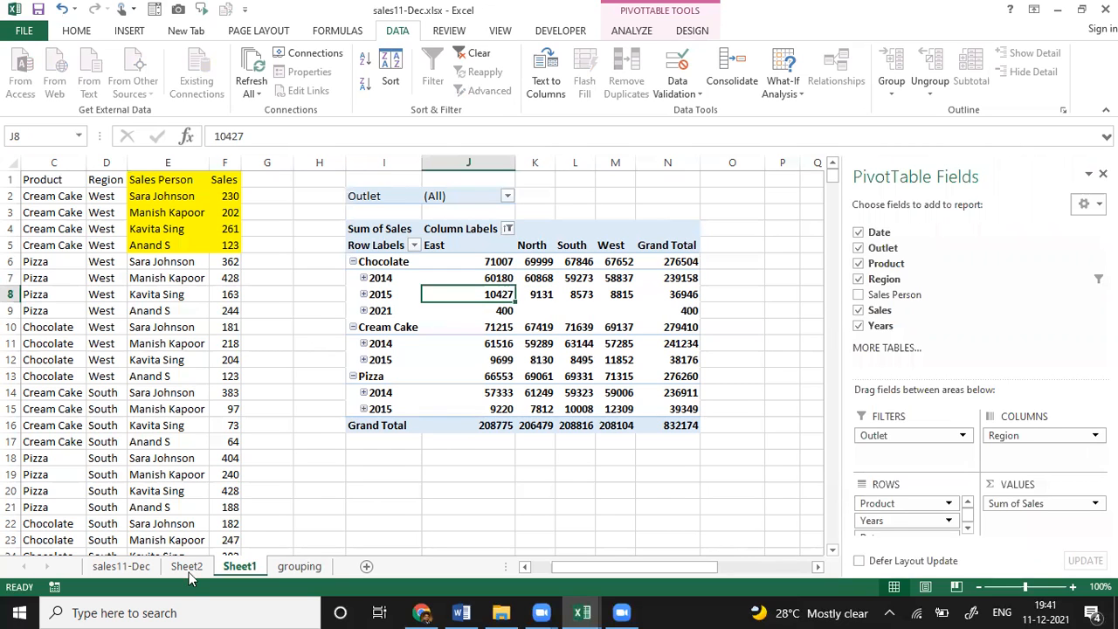
left_click(123, 566)
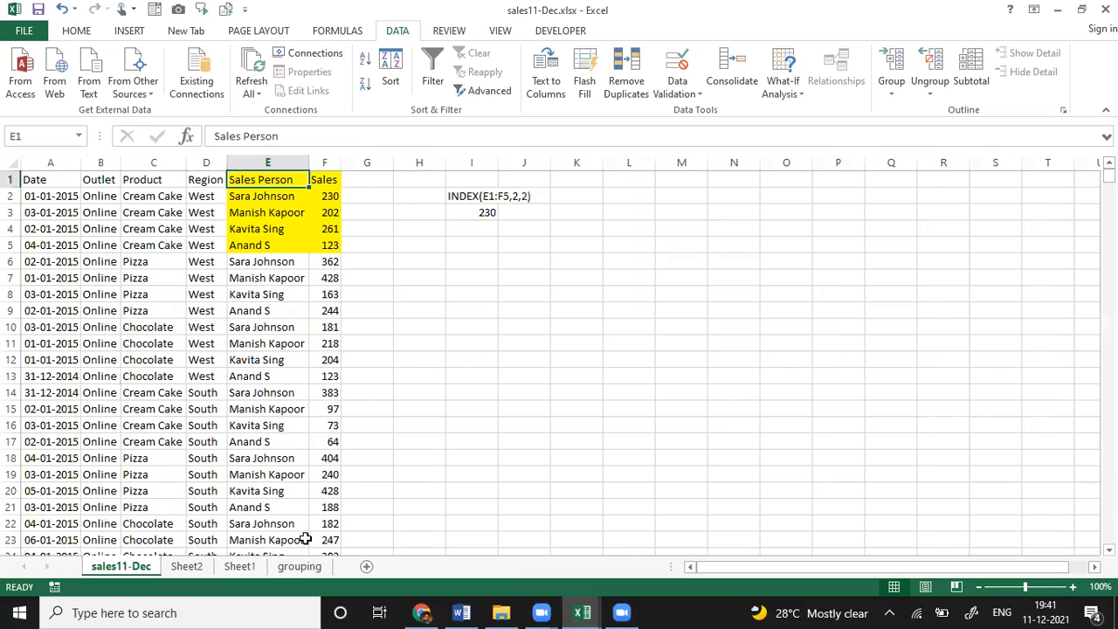
Try to open studnts-marks.xlsx in the sat11-dec folder from the recent workbooks
left_click(23, 36)
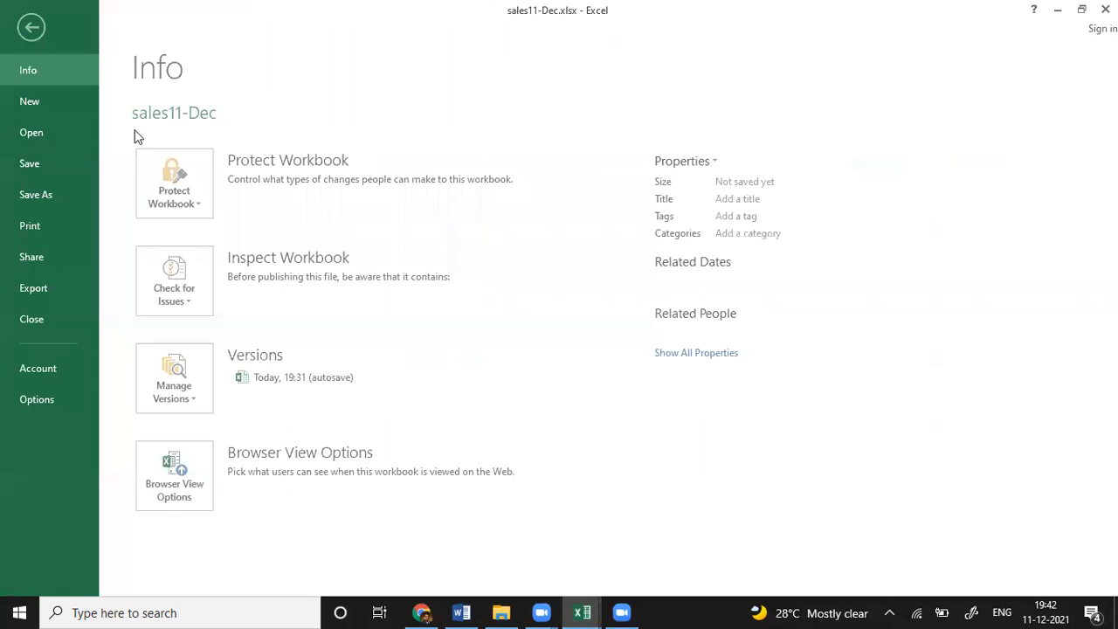
left_click(38, 135)
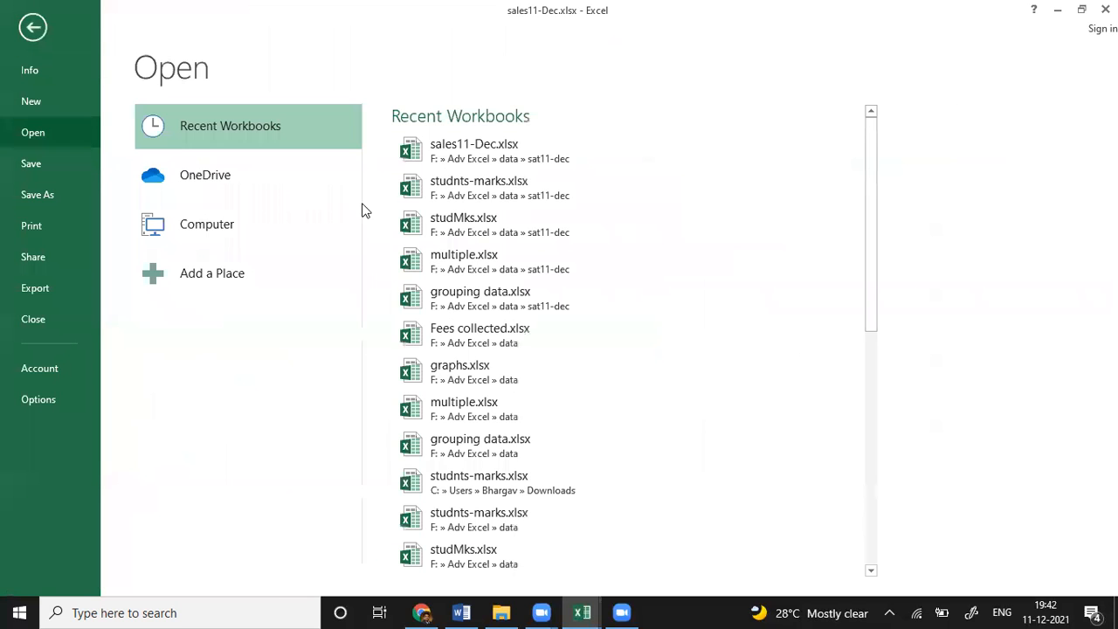
left_click(484, 196)
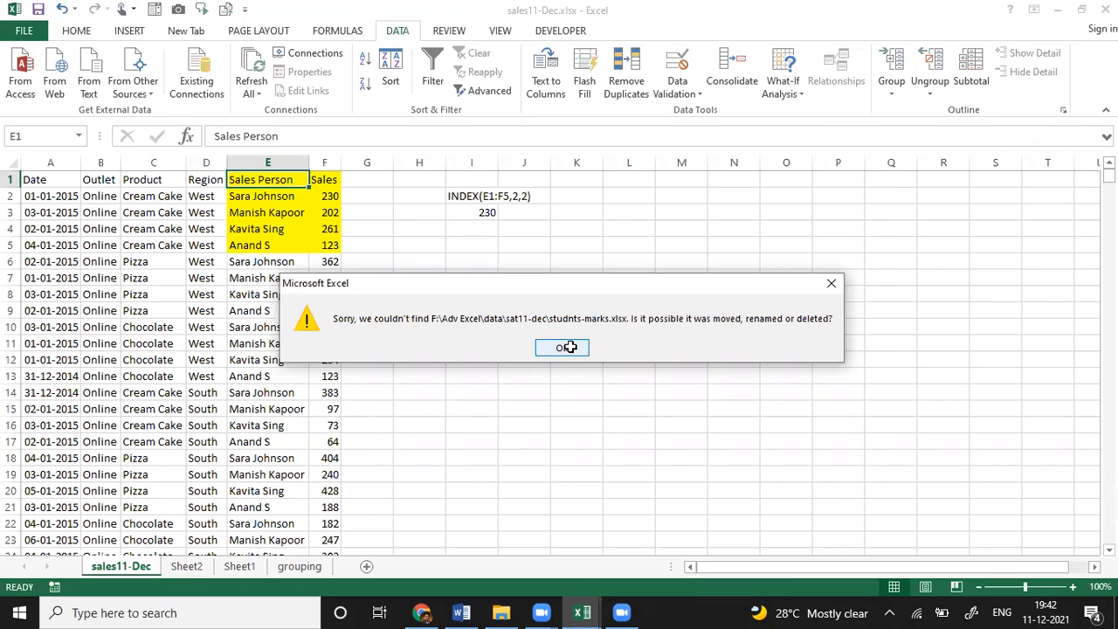
left_click(569, 347)
left_click(523, 344)
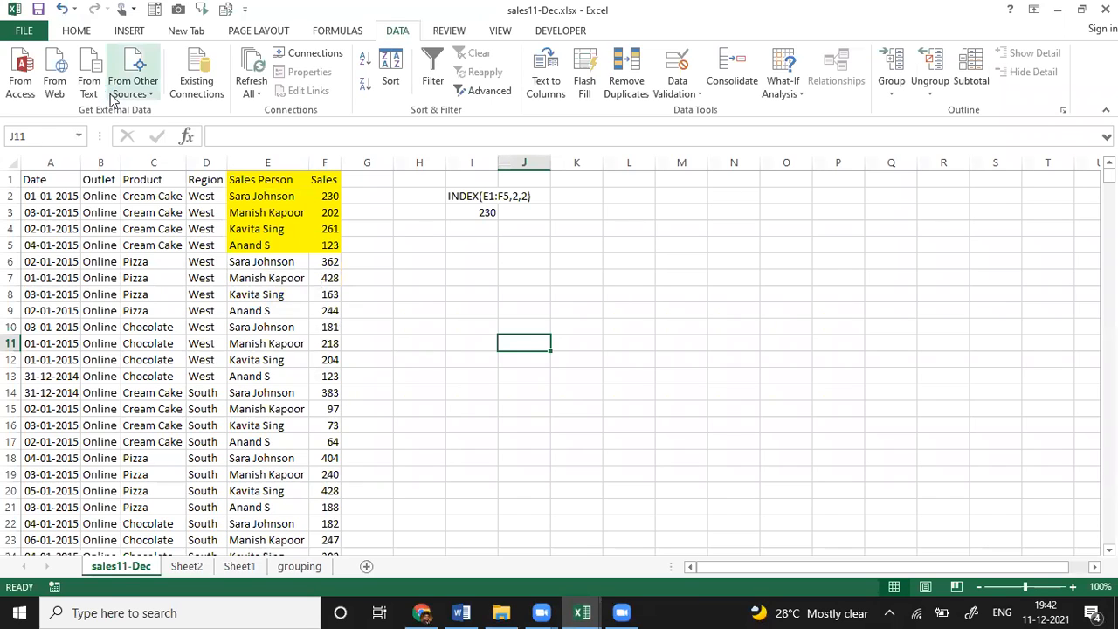
Try to open studMks.xlsx in the sat11-dec folder from the recent workbooks
key("ctrl+o")
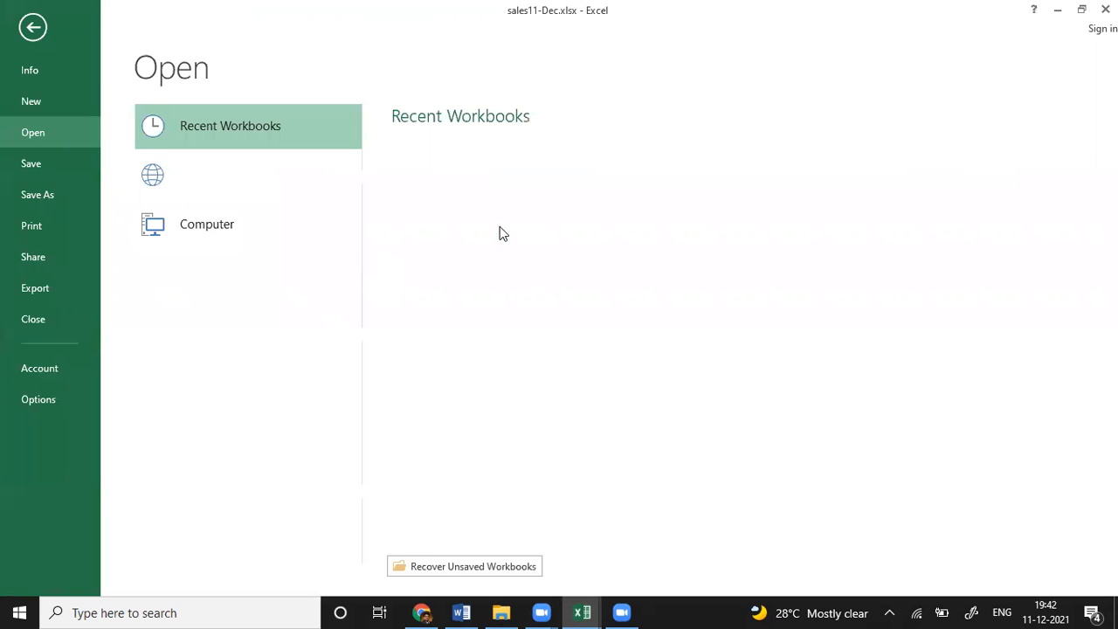
left_click(500, 231)
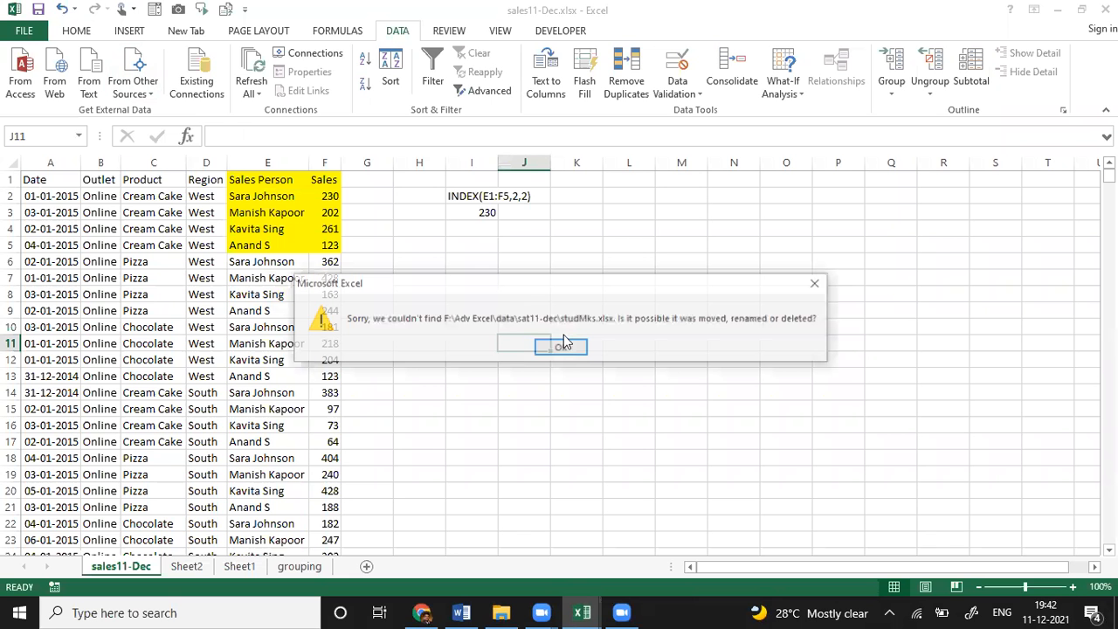
left_click_drag(603, 290, 446, 293)
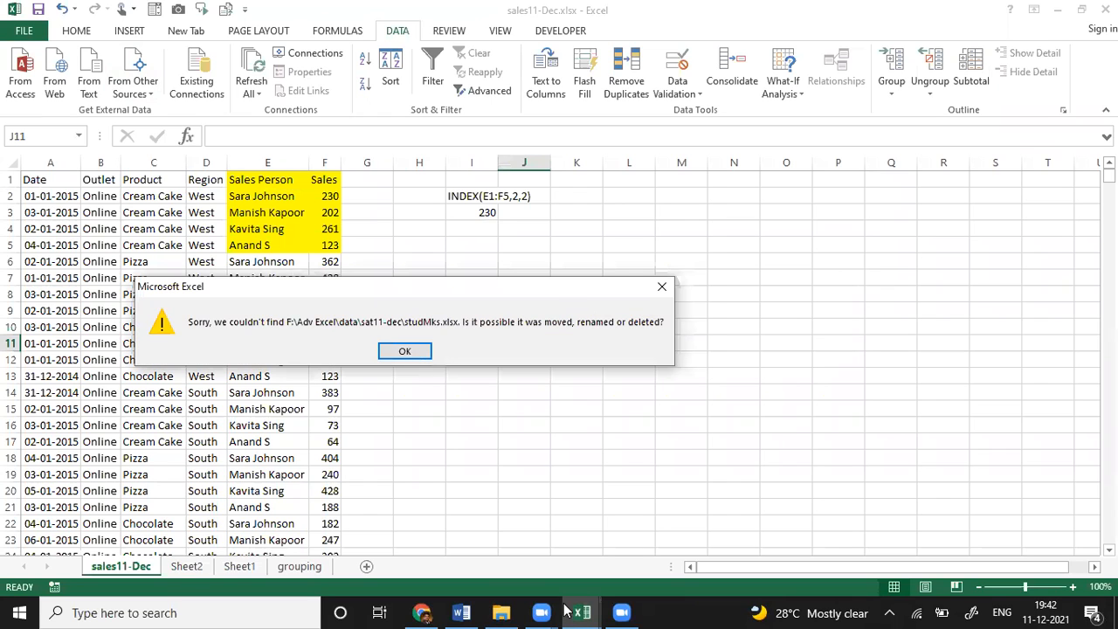
key("Return")
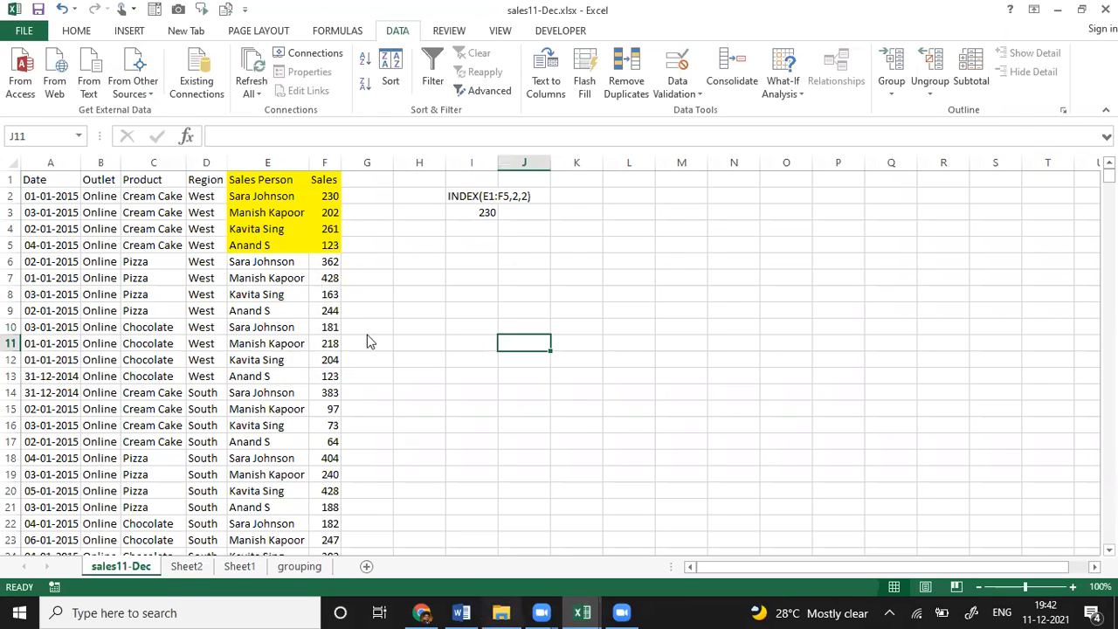
Switch to File Explorer, open 2 studMks.xlsx from the sat11-dec folder and select the first student's name in the master sheet
key("alt+Tab")
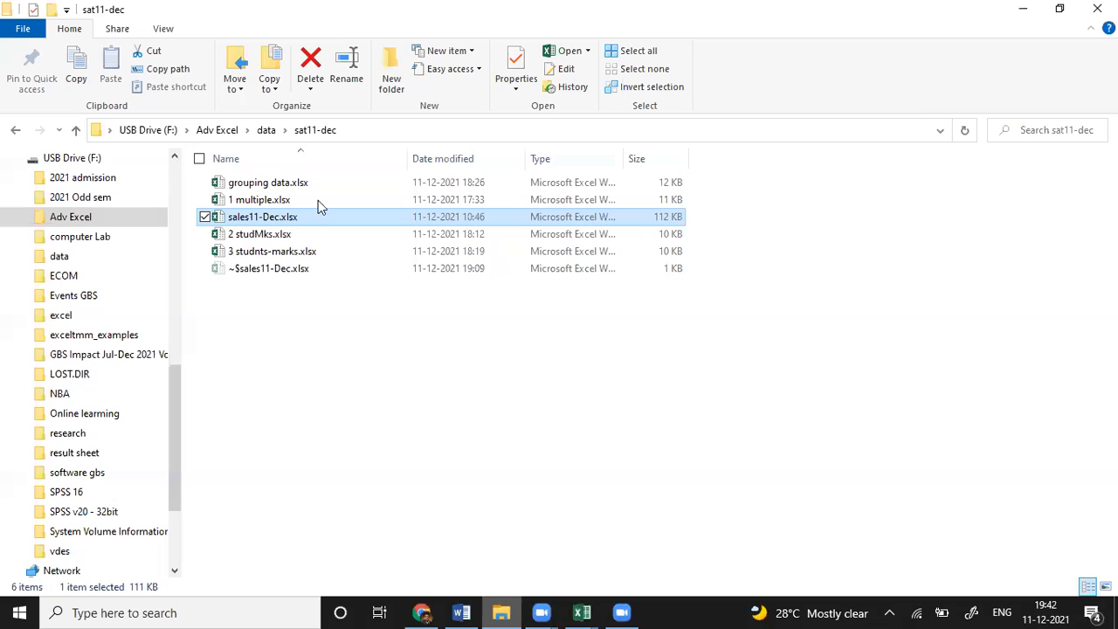
double_click(267, 236)
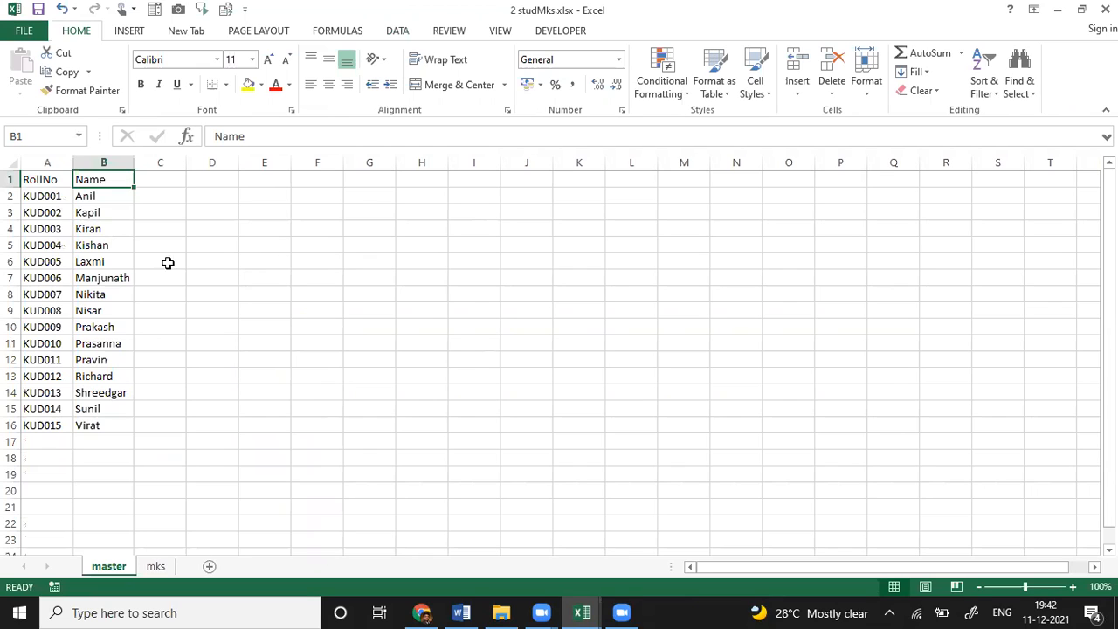
left_click(63, 210)
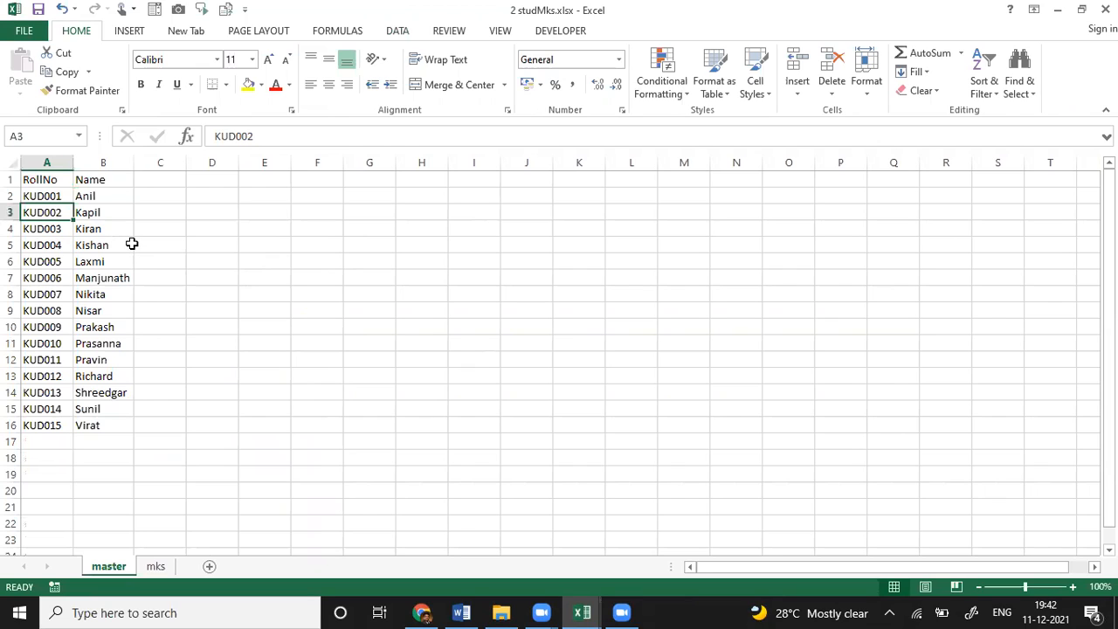
left_click(104, 197)
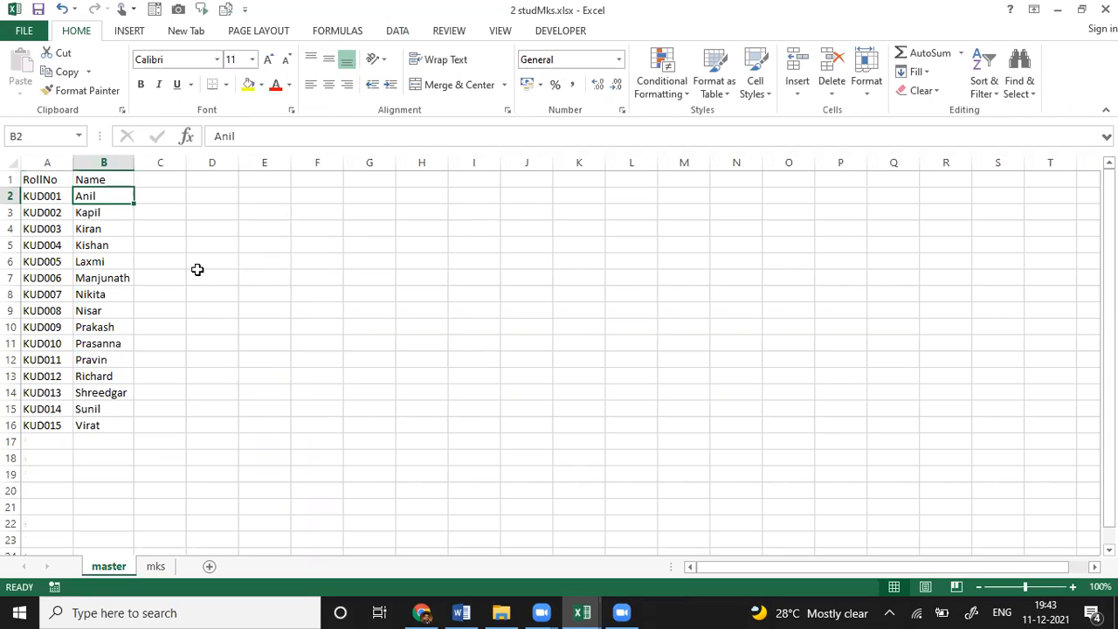
Examine the subject records on the mks sheet from the GK rows up to the Subject header
left_click(155, 568)
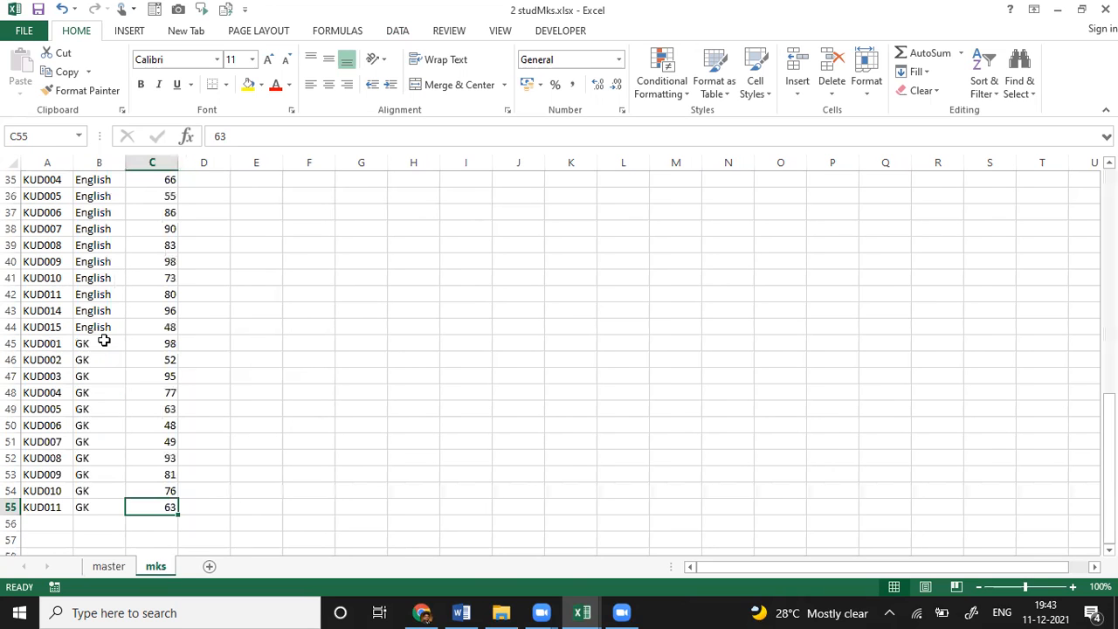
left_click(104, 341)
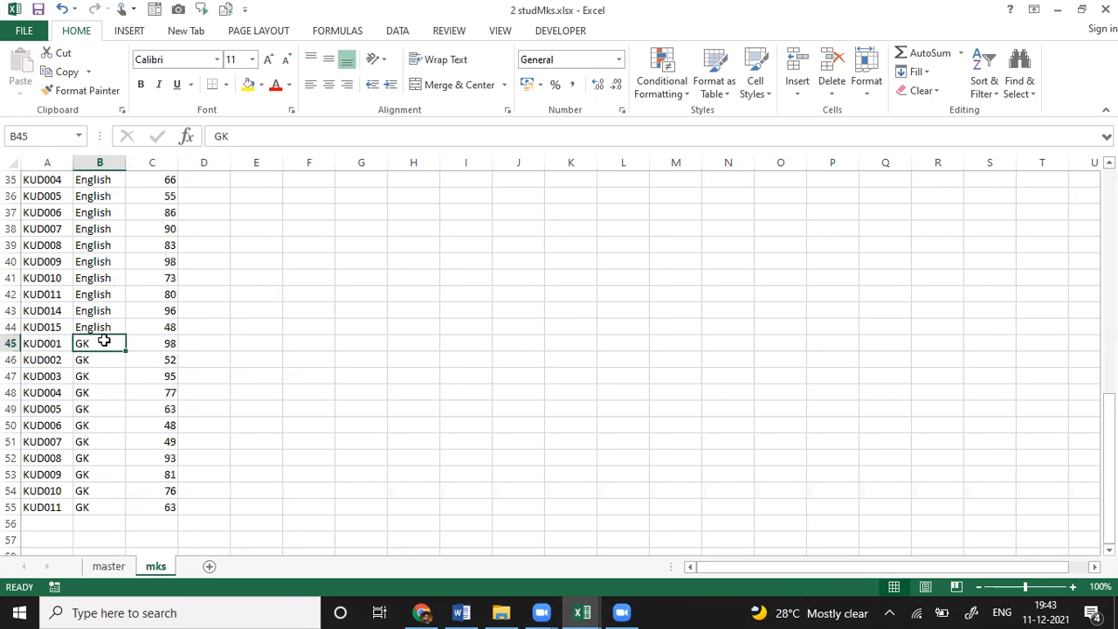
key("Up")
key("Up")
key("Up")
key("Up")
key("Up")
key("Up")
key("Up")
key("Up")
key("Up")
key("Up")
key("Up")
key("Up")
key("Up")
key("Up")
key("Up")
key("Up")
key("Up")
key("Up")
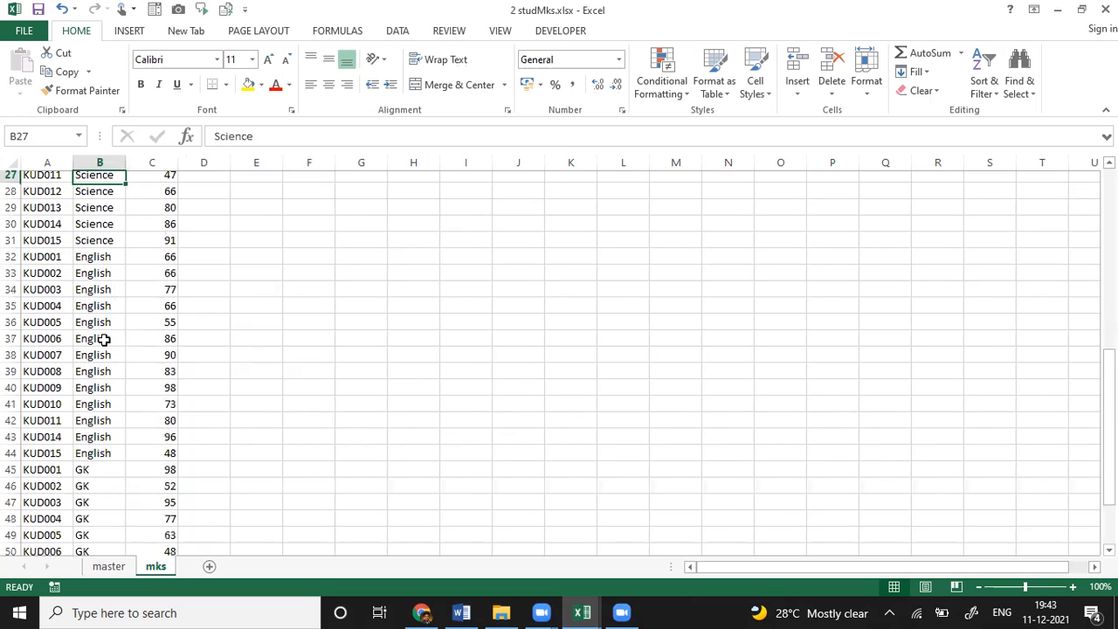
key("Up")
key("Up")
key("Up")
key("Up")
key("Up")
key("Up")
key("Up")
key("Up")
key("Up")
key("Up")
key("Up")
key("Up")
key("Up")
key("Up")
key("Up")
key("Up")
key("Up")
key("Up")
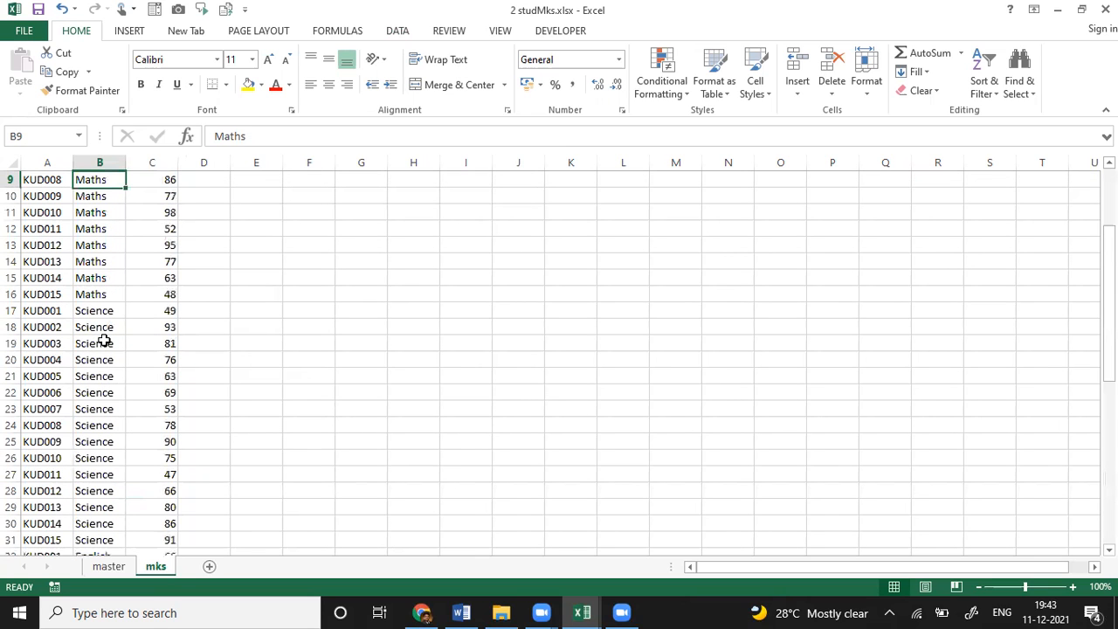
key("Up")
key("Up")
key("Up")
key("Up")
key("Up")
key("Up")
key("Up")
key("Up")
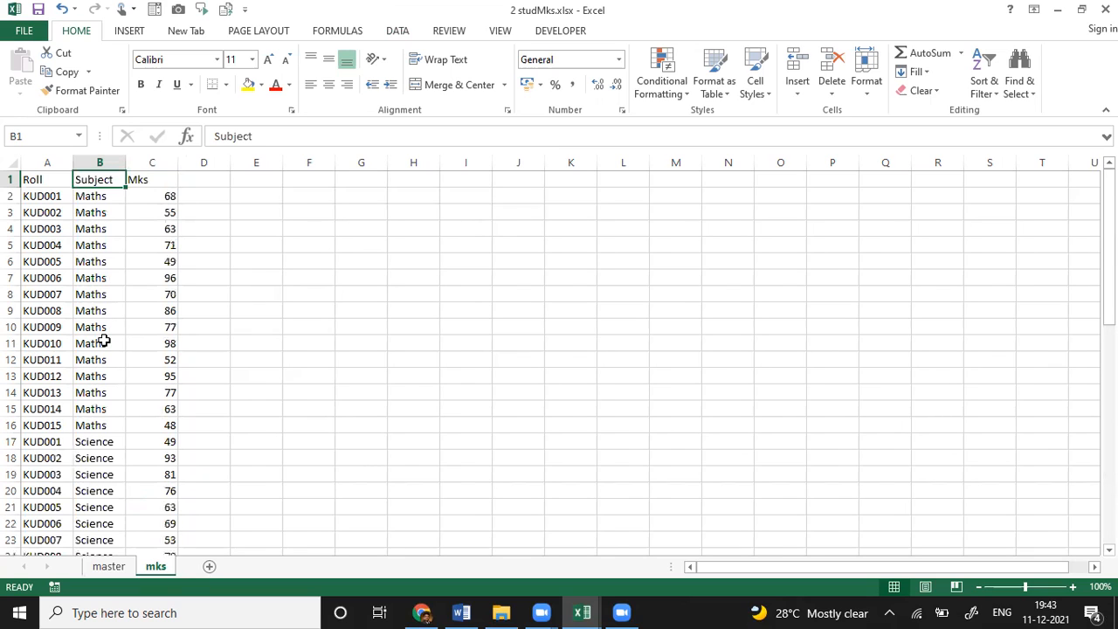
Review the Maths, Science and English records down the Subject column, and return to its header
key("Down")
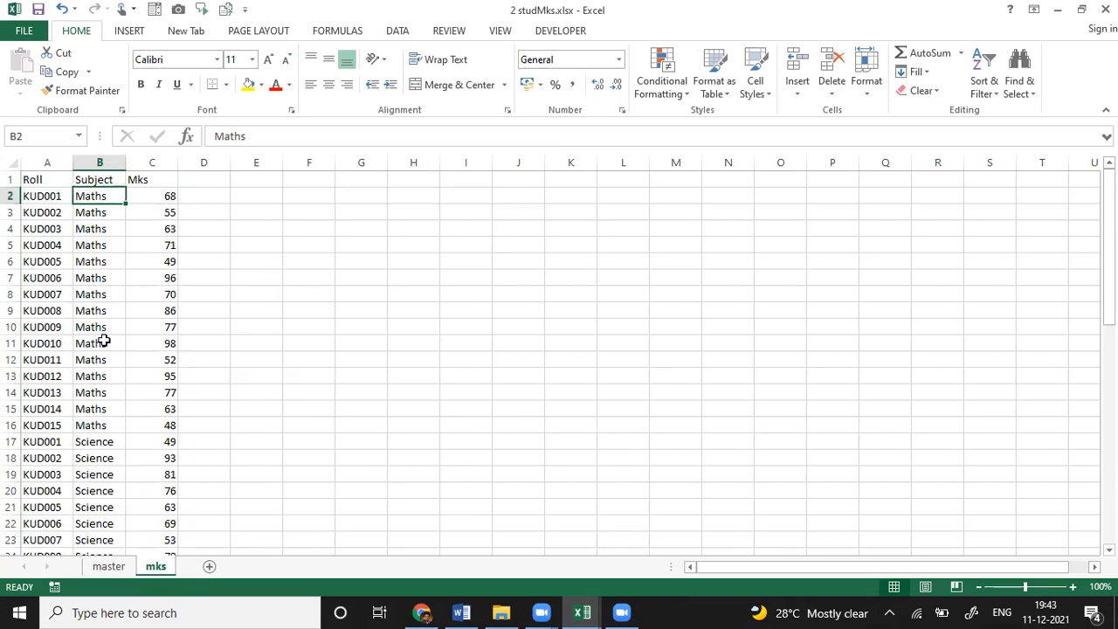
key("Down")
key("Down")
key("Down")
key("Down")
key("Down")
key("Down")
key("Down")
key("Down")
key("Down")
key("Down")
key("Down")
key("Down")
key("Down")
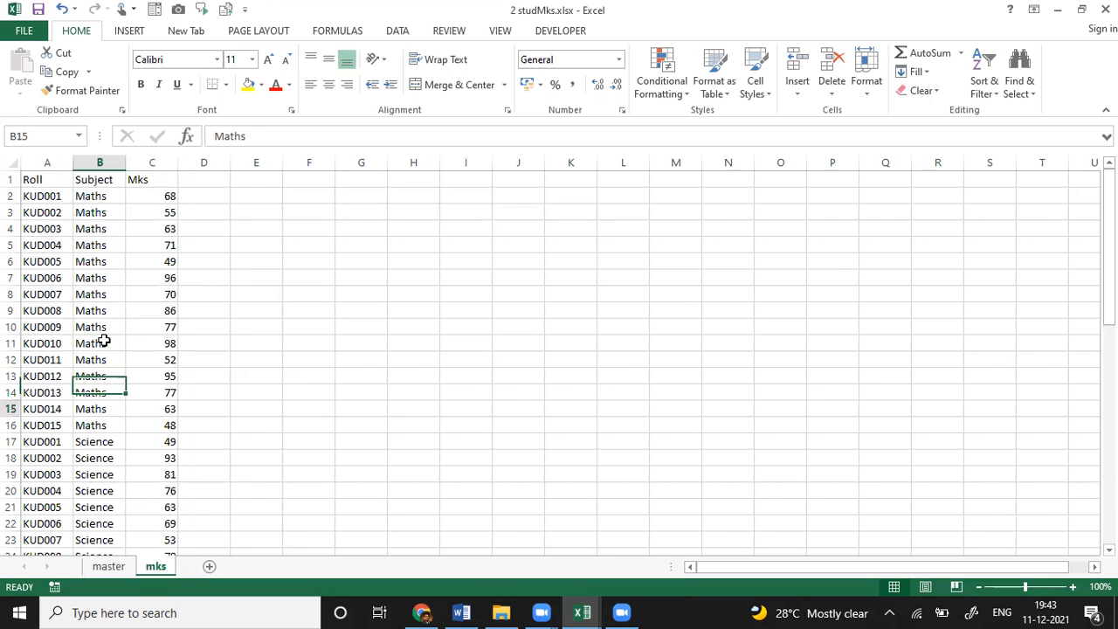
key("Down")
key("Down")
key("Down")
key("Down")
key("Down")
key("Down")
key("Down")
key("Down")
key("Down")
key("Down")
key("Down")
key("Down")
key("Down")
key("Down")
key("Down")
key("Down")
key("Down")
key("Down")
key("Down")
key("Down")
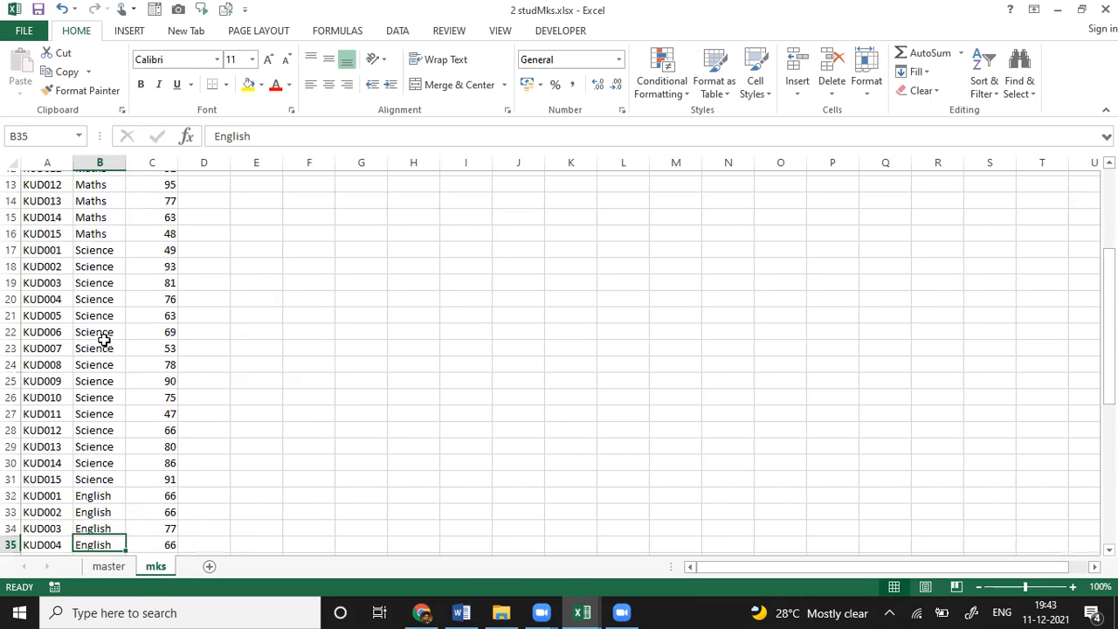
key("Down")
key("Down")
key("Down")
key("Down")
key("Down")
key("Down")
key("Down")
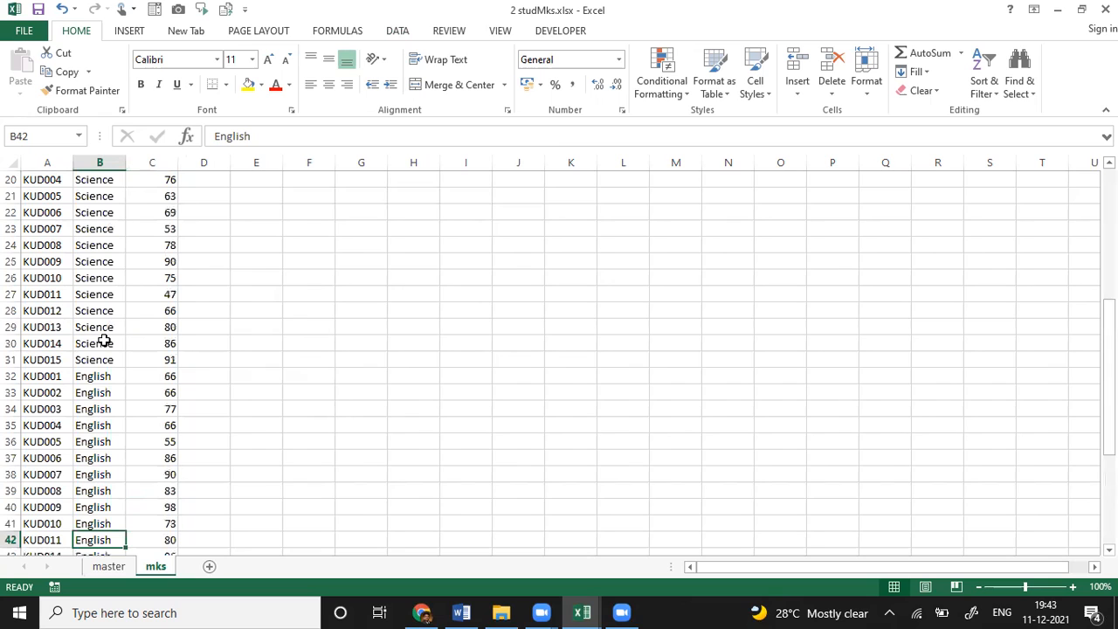
key("Up")
key("Up")
key("Up")
key("Up")
key("Up")
key("Up")
key("Up")
key("Up")
key("Up")
key("Up")
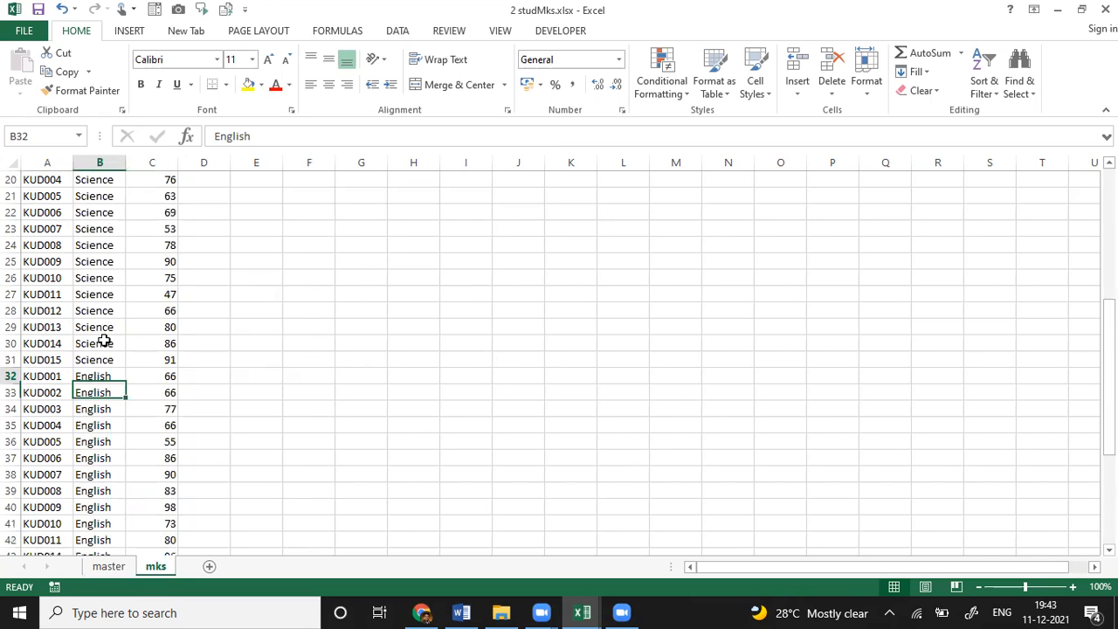
key("Up")
key("Up")
key("Up")
key("Up")
key("Up")
key("Up")
key("Up")
key("Up")
key("Up")
key("Up")
key("Up")
key("Up")
key("Up")
key("Up")
key("Up")
key("Up")
key("Up")
key("Up")
key("Up")
key("Up")
key("Up")
key("Up")
key("Up")
key("Up")
key("Up")
key("Up")
key("Up")
key("Up")
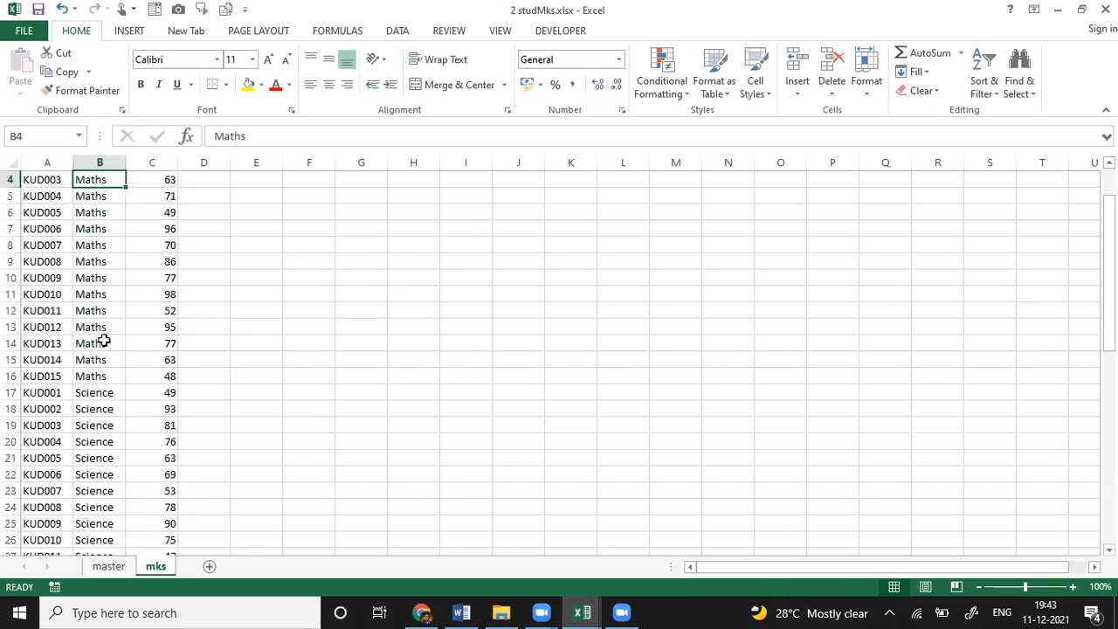
key("Up")
key("Up")
key("Up")
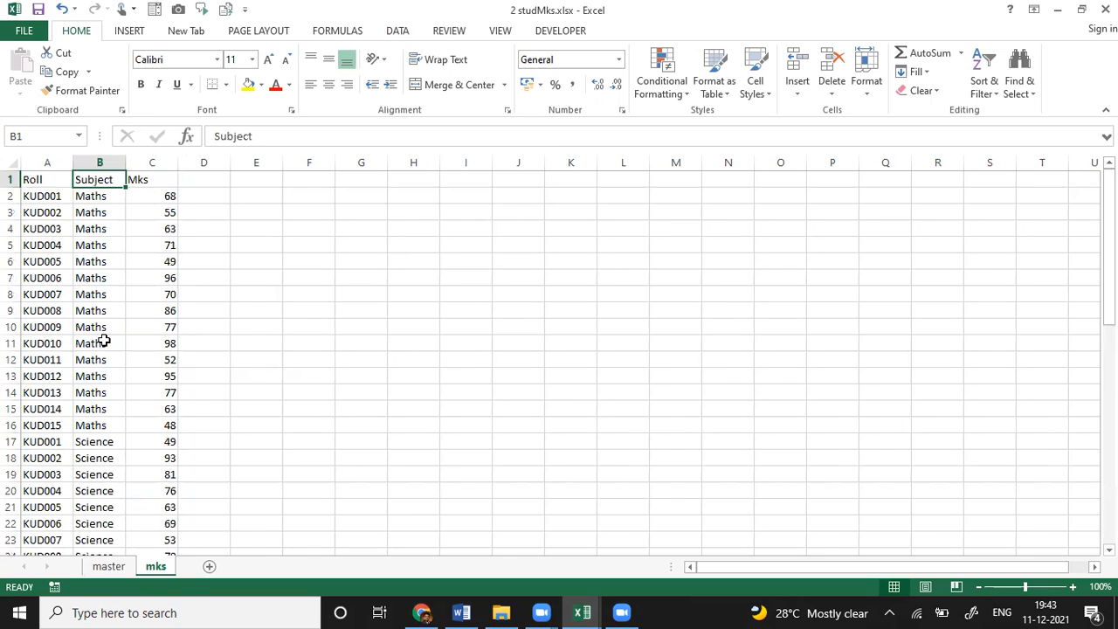
left_click(109, 567)
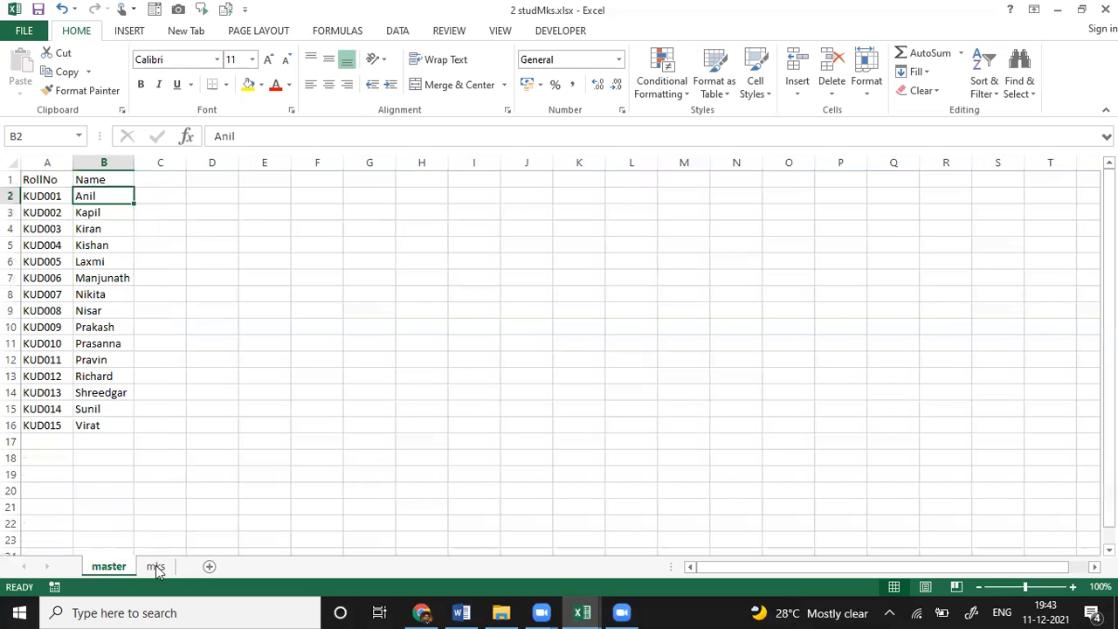
left_click(155, 568)
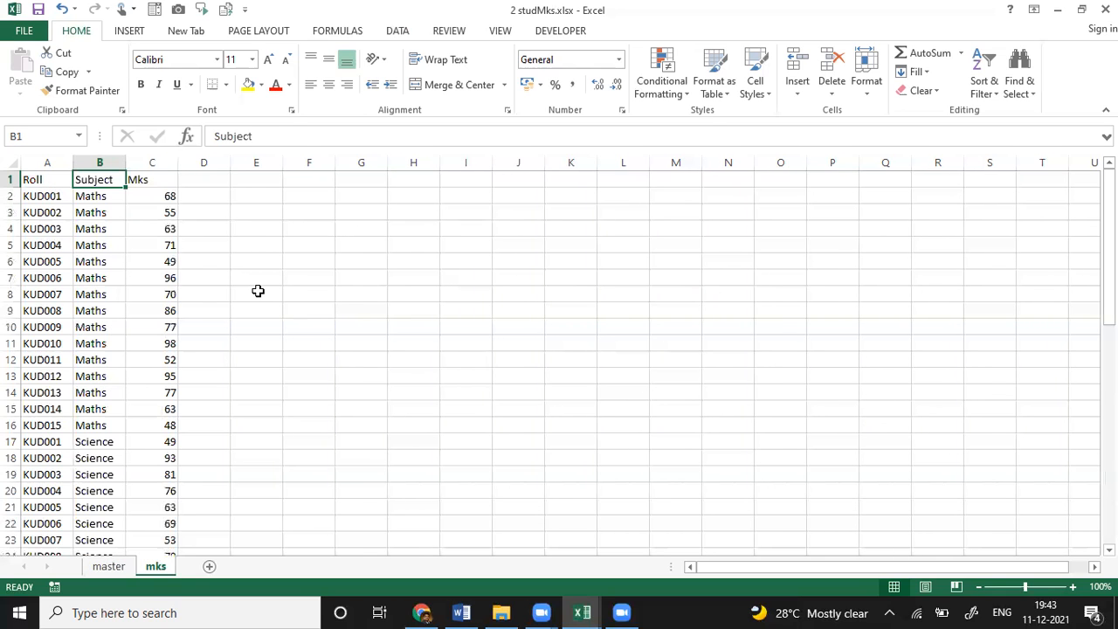
left_click(258, 291)
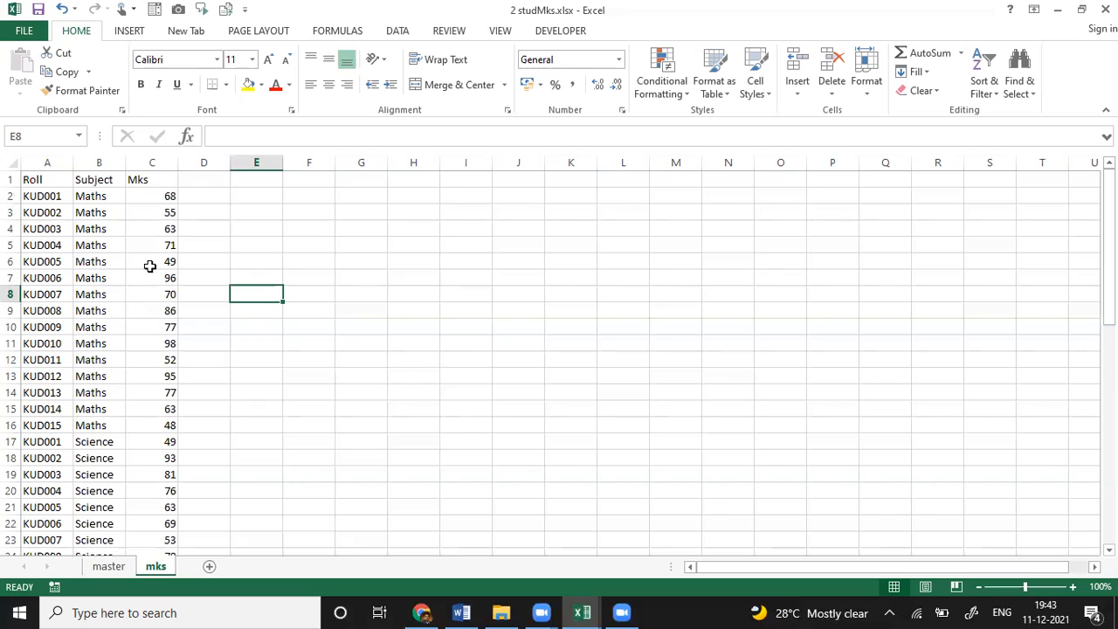
key("Left")
key("Left")
key("Left")
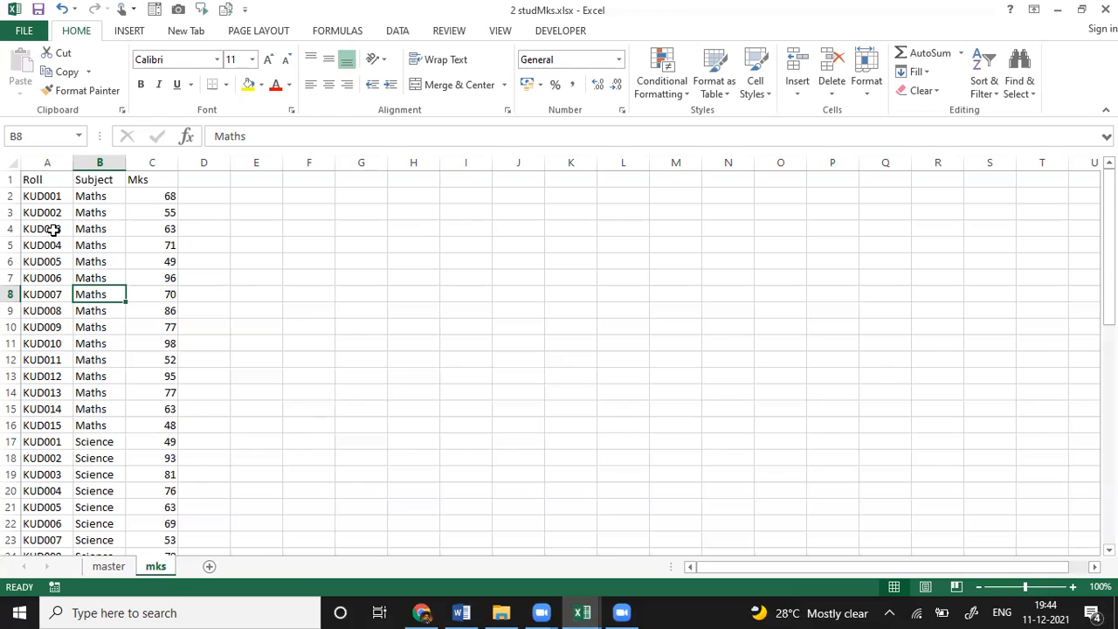
Convert the marks data in A1:C55 of the mks sheet into a table with headers
left_click(54, 230)
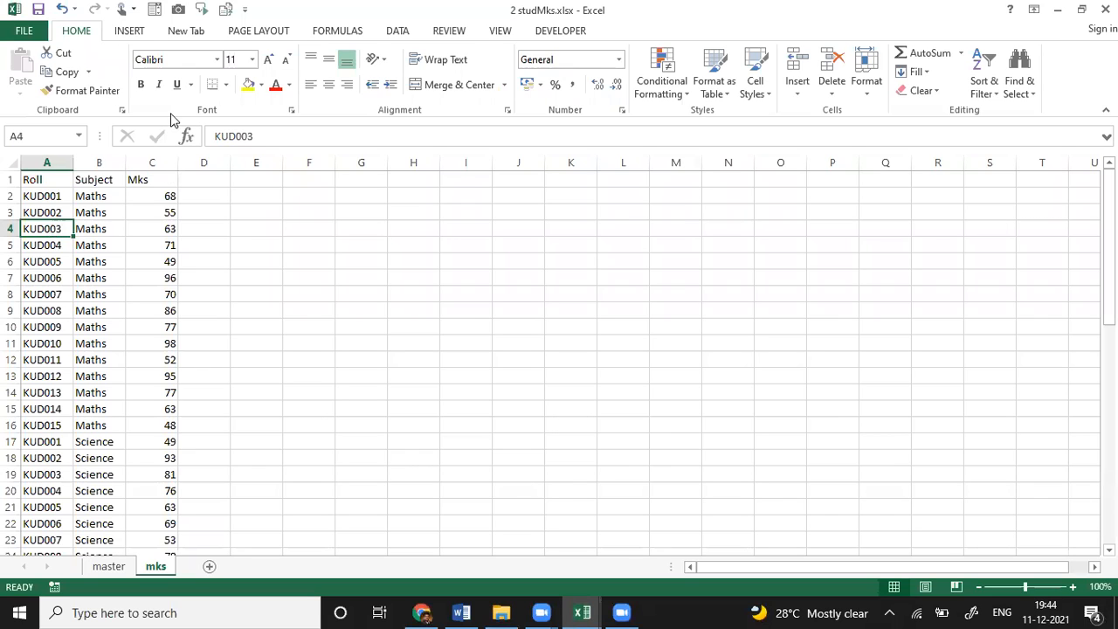
left_click(129, 31)
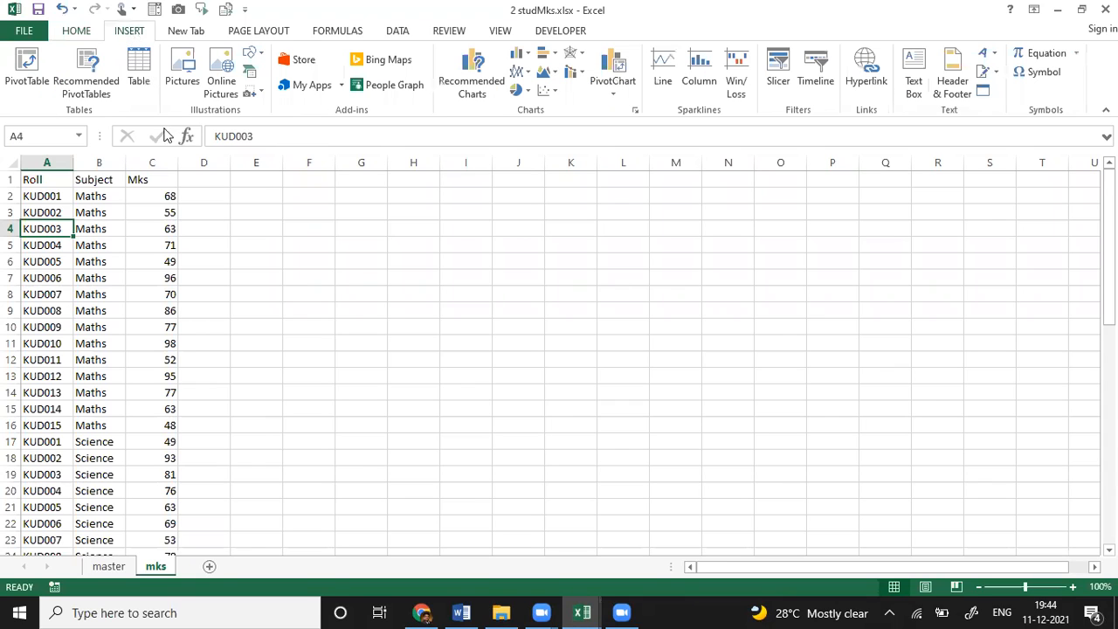
left_click(137, 72)
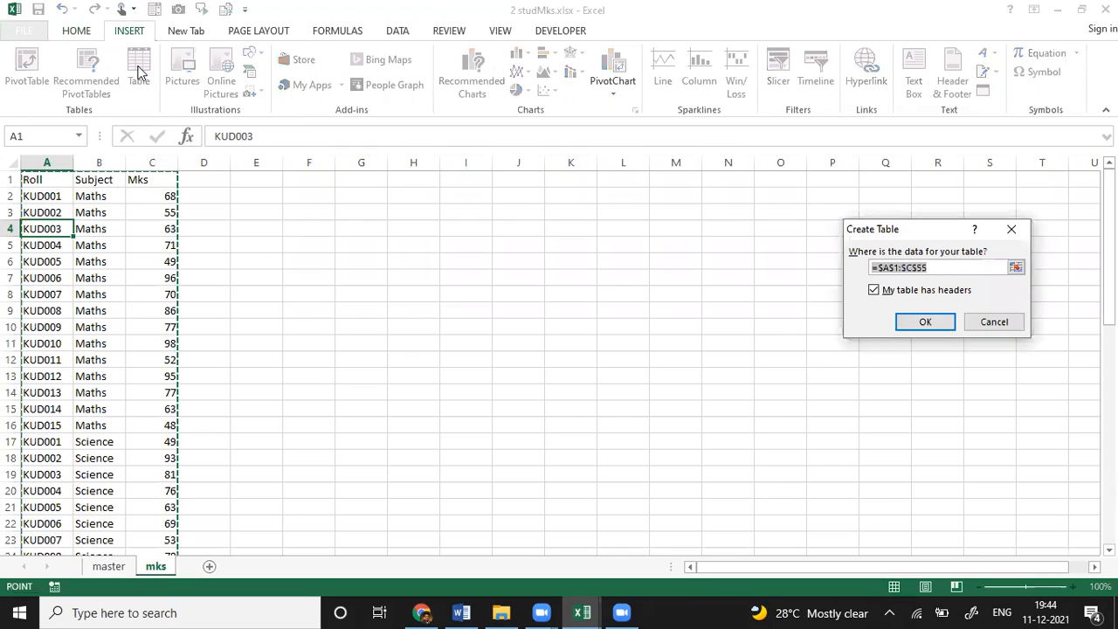
left_click(926, 322)
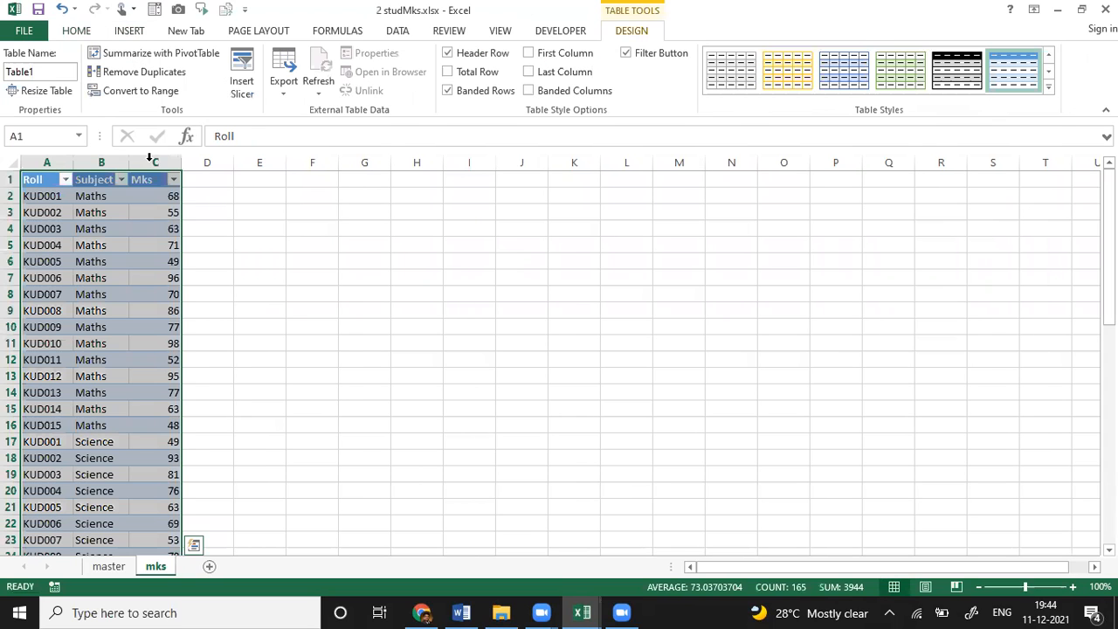
Name the marks table Mkstable and select a Maths cell inside it
left_click(45, 69)
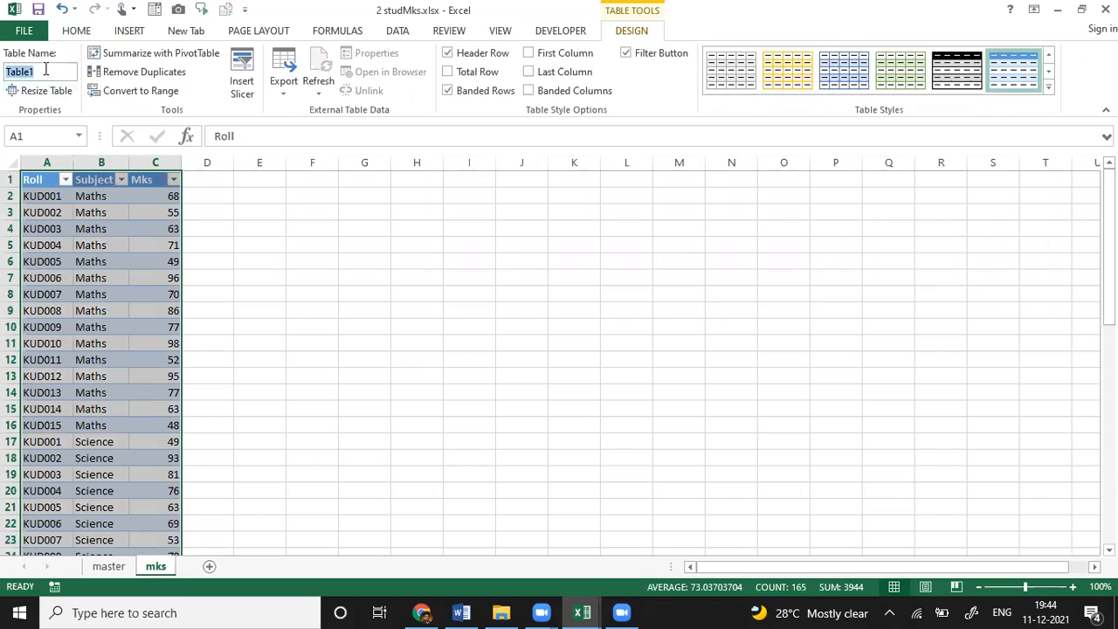
type("Mkstable")
key("Return")
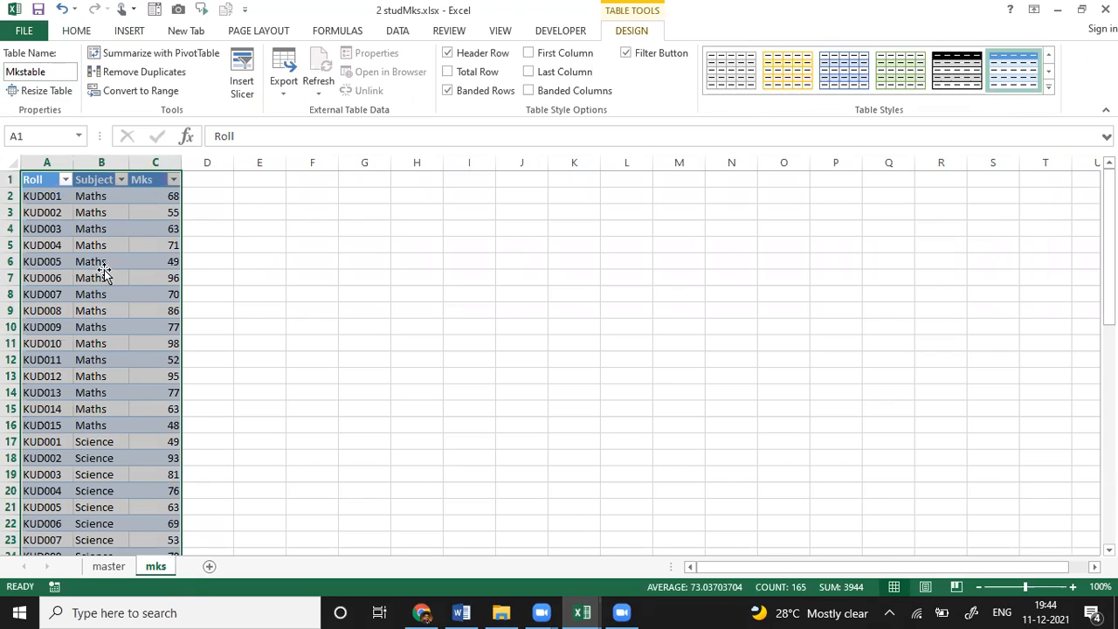
left_click(101, 278)
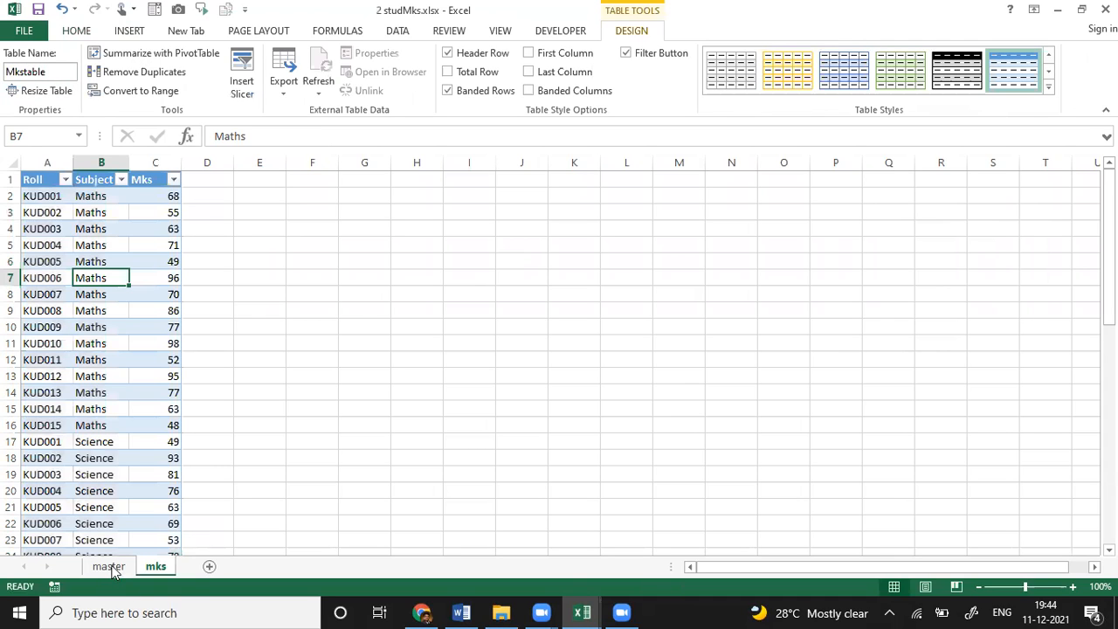
Convert the student list in A1:B16 of the master sheet into a table, with its first row as headers
left_click(109, 566)
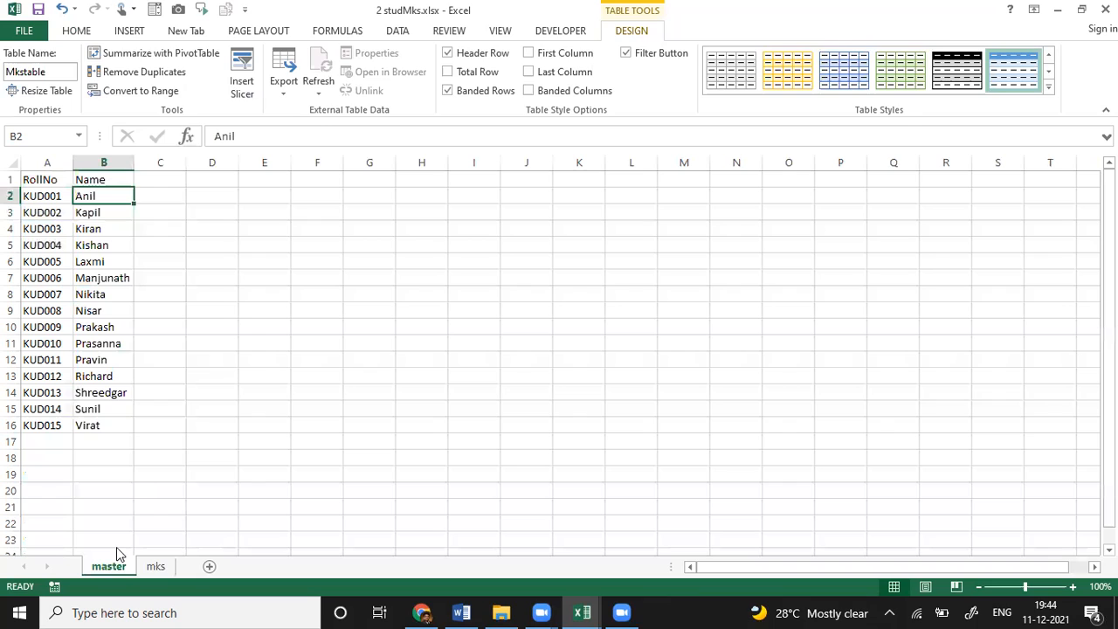
left_click(77, 296)
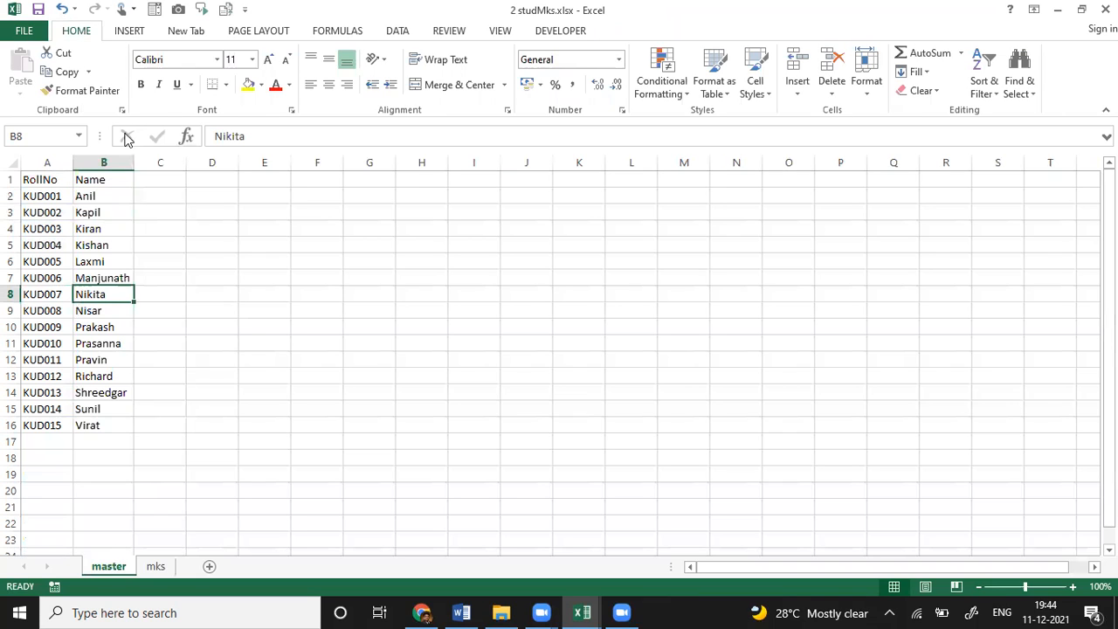
left_click(129, 31)
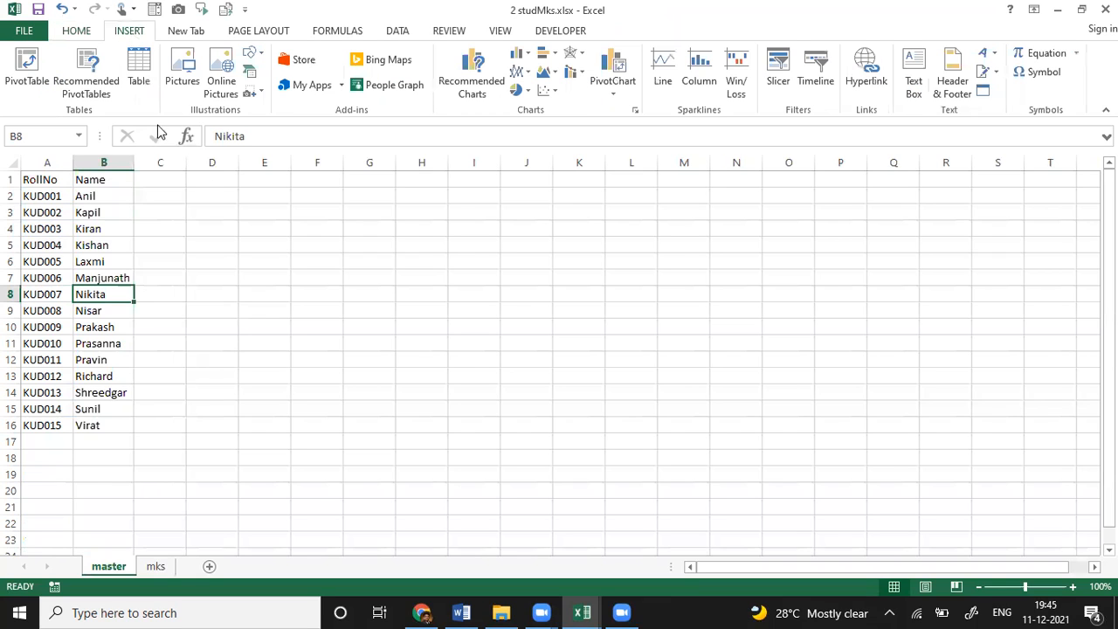
left_click(143, 72)
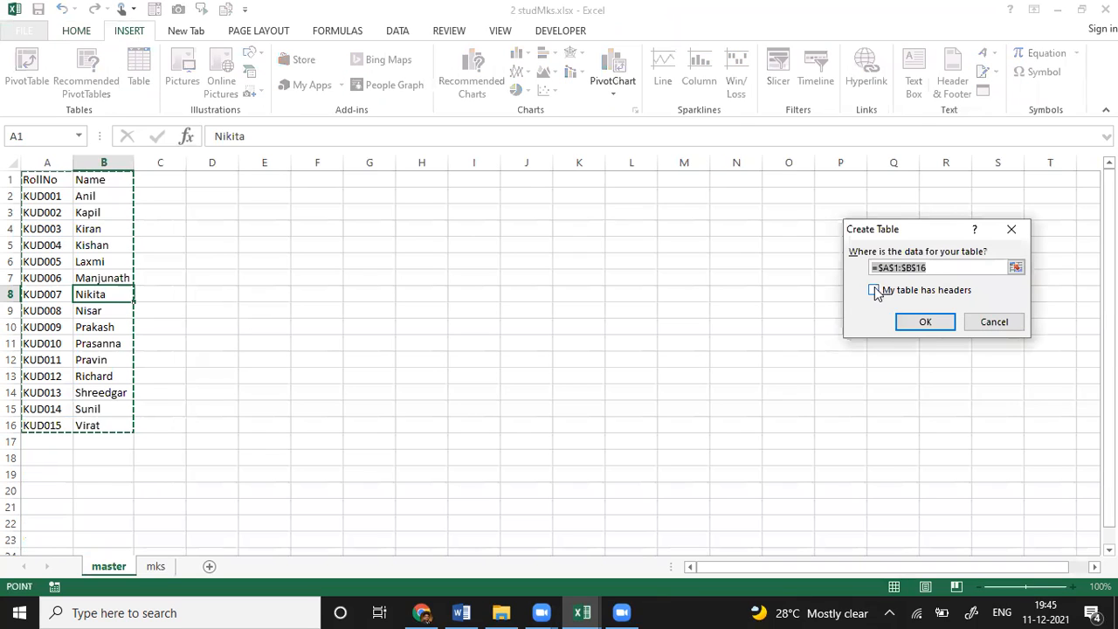
key("alt+m")
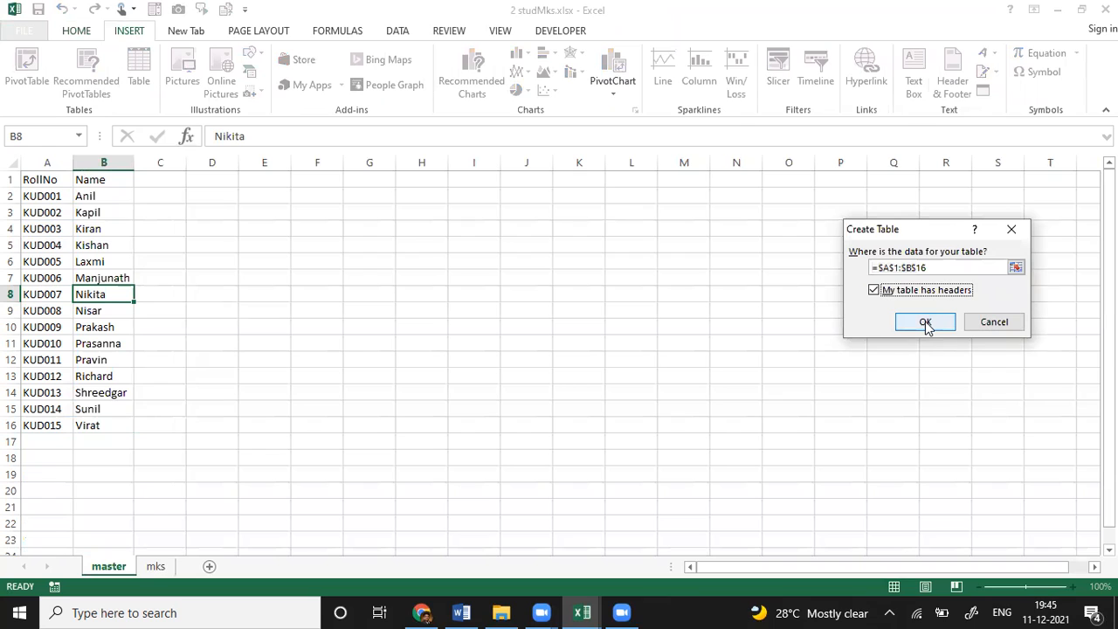
left_click(926, 323)
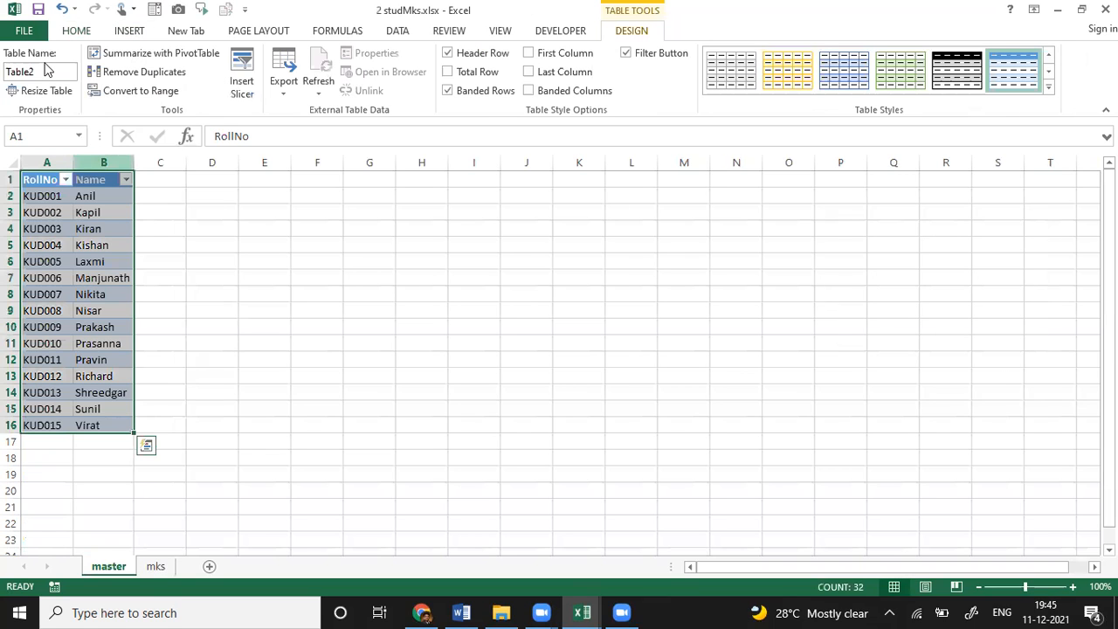
Name the student list table Master and select an empty cell beside it
left_click(45, 73)
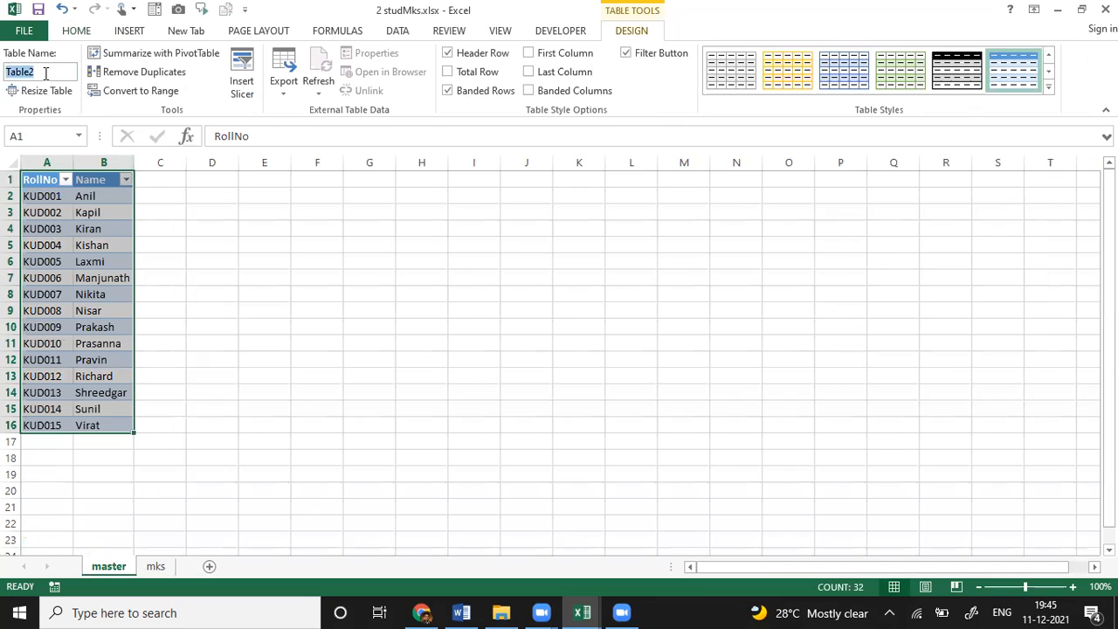
type("Master")
key("Return")
left_click(147, 259)
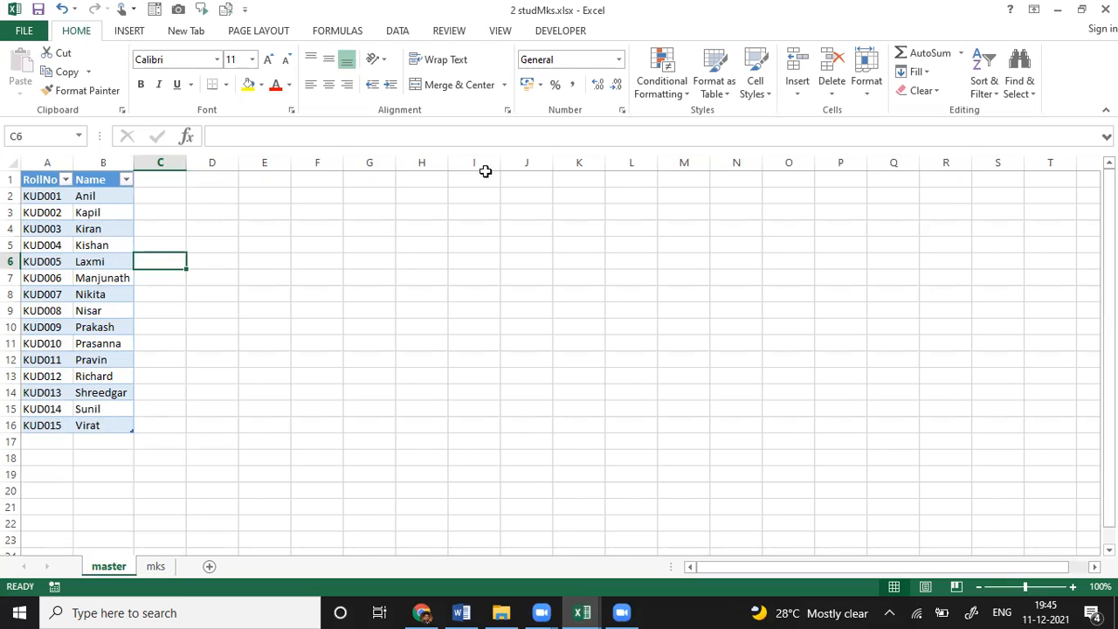
left_click(398, 31)
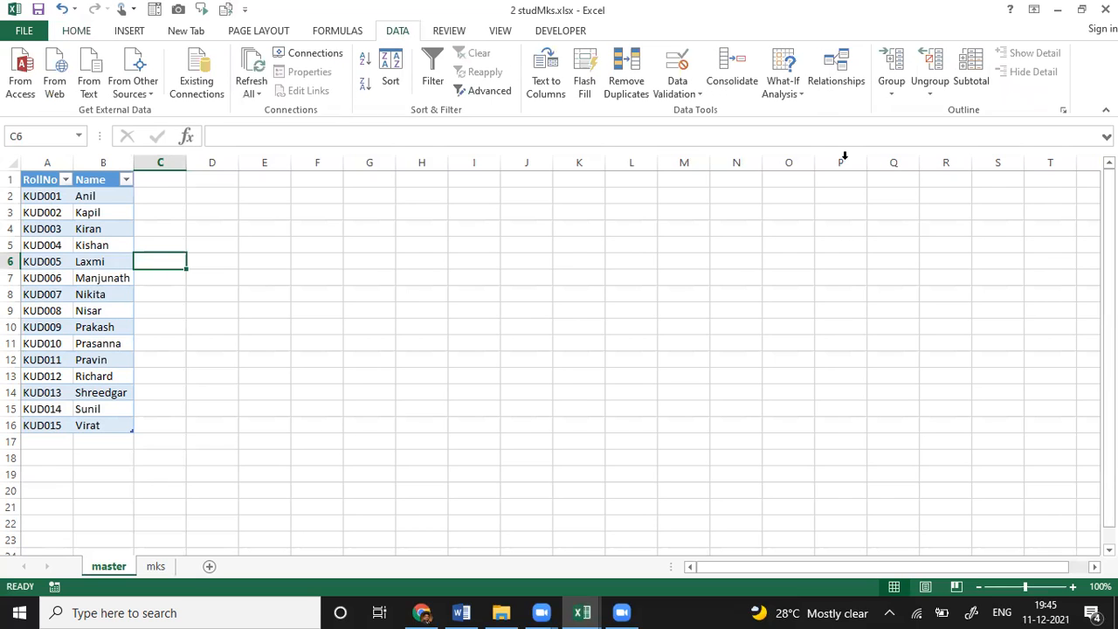
left_click(846, 76)
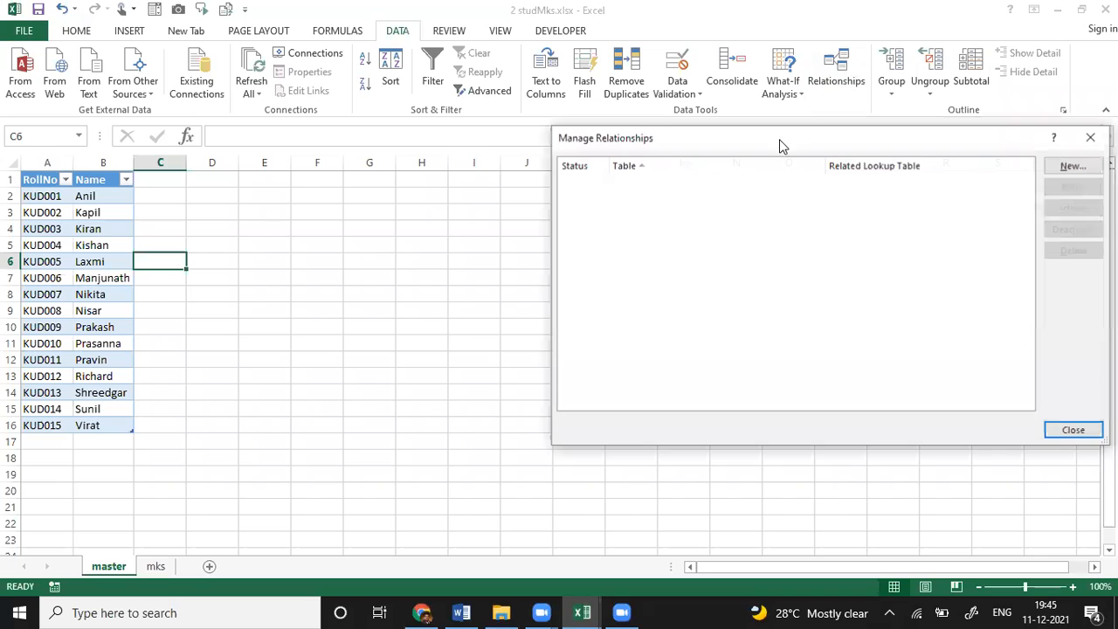
left_click_drag(779, 139, 559, 179)
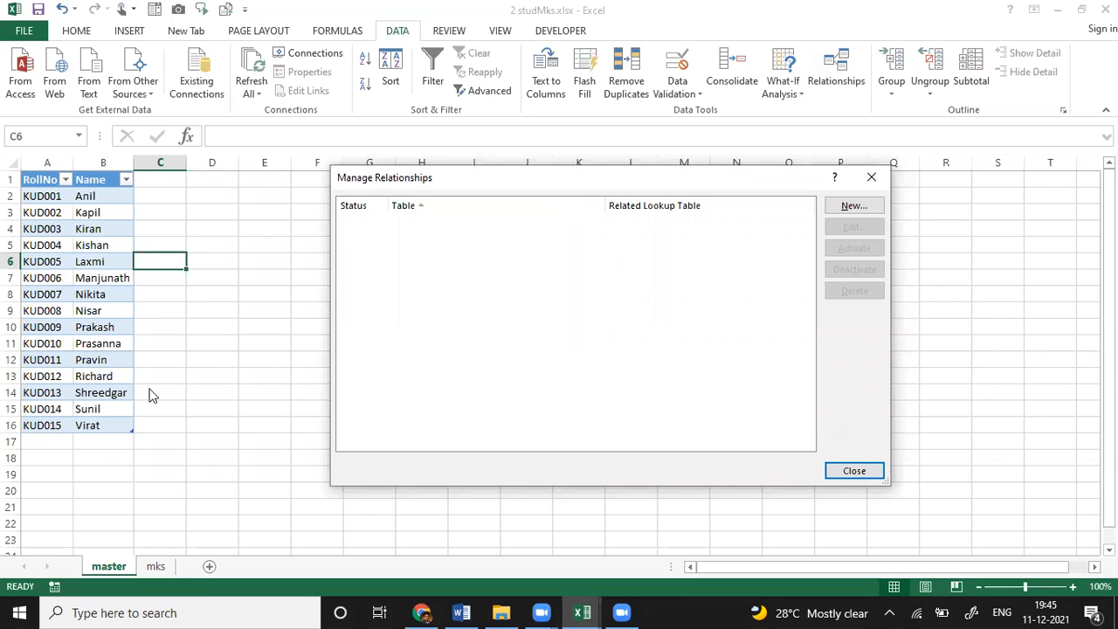
left_click(707, 169)
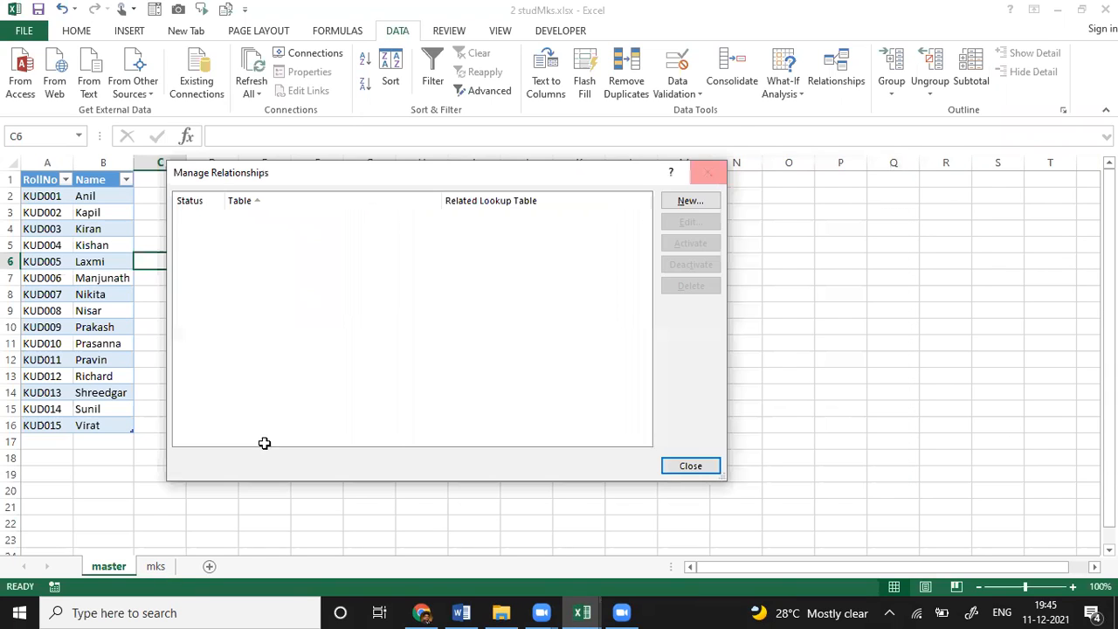
left_click(46, 215)
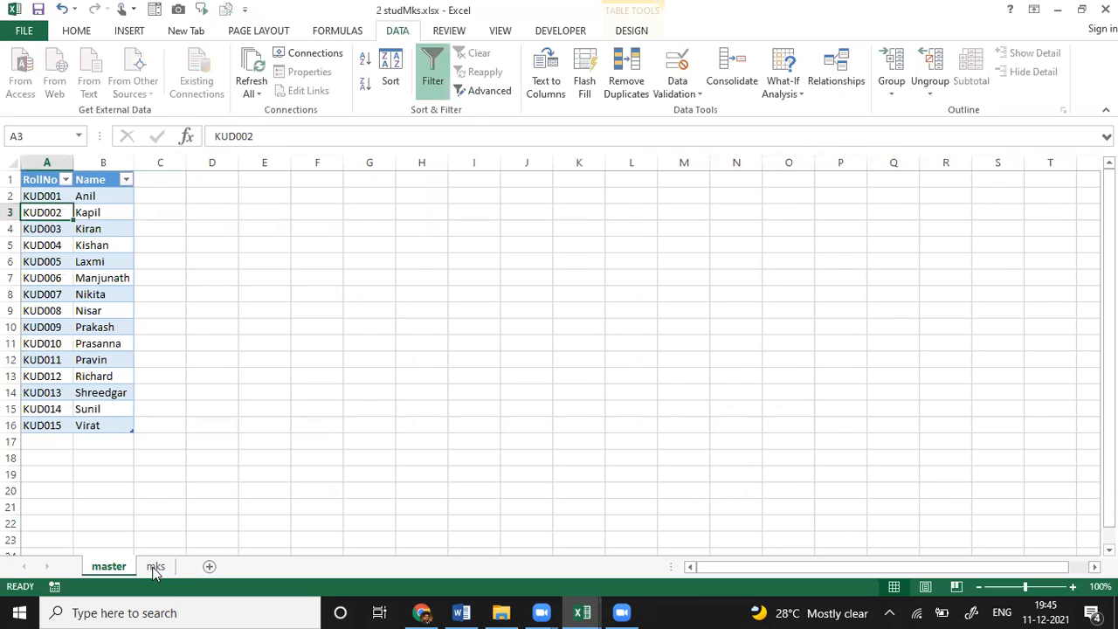
From the mks sheet, start a new table relationship with Master as the table and Mkstable as the related table
left_click(155, 567)
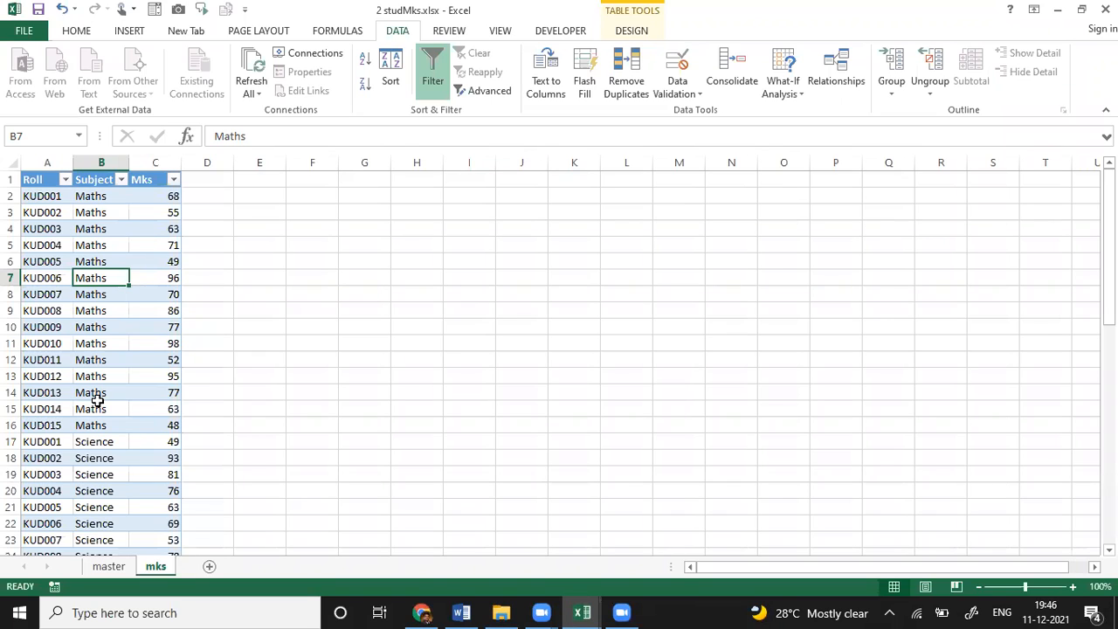
left_click(836, 82)
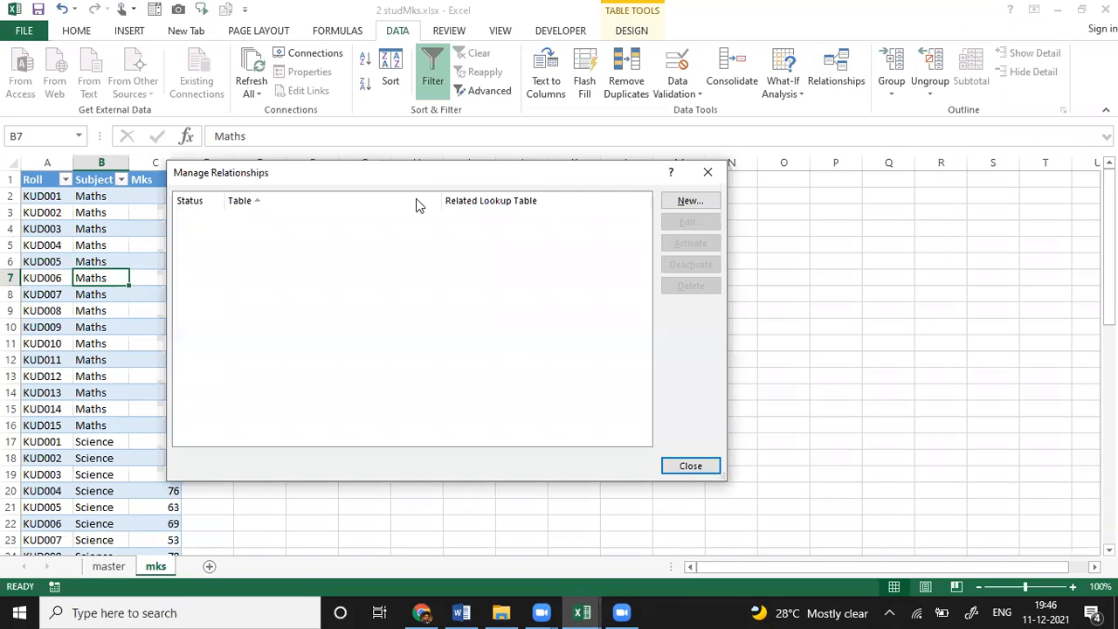
left_click(689, 202)
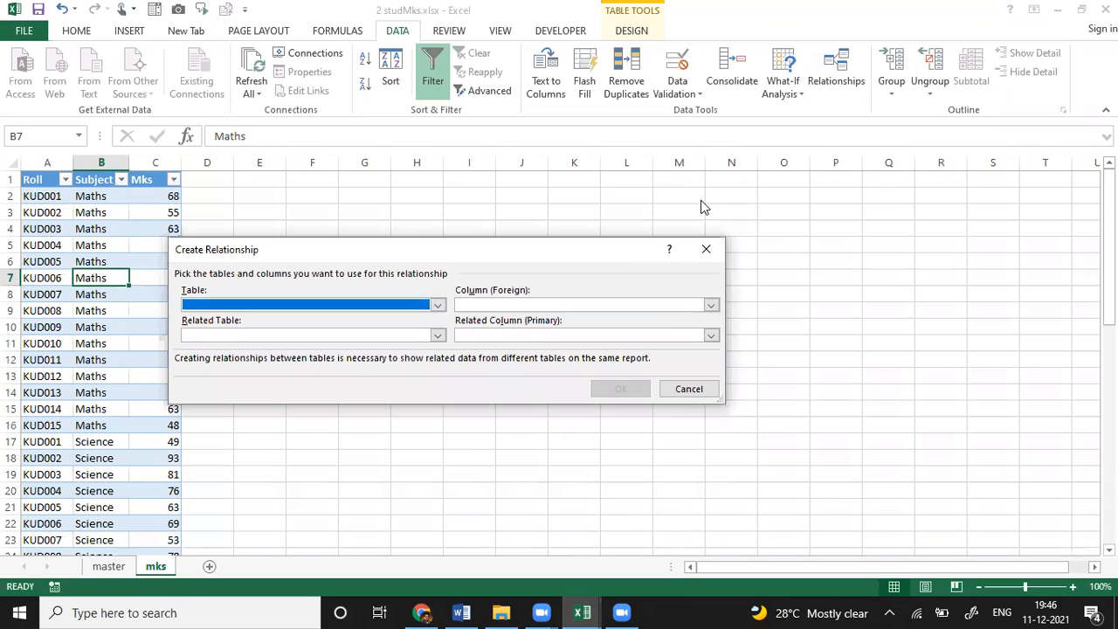
left_click(438, 305)
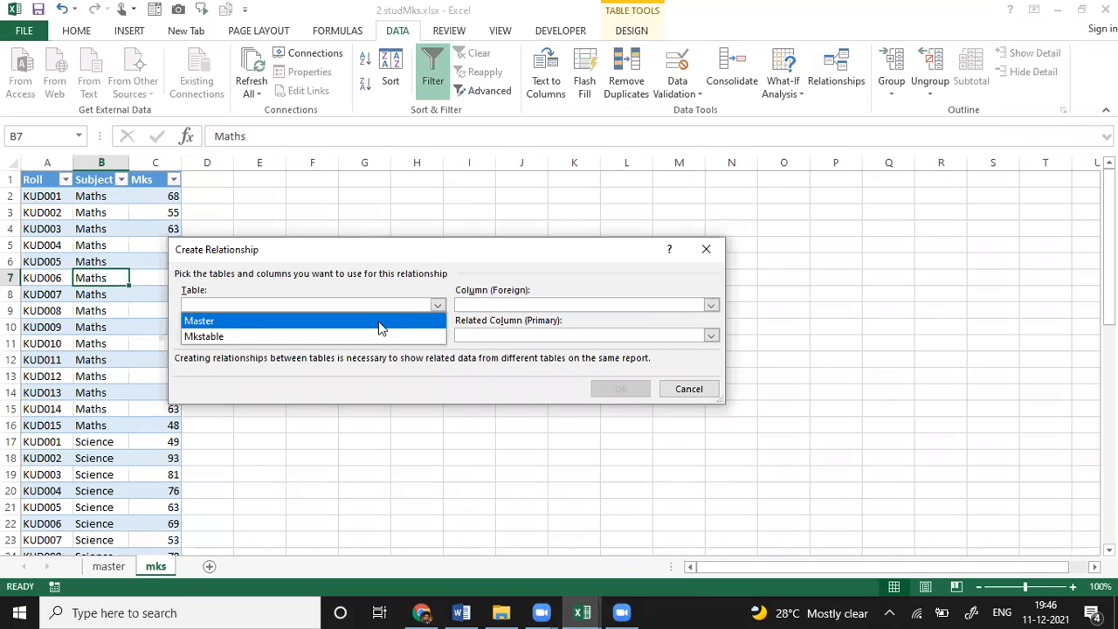
left_click(380, 323)
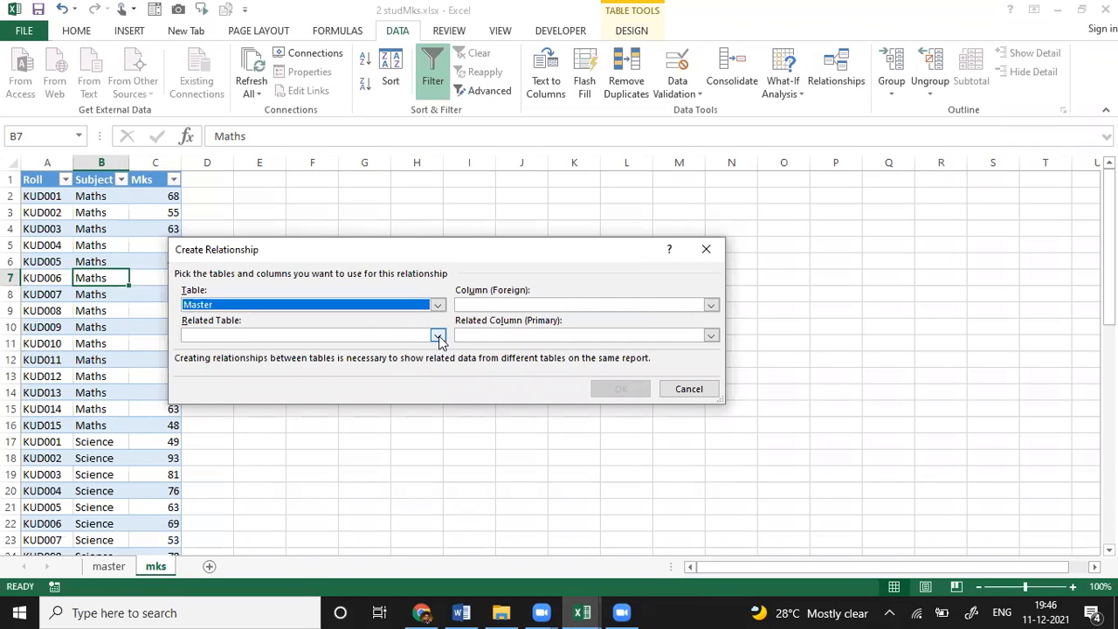
left_click(439, 337)
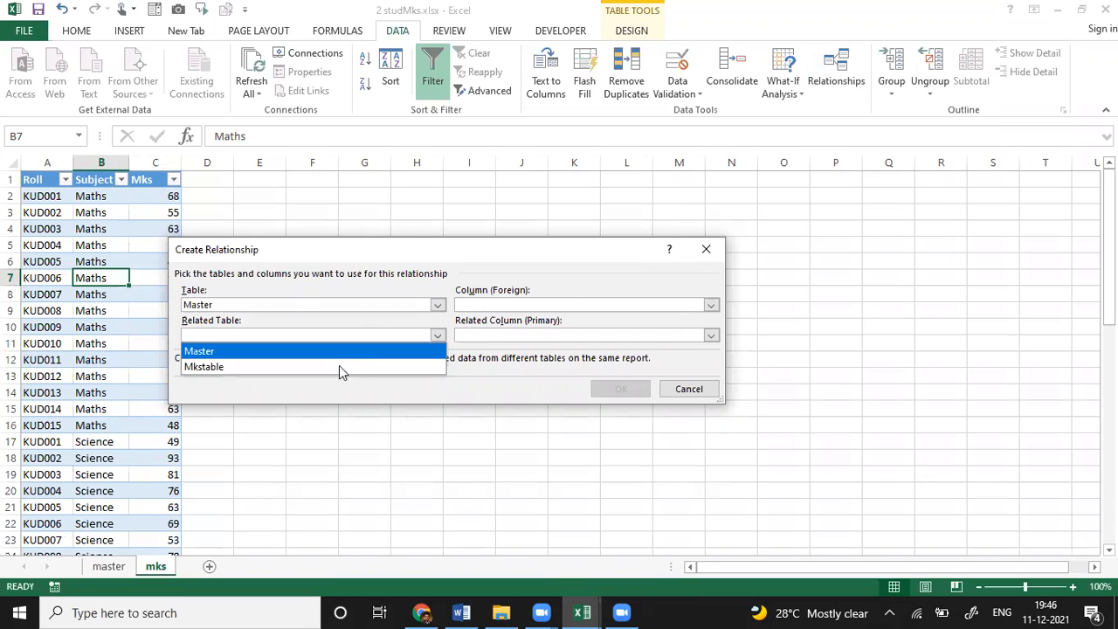
left_click(339, 366)
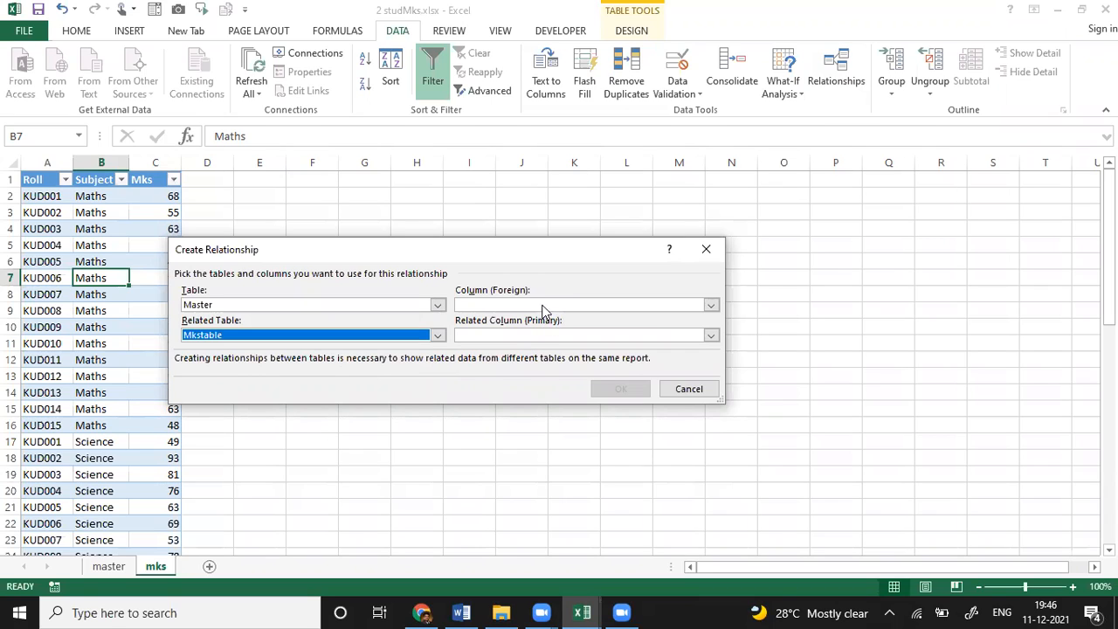
Set the new relationship's foreign column to RollNo and its related primary column to Roll
left_click(543, 306)
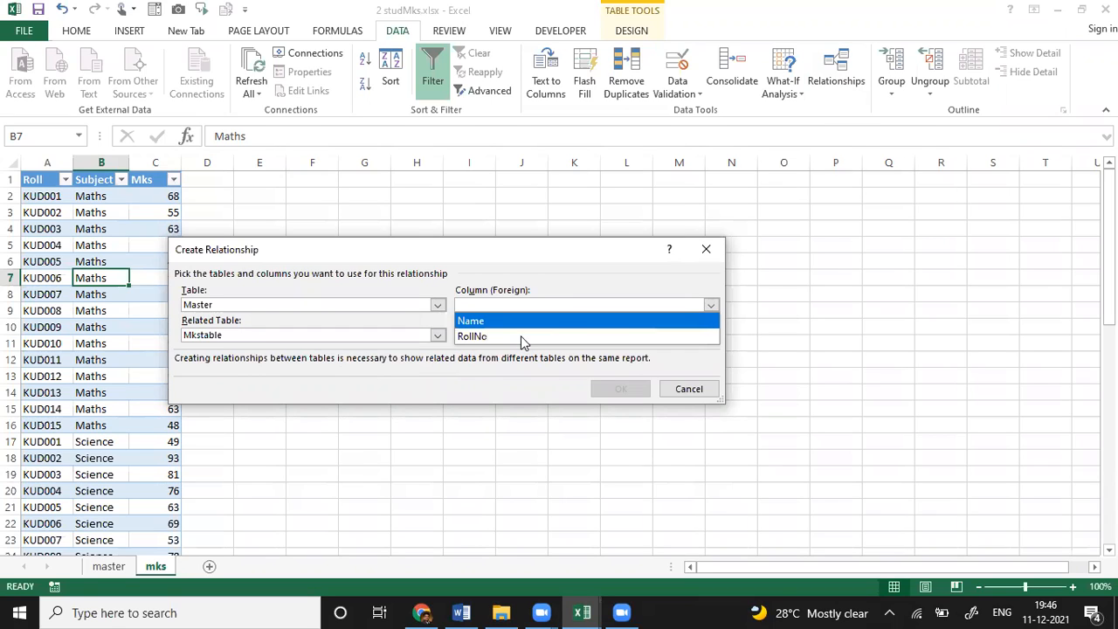
left_click(522, 338)
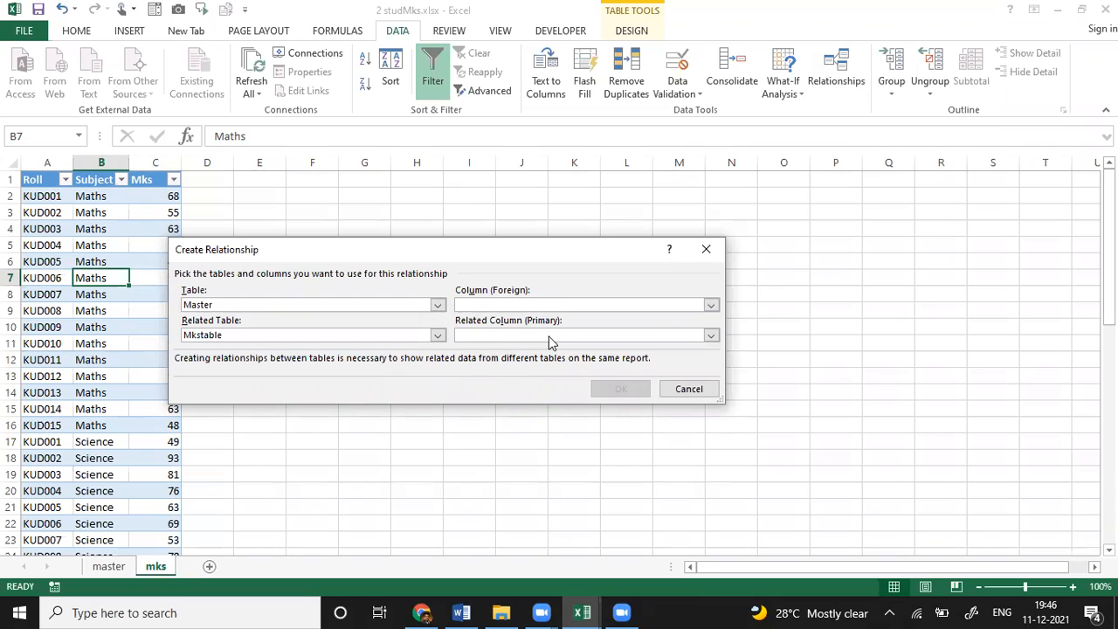
left_click(524, 335)
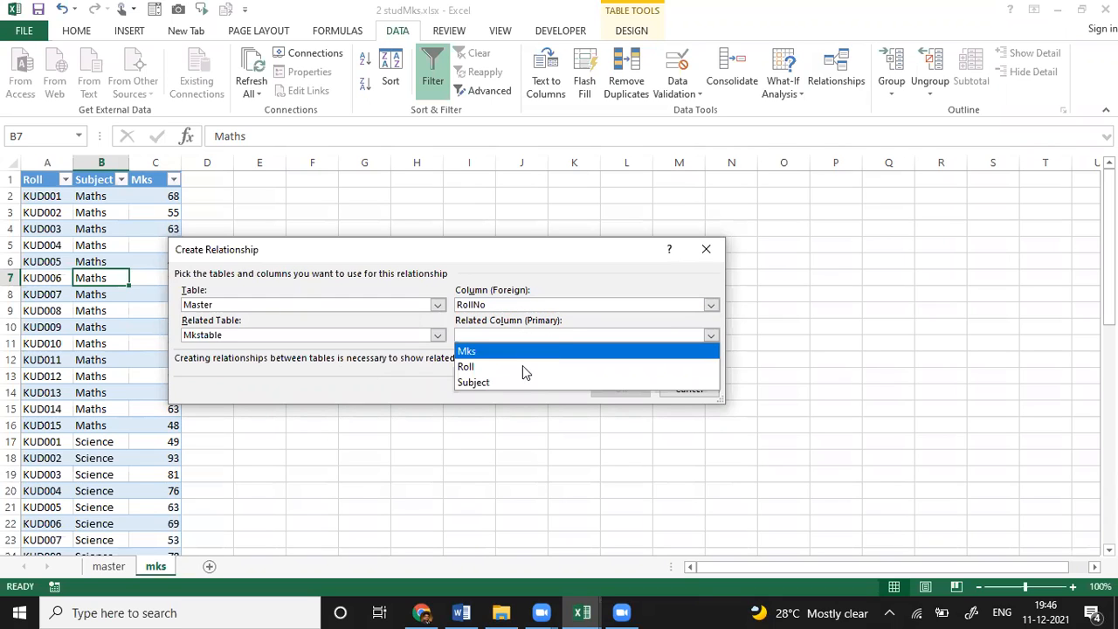
left_click(489, 367)
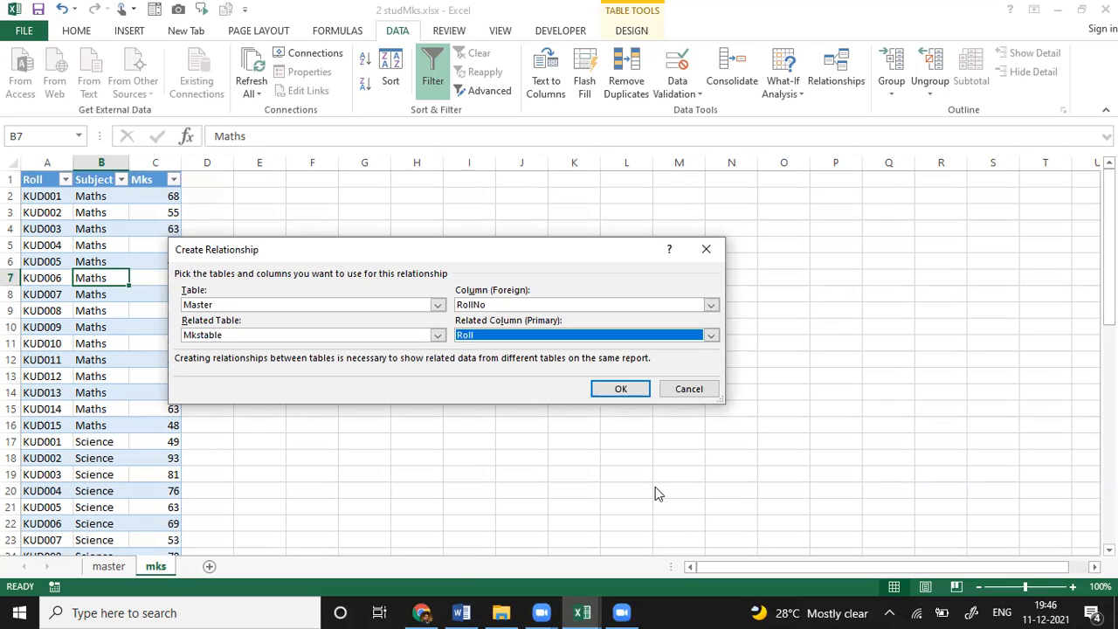
Create the defined relationship between Master and Mkstable and close the relationship manager
left_click(621, 392)
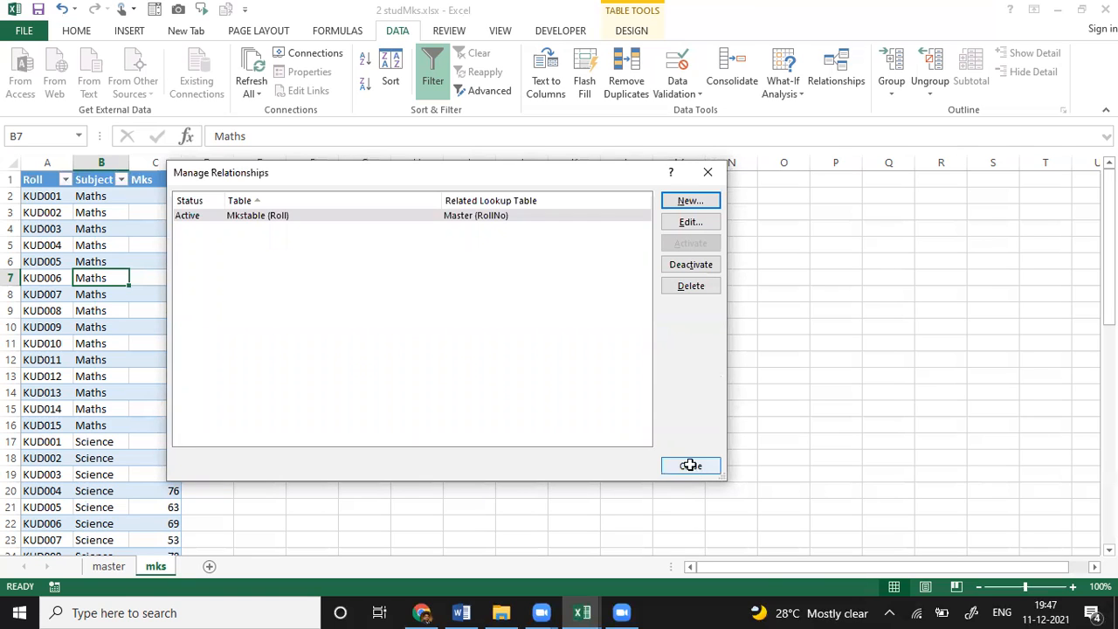
left_click(690, 467)
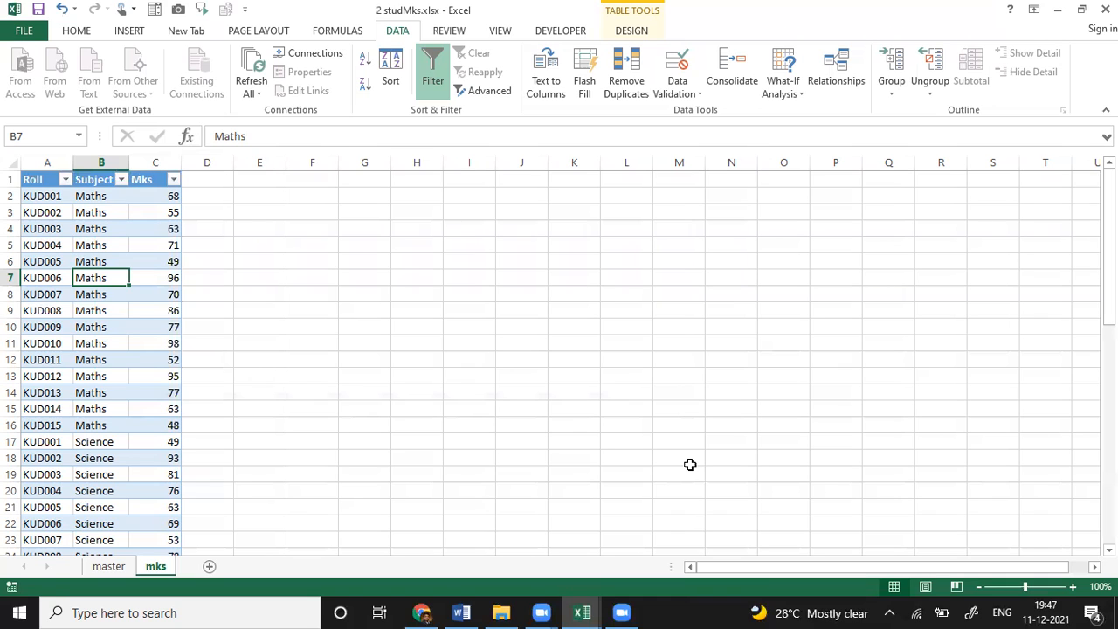
Create a PivotTable from Mkstable on a new worksheet, with its data added to the Data Model
left_click(129, 31)
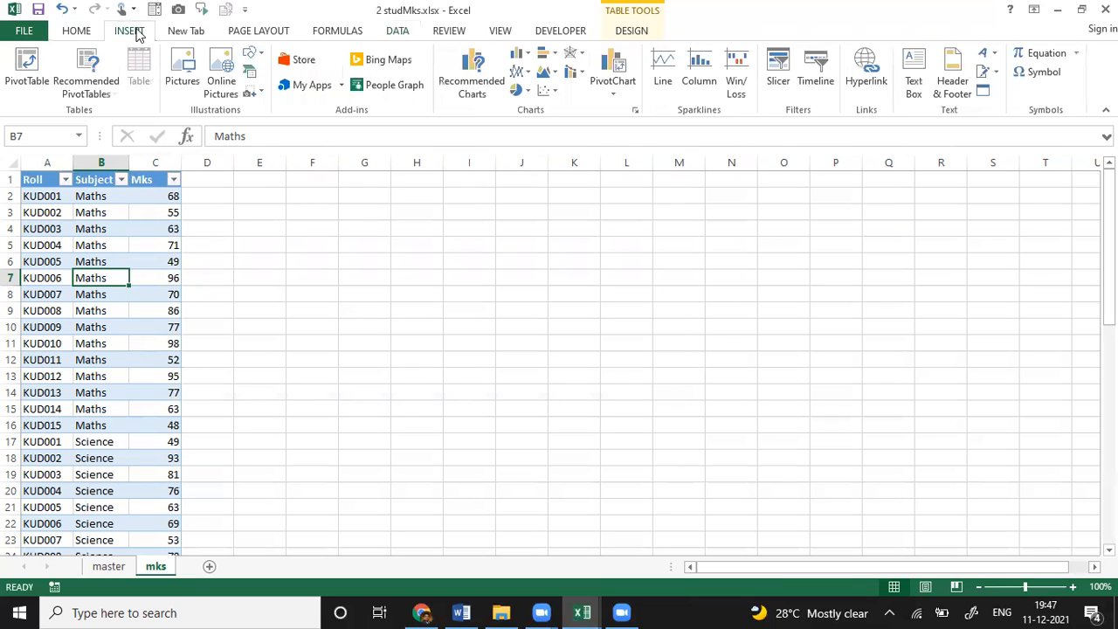
left_click(33, 79)
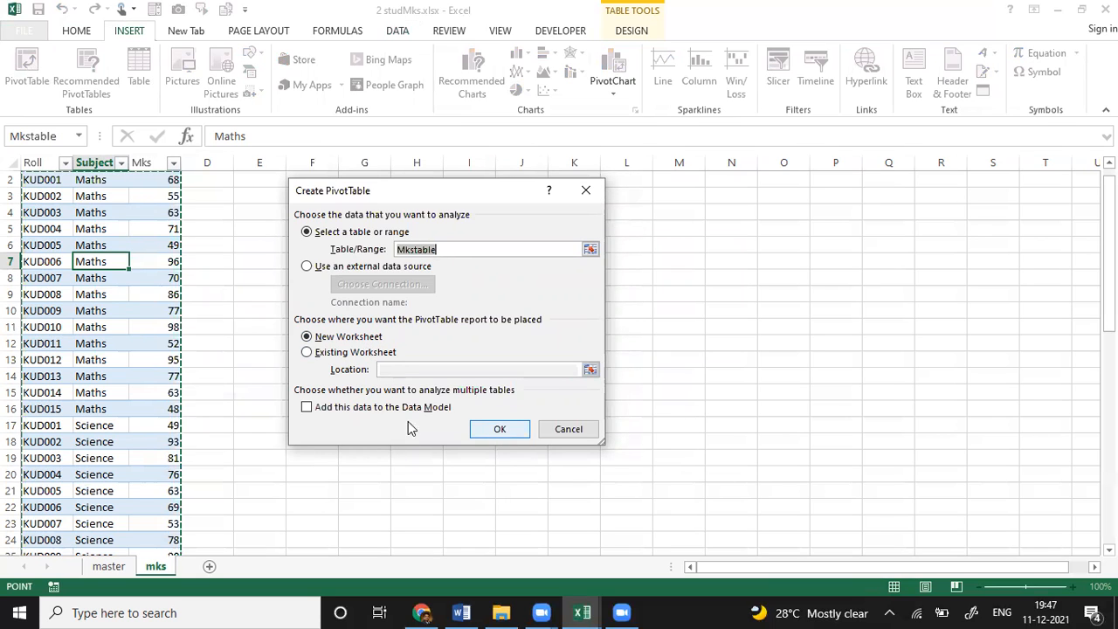
left_click(306, 408)
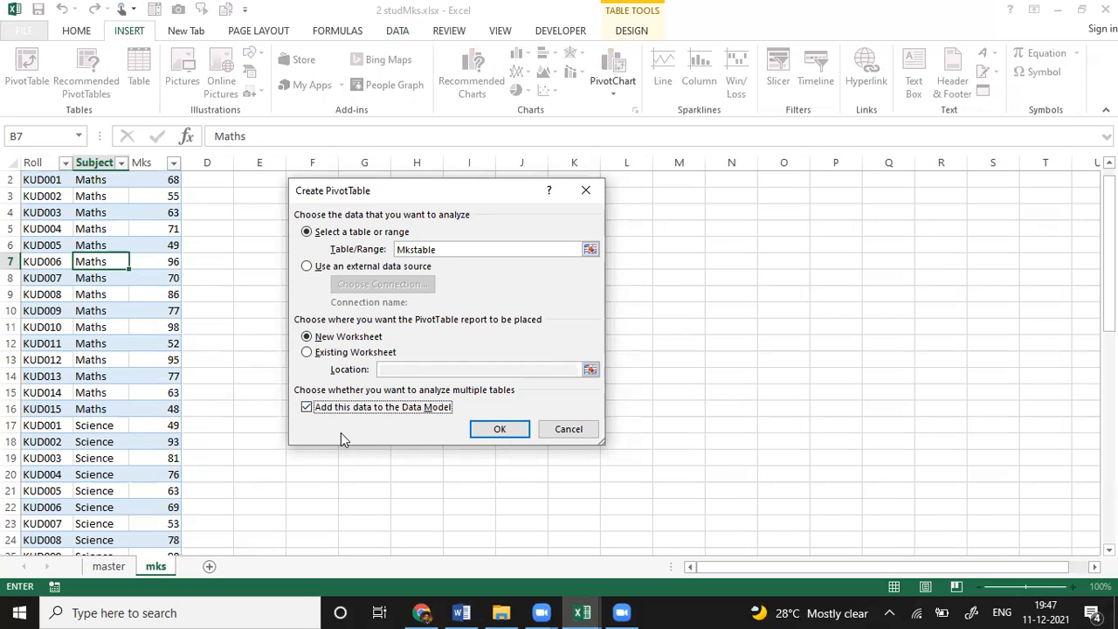
left_click(340, 414)
left_click(305, 408)
left_click(502, 430)
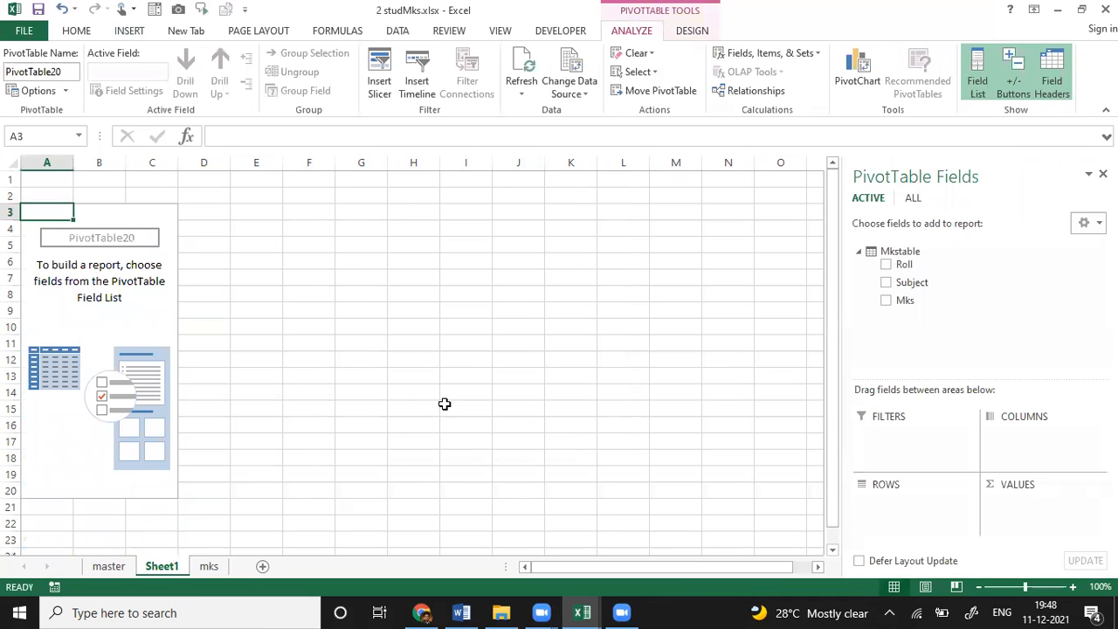
List the fields of all tables for the PivotTable and place RollNo from Master in the rows
left_click(914, 203)
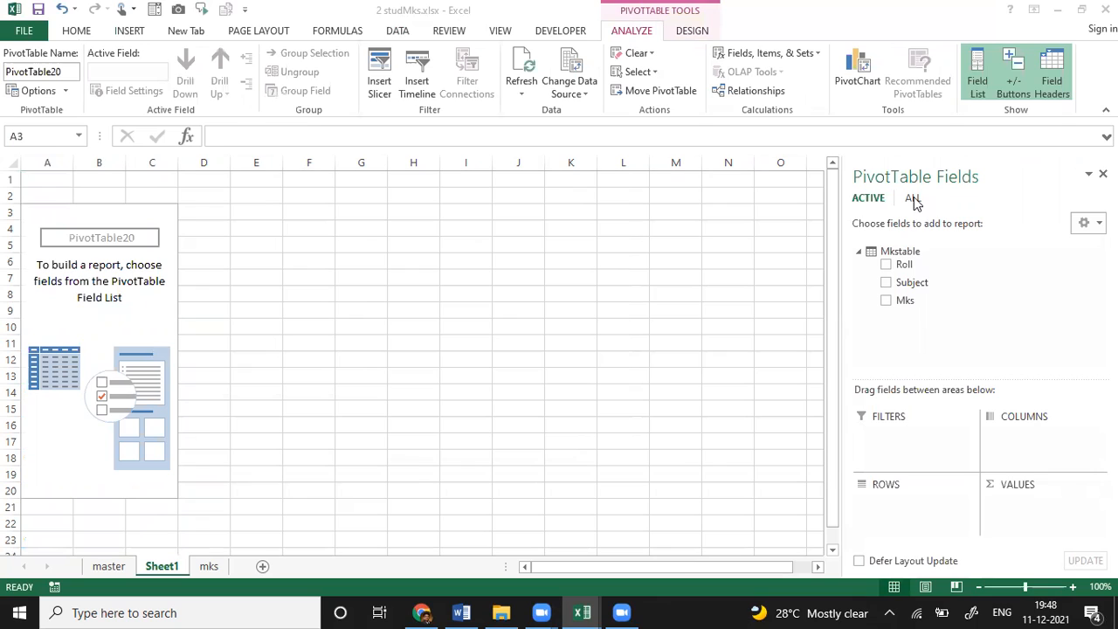
left_click(916, 203)
left_click(914, 199)
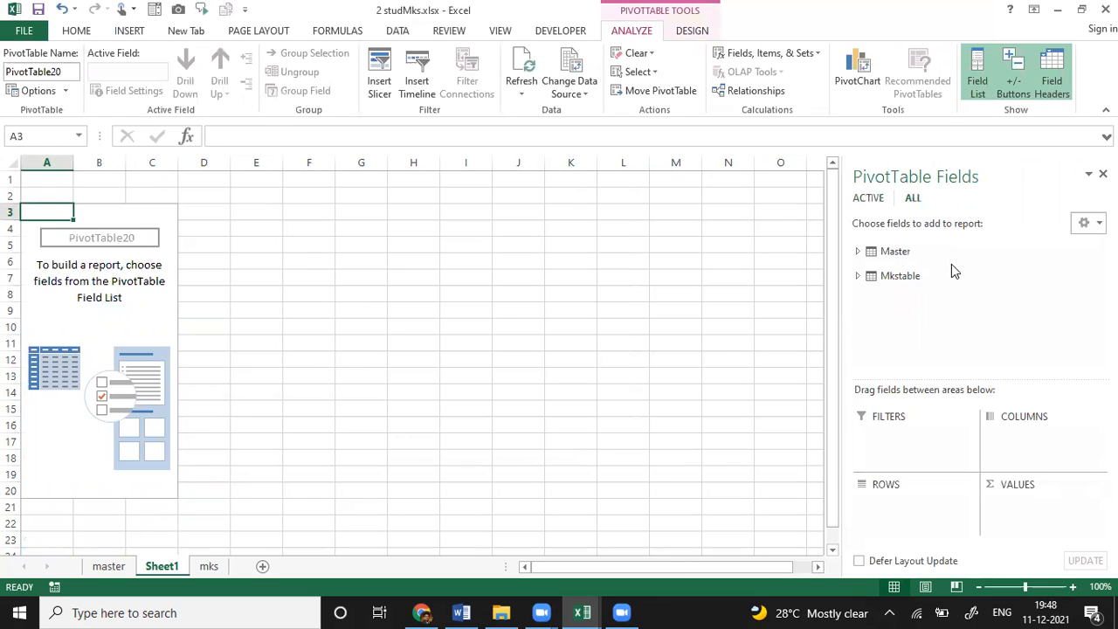
left_click(907, 261)
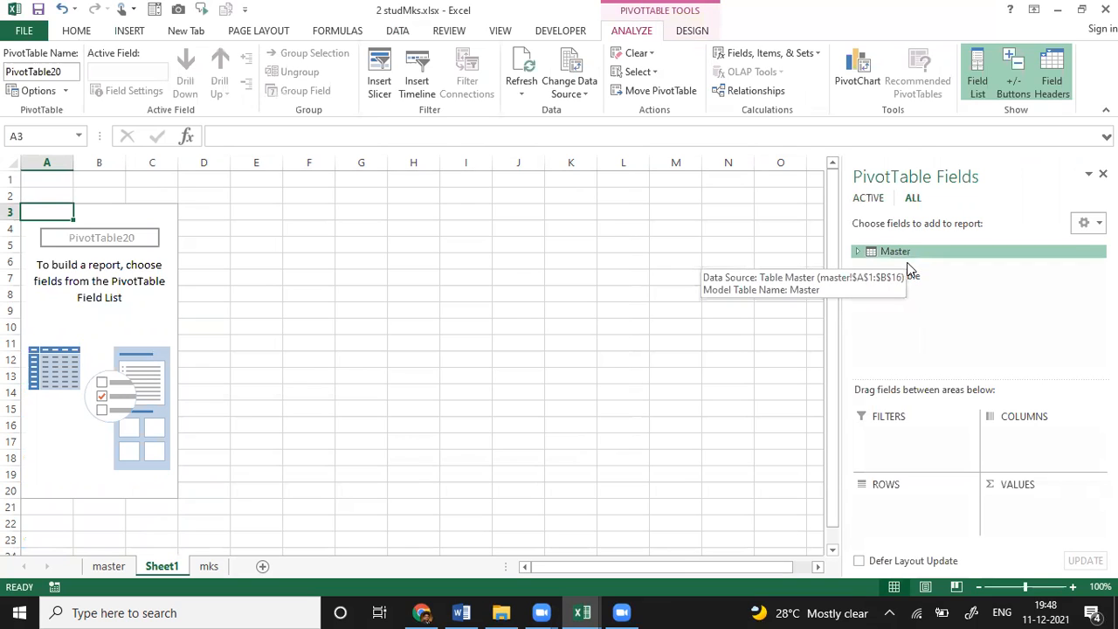
left_click(858, 252)
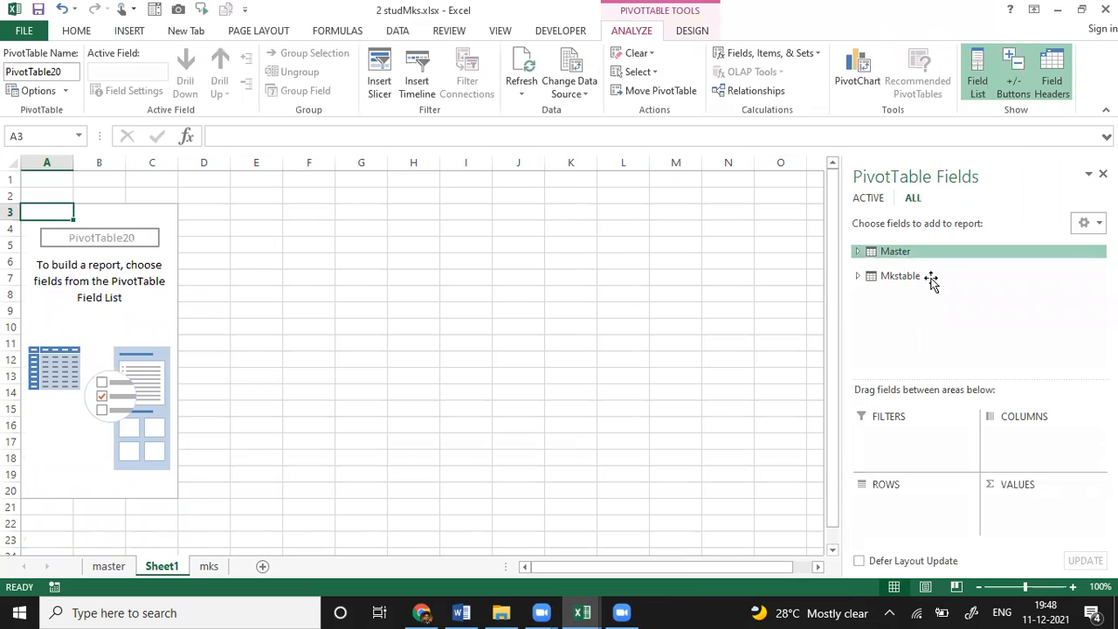
left_click_drag(914, 265, 927, 516)
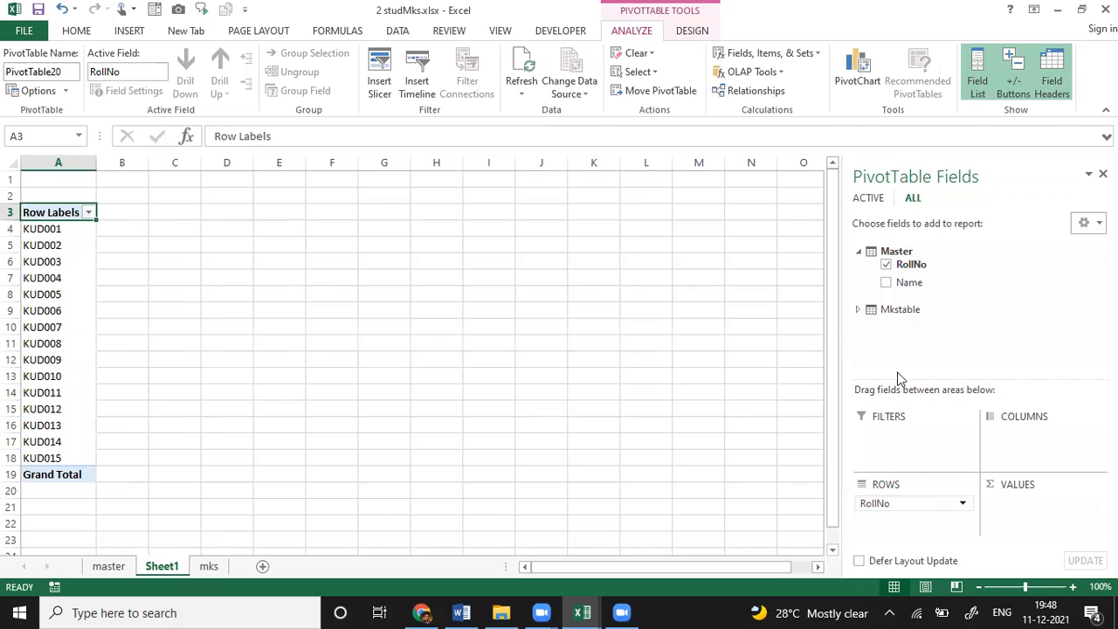
Place Subject from Mkstable in the PivotTable's columns and Mks in its values
left_click(860, 310)
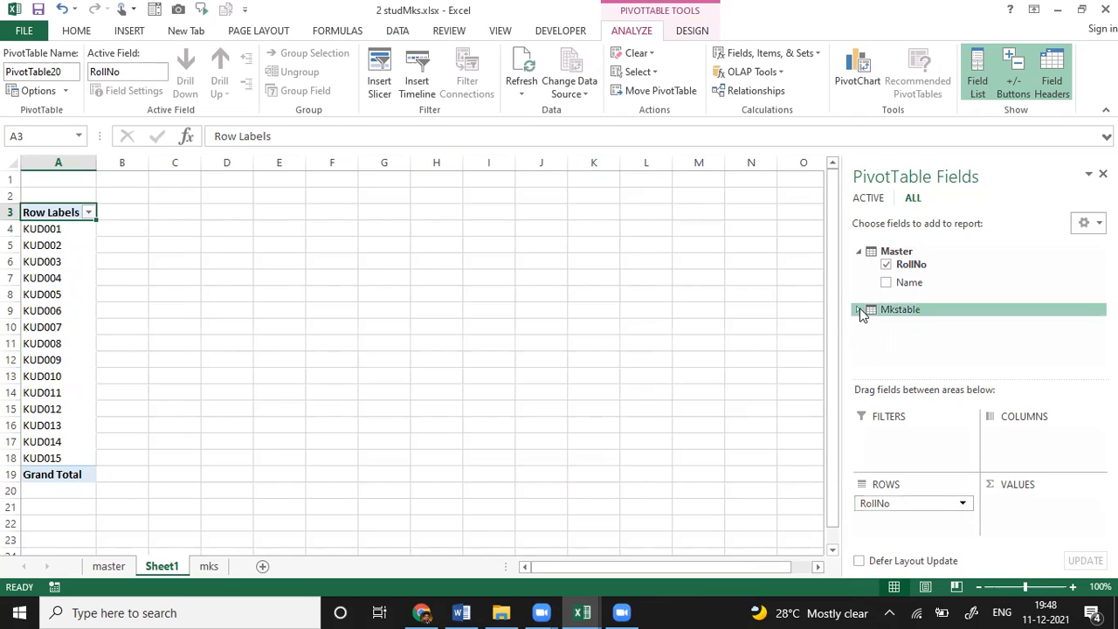
left_click(861, 310)
left_click_drag(919, 341, 1037, 448)
left_click_drag(918, 350, 1031, 509)
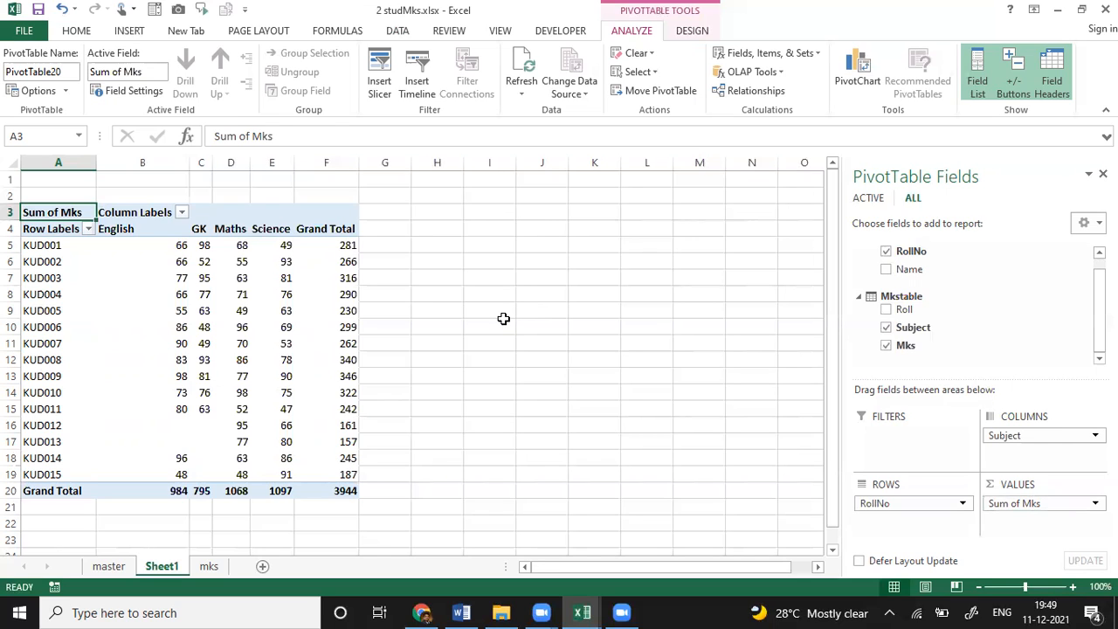
Delete Sheet1 containing the PivotTable
right_click(172, 566)
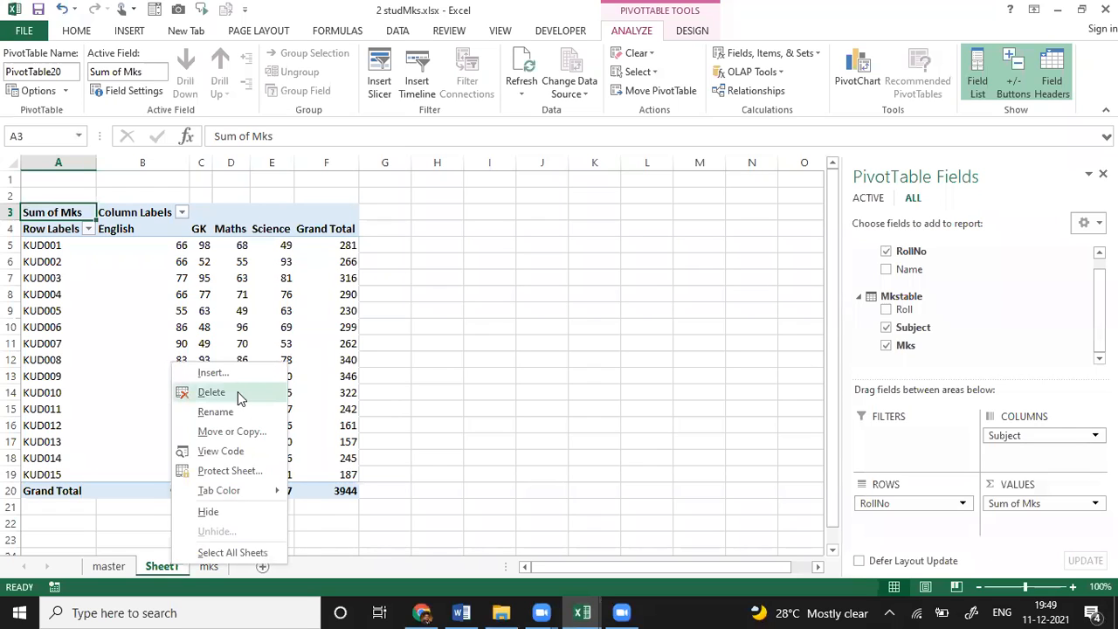
key("Escape")
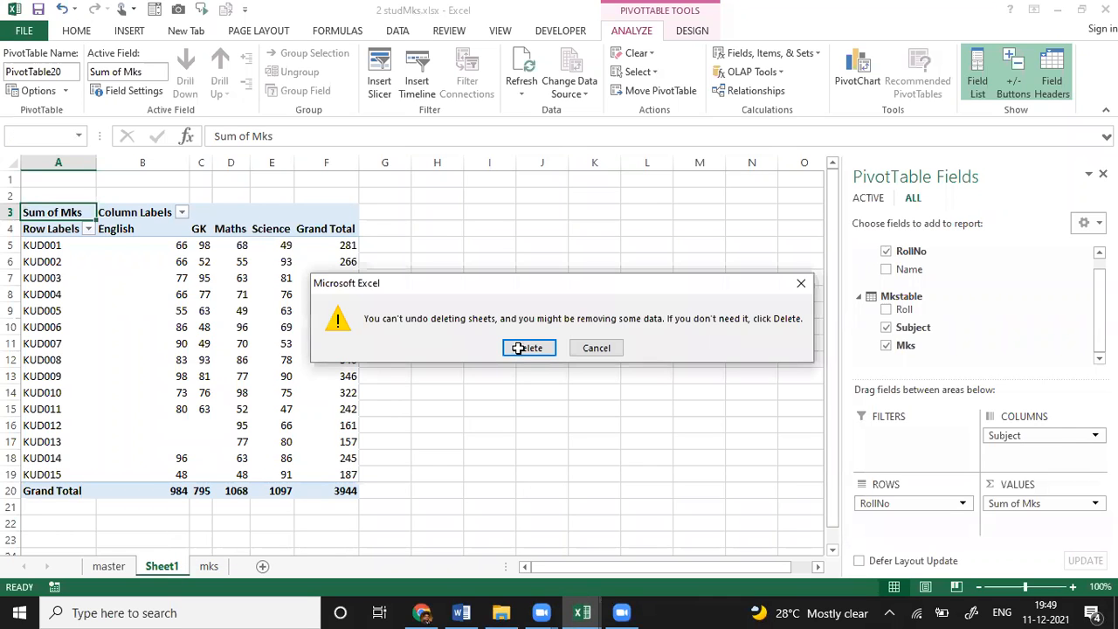
key("Return")
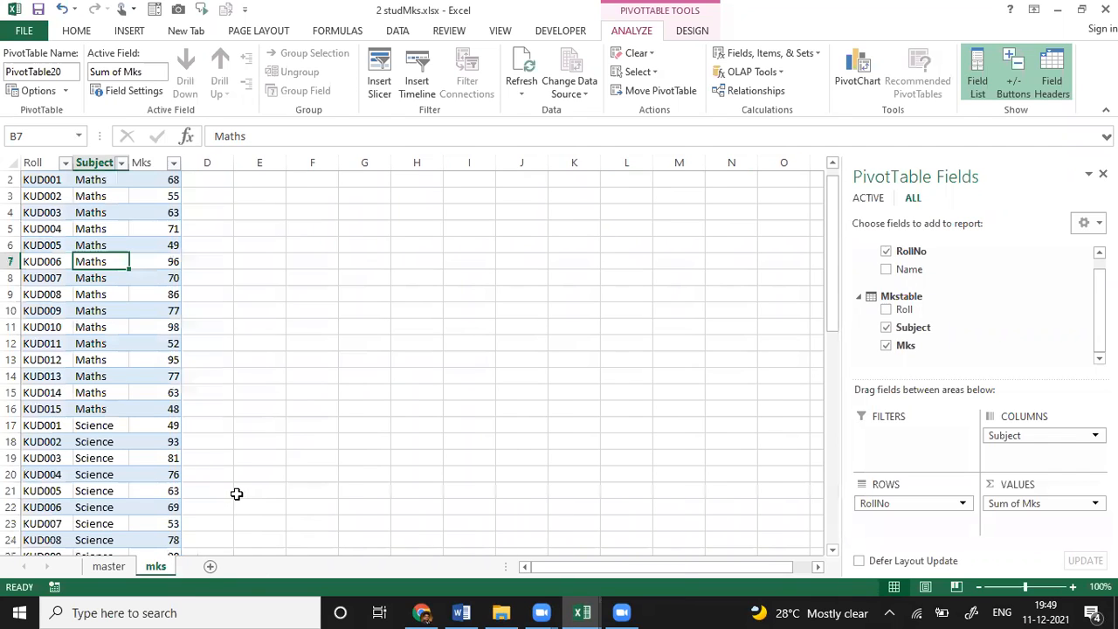
Review the student list on the master sheet and the subject marks on the mks sheet
left_click(111, 567)
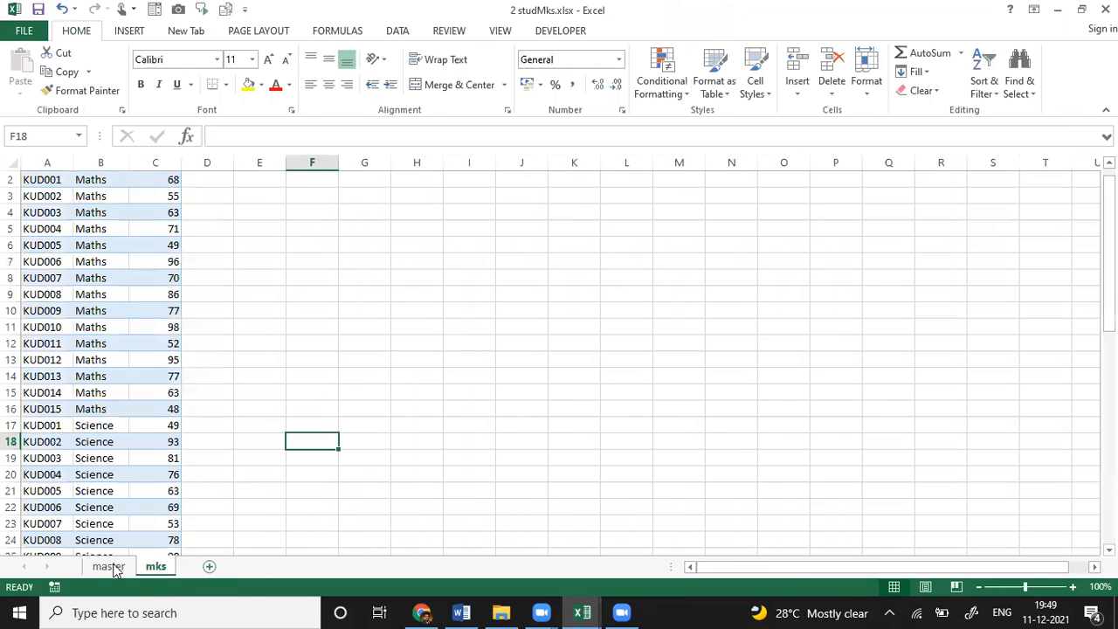
left_click(115, 568)
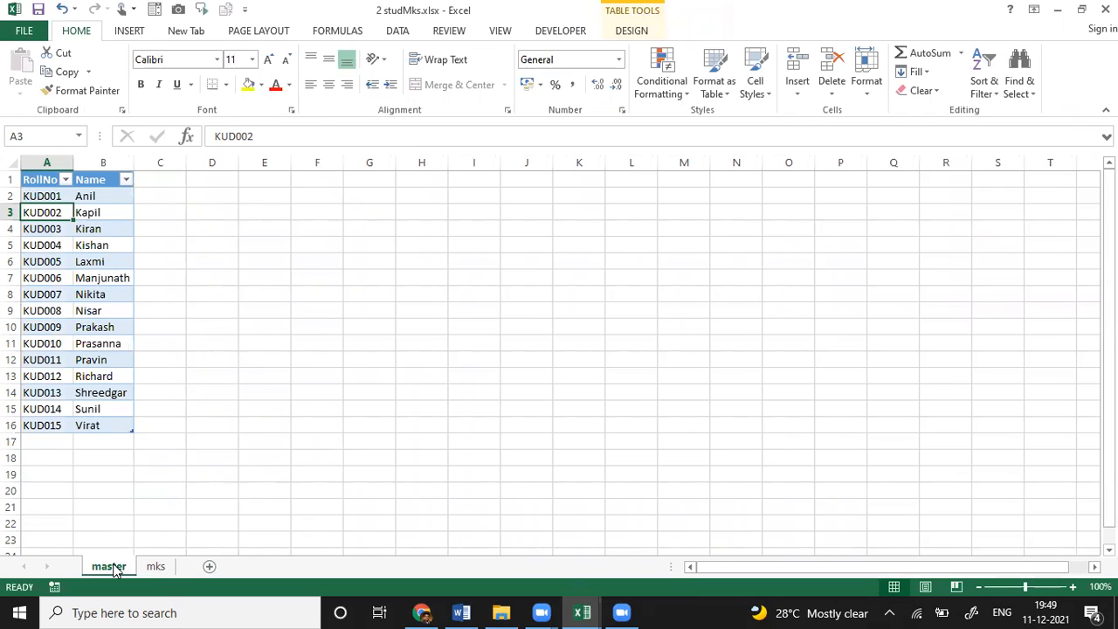
left_click(158, 568)
left_click(143, 453)
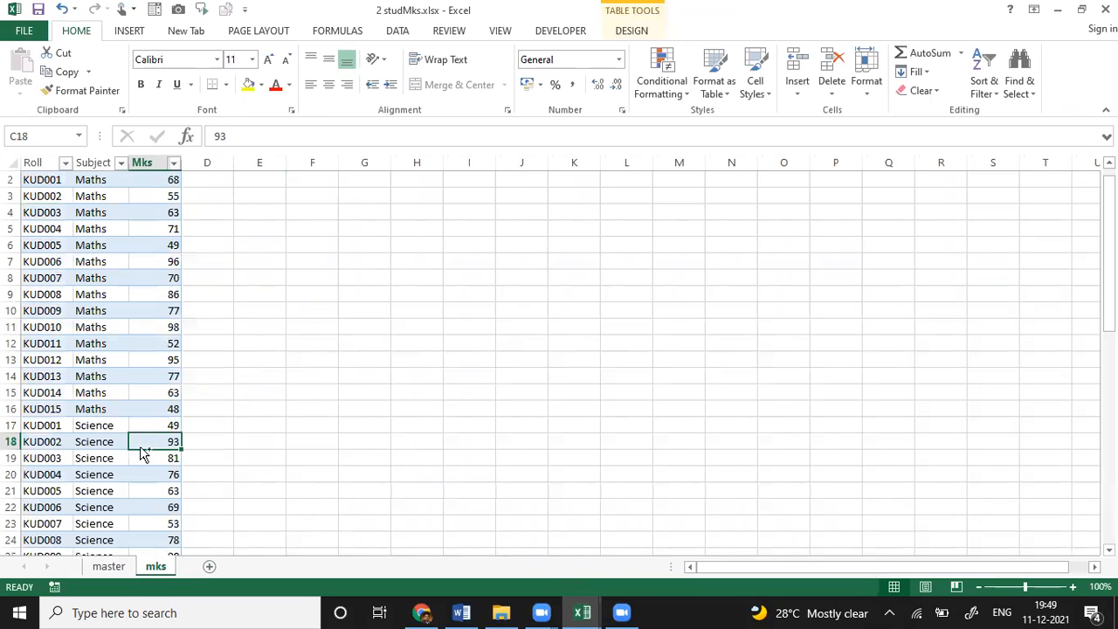
key("ctrl+Up")
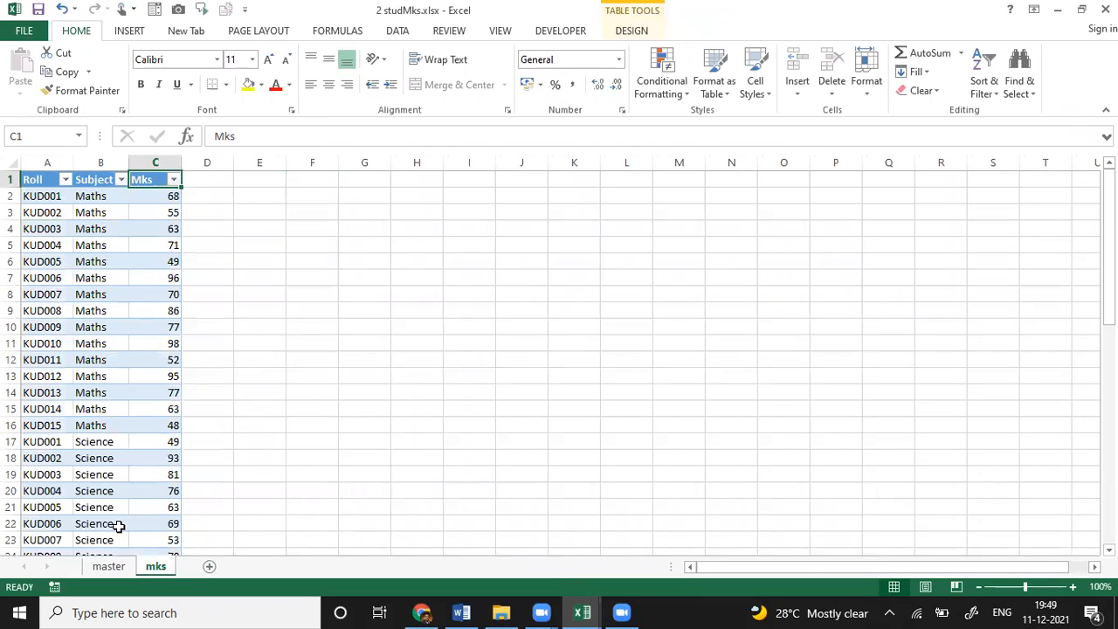
left_click(136, 254)
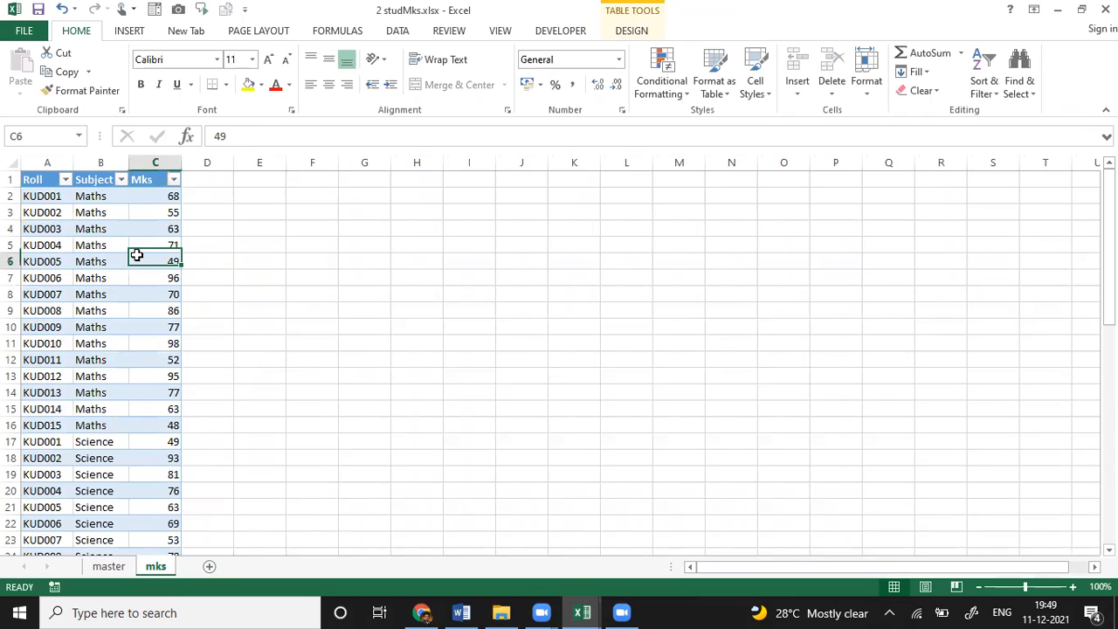
Check the names assigned to the marks table and the student list table
left_click(129, 33)
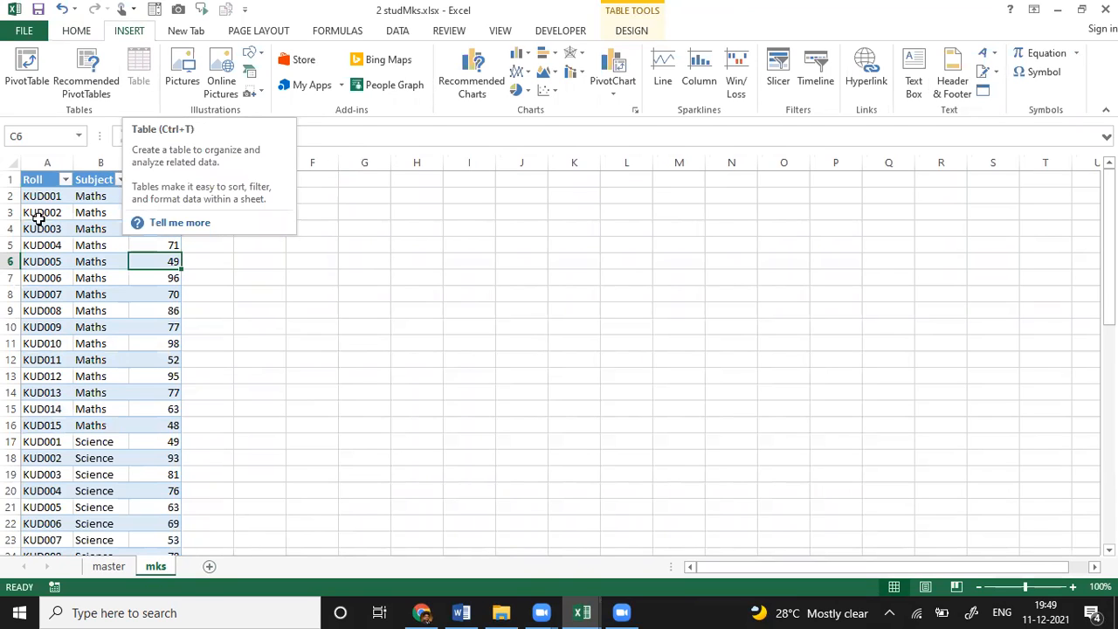
left_click(108, 281)
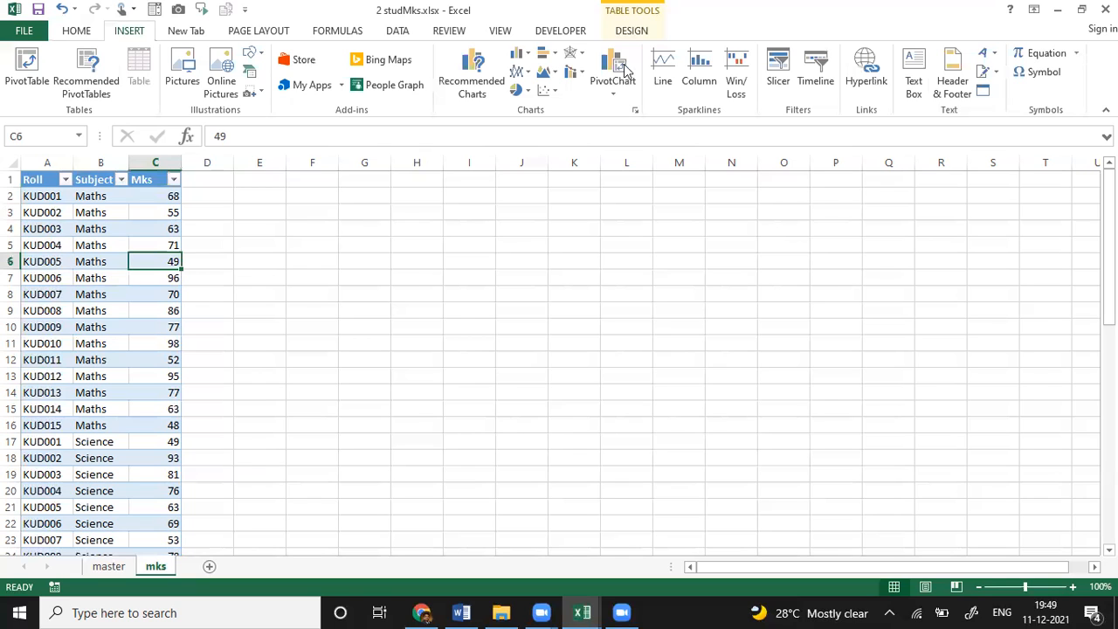
left_click(632, 31)
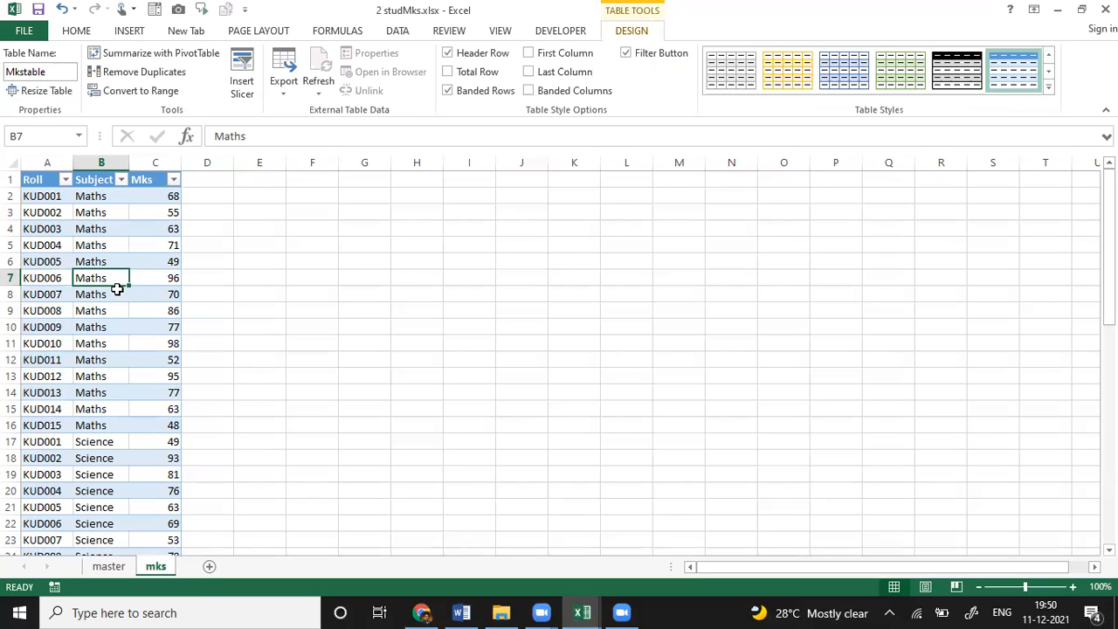
left_click(112, 570)
left_click(61, 279)
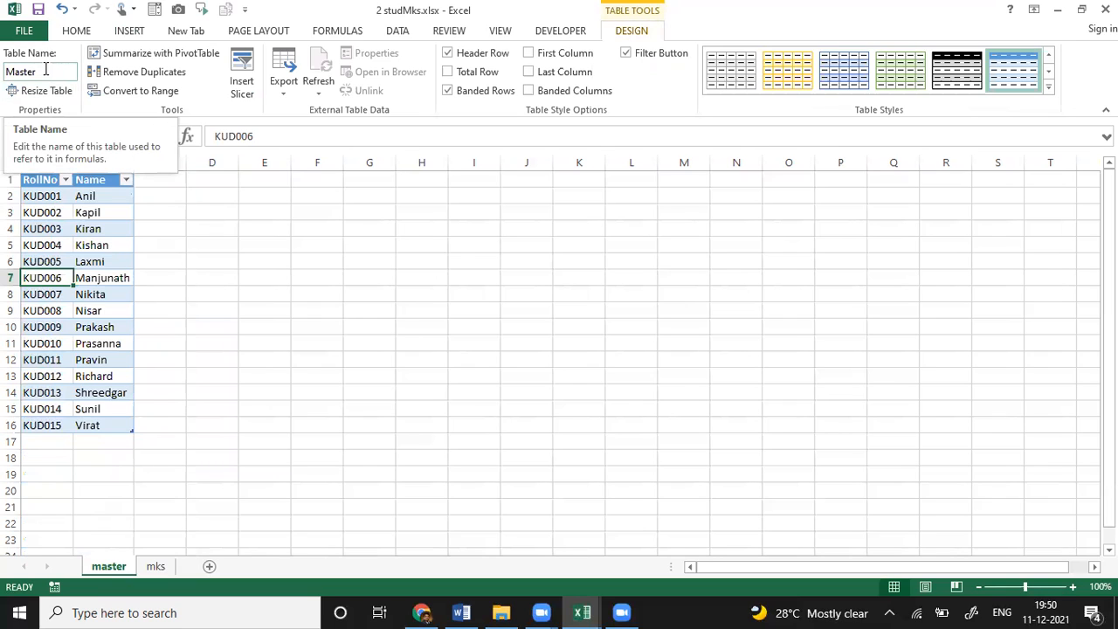
Examine the tables and matching columns of the existing relationship between Mkstable and Master
left_click(405, 31)
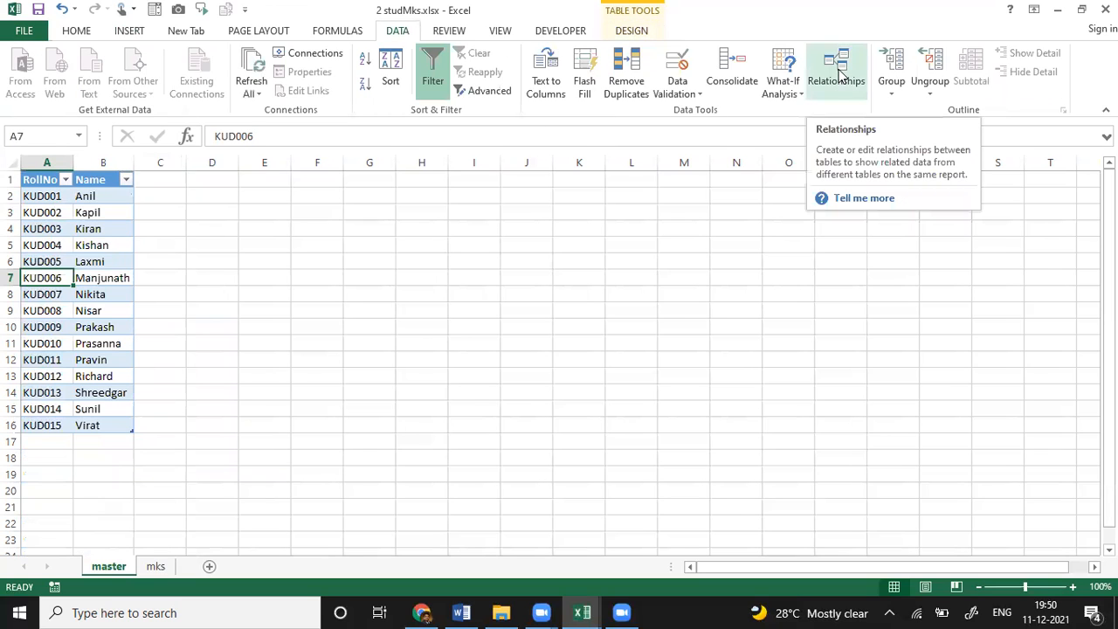
left_click(841, 77)
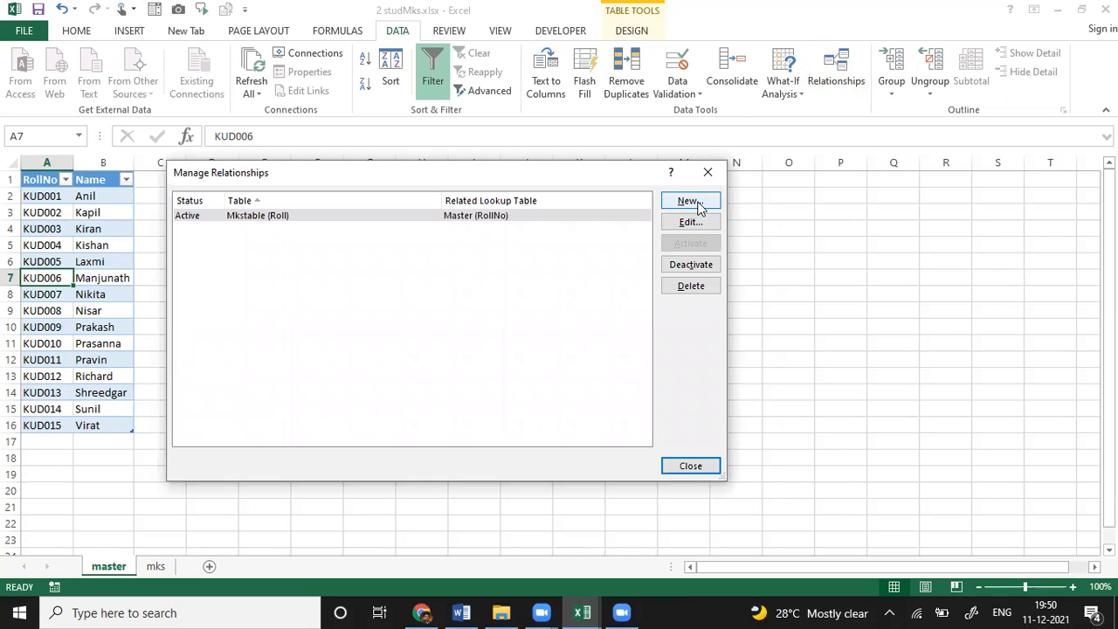
left_click(698, 203)
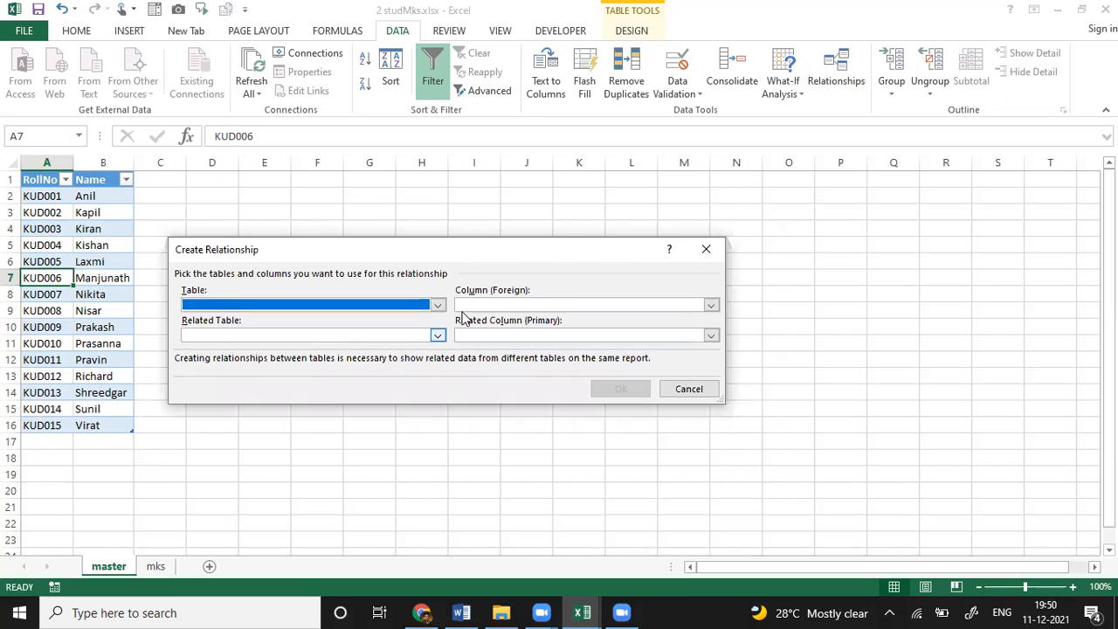
key("Escape")
left_click(533, 216)
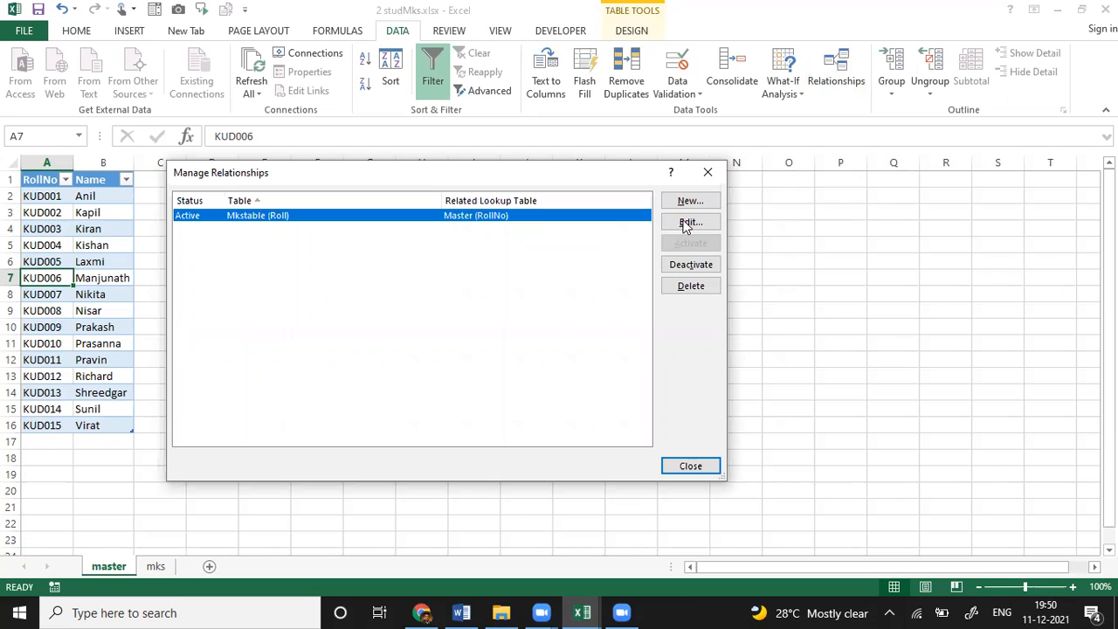
left_click(688, 224)
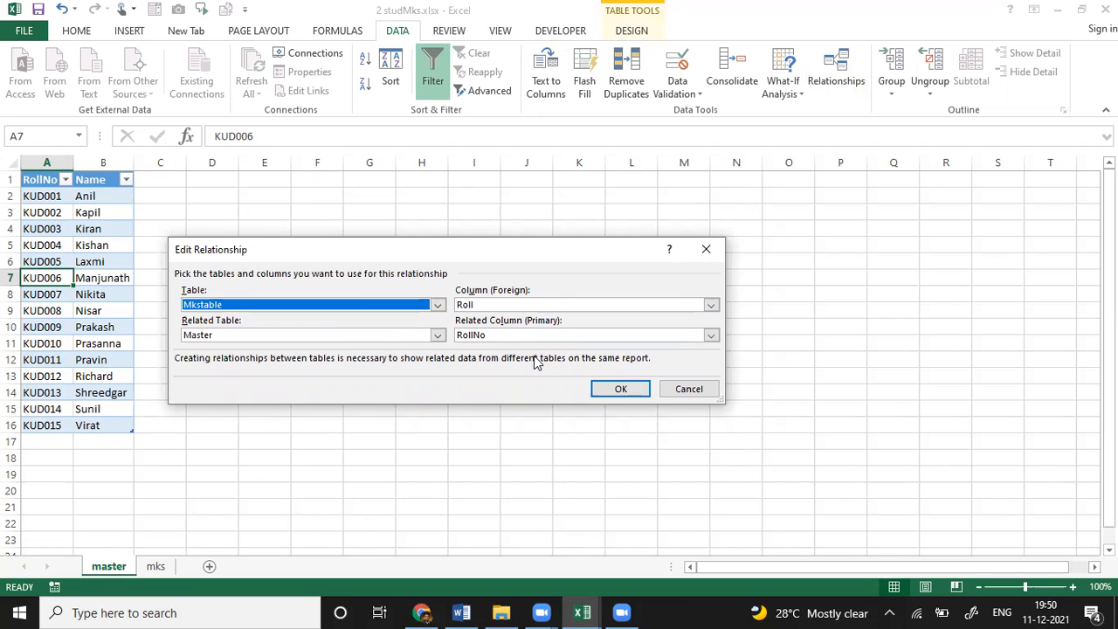
left_click(618, 392)
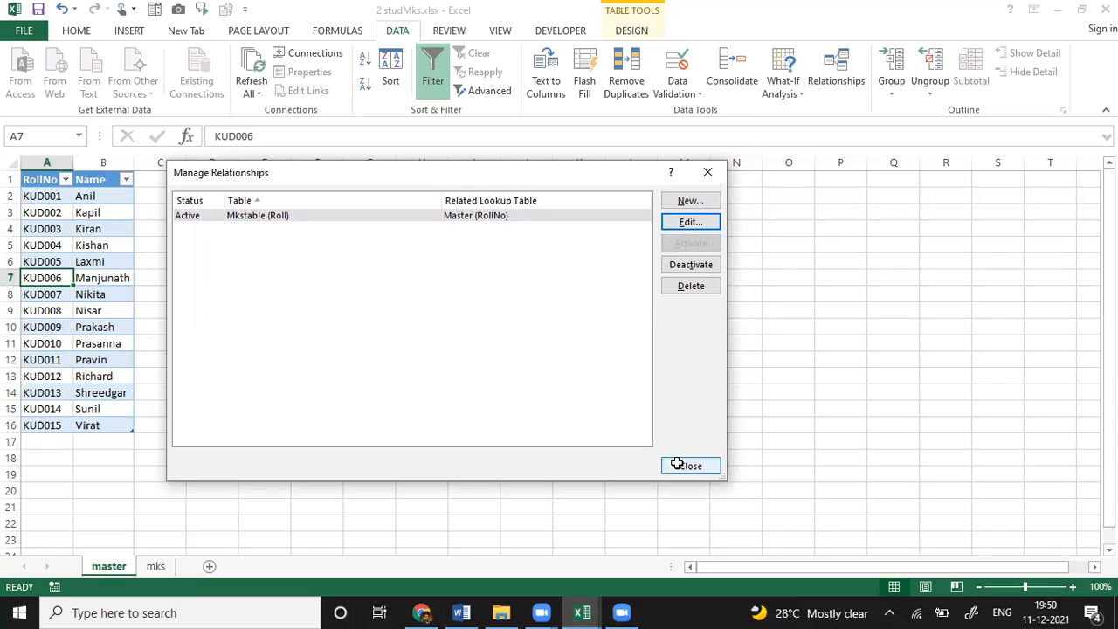
left_click(680, 465)
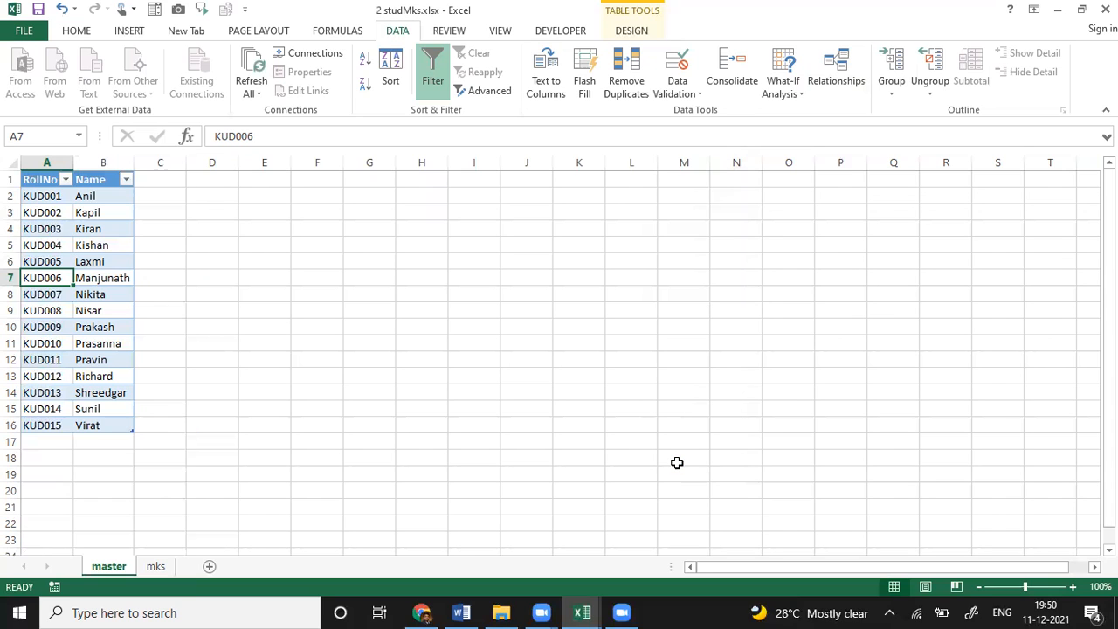
Create a PivotTable from the Master table on a new worksheet, adding its data to the Data Model
left_click(131, 31)
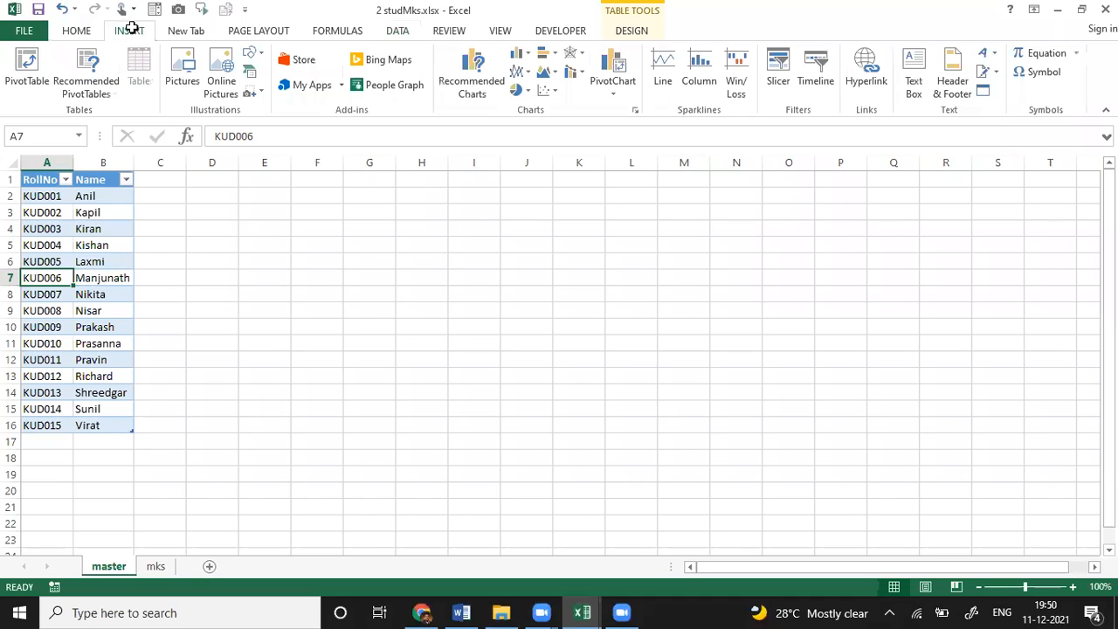
left_click(27, 70)
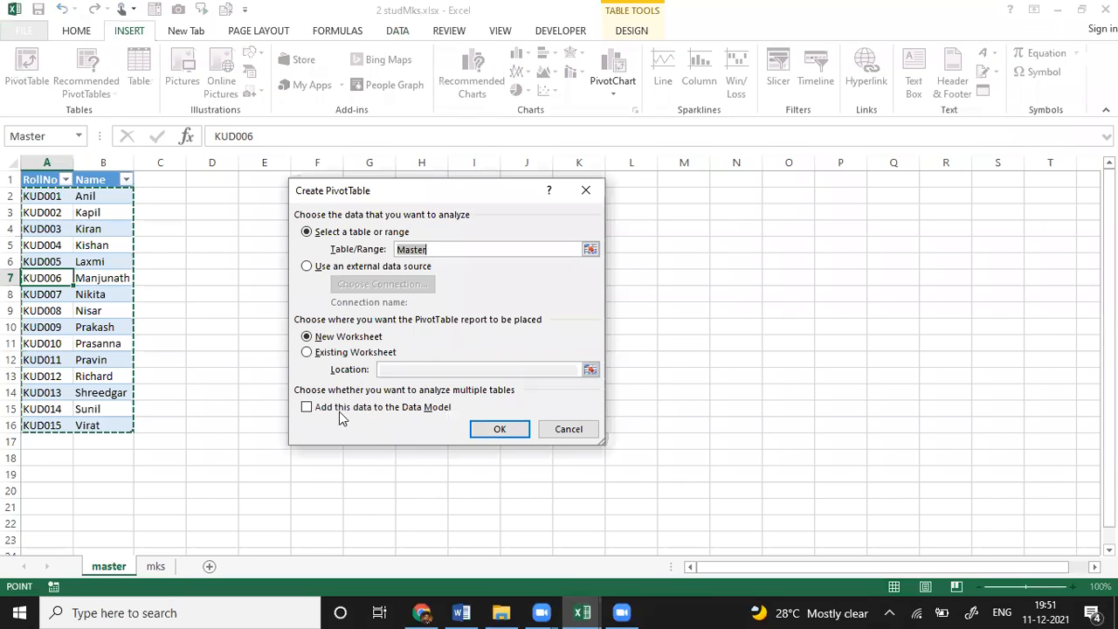
key("alt+m")
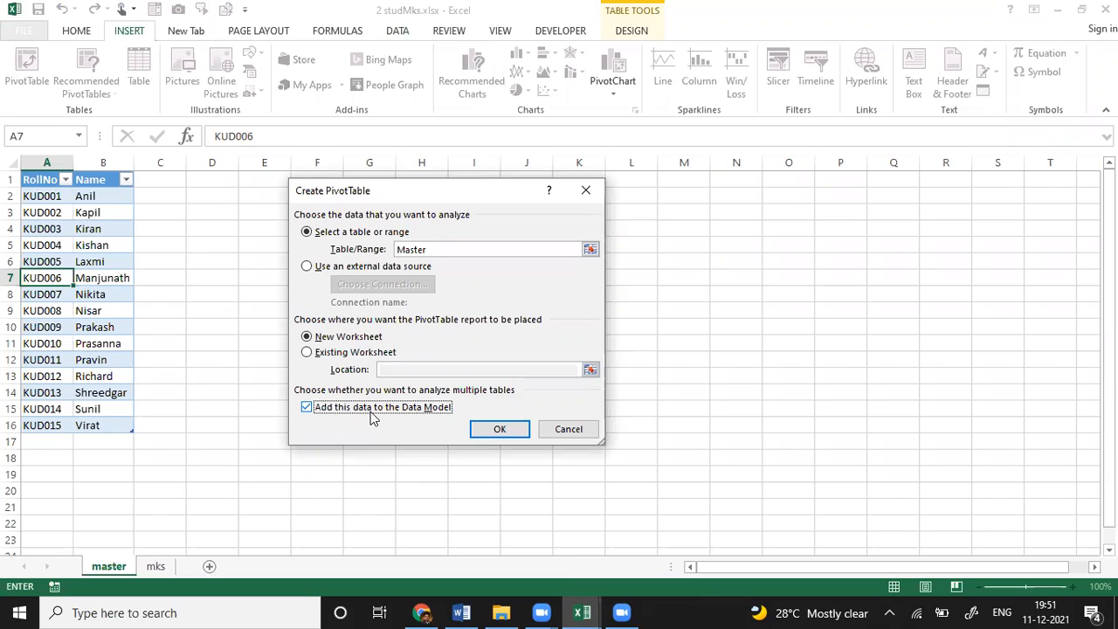
left_click(499, 429)
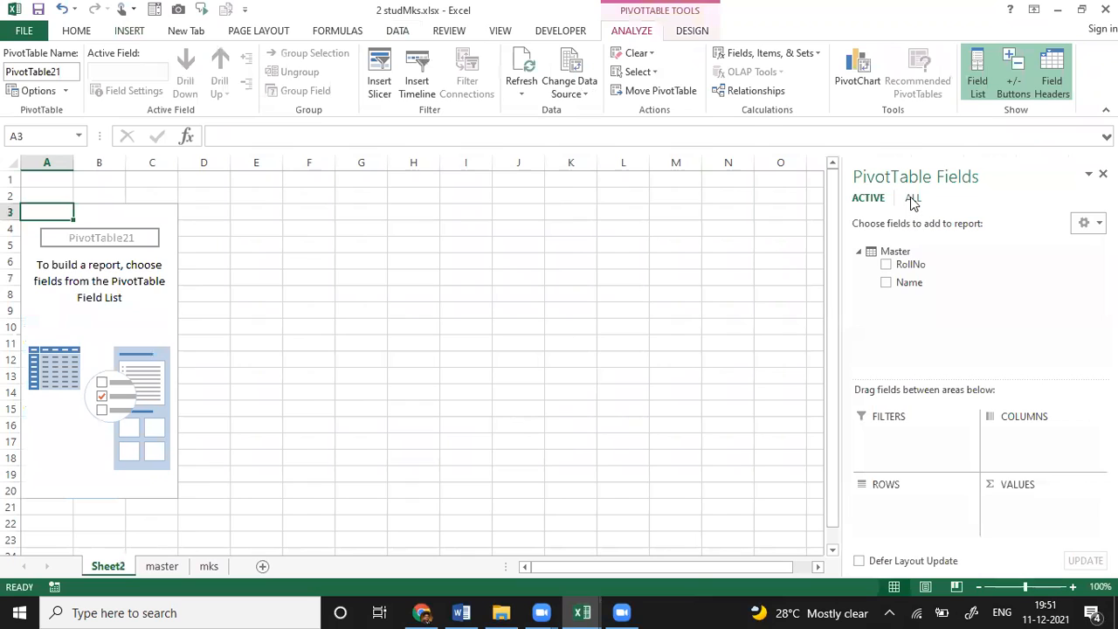
Build the report with Name from Master as rows, and Subject as columns and Mks as values from Mkstable
left_click(913, 199)
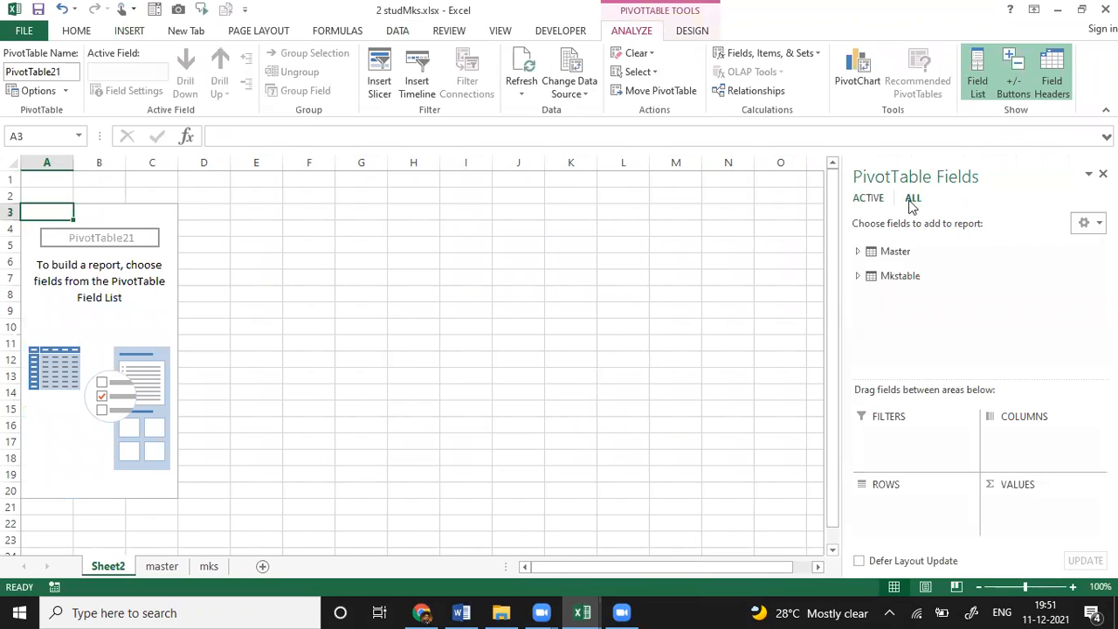
left_click(860, 254)
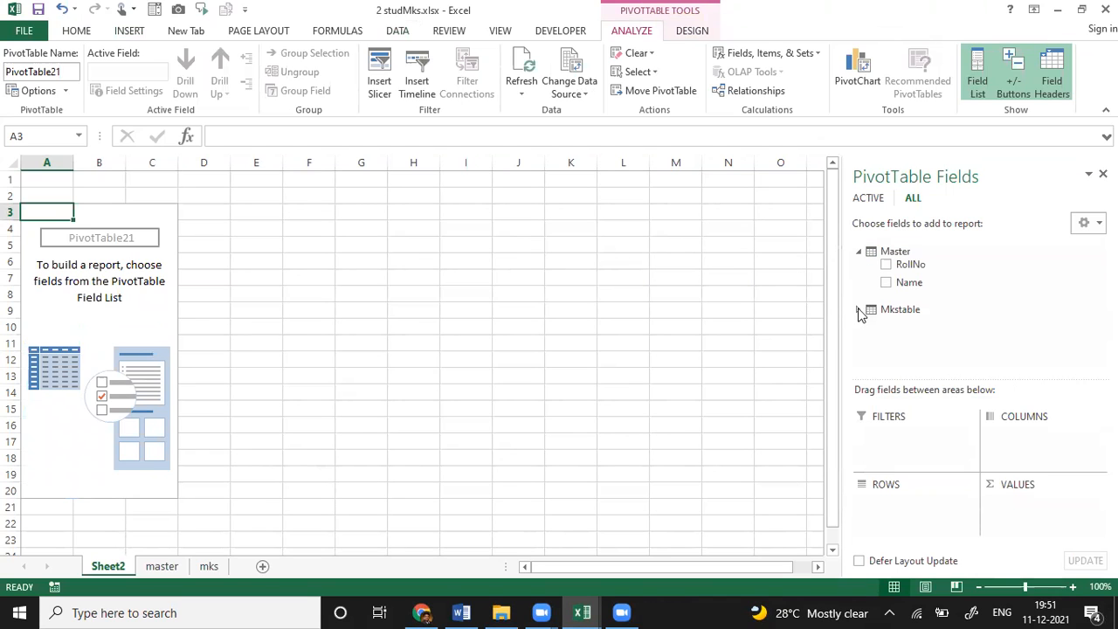
left_click(860, 311)
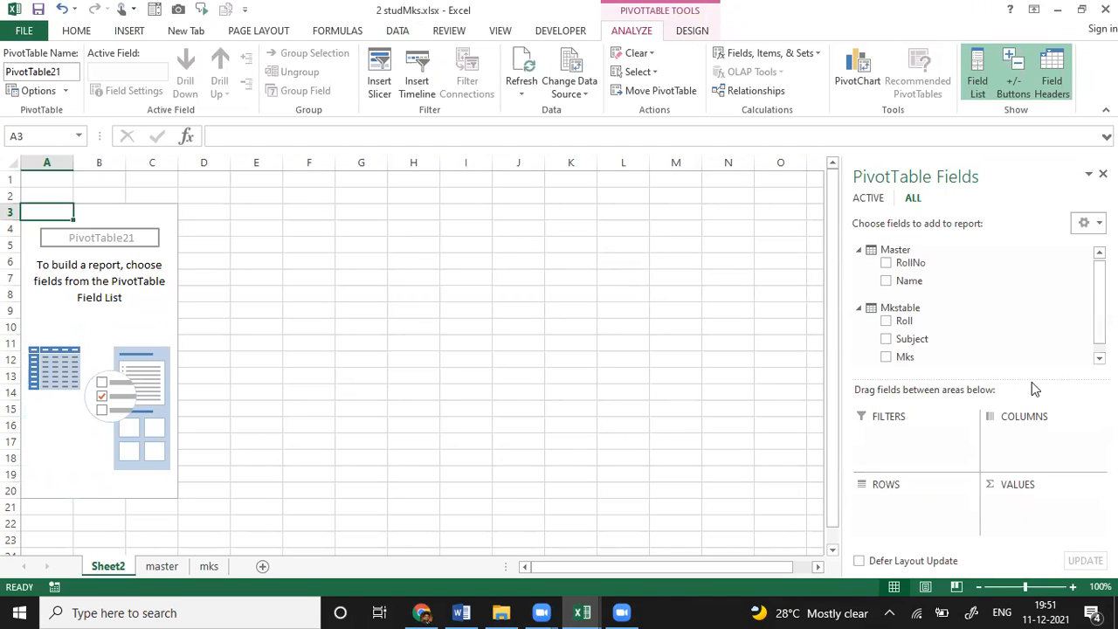
left_click_drag(931, 284, 908, 512)
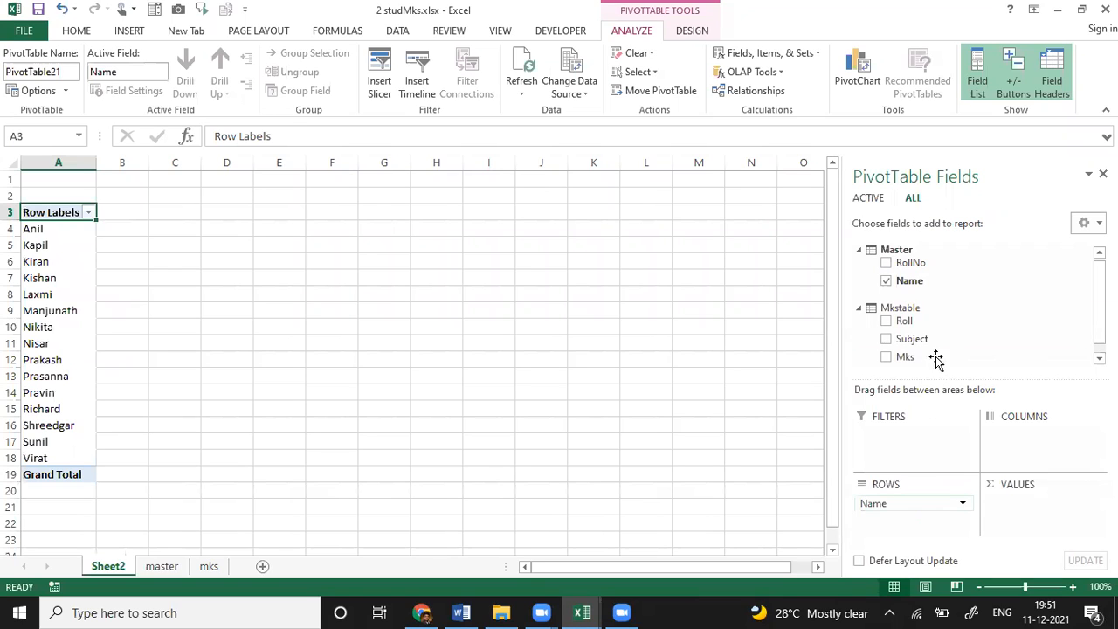
left_click_drag(914, 340, 1030, 444)
left_click_drag(905, 357, 1036, 518)
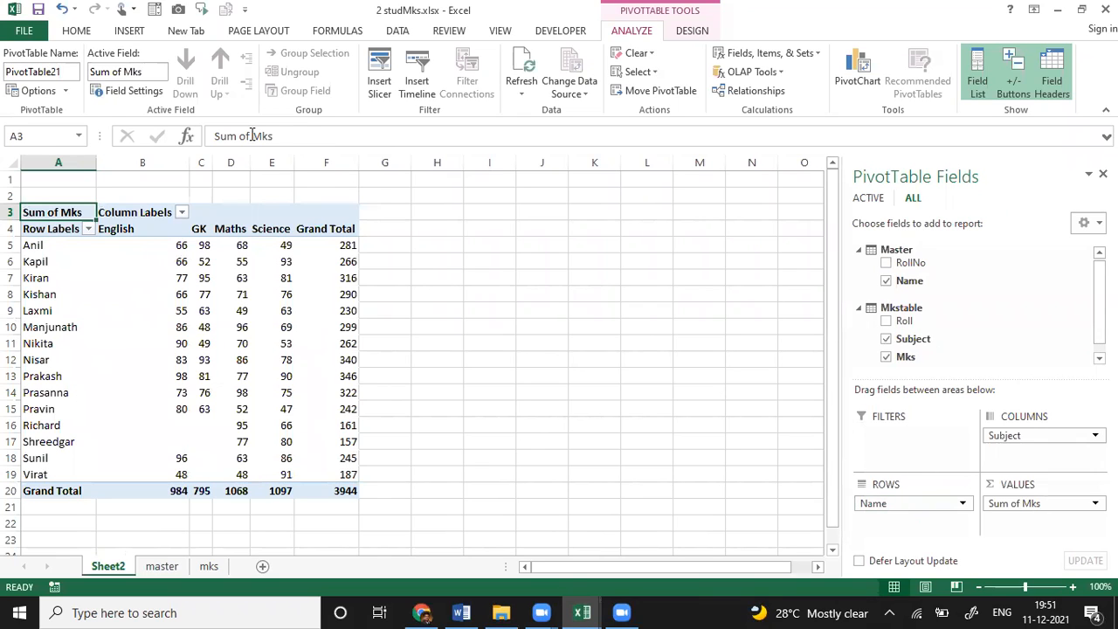
Rename the PivotTable's value field in cell A3 as Sum of Marks
left_click_drag(218, 136, 273, 138)
left_click(290, 140)
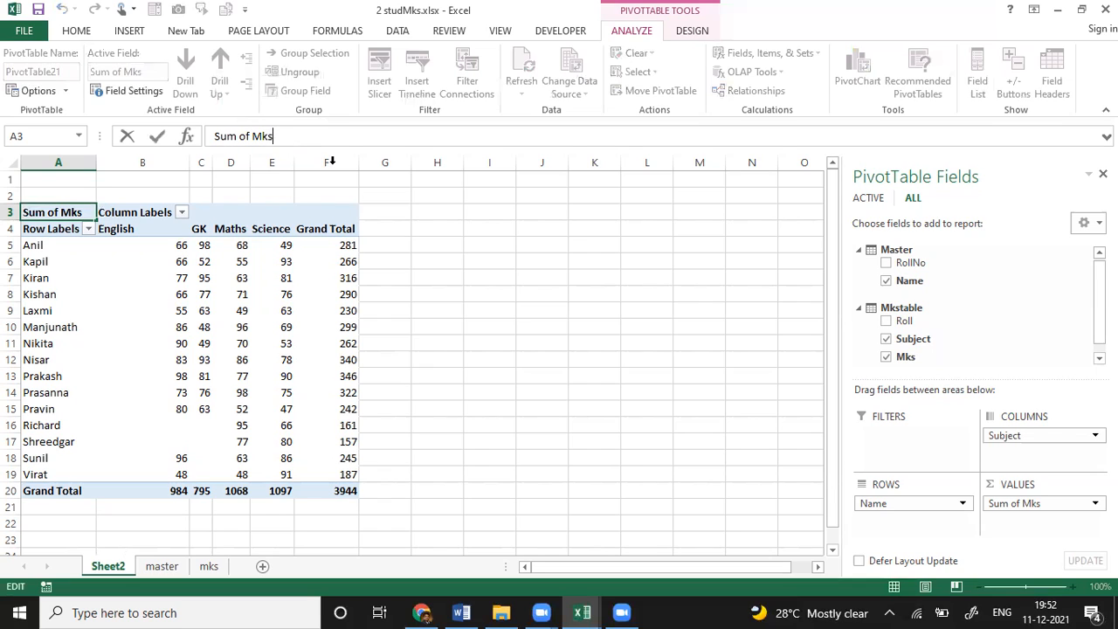
type("arks")
key("Delete")
key("Delete")
left_click(385, 343)
left_click(178, 309)
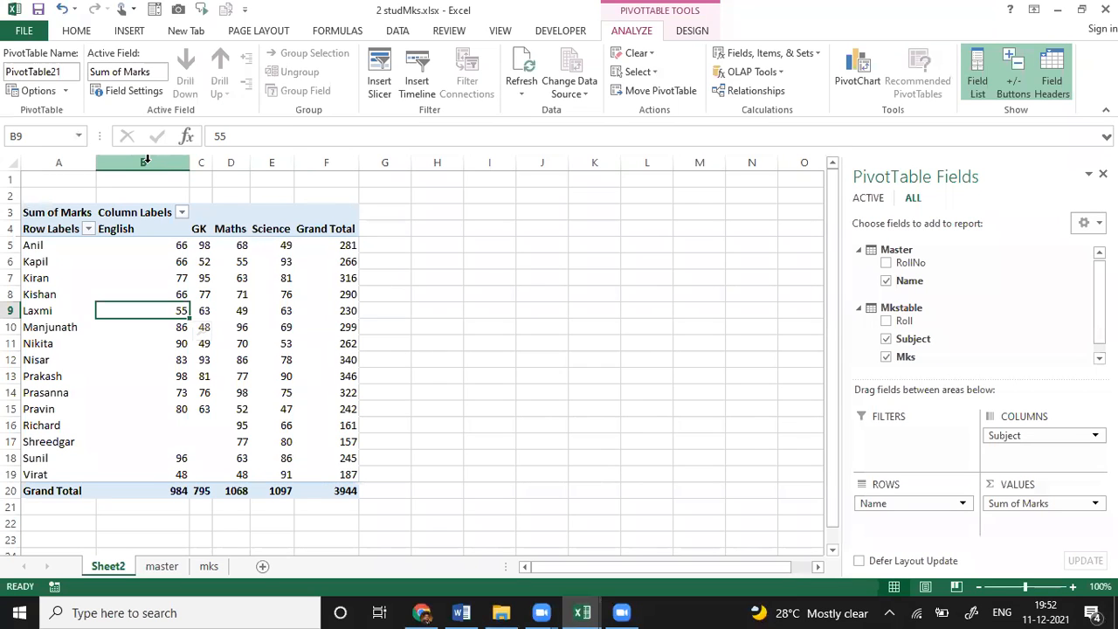
Group the subject columns B through E into an outline
left_click_drag(178, 161, 275, 162)
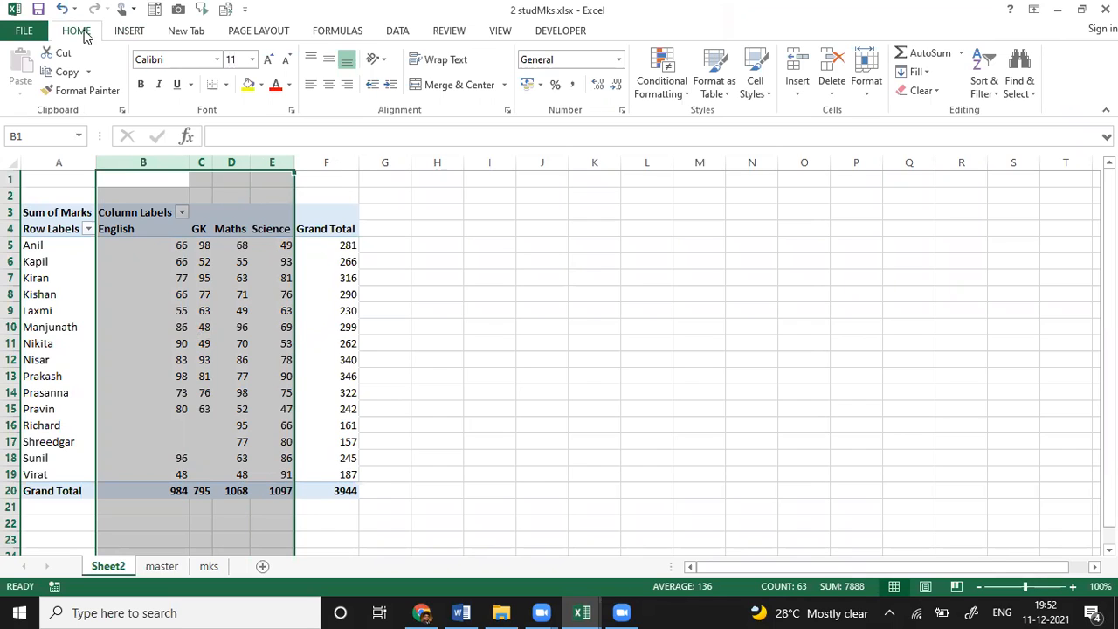
left_click(147, 35)
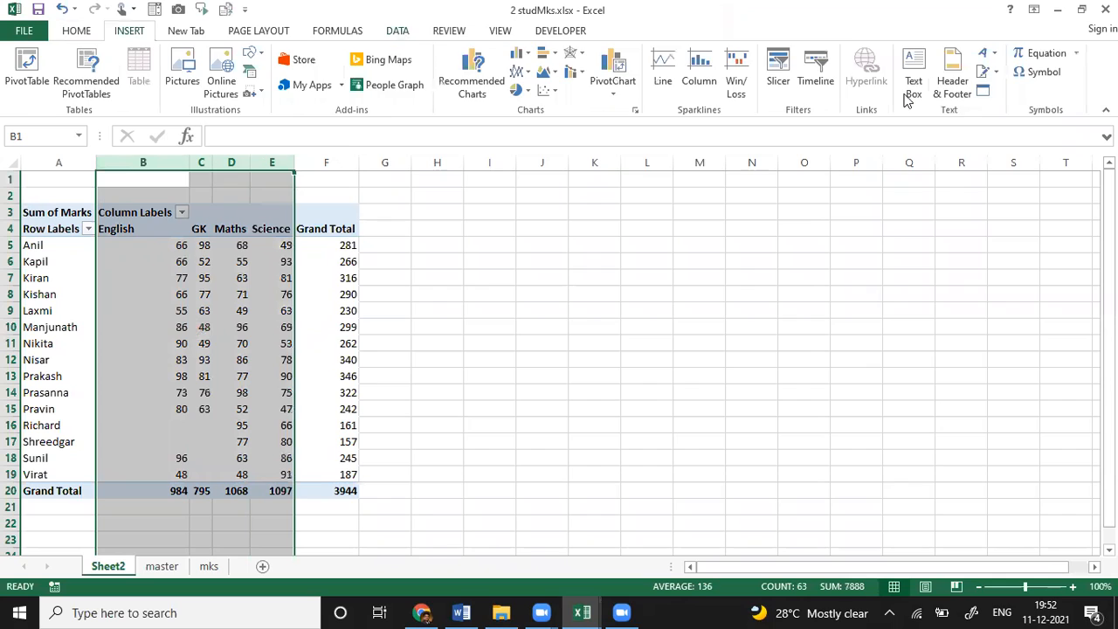
left_click(398, 32)
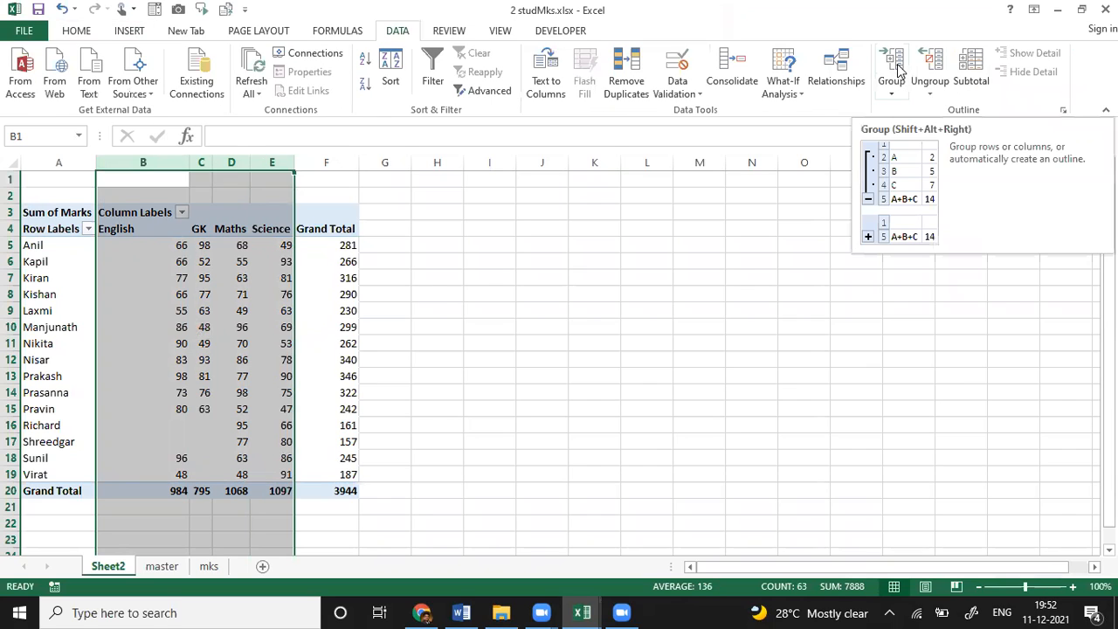
left_click(900, 69)
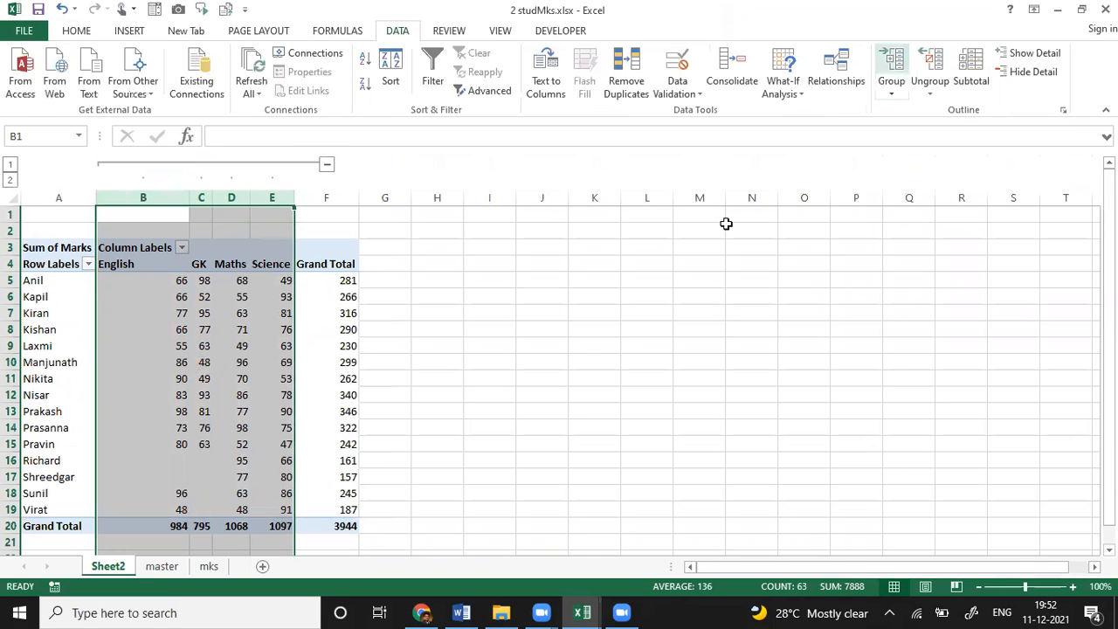
left_click(585, 343)
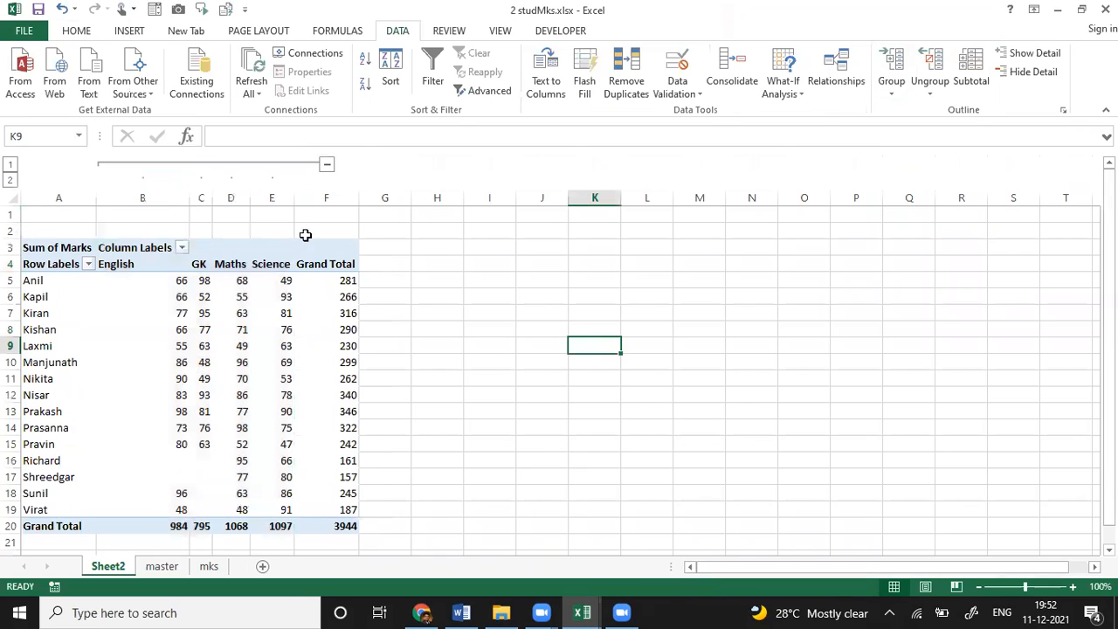
Collapse and expand the column group to compare the grand totals with the subject-wise marks, including row 16
left_click(326, 166)
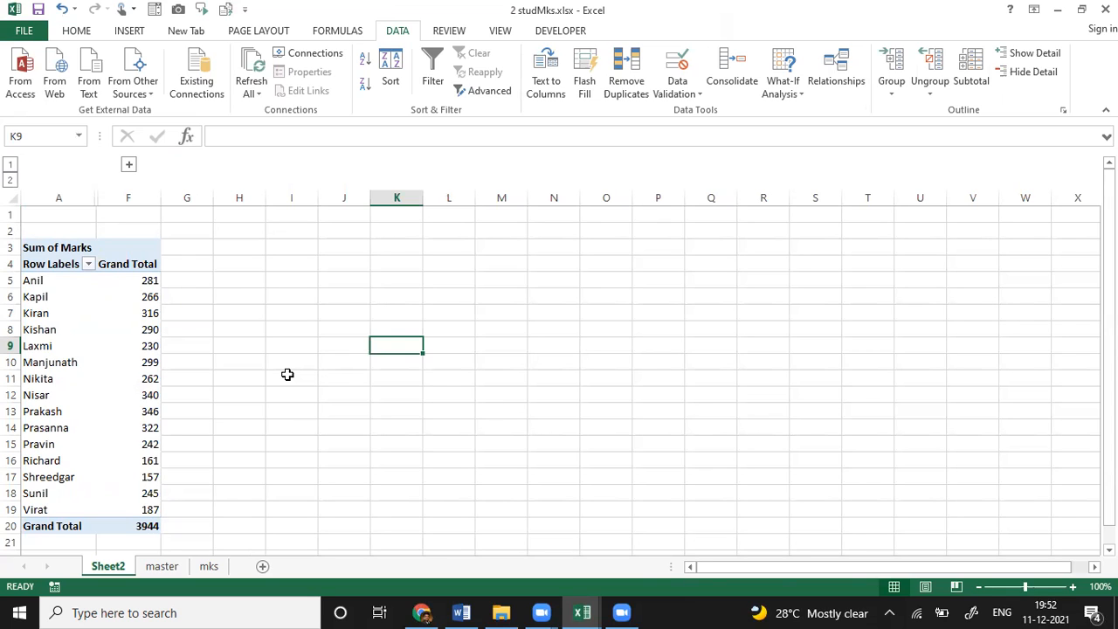
left_click(129, 166)
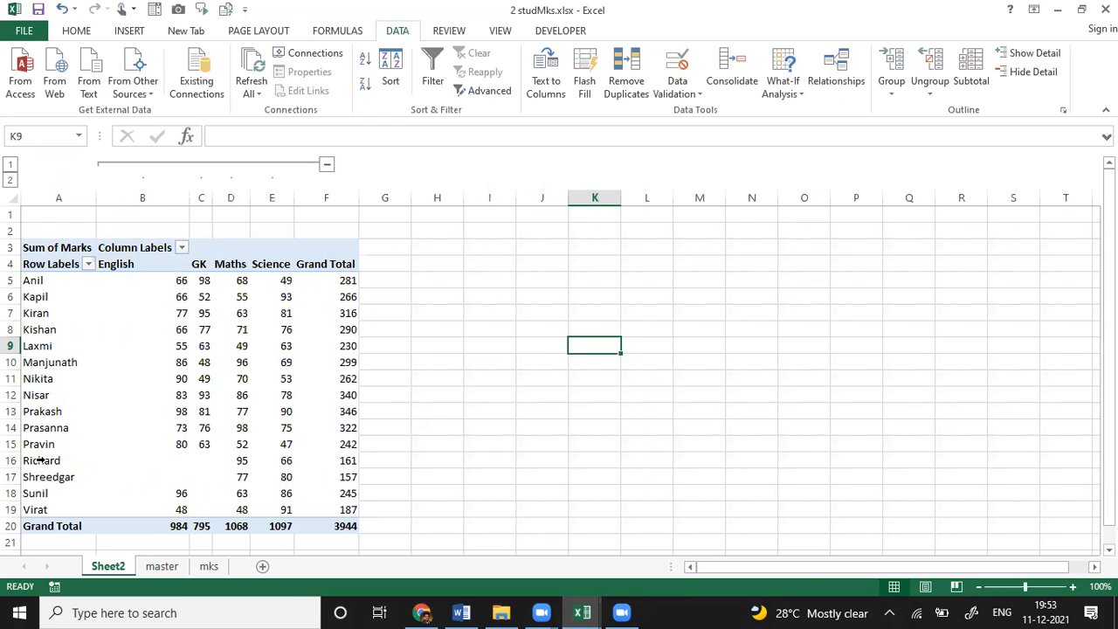
left_click(12, 460)
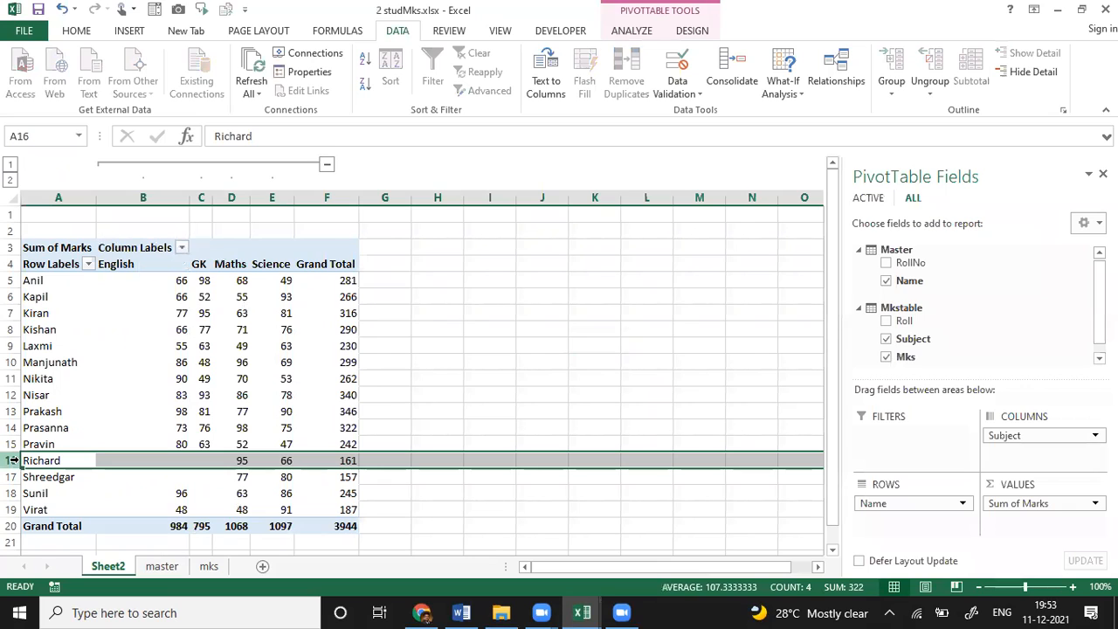
left_click(327, 167)
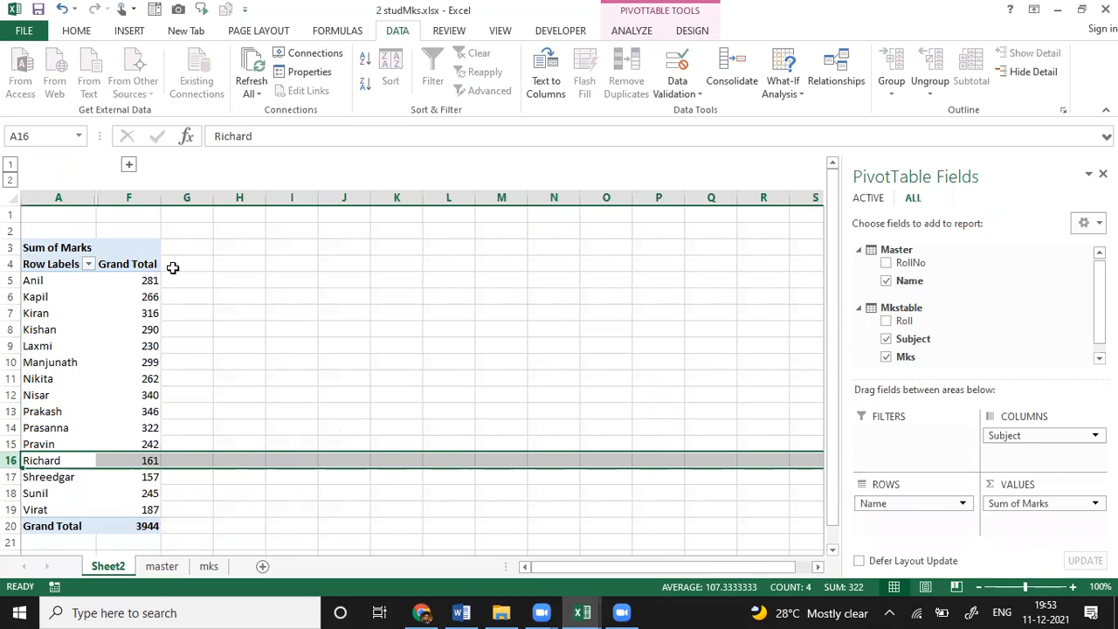
left_click(130, 166)
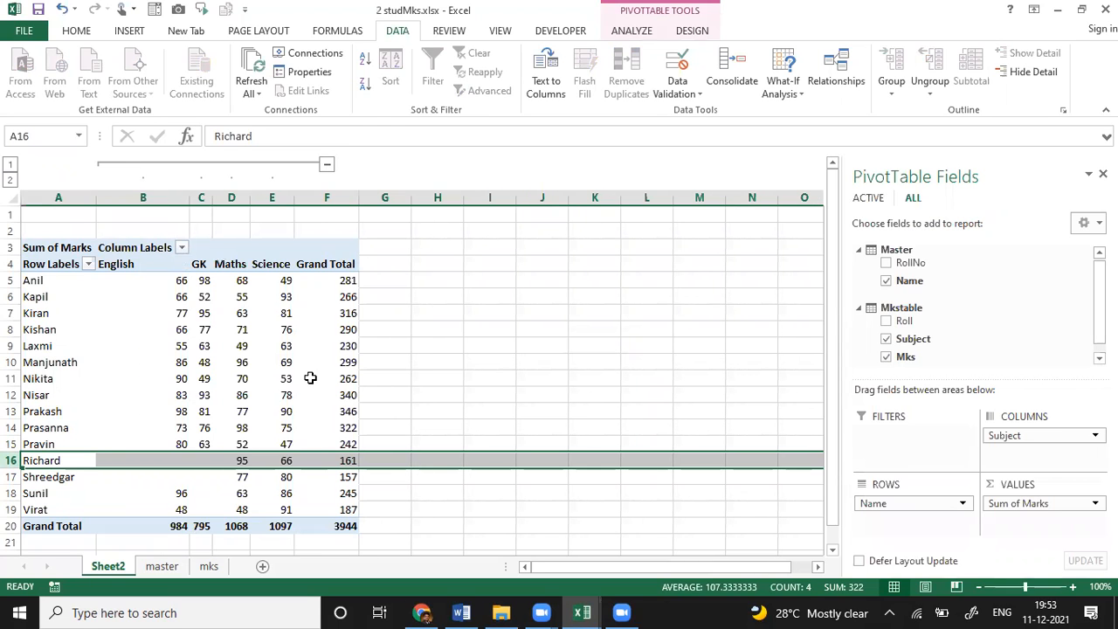
Clear the outline from the PivotTable sheet
left_click(274, 360)
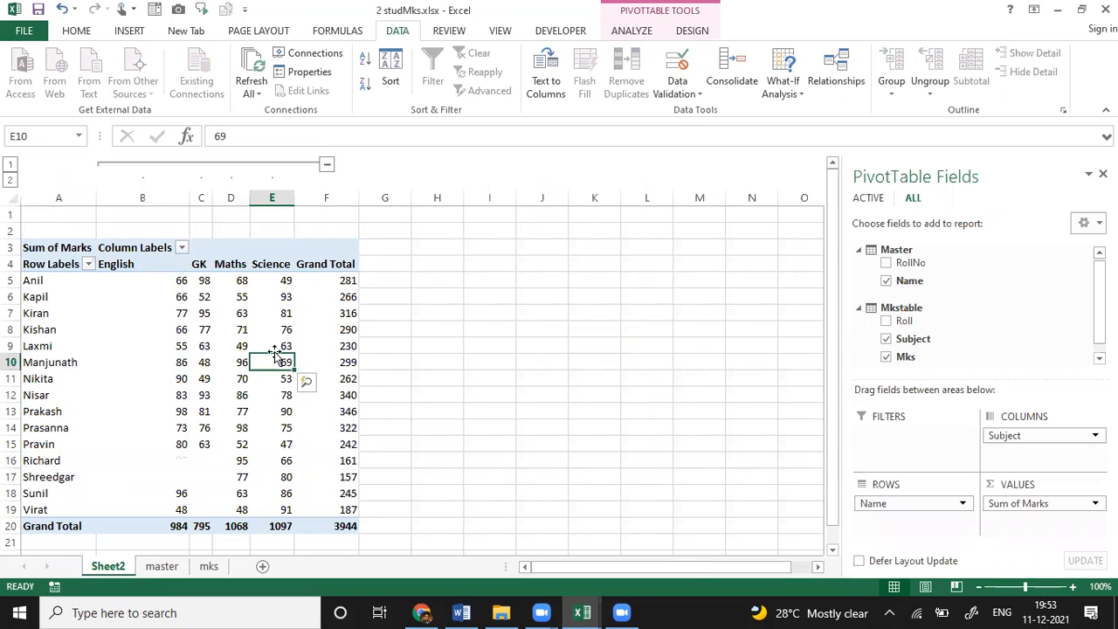
left_click(931, 91)
left_click(949, 133)
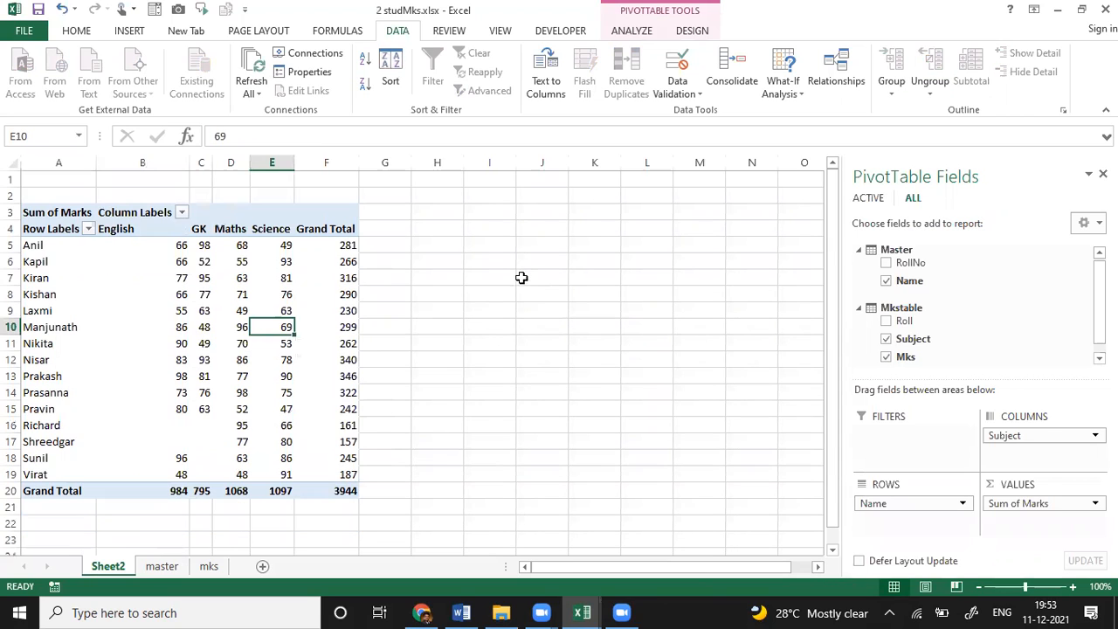
Group columns B through E, English to Science, again
left_click(521, 278)
left_click_drag(144, 162, 270, 159)
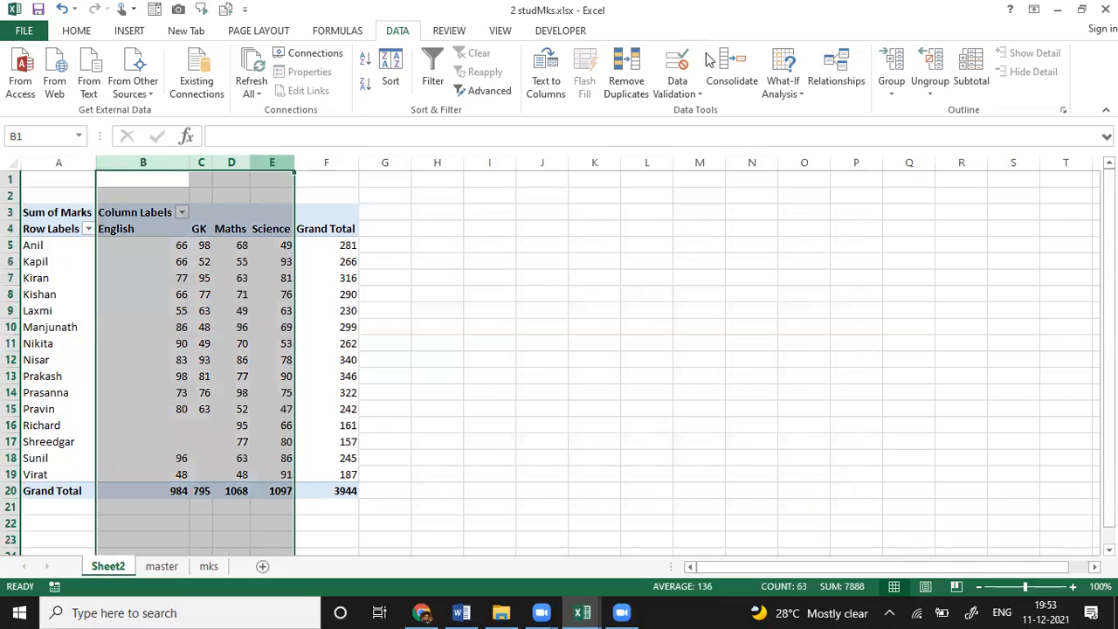
left_click(895, 77)
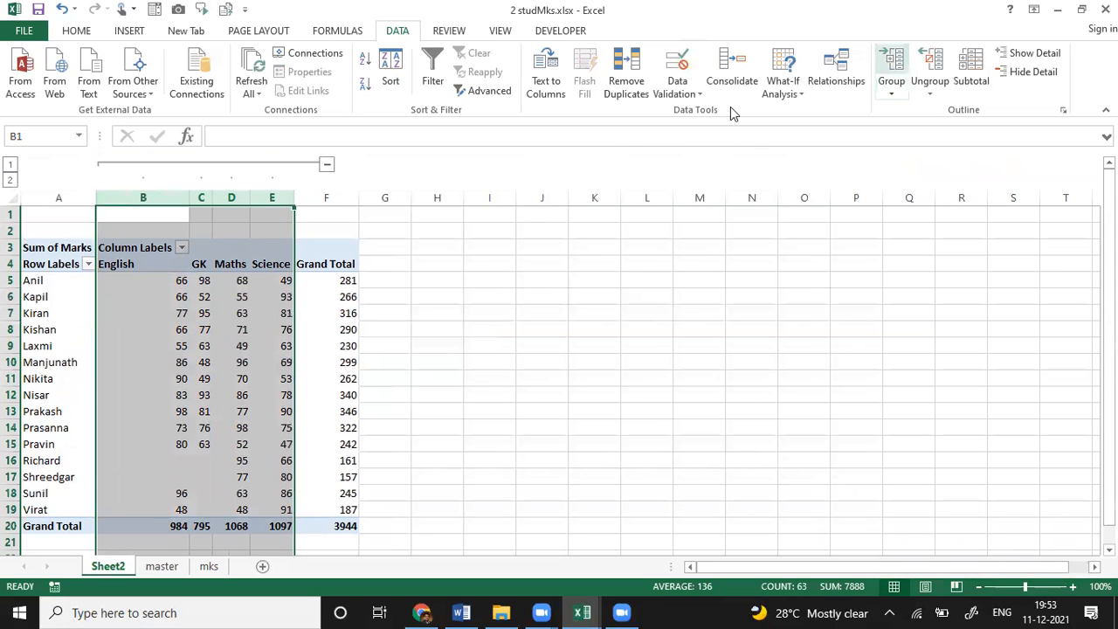
Collapse the regrouped subject columns to totals only, and expand them again
left_click(328, 167)
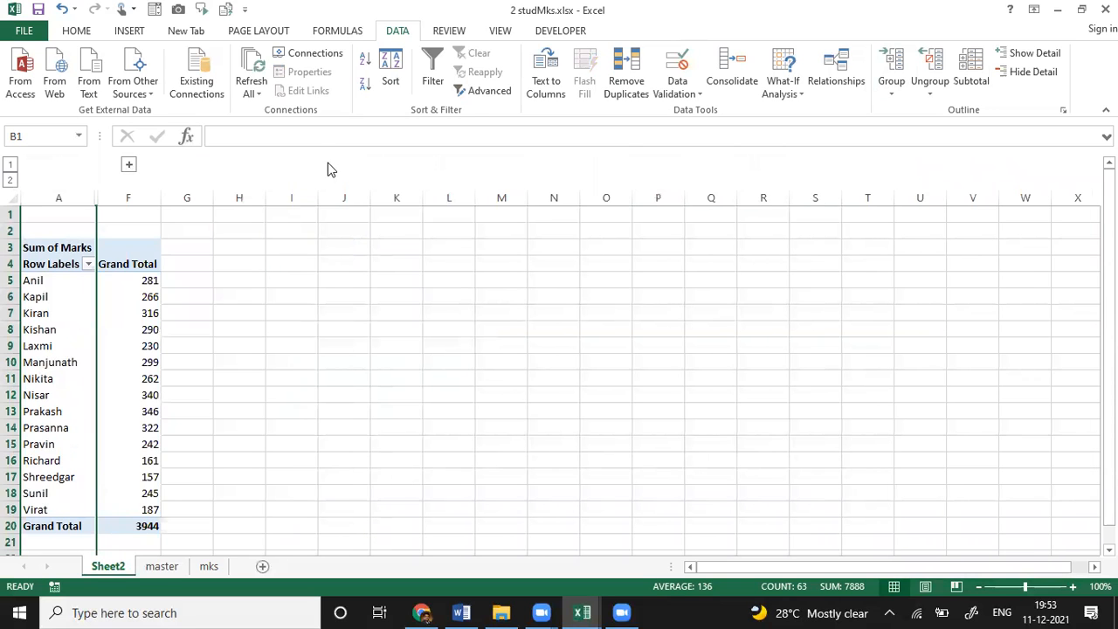
left_click(327, 166)
left_click(131, 165)
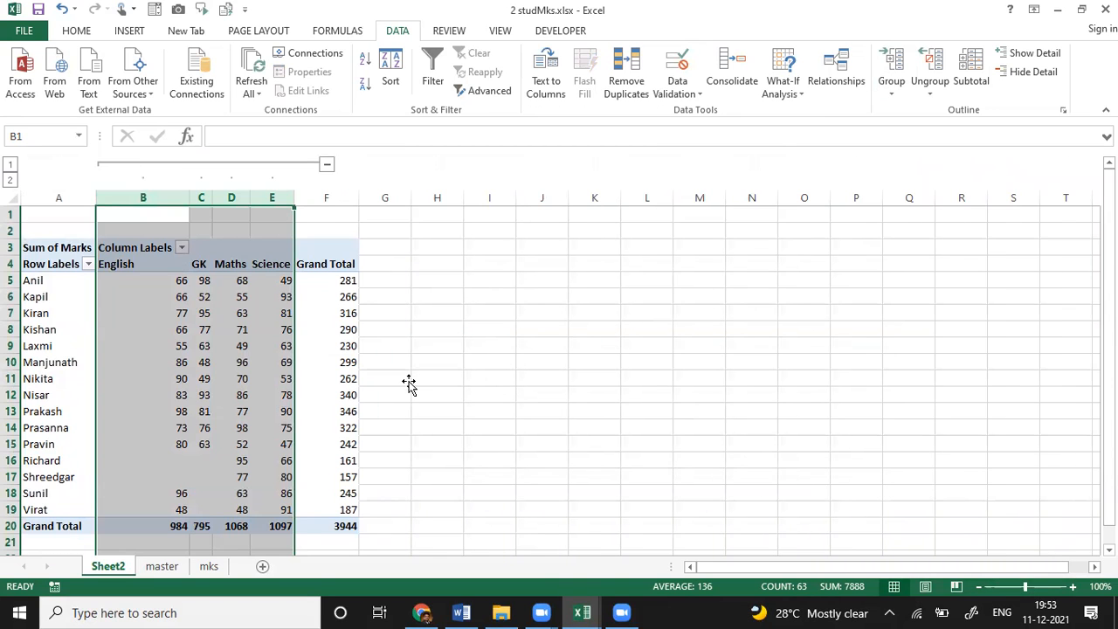
left_click(409, 384)
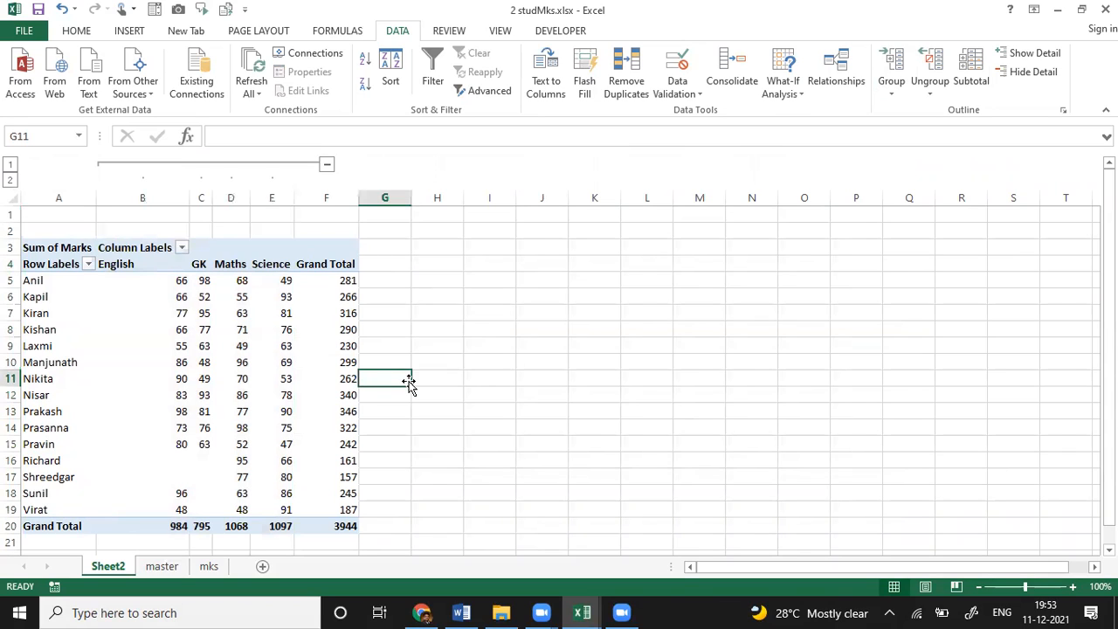
left_click(262, 383)
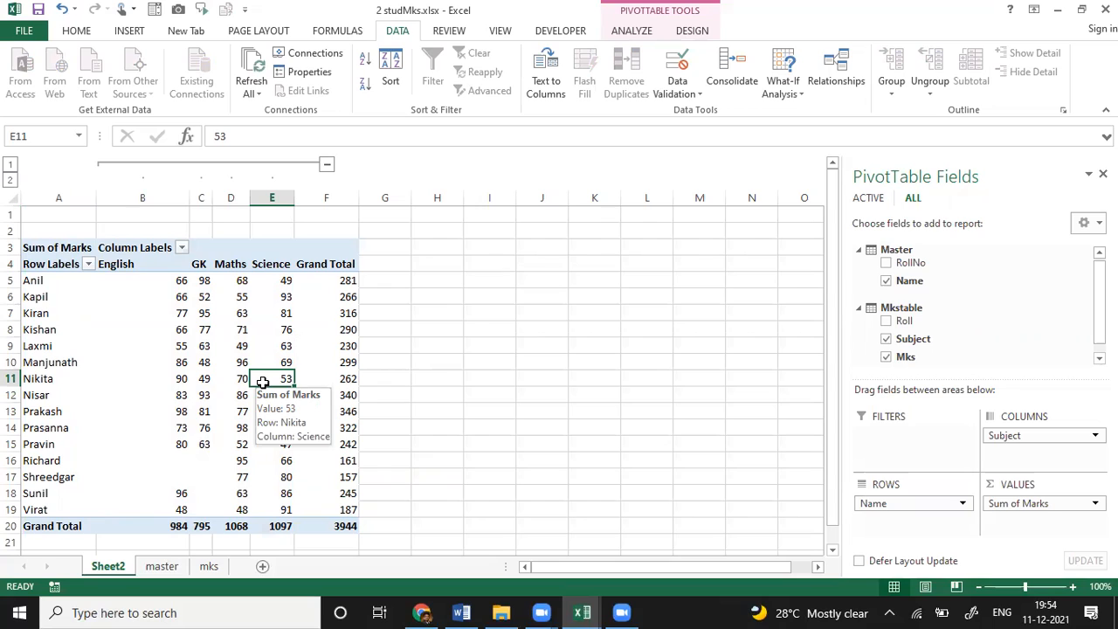
left_click(464, 66)
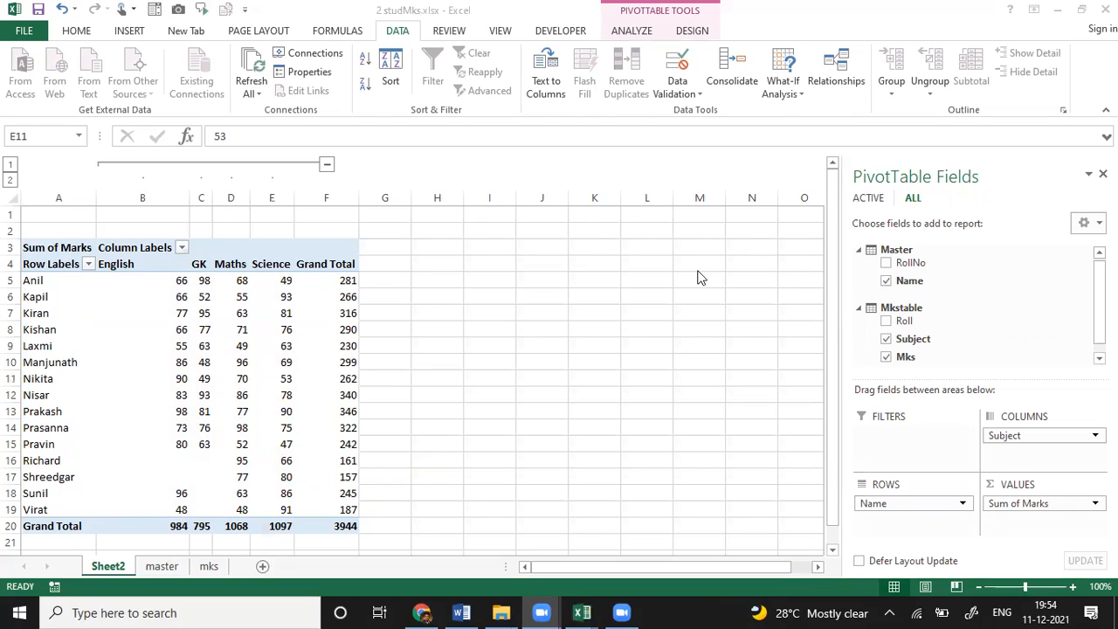
left_click(478, 353)
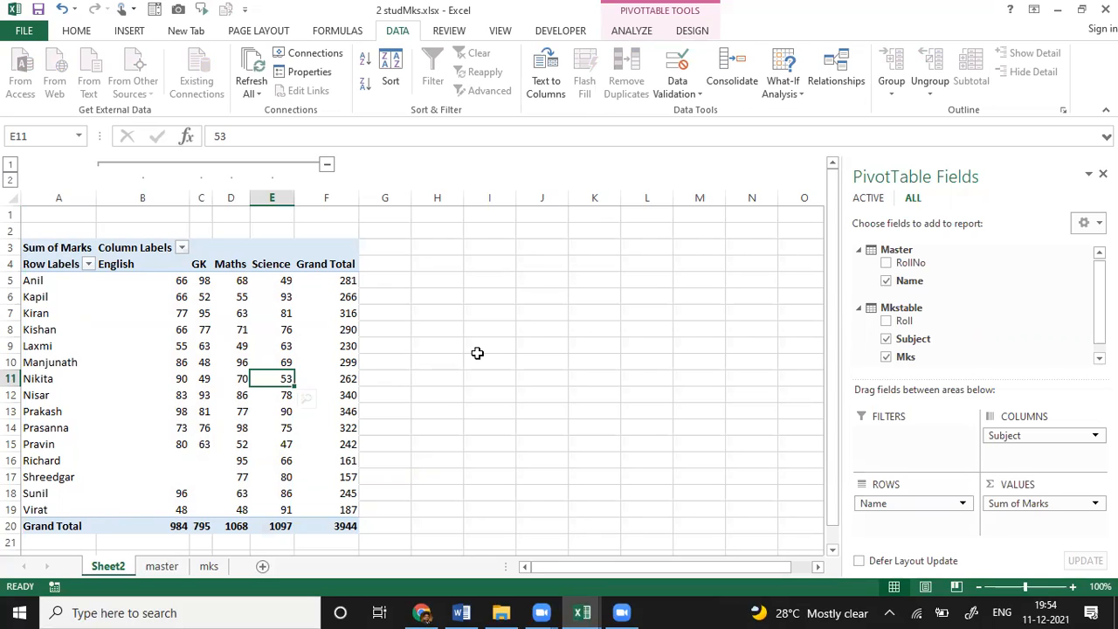
left_click(428, 440)
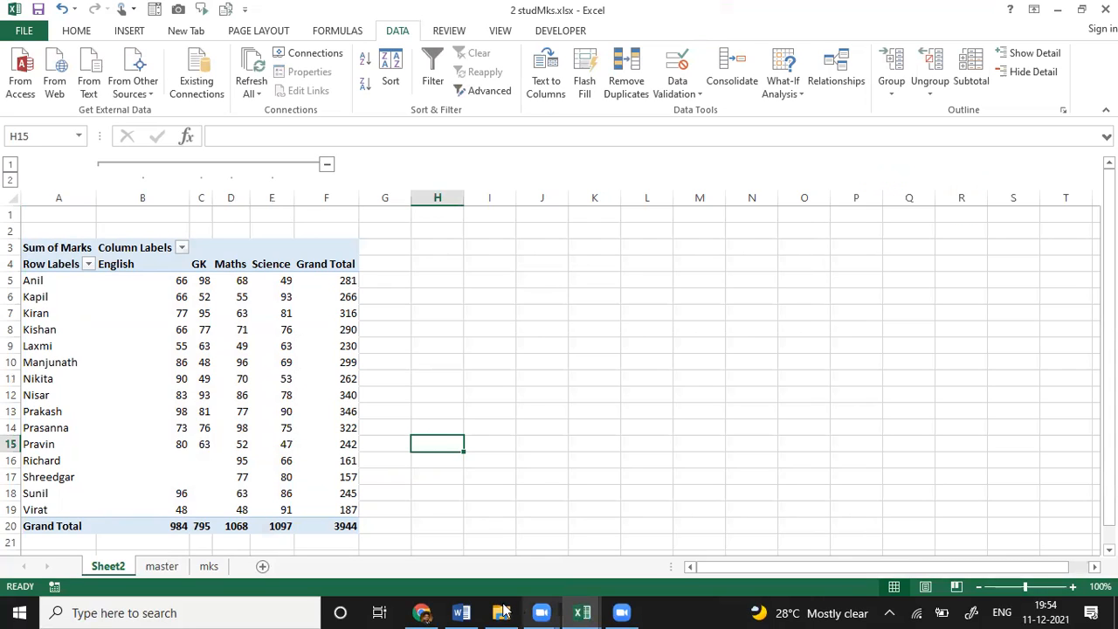
Switch to File Explorer and open the workbook 1 multiple.xlsx from the sat11-dec folder
key("alt+Tab")
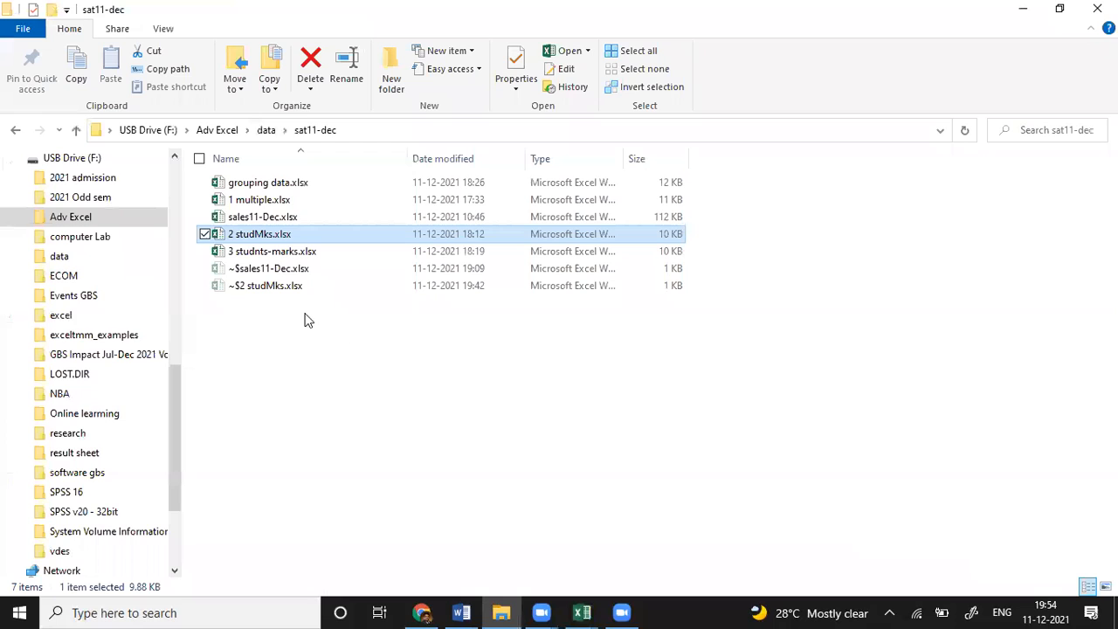
left_click(291, 201)
double_click(291, 203)
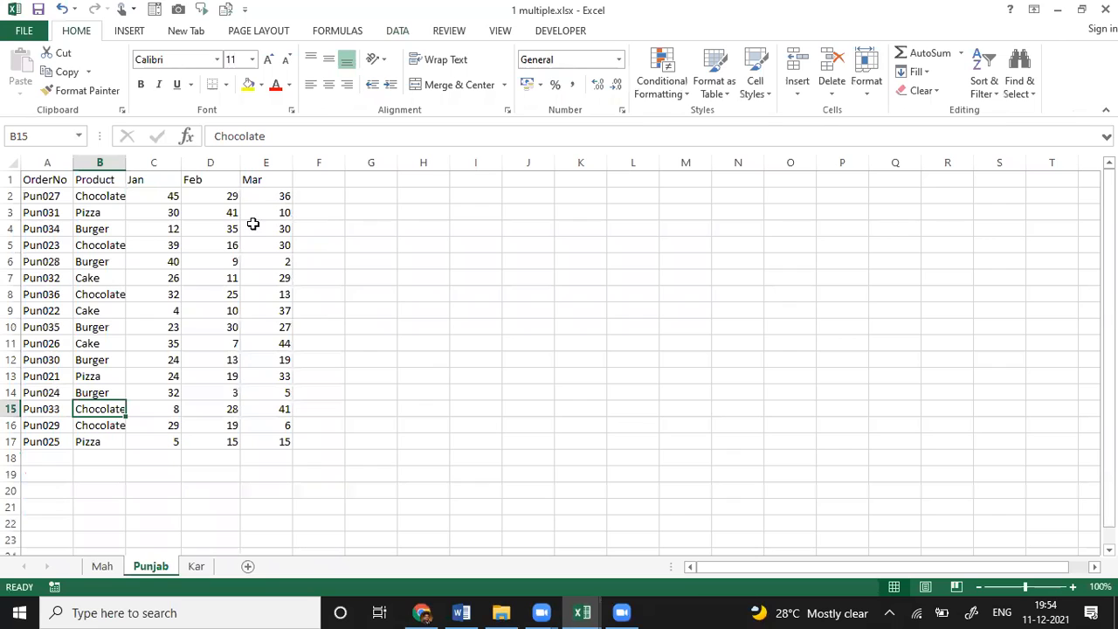
left_click(253, 225)
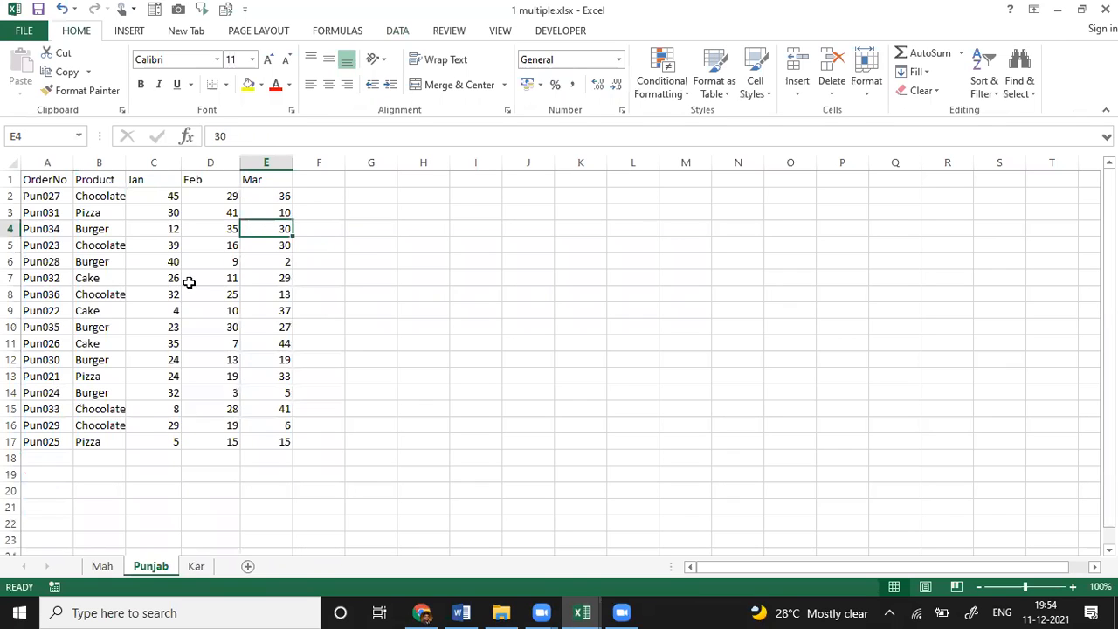
Examine the product and January to March columns on the Punjab, Mah and Kar sheets
left_click(184, 370)
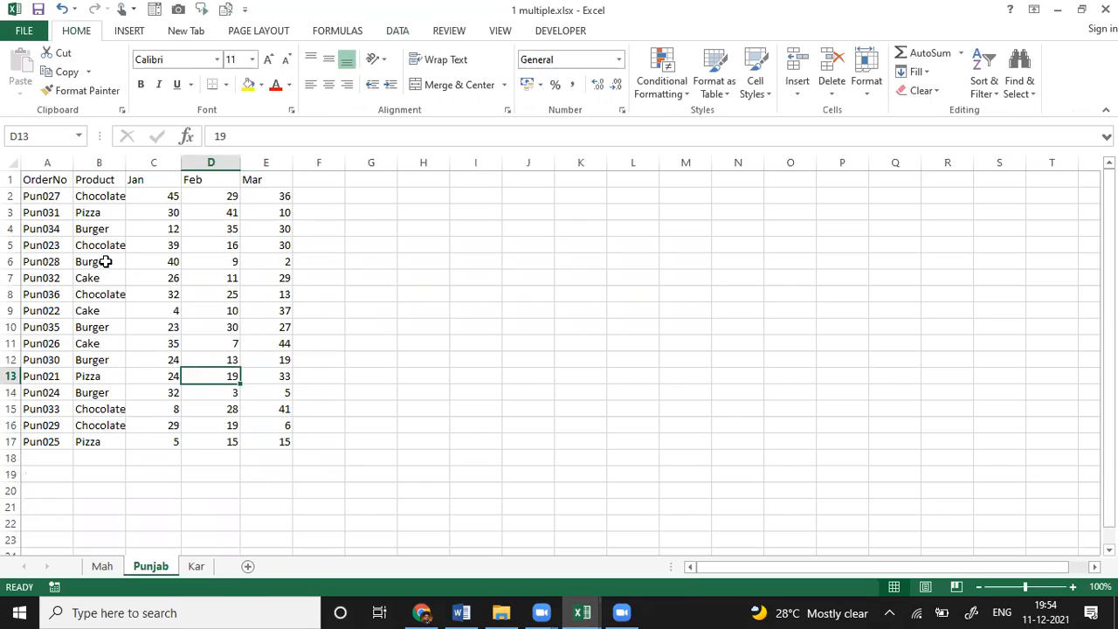
left_click(102, 567)
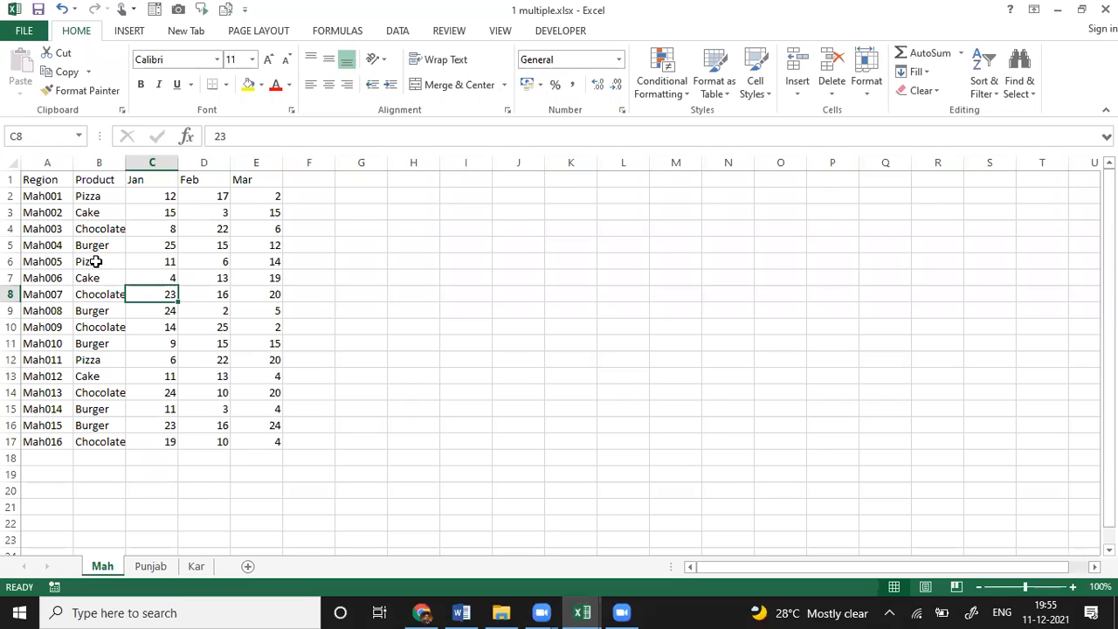
left_click_drag(103, 197, 111, 444)
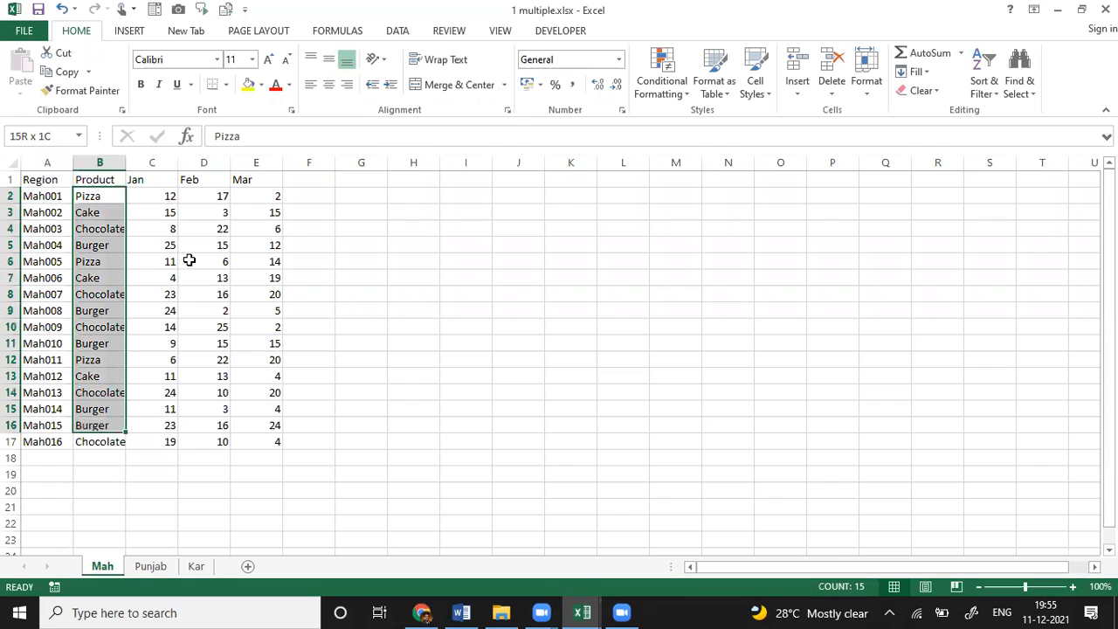
left_click(152, 194)
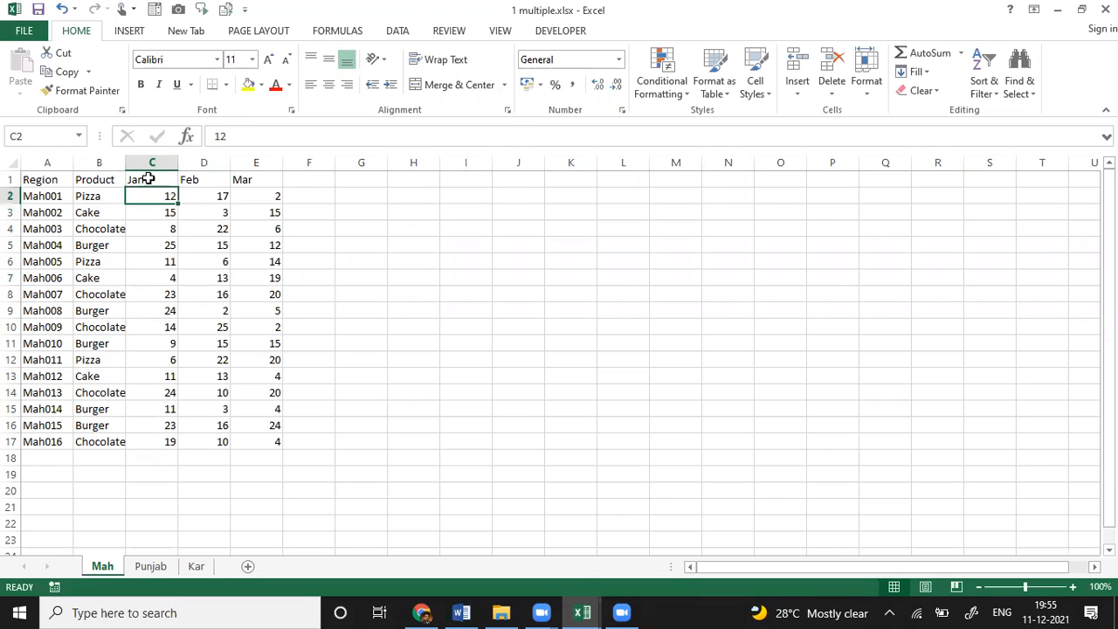
left_click(191, 181)
left_click(252, 181)
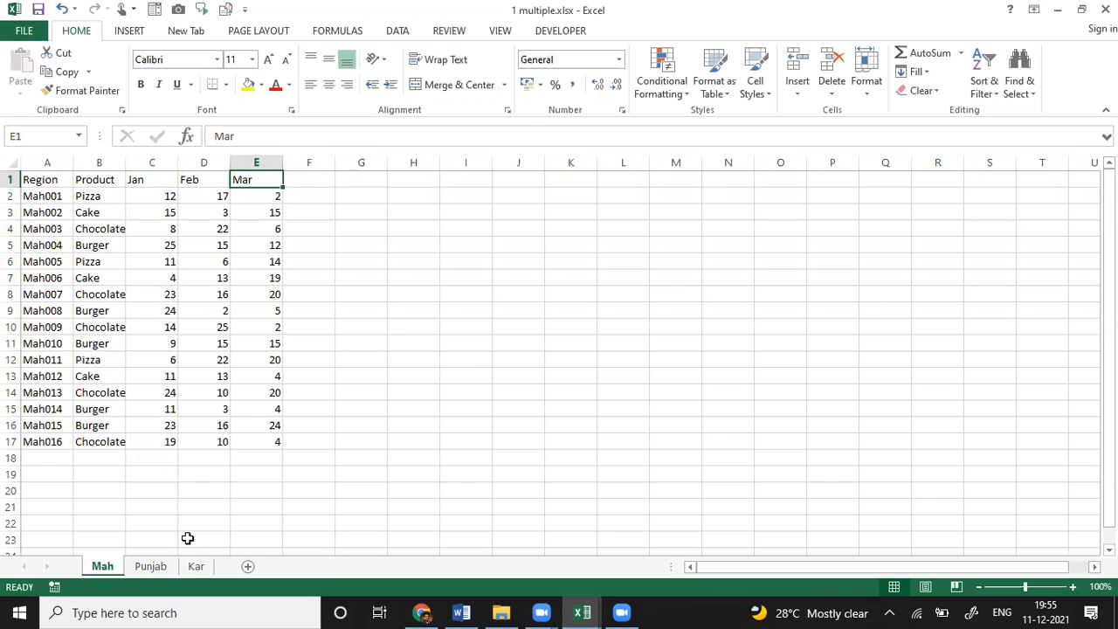
left_click(153, 567)
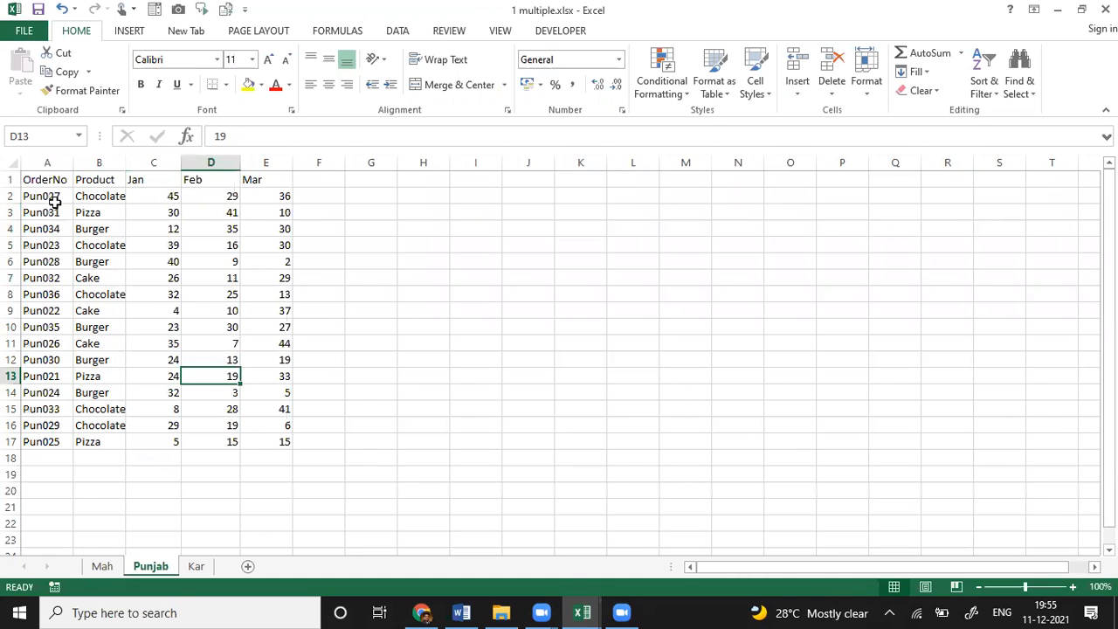
left_click(197, 567)
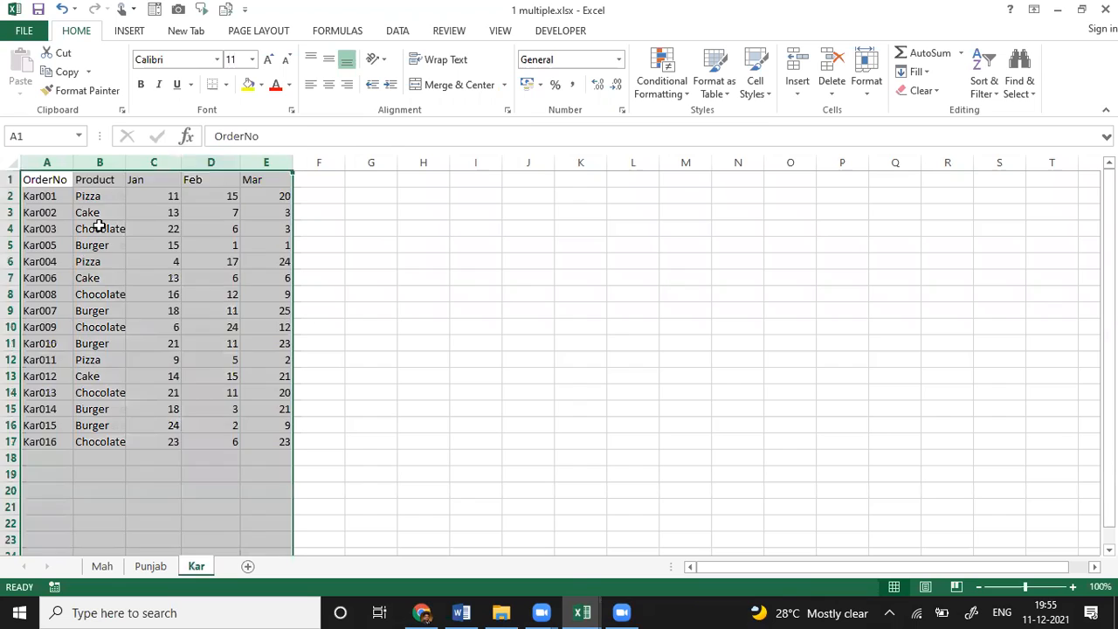
left_click(98, 228)
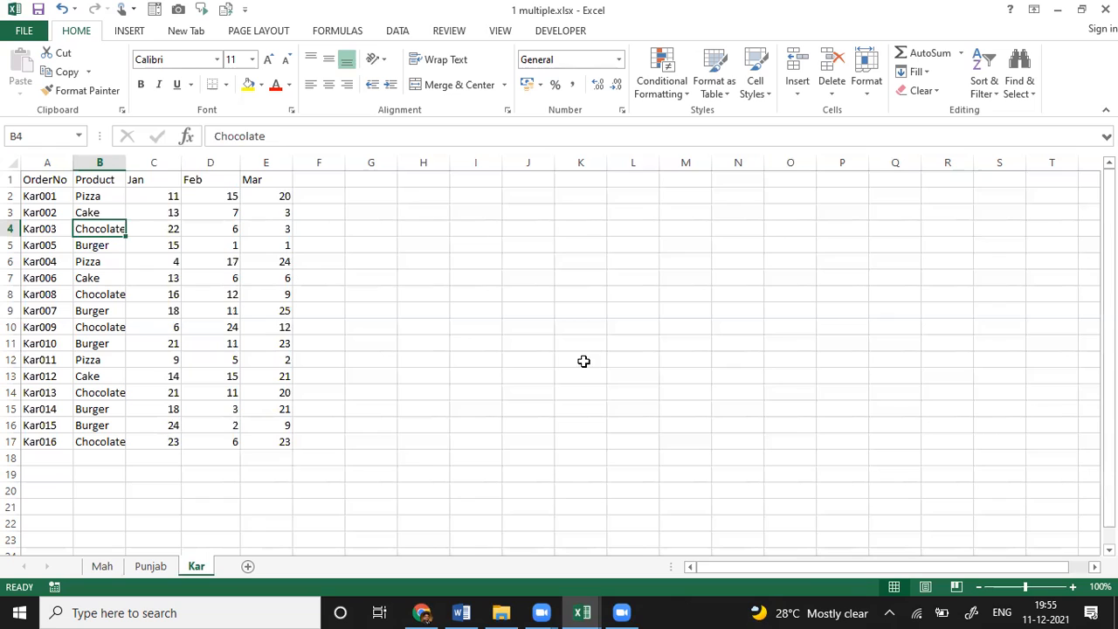
Enter the note ALT+D P in cell H4 of the Kar sheet, and clear it again
left_click(424, 229)
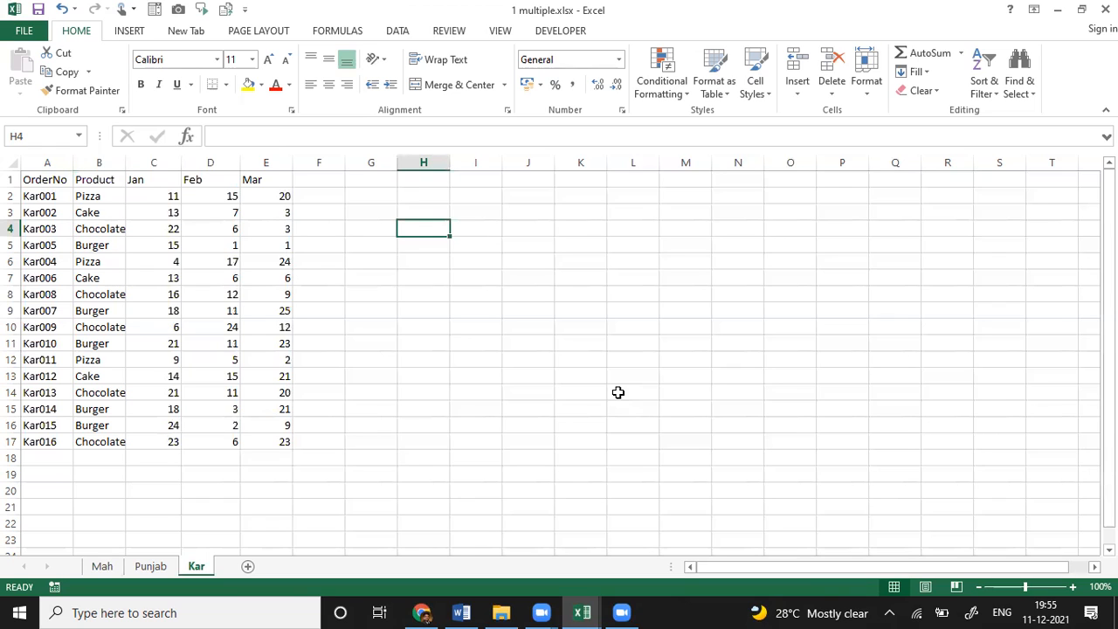
type("ALT+")
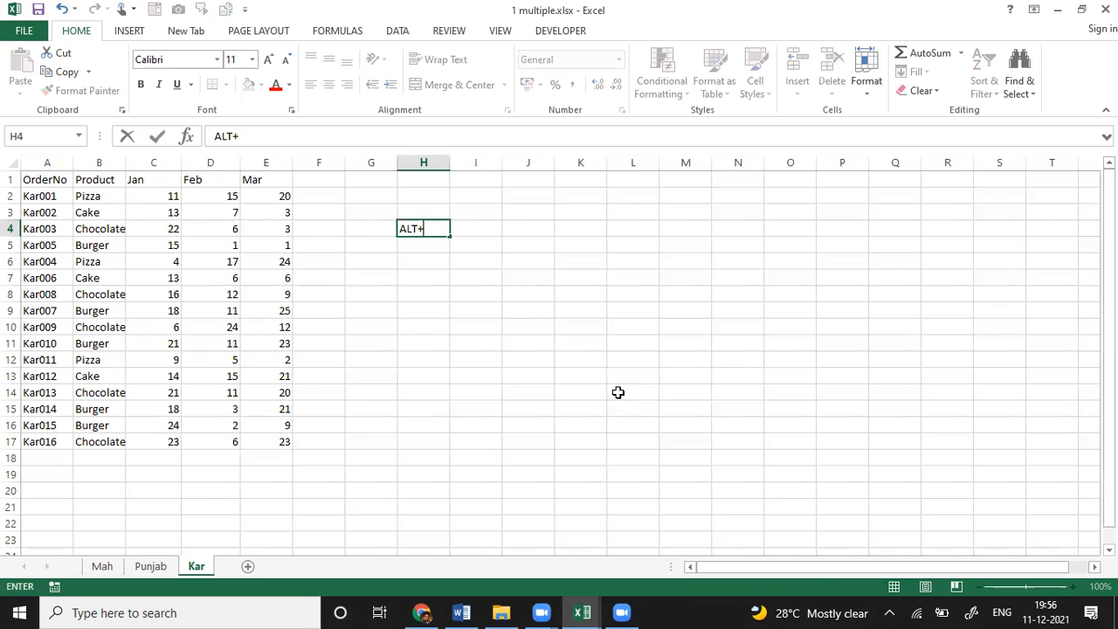
type("D  p")
key("Return")
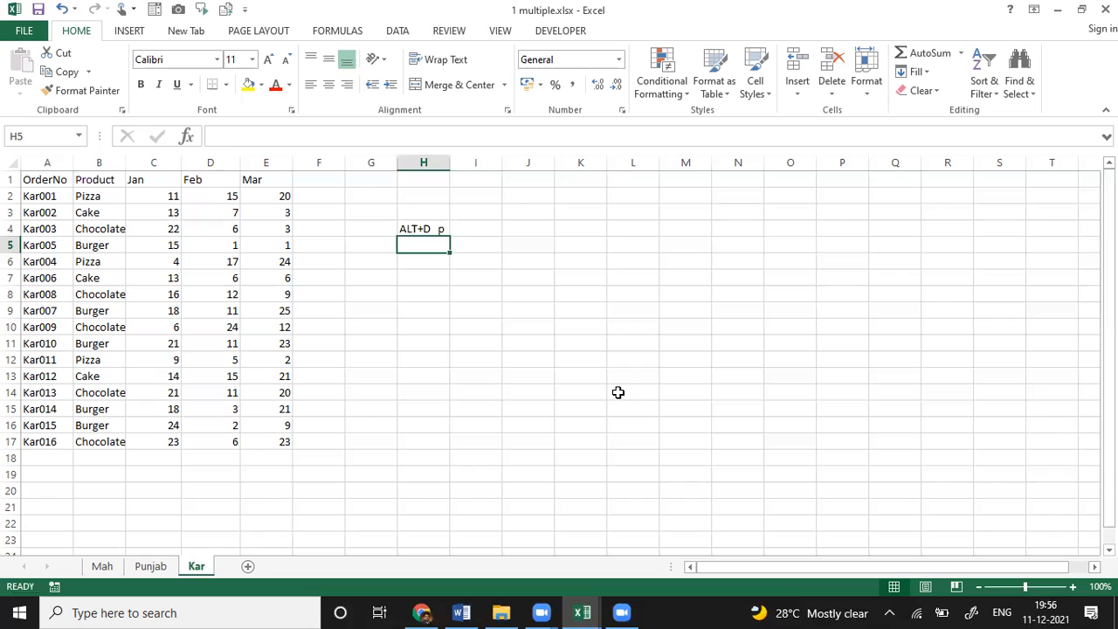
key("Up")
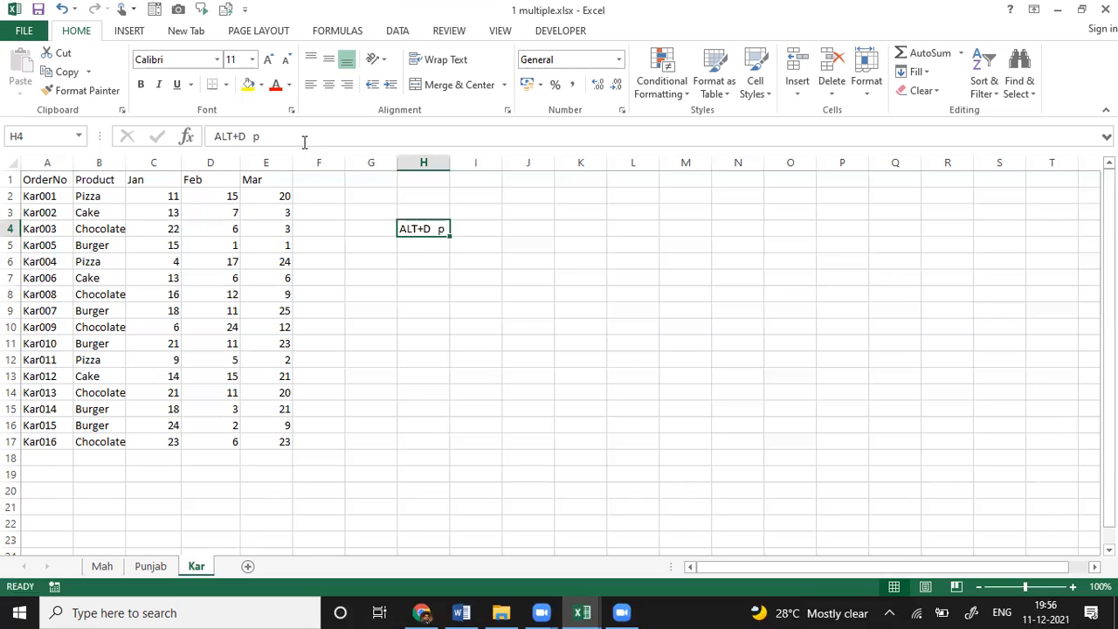
left_click(309, 142)
type("P")
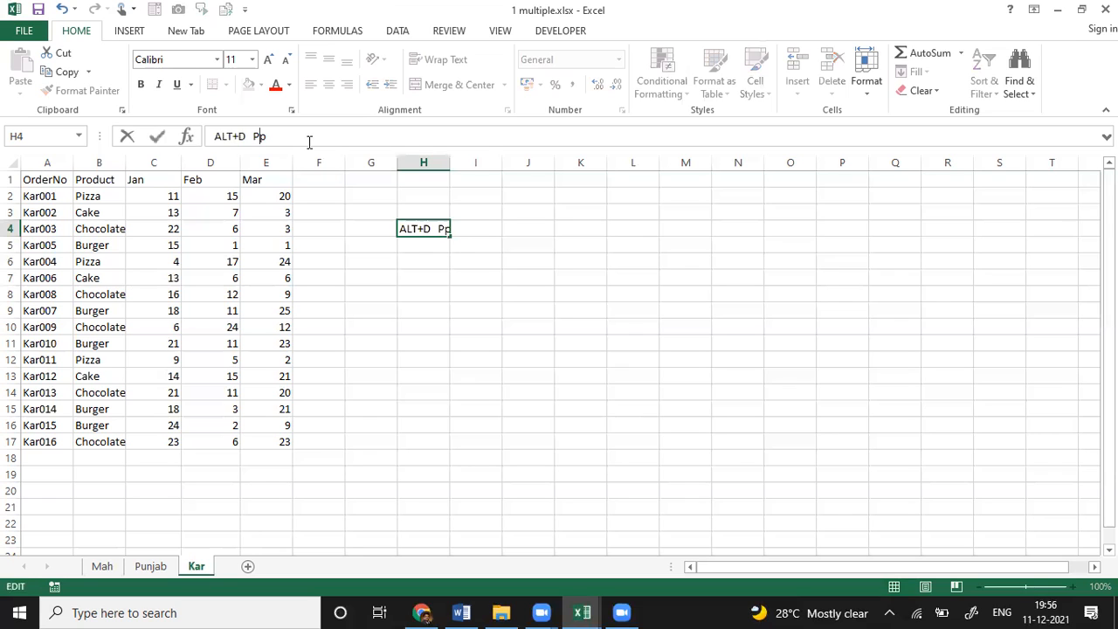
key("Delete")
key("Return")
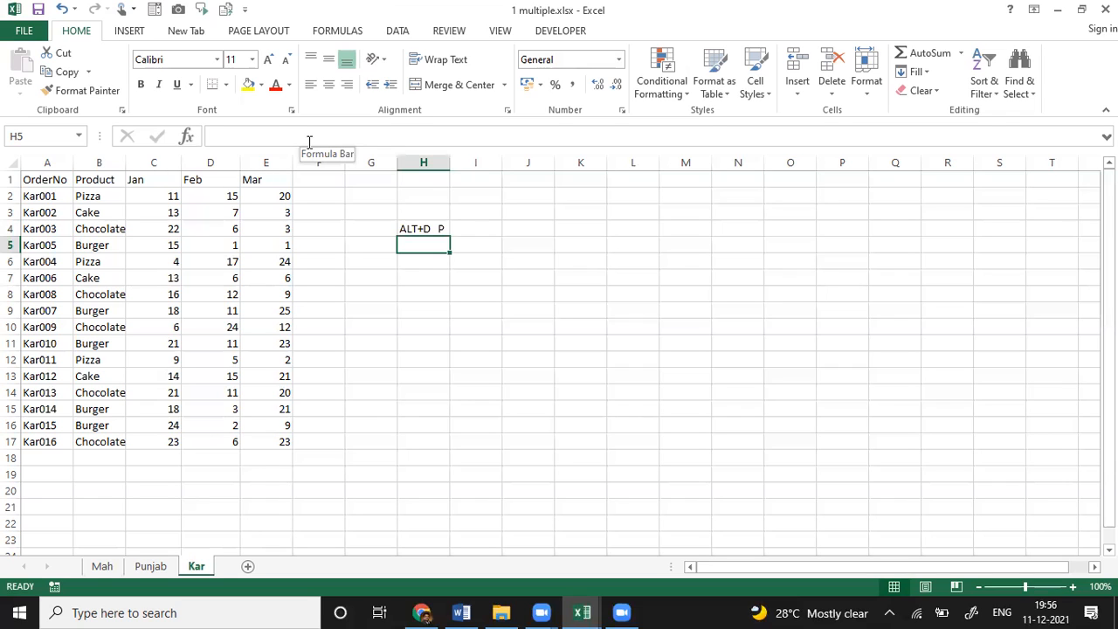
left_click(132, 282)
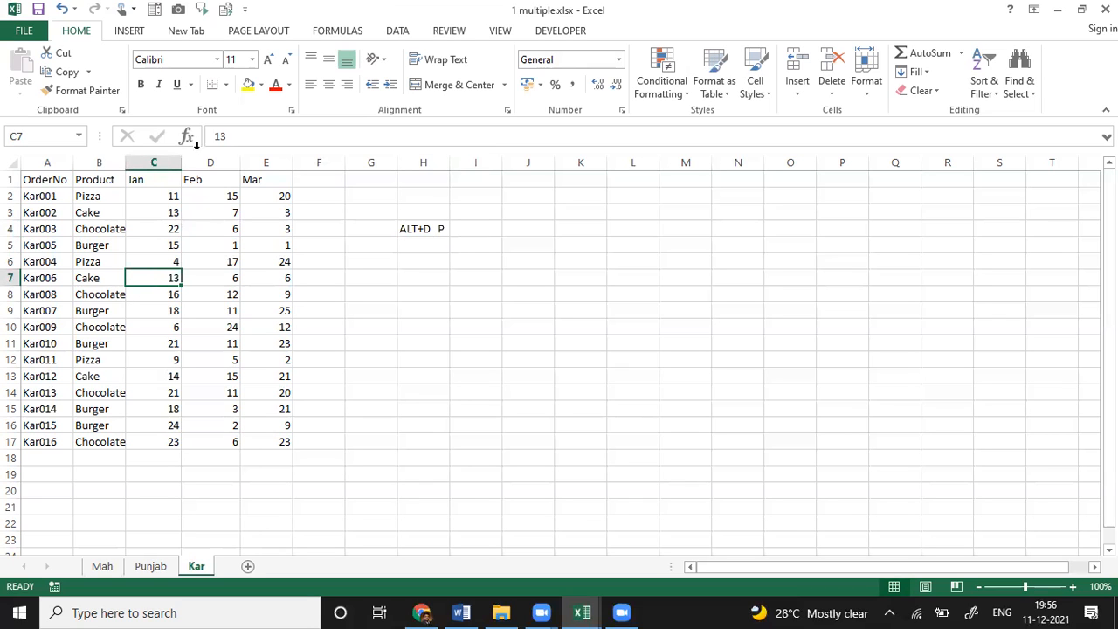
left_click(425, 228)
Convert the Kar sheet's data range A1:E17 into a table with headers
left_click(189, 273)
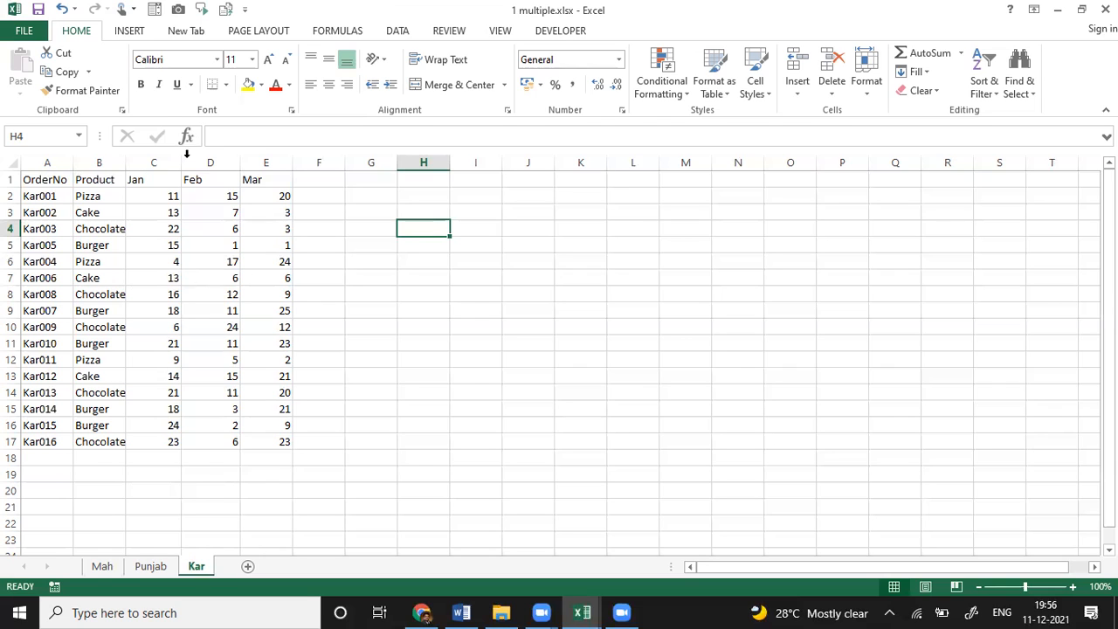
left_click(129, 35)
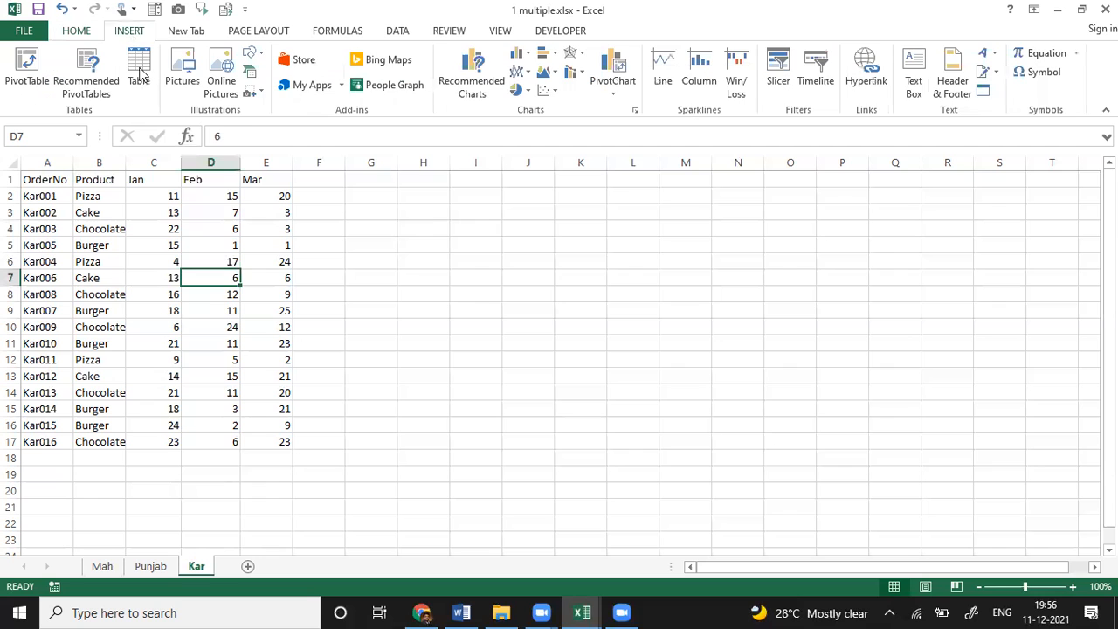
left_click(140, 74)
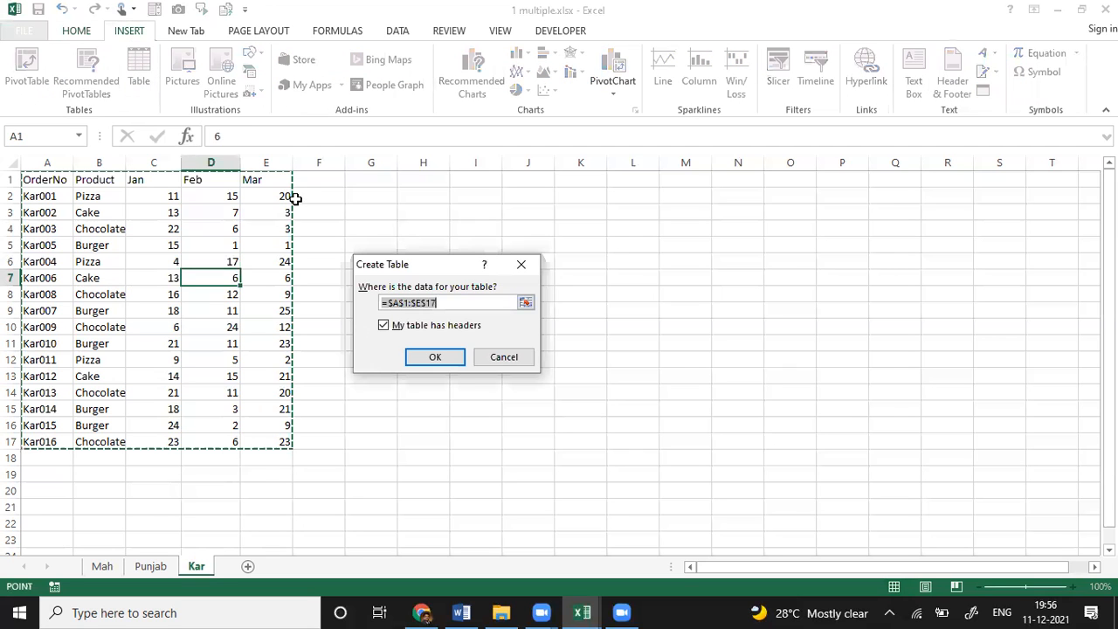
left_click(441, 359)
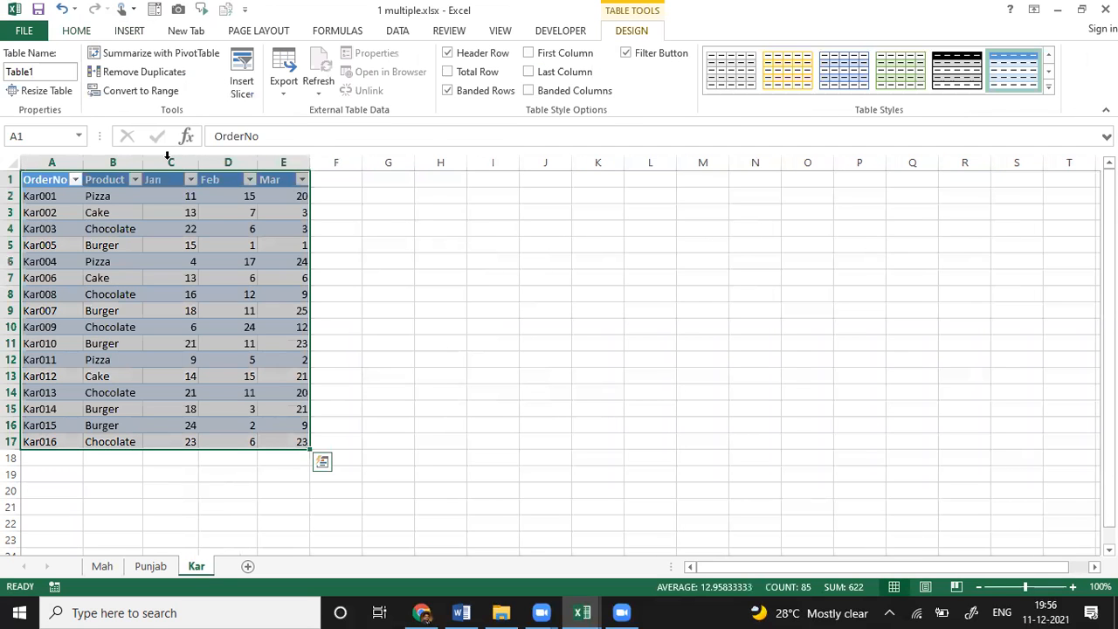
Name the table on the Kar sheet KAR
left_click(54, 72)
type("kAR")
key("Home")
key("Delete")
key("Delete")
type("KA")
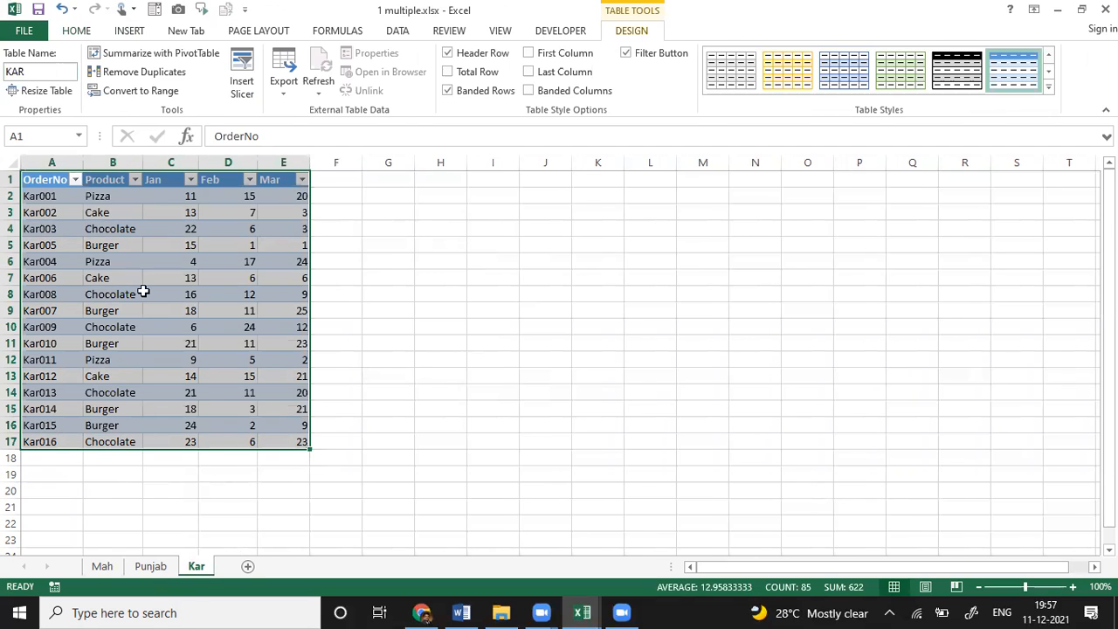
Convert the Punjab sheet's data range A1:E17 into a table with headers
key("ctrl+Page_Up")
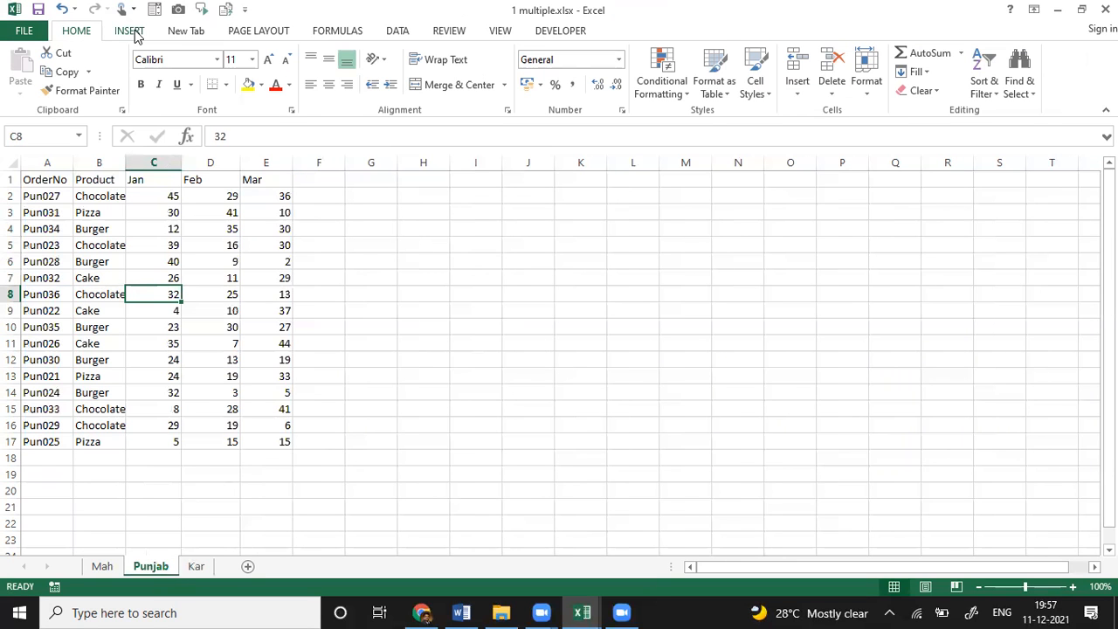
left_click(135, 35)
left_click(139, 70)
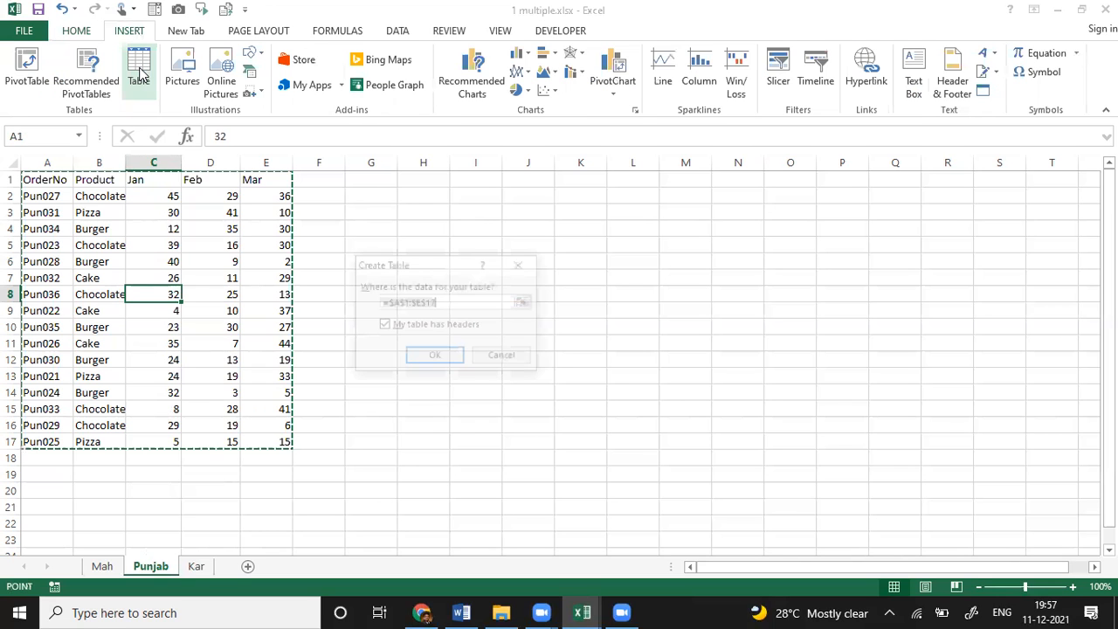
left_click(445, 357)
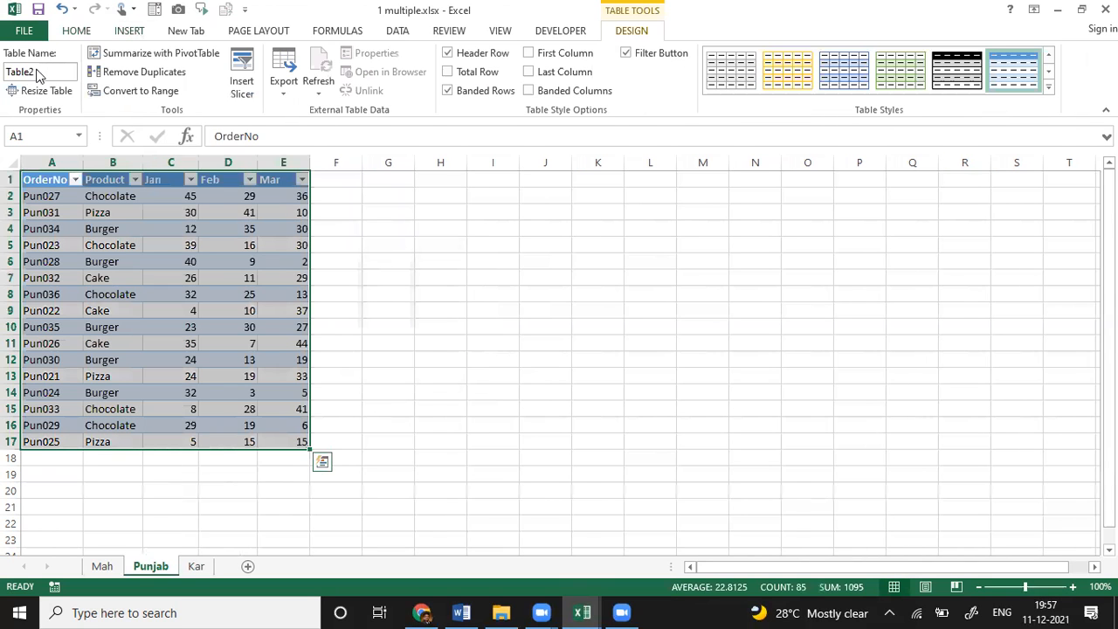
Name the table on the Punjab sheet PUN
left_click(40, 72)
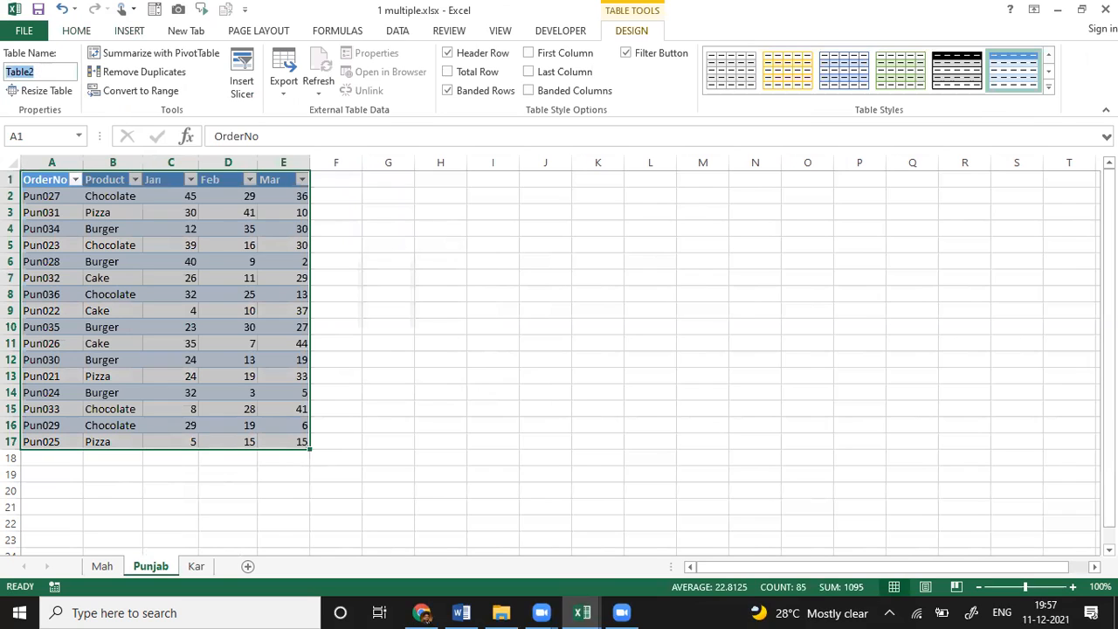
type("pUN")
type("PUN")
key("Delete")
key("Delete")
key("Delete")
left_click(93, 276)
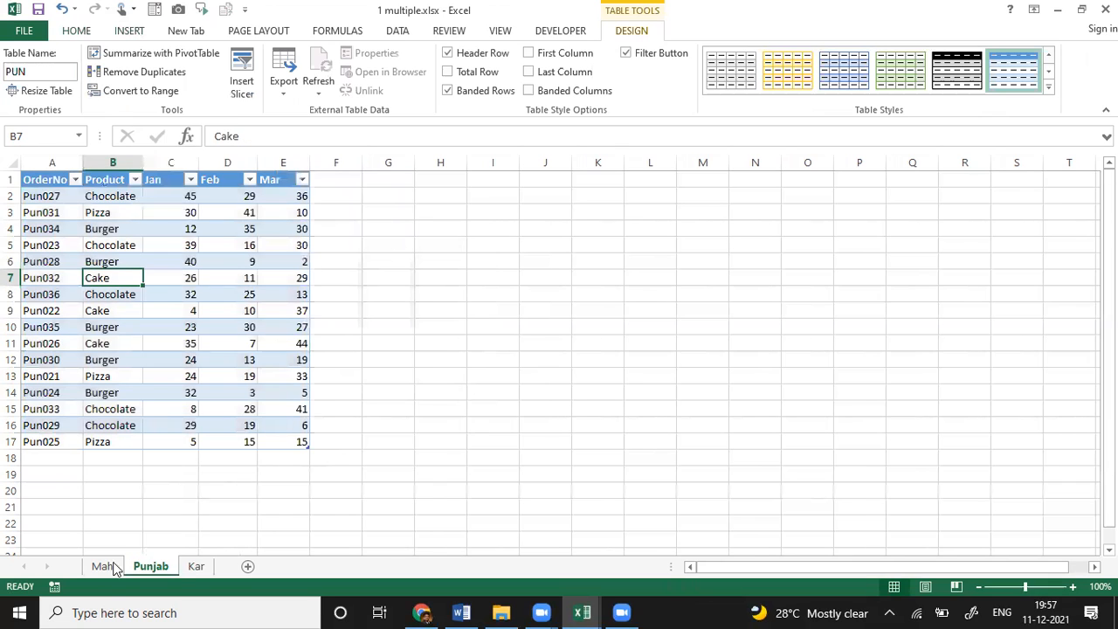
Convert the Mah sheet's data range A1:E17 into a table with headers and name it M
left_click(102, 567)
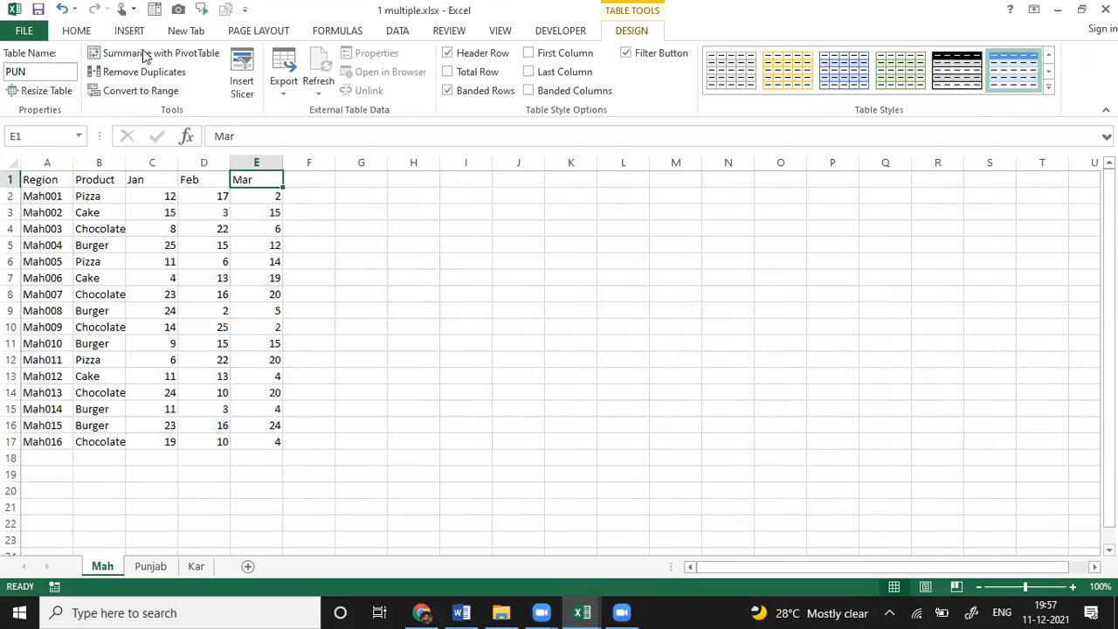
left_click(136, 33)
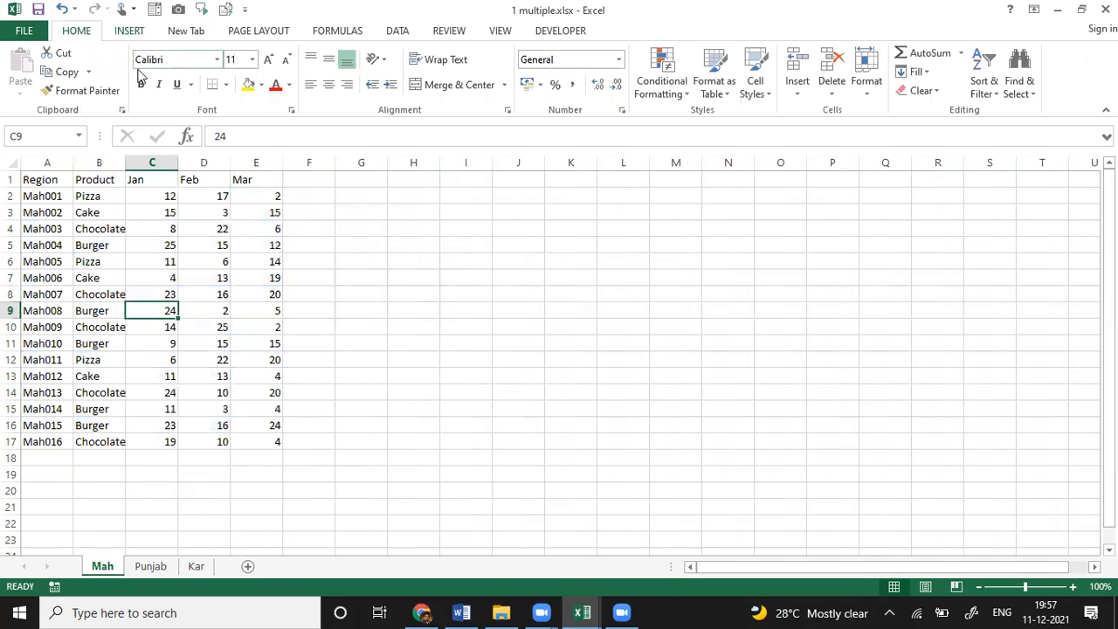
left_click(138, 77)
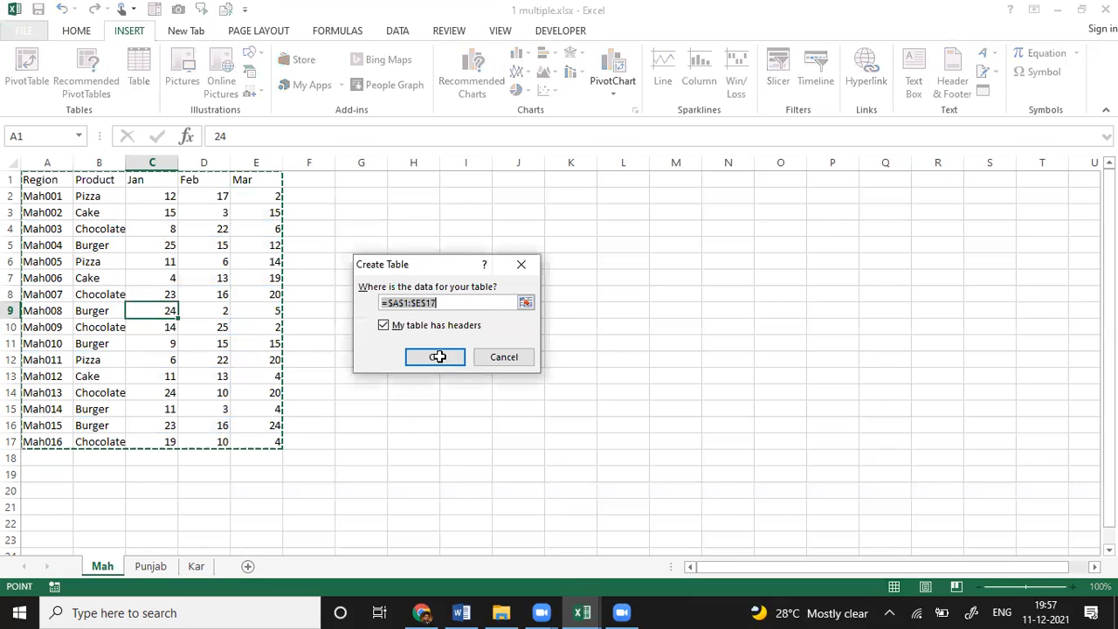
key("Return")
left_click(55, 74)
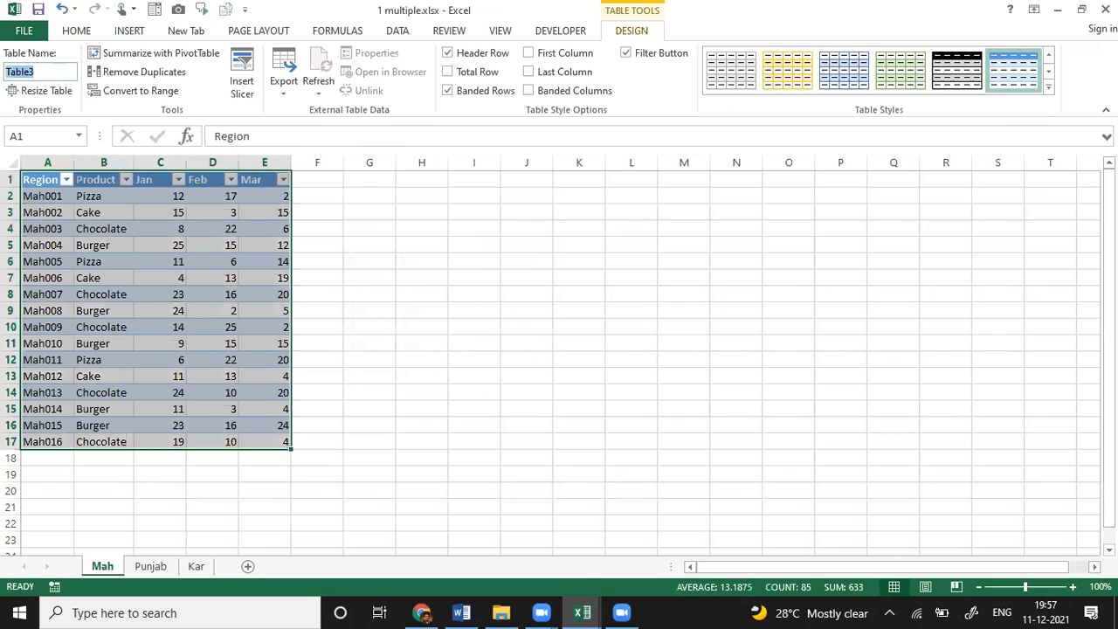
type("M")
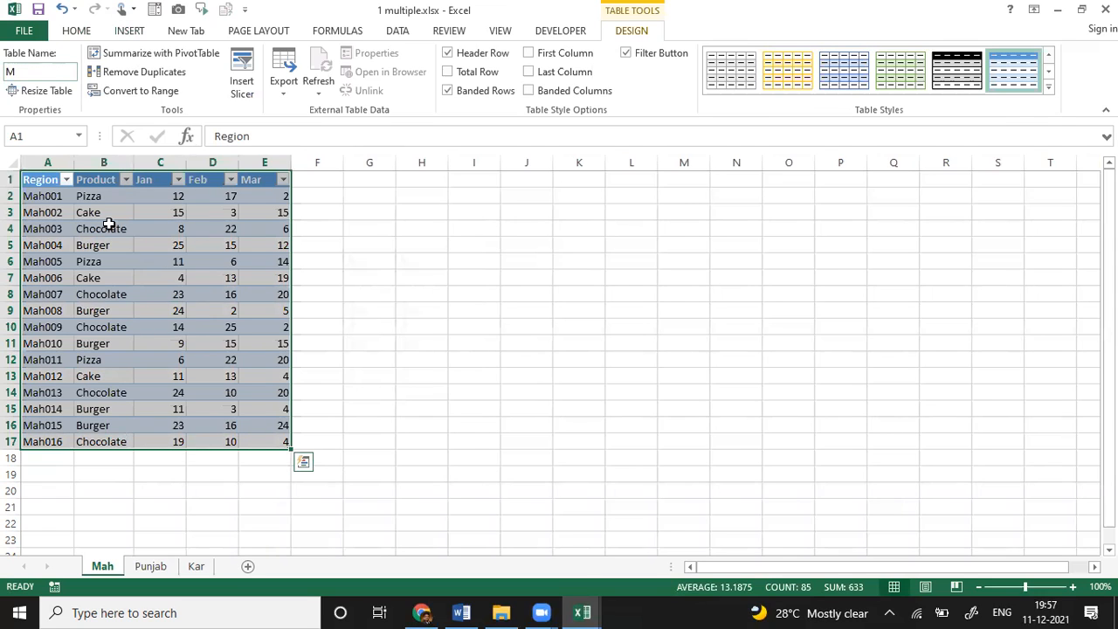
Look over the Punjab sheet's table and select a cell in the Kar sheet's table
left_click(157, 571)
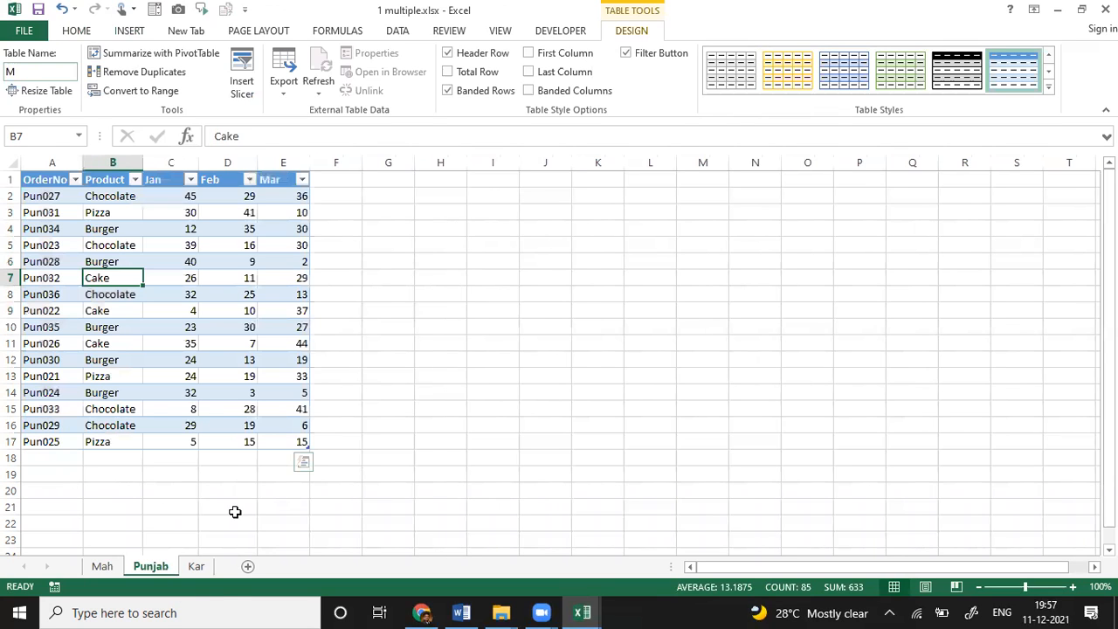
left_click(196, 566)
left_click(189, 315)
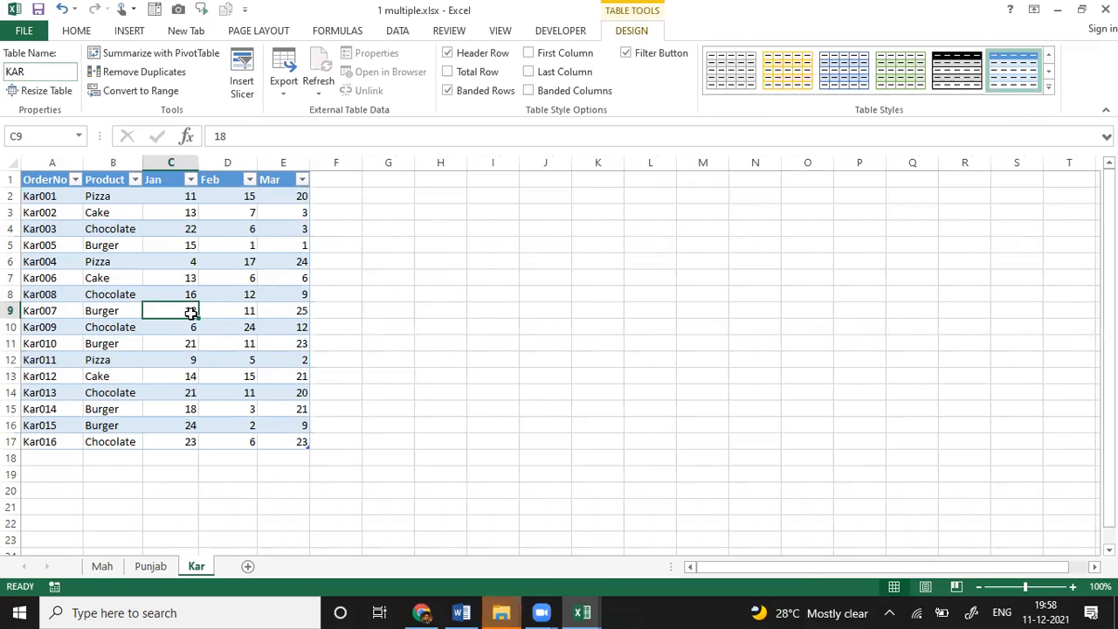
key("alt+d")
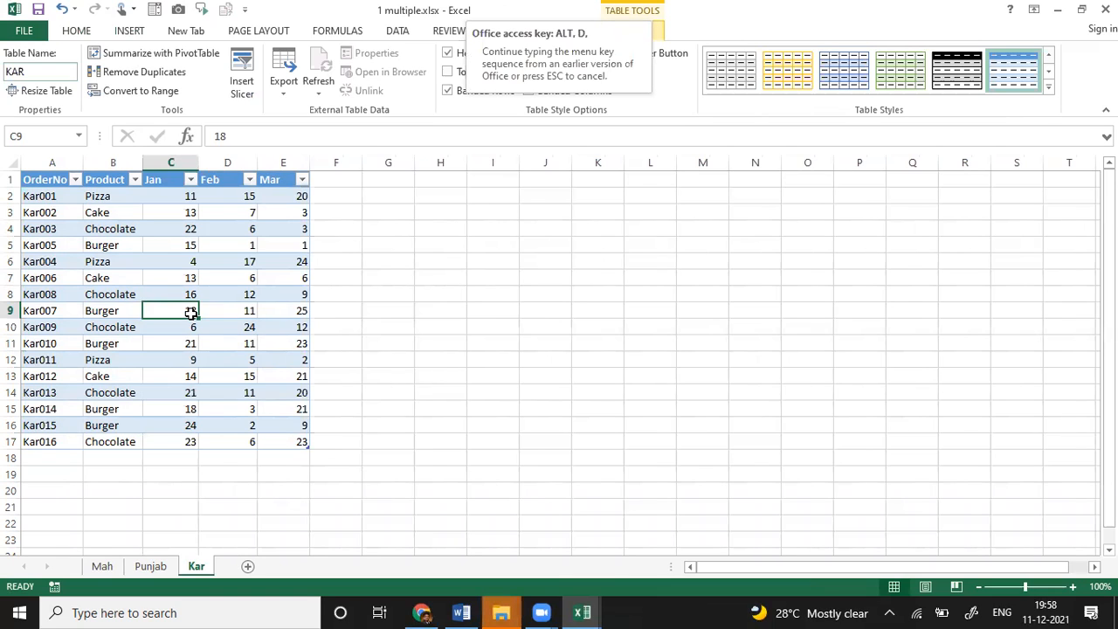
key("p")
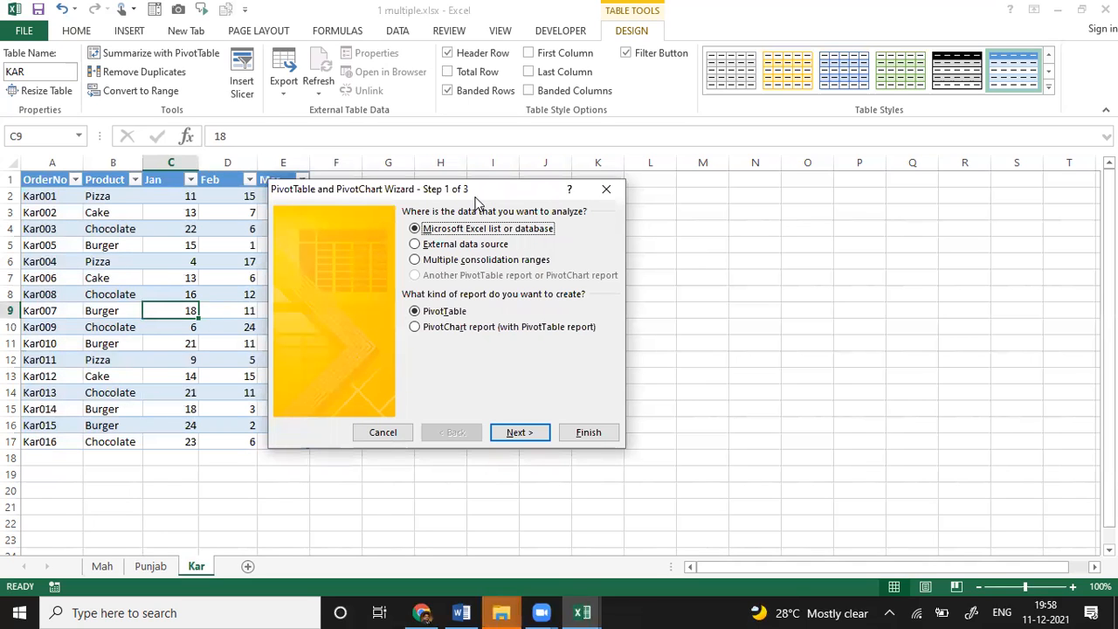
left_click_drag(486, 196, 699, 213)
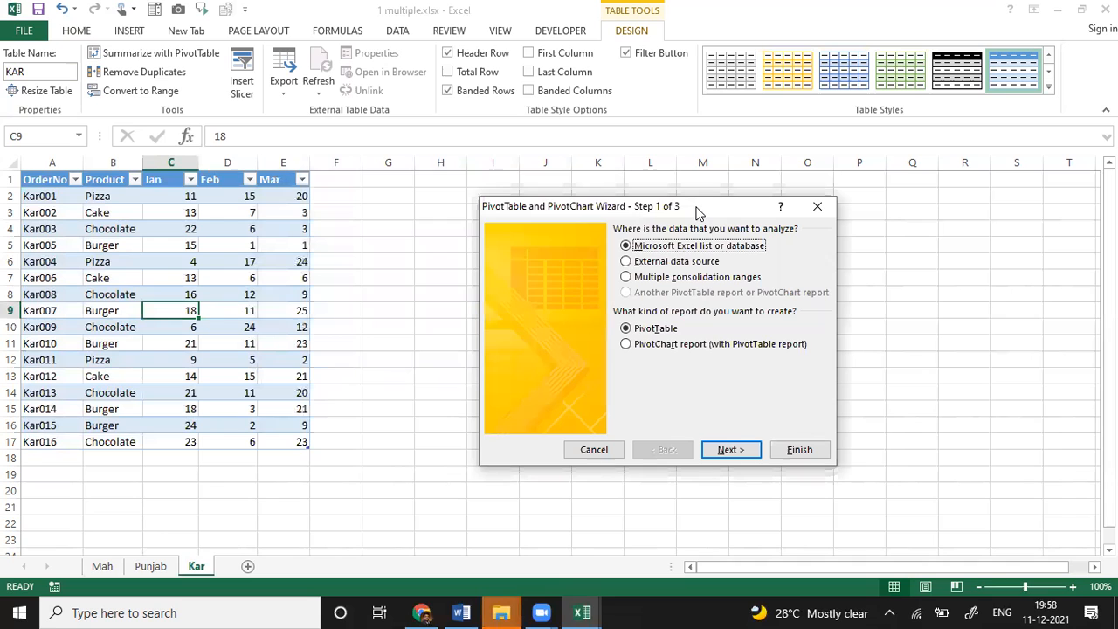
key("Escape")
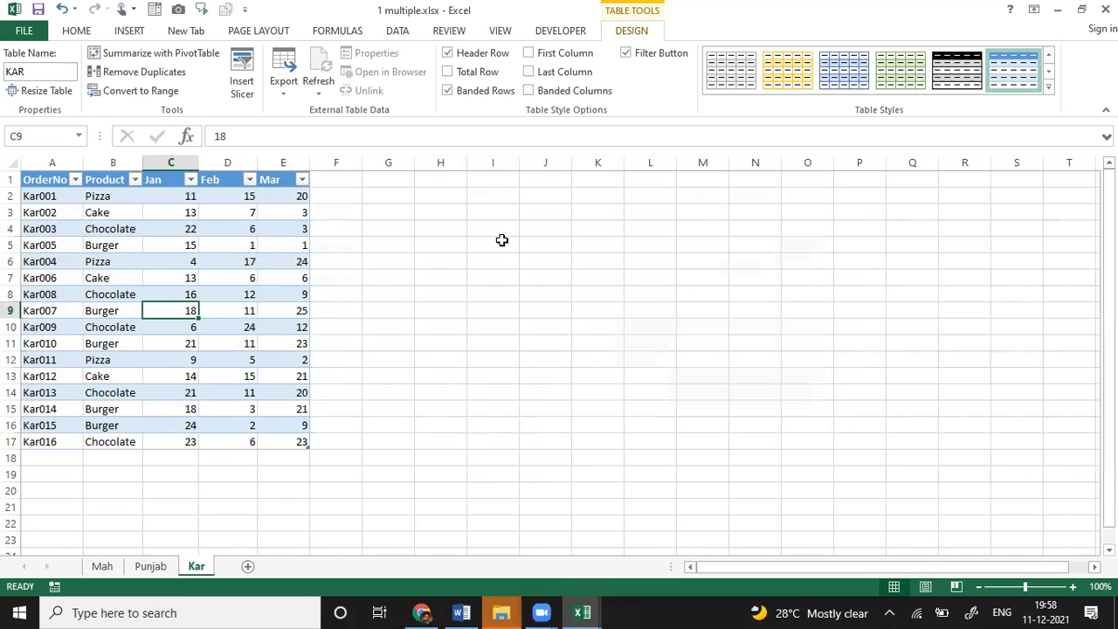
Enter the note "ALT + D P" in cell H3 of the Kar sheet
left_click(432, 218)
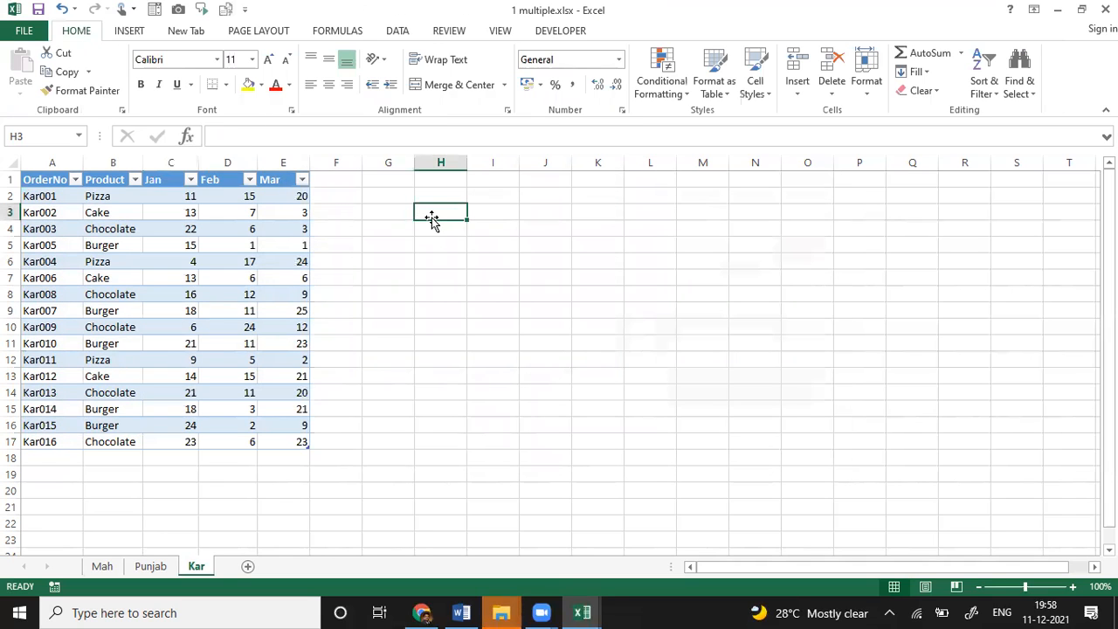
type("ALT")
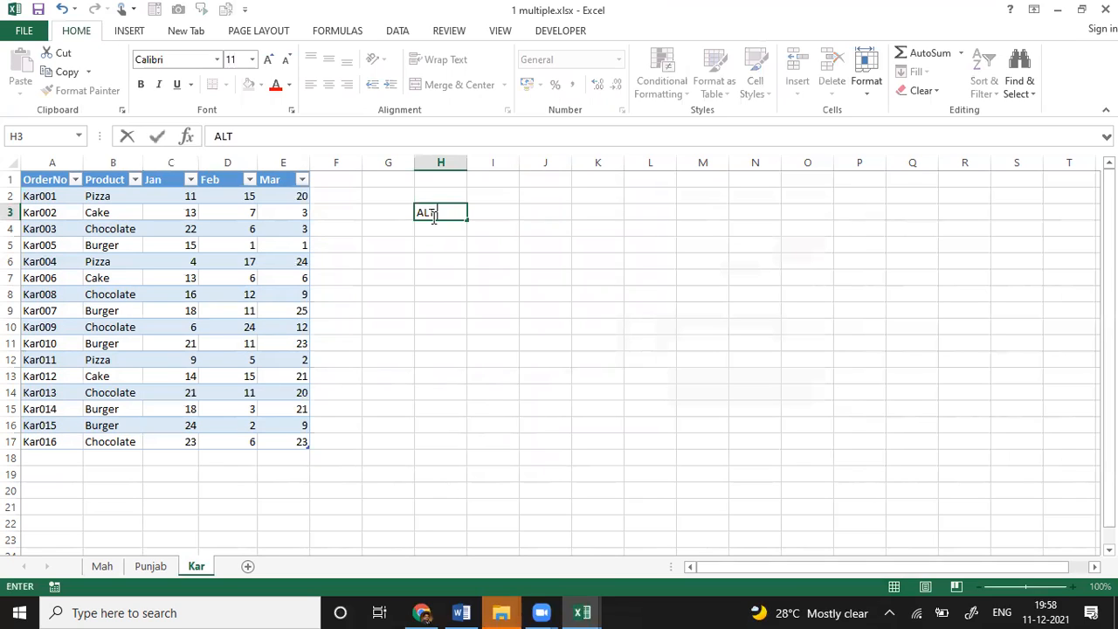
type(" + D  P")
key("Return")
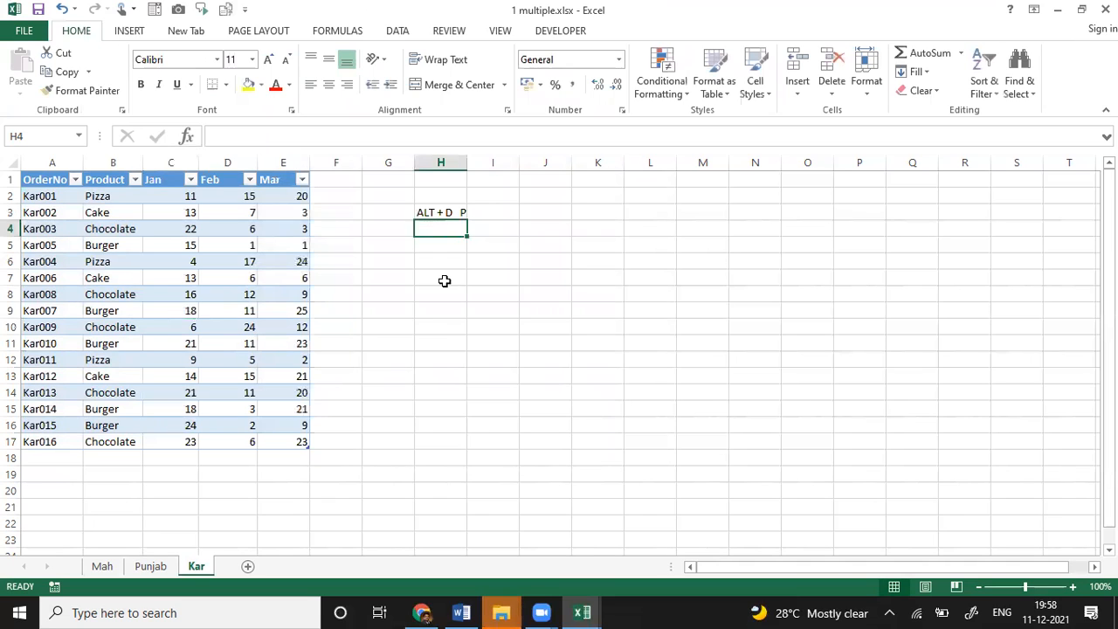
Start the PivotTable and PivotChart Wizard from cell H7 for a PivotTable from multiple consolidation ranges, with self-created page fields
left_click(444, 280)
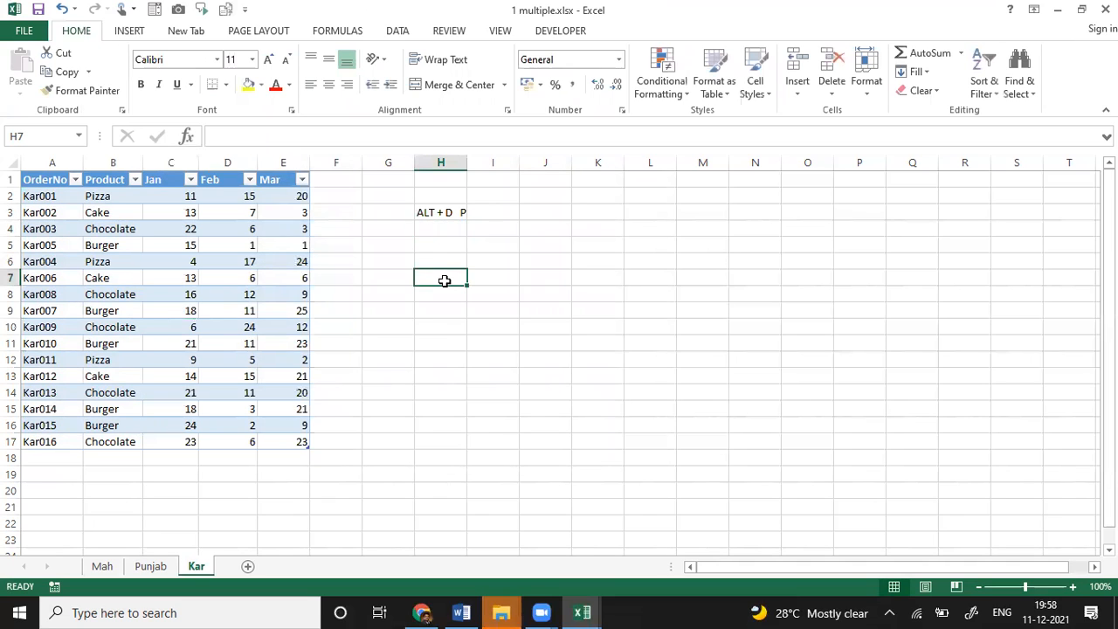
key("alt+d")
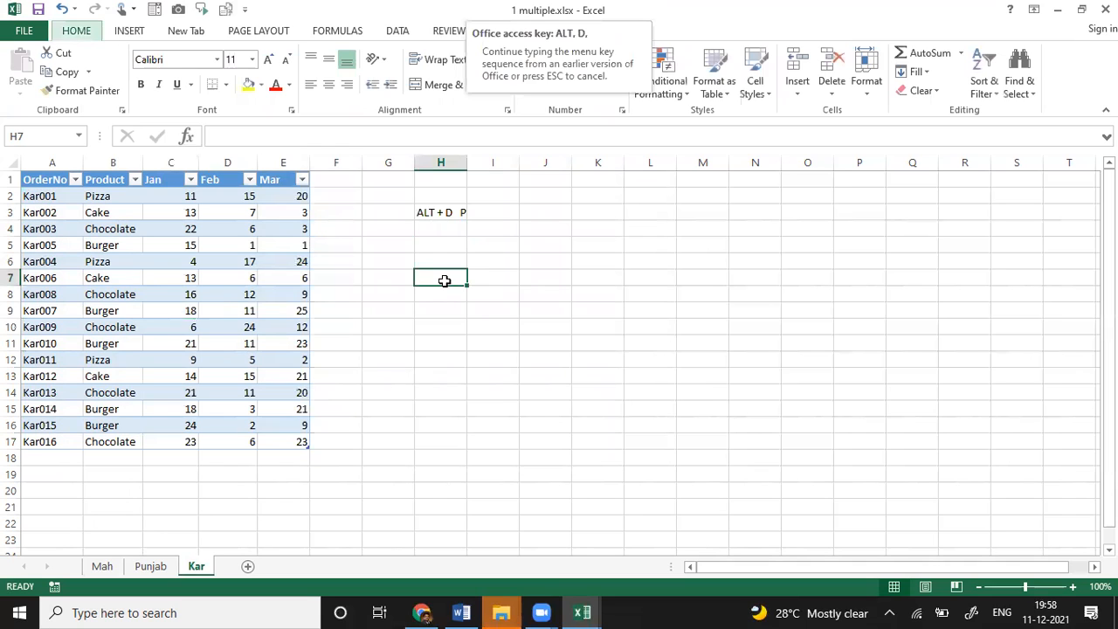
key("p")
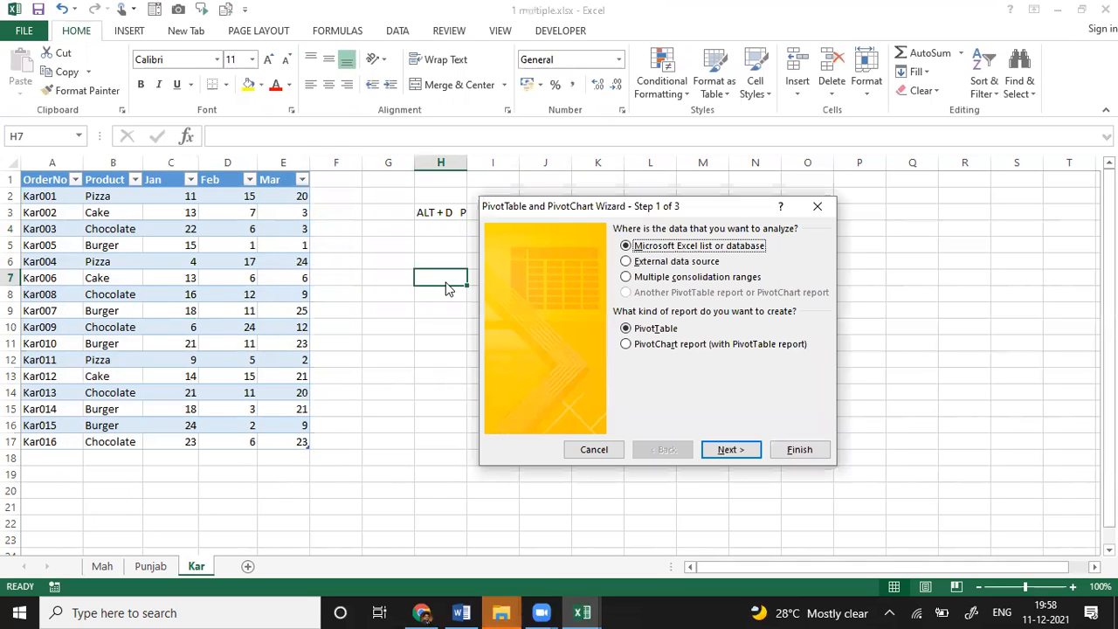
left_click(675, 280)
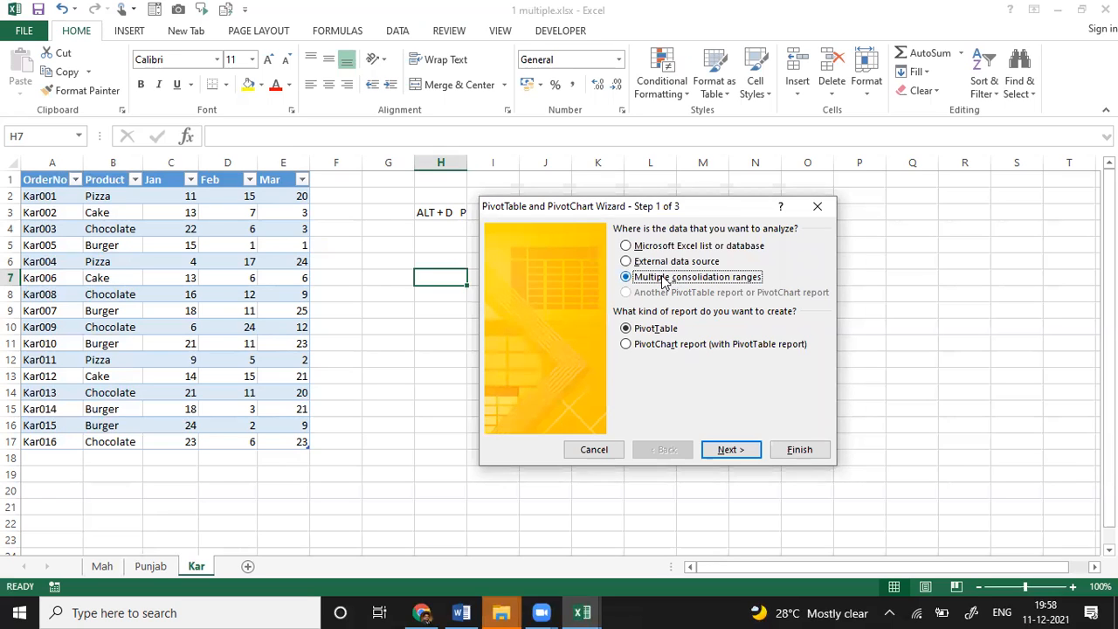
left_click(730, 450)
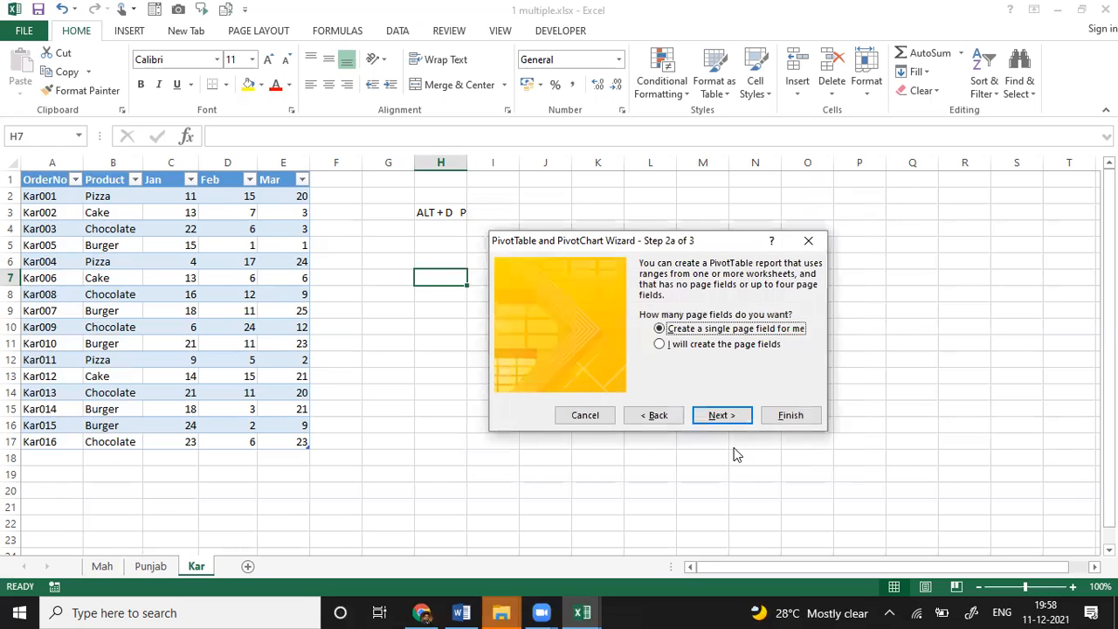
left_click(696, 349)
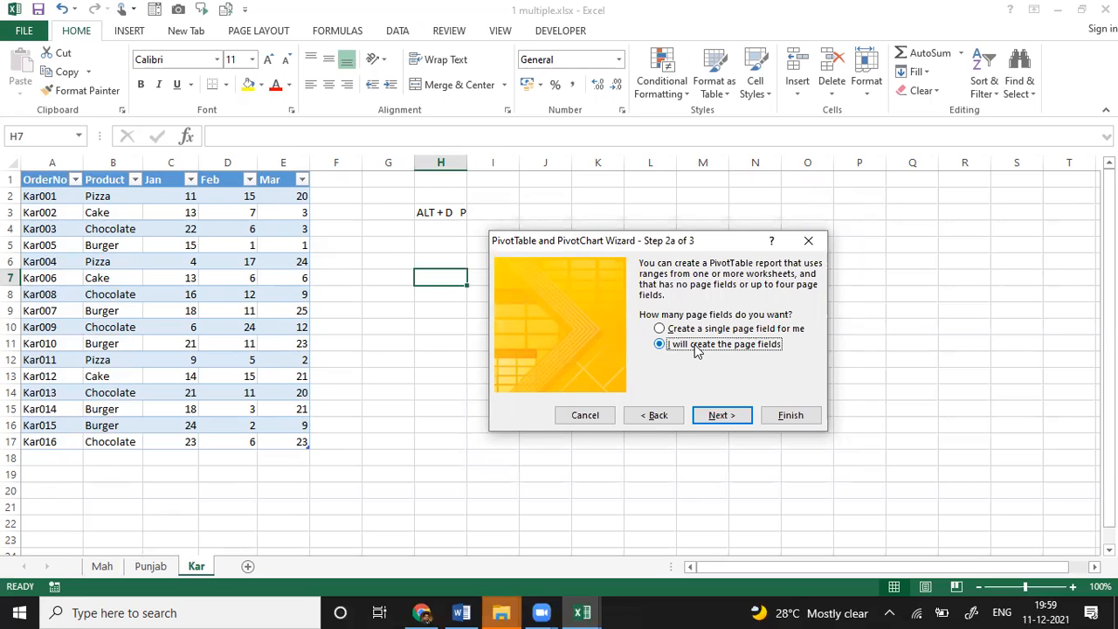
left_click(721, 416)
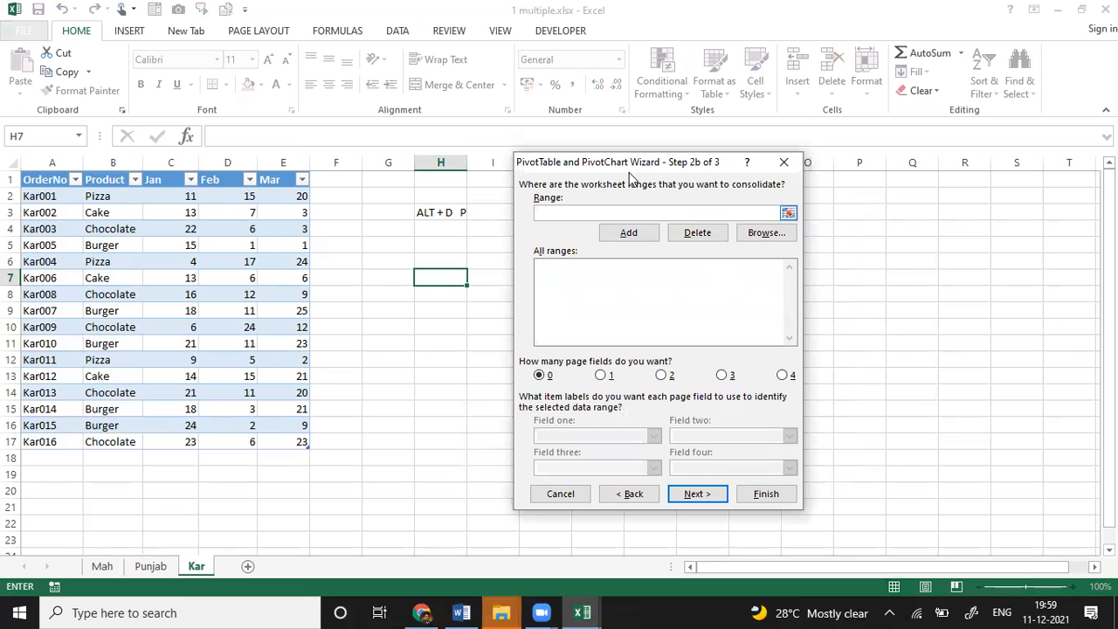
Add columns B to E of the Mah sheet to the ranges to consolidate
left_click_drag(677, 162, 603, 167)
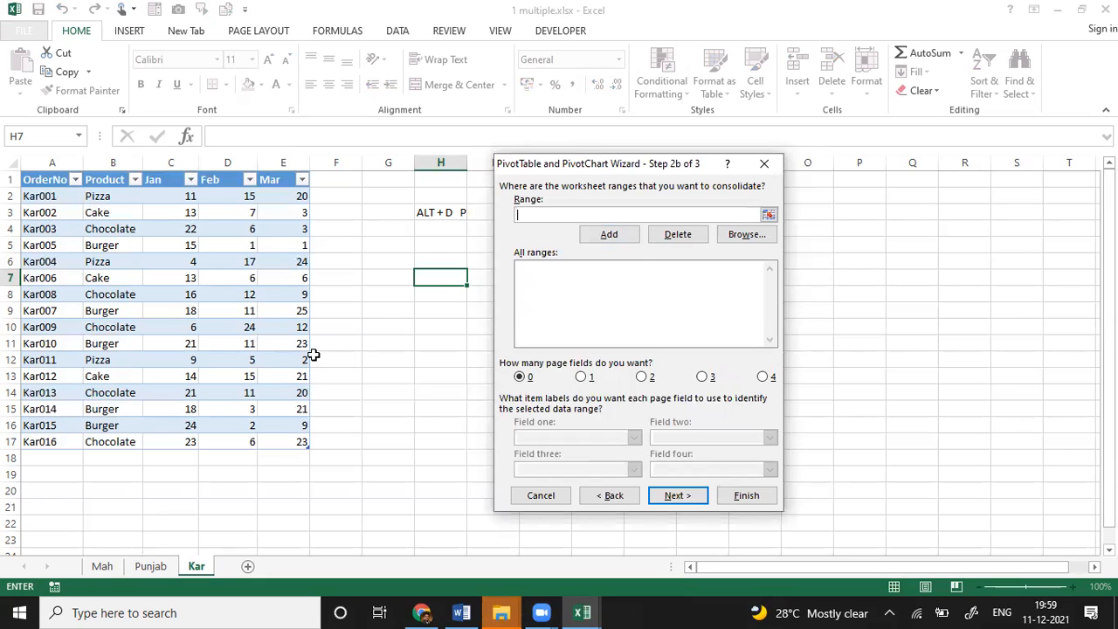
left_click(103, 567)
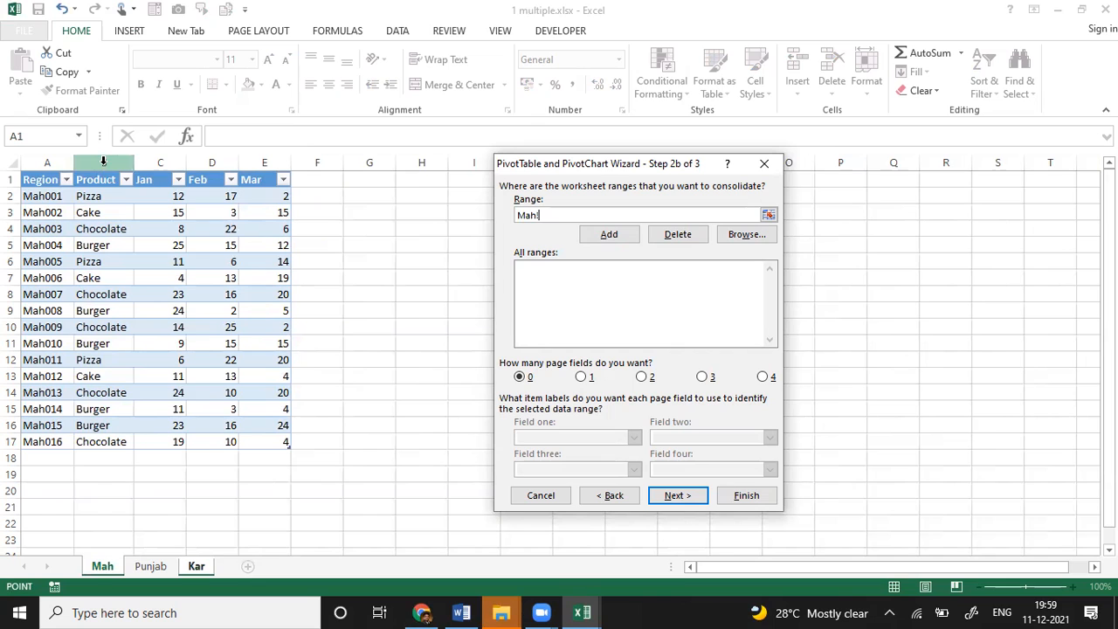
left_click_drag(104, 162, 257, 166)
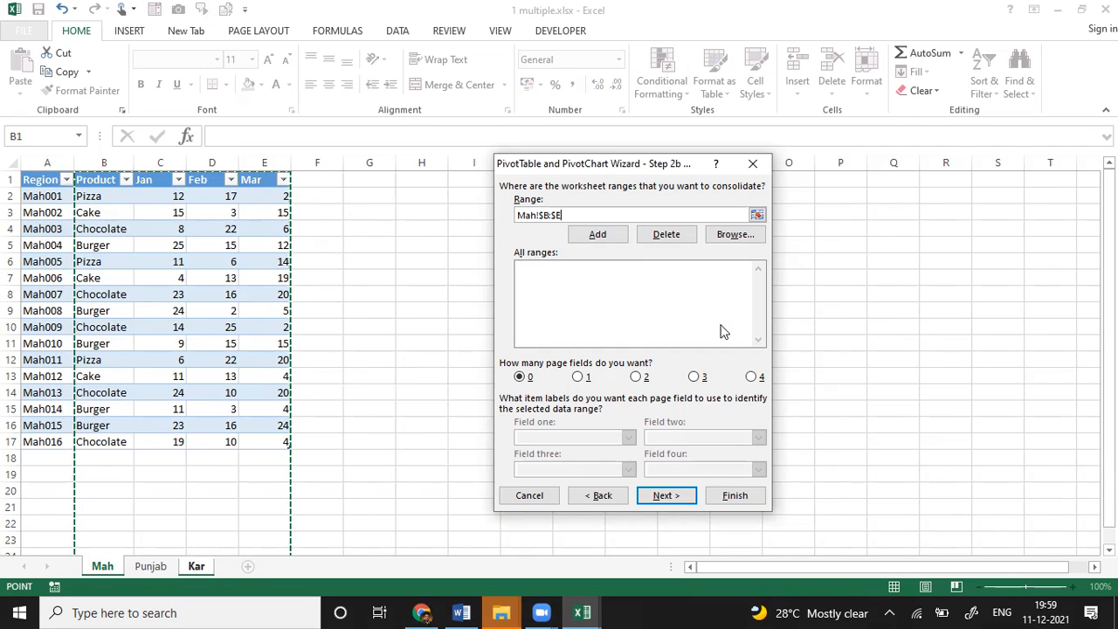
left_click(597, 234)
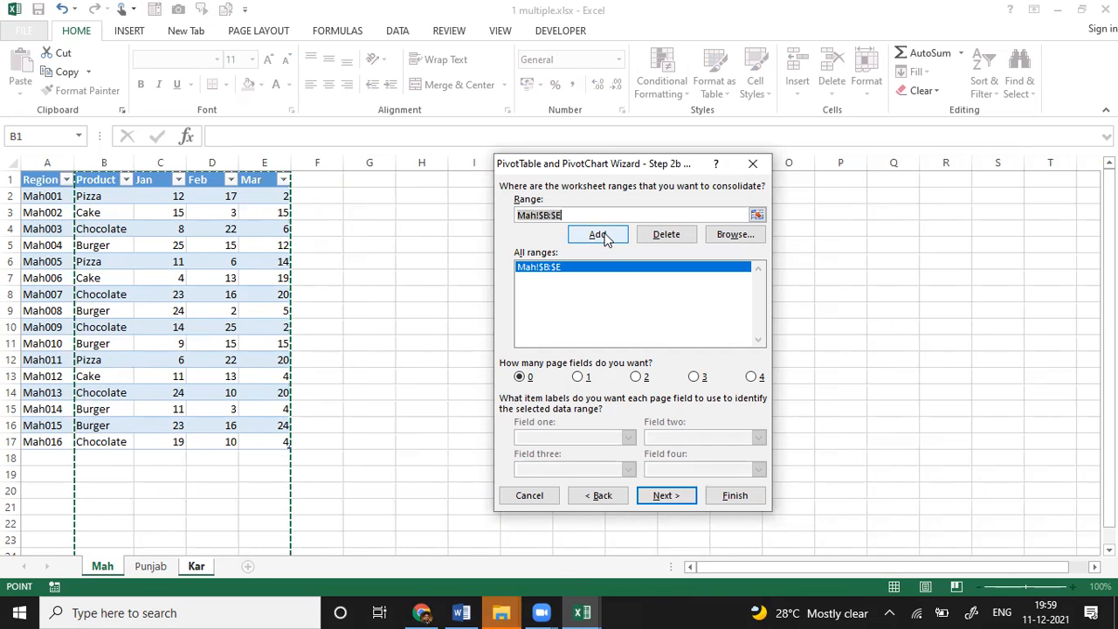
Use one page field and label the Mah range MAHARASTRA in field one
left_click(580, 378)
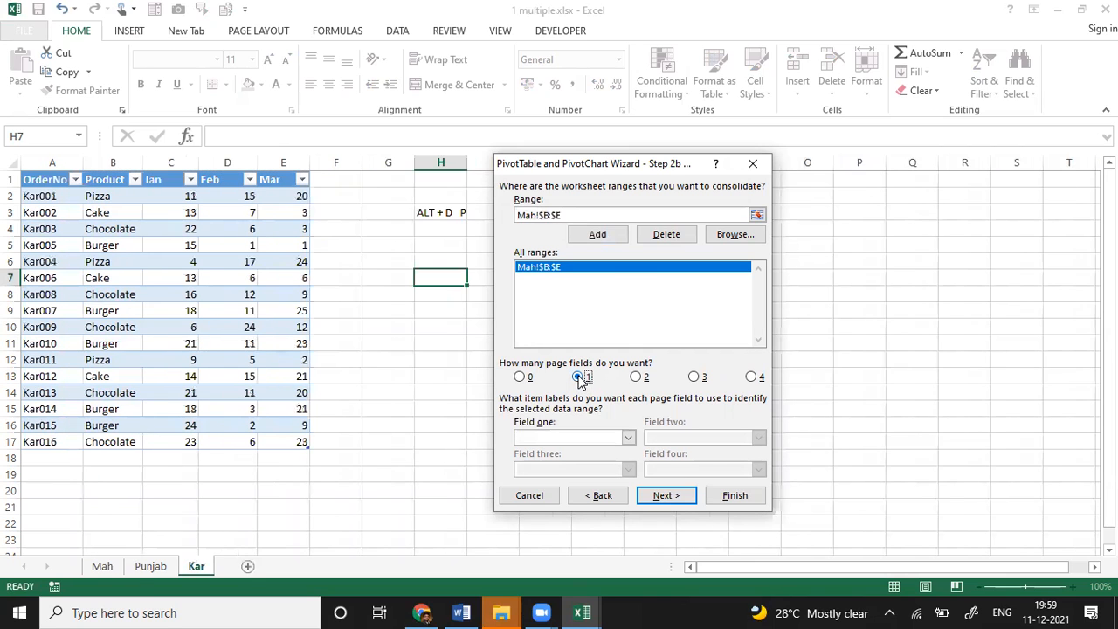
left_click(562, 436)
type("mAH")
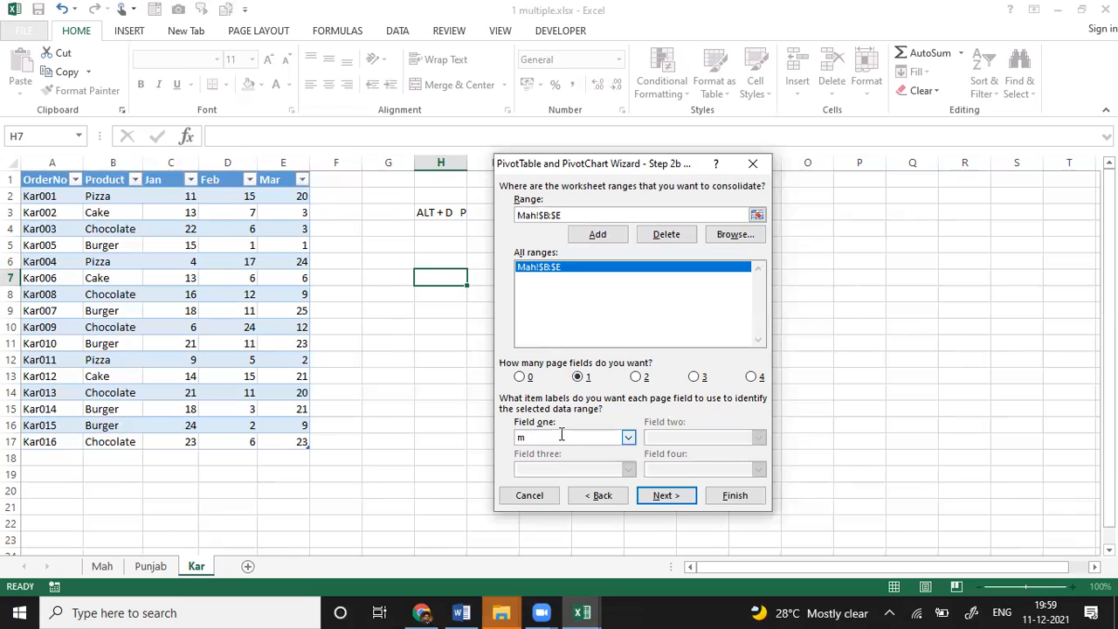
key("BackSpace")
key("BackSpace")
key("BackSpace")
type("MAHARASHTRA")
Add columns B to E of the Punjab sheet to the consolidation ranges and label that range PUNJAN in field one
left_click_drag(569, 212, 514, 212)
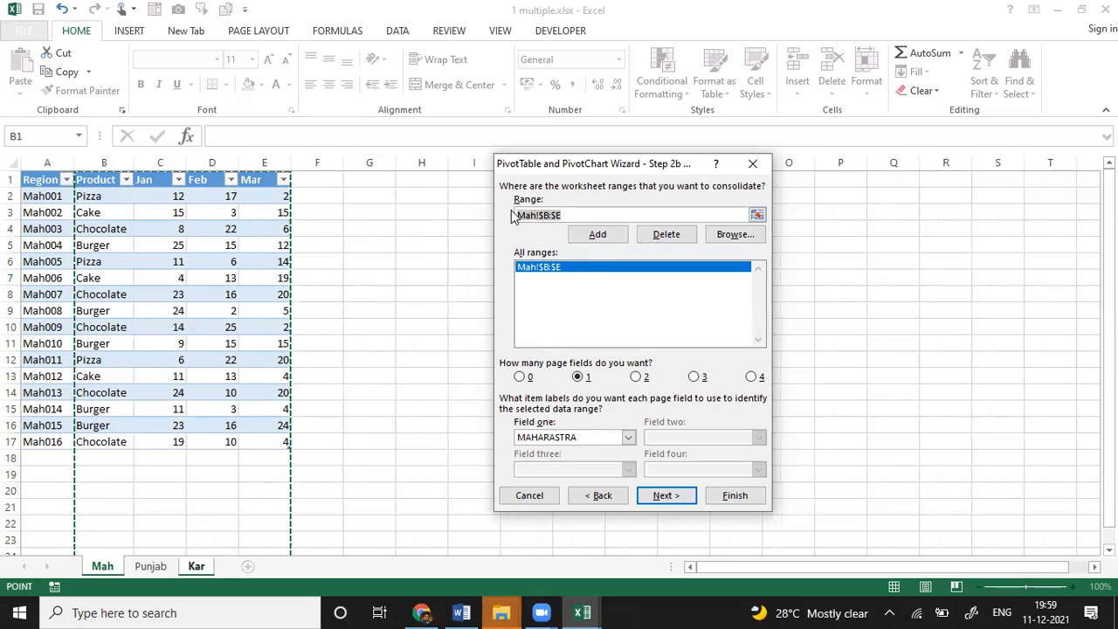
key("Delete")
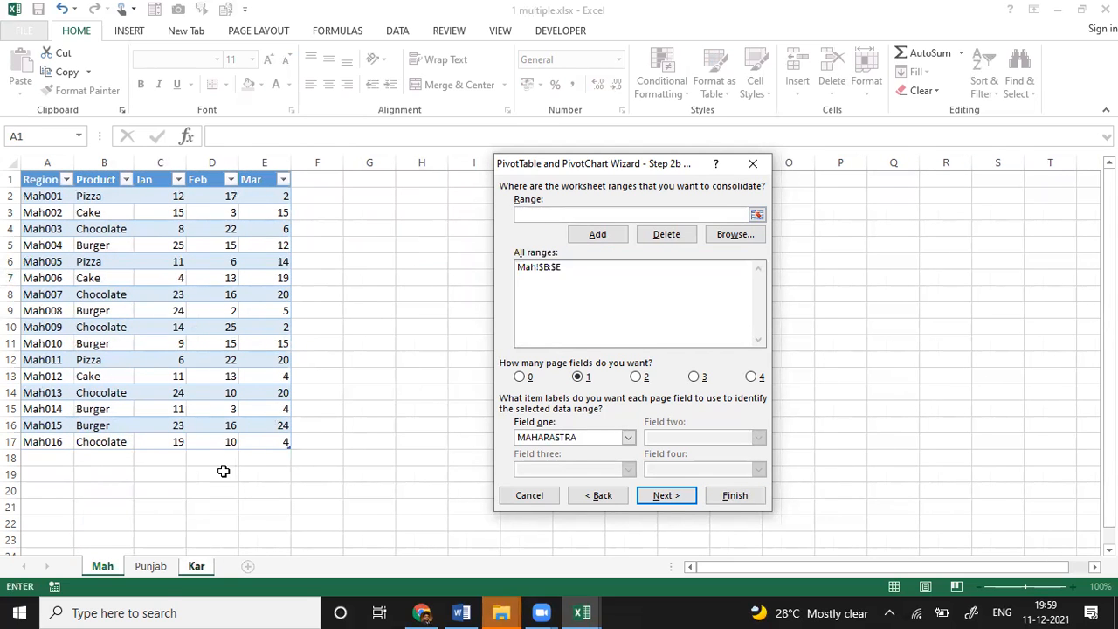
left_click(154, 568)
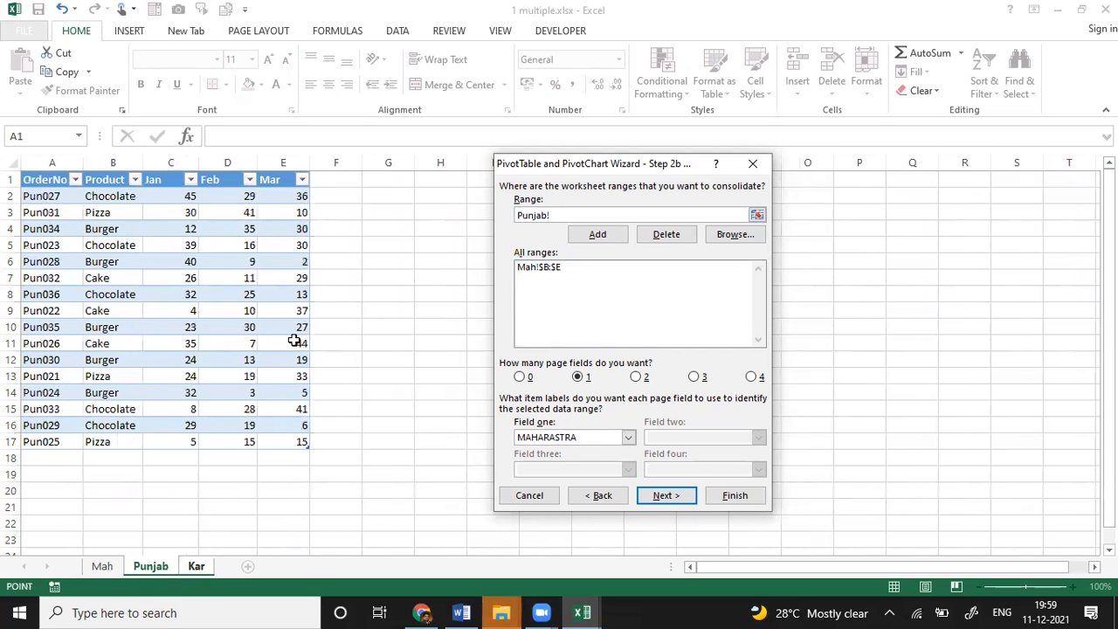
left_click_drag(120, 156, 265, 154)
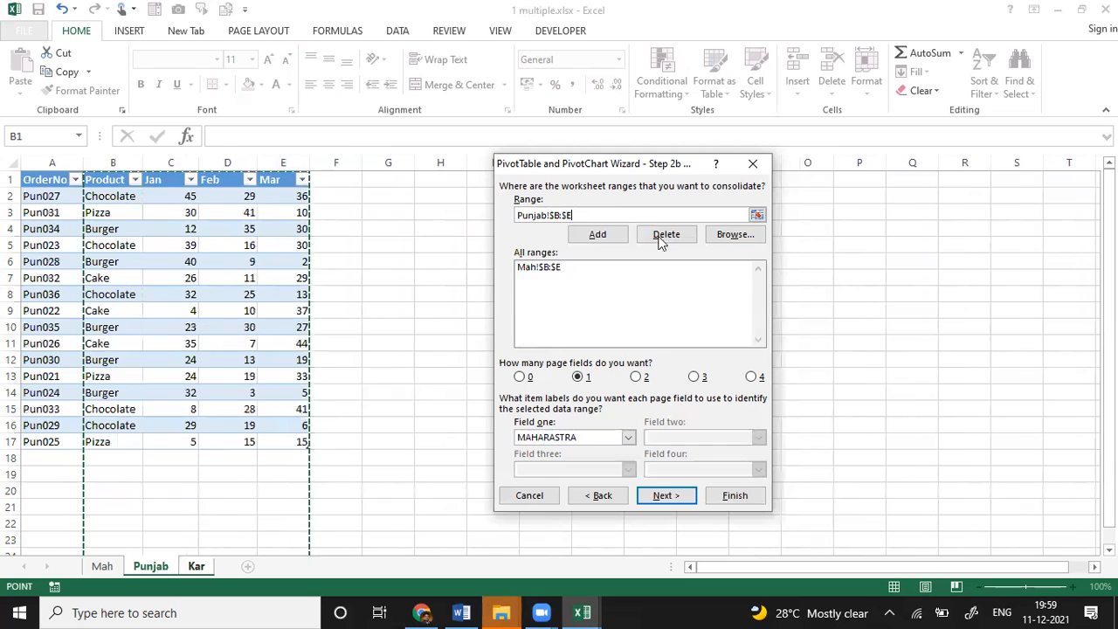
left_click(610, 241)
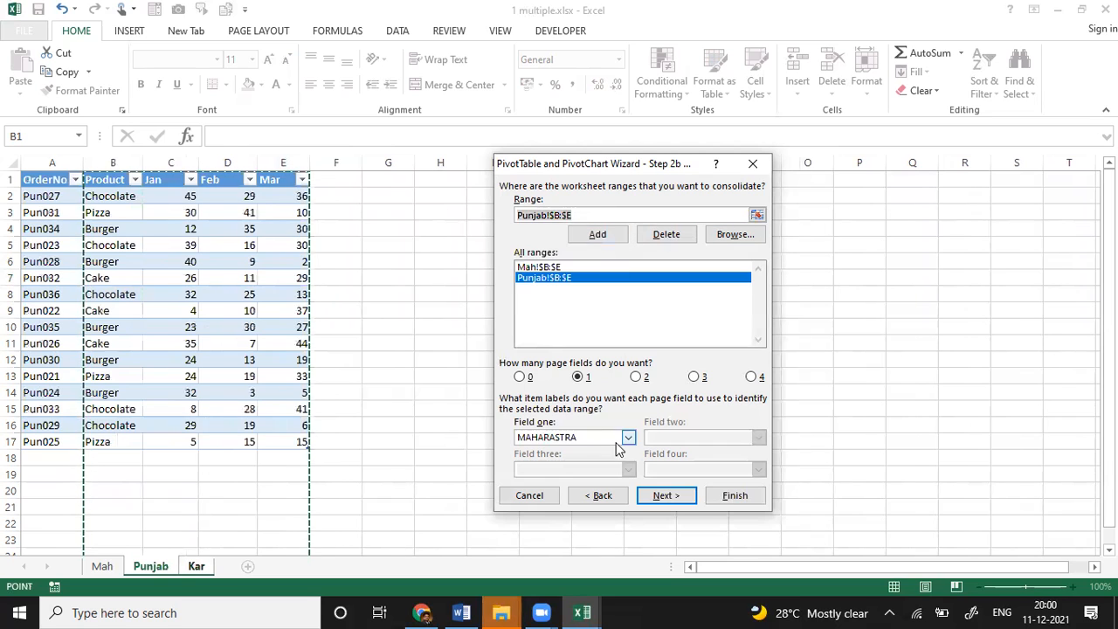
left_click_drag(511, 440, 493, 440)
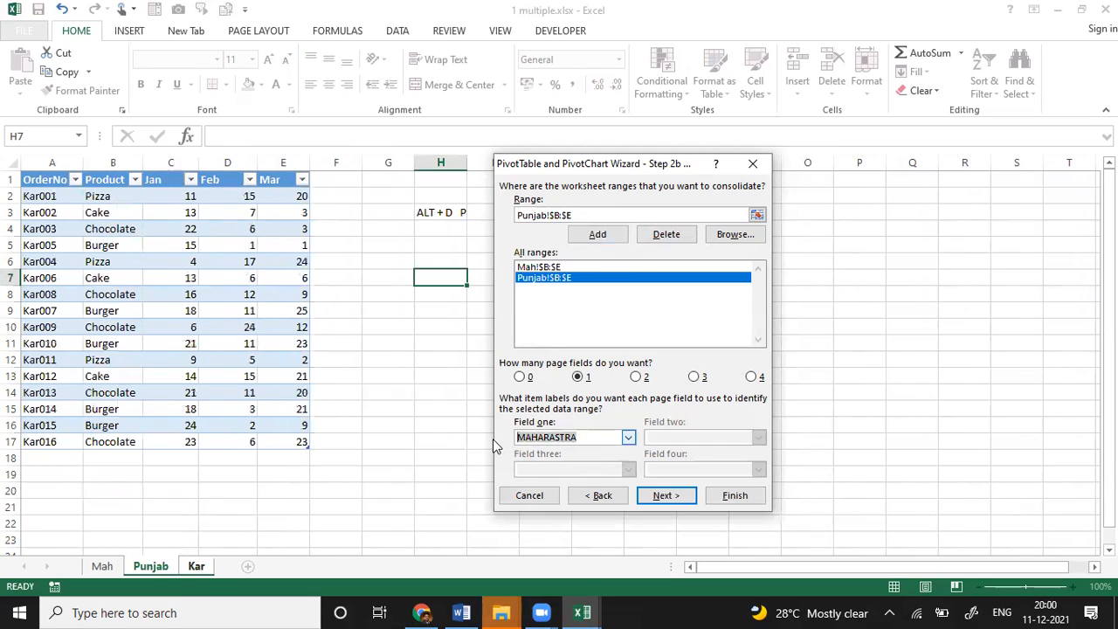
type("P")
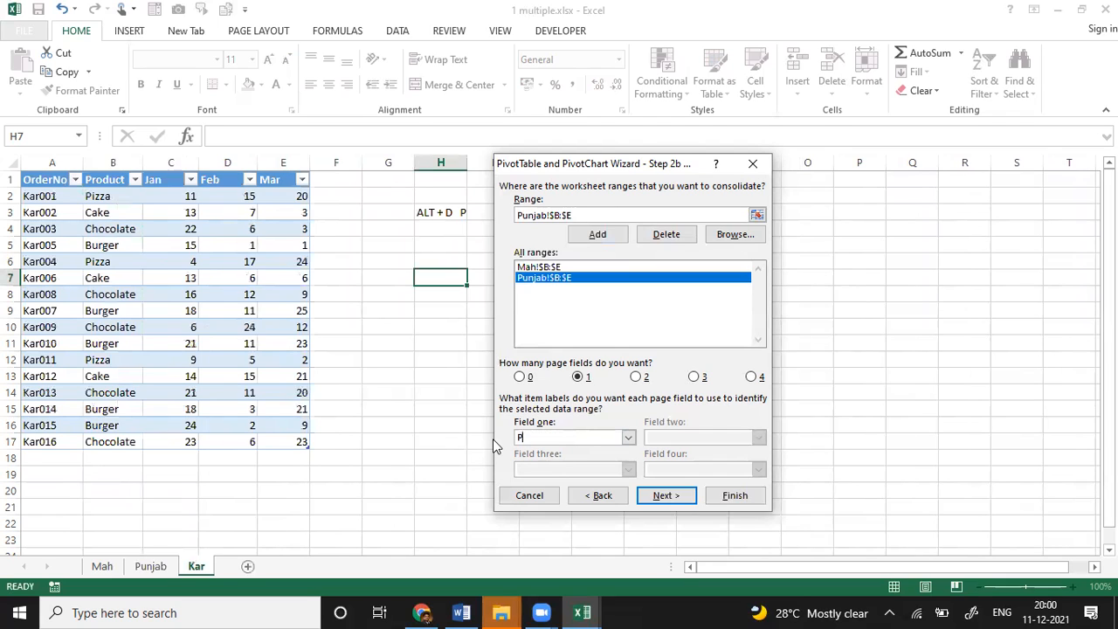
type("UNJAN")
Add columns B to E of the Kar sheet, label that range KARNATAKA in field one, and check the Mah range's label
left_click_drag(588, 215, 502, 217)
key("BackSpace")
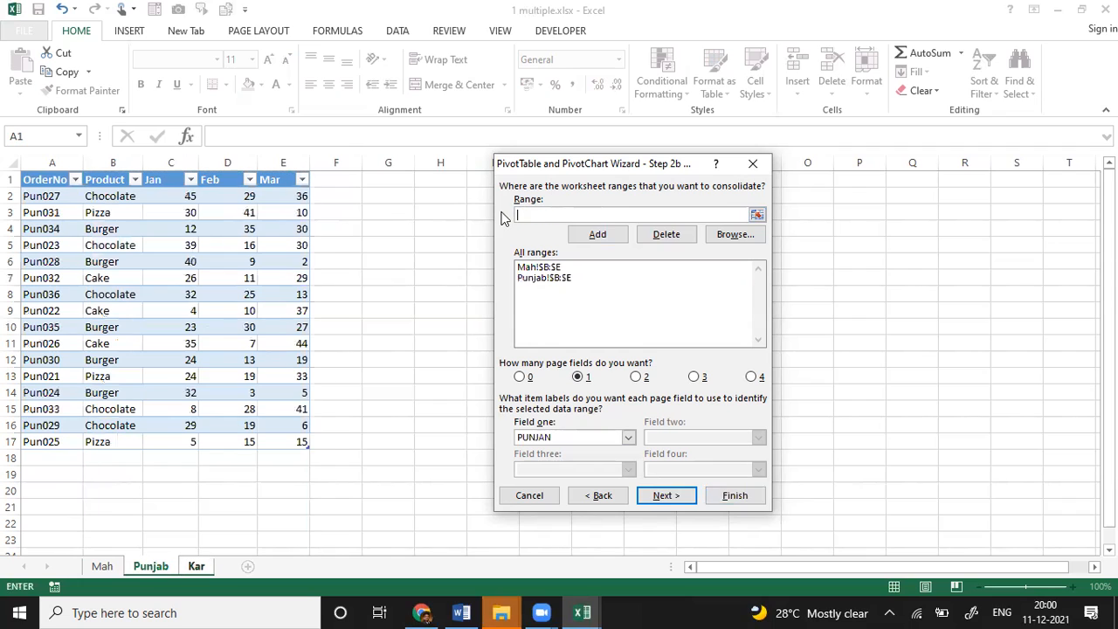
left_click(196, 566)
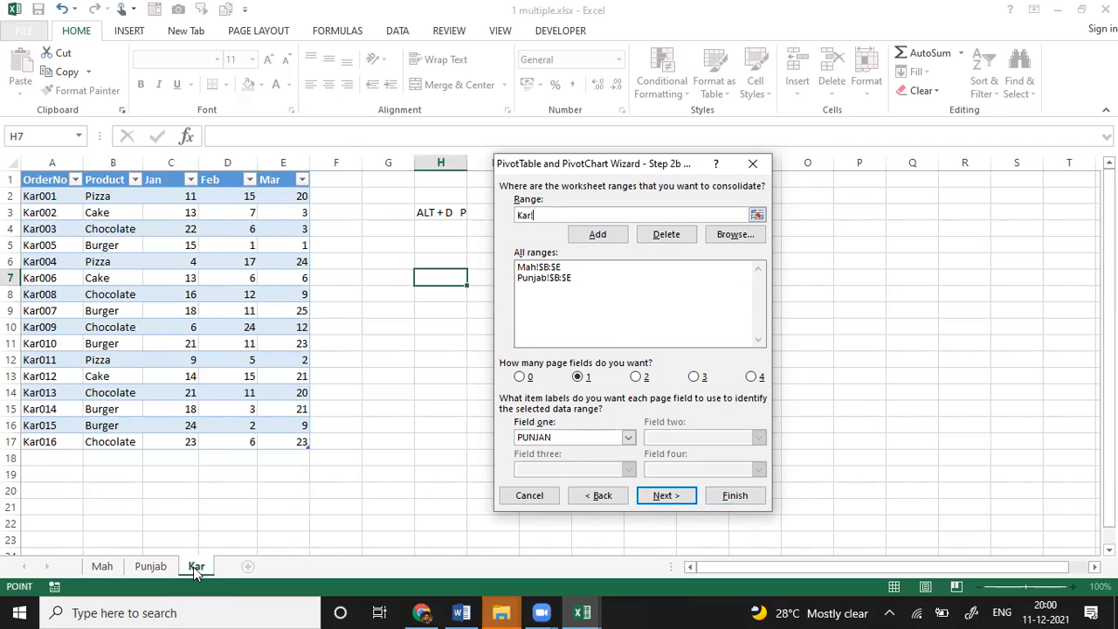
left_click_drag(114, 162, 279, 159)
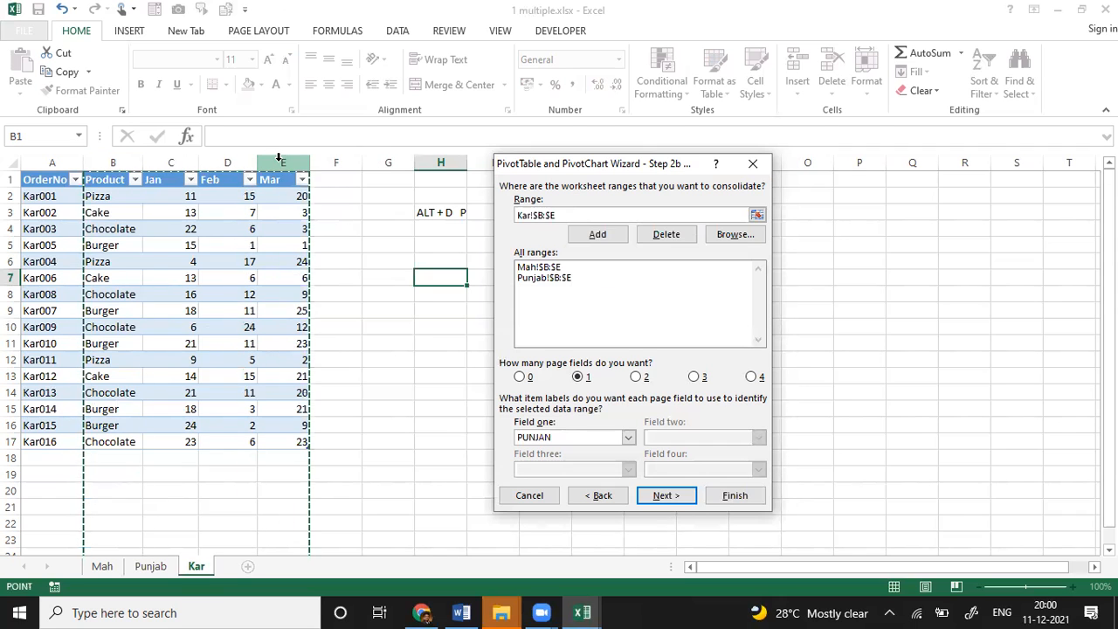
left_click(601, 236)
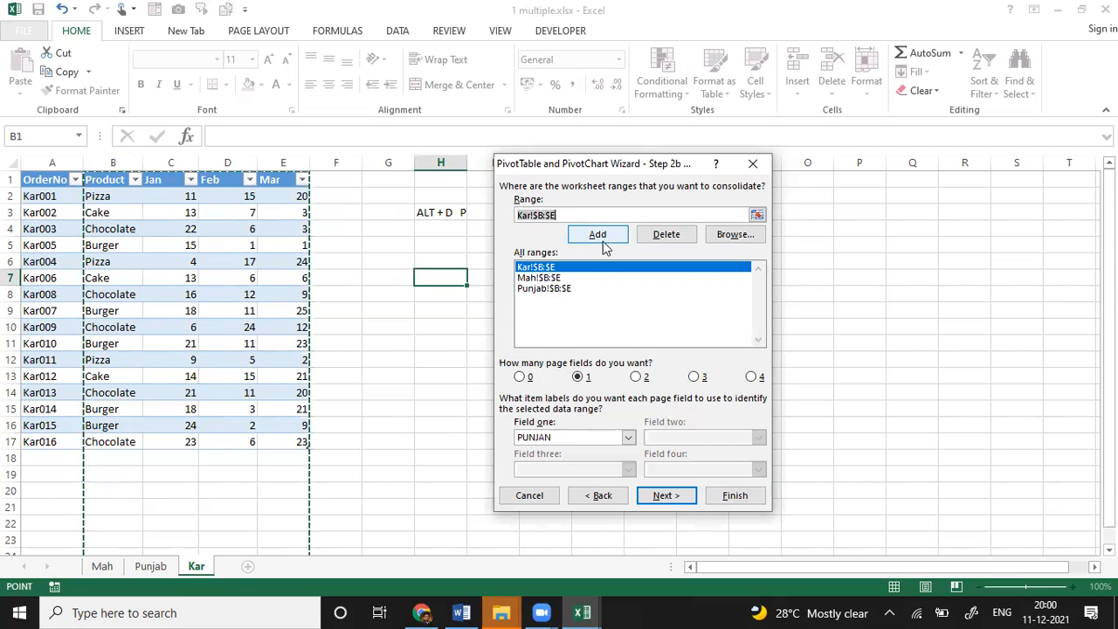
double_click(562, 437)
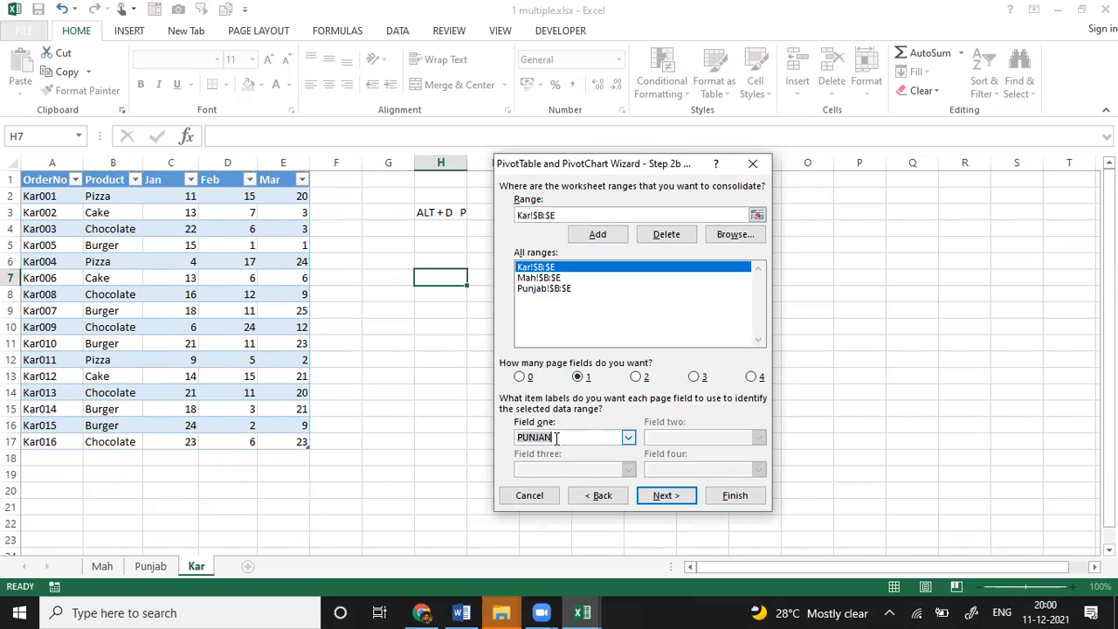
type("KARNATAKA")
left_click(555, 278)
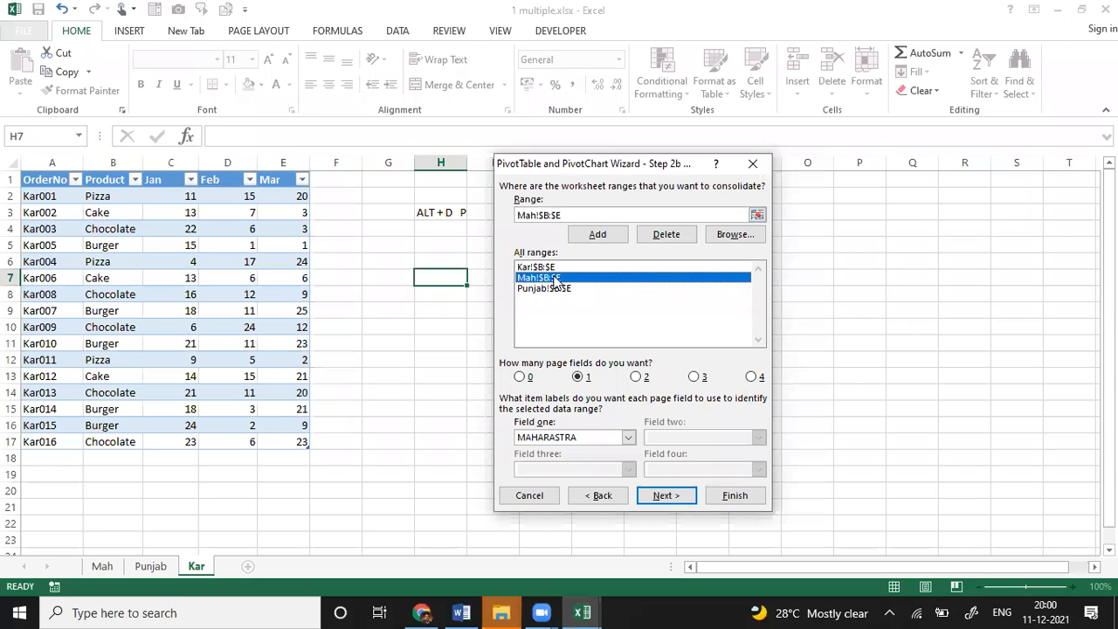
Check the item label for the Punjab range and finish the consolidated PivotTable on a new worksheet
left_click(557, 291)
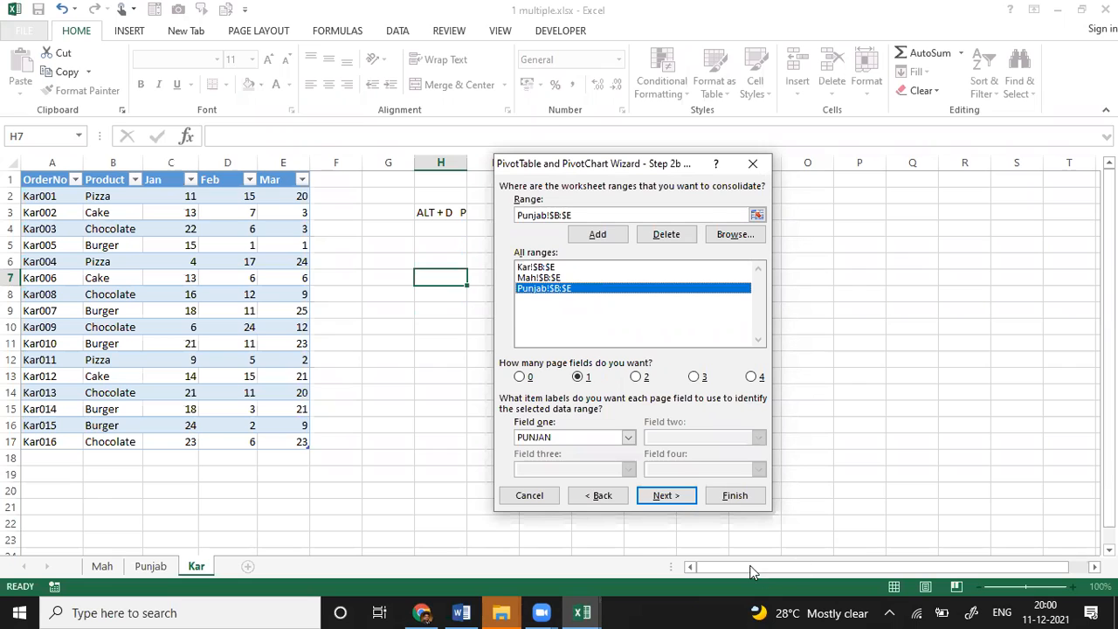
left_click(674, 497)
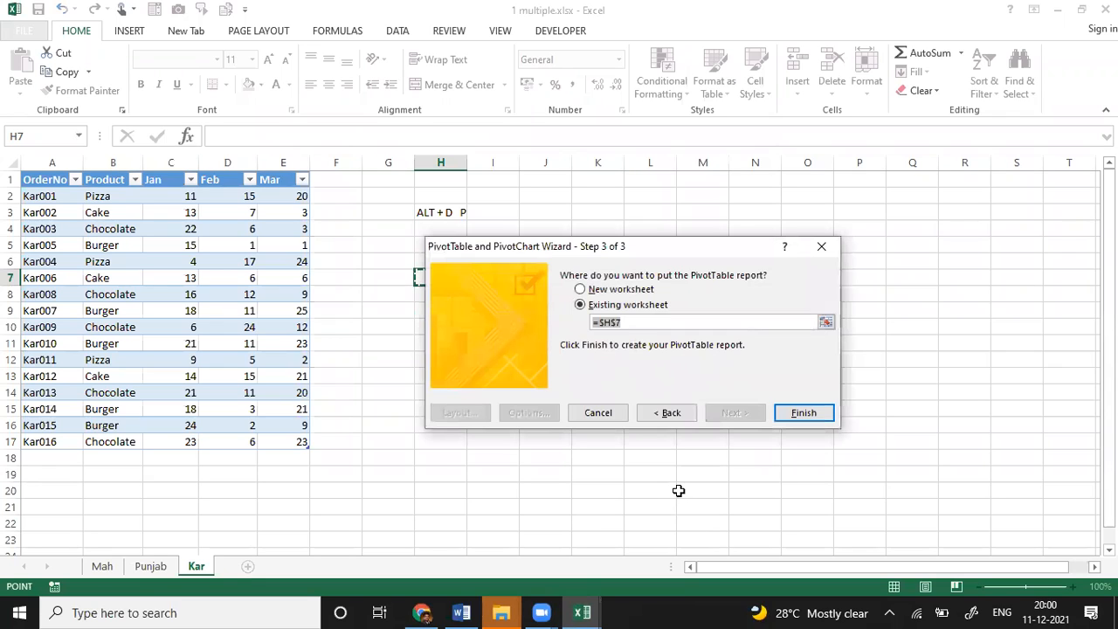
left_click(614, 290)
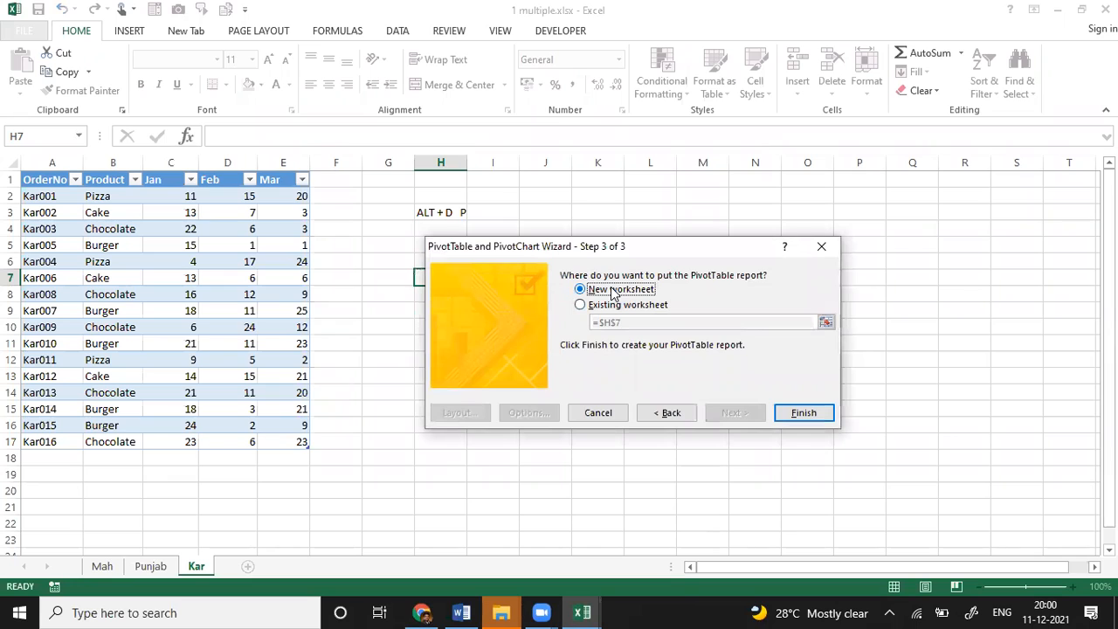
left_click(797, 414)
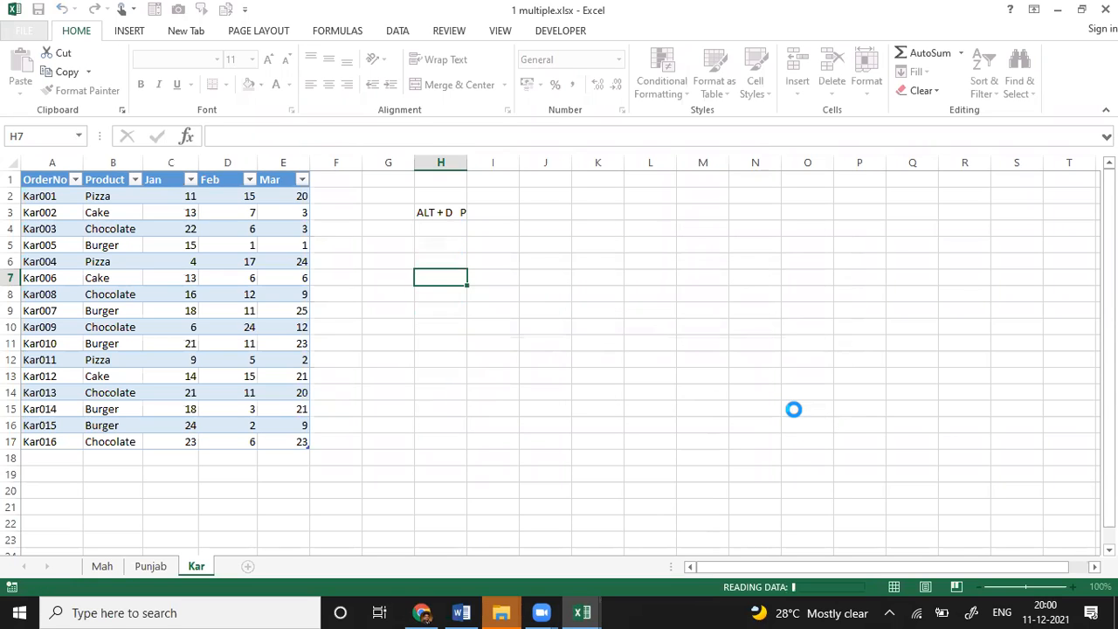
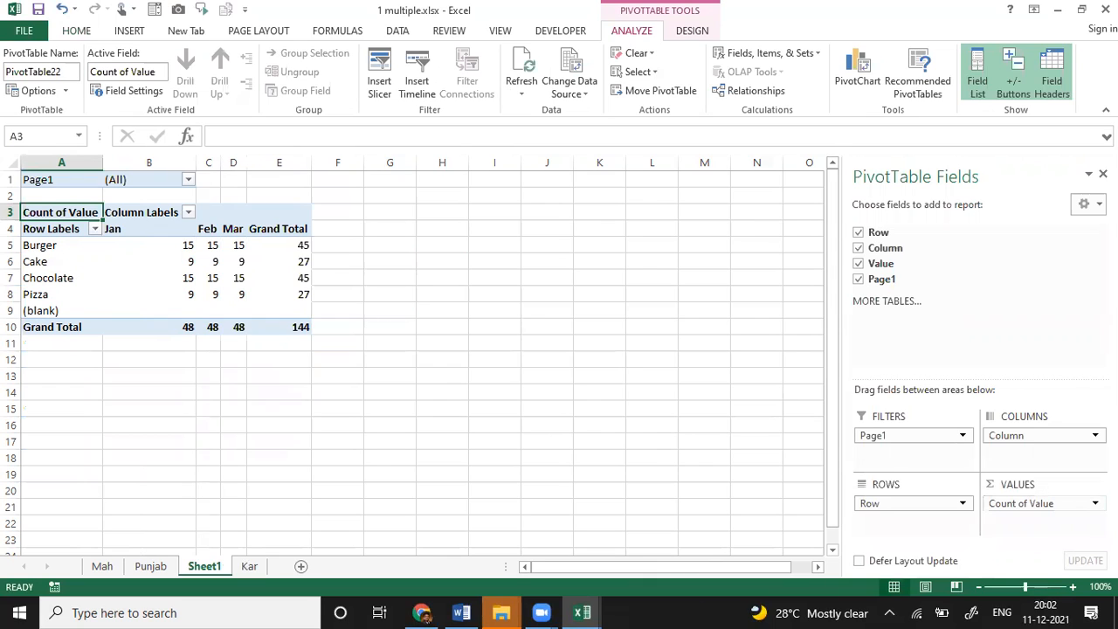
Change the PivotTable's value field calculation from Count to Sum
left_click(1075, 503)
left_click(1072, 487)
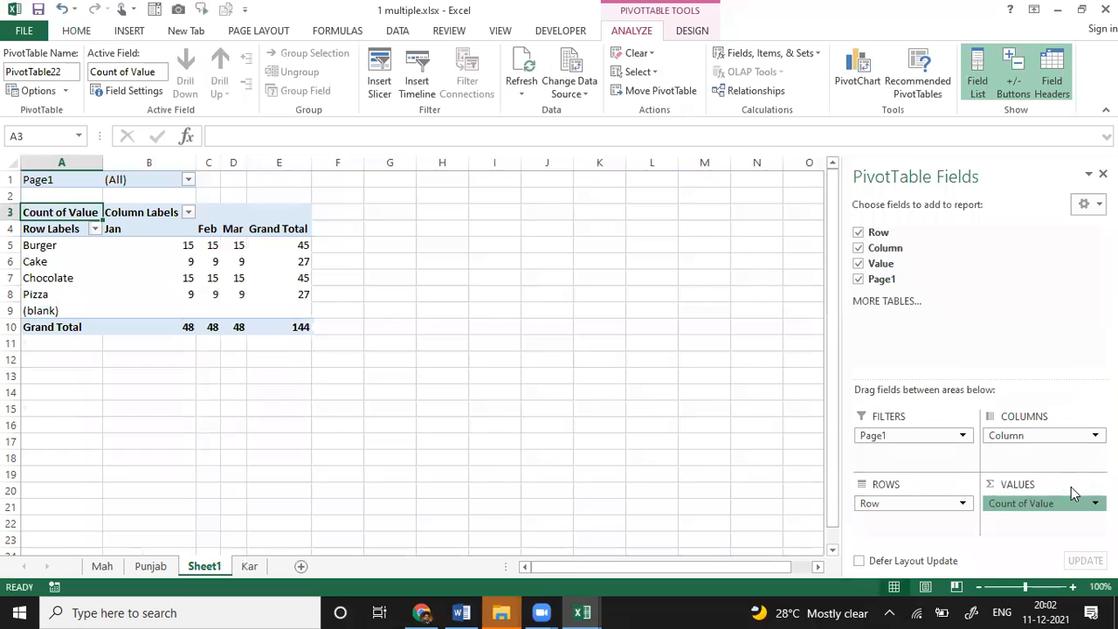
left_click(557, 348)
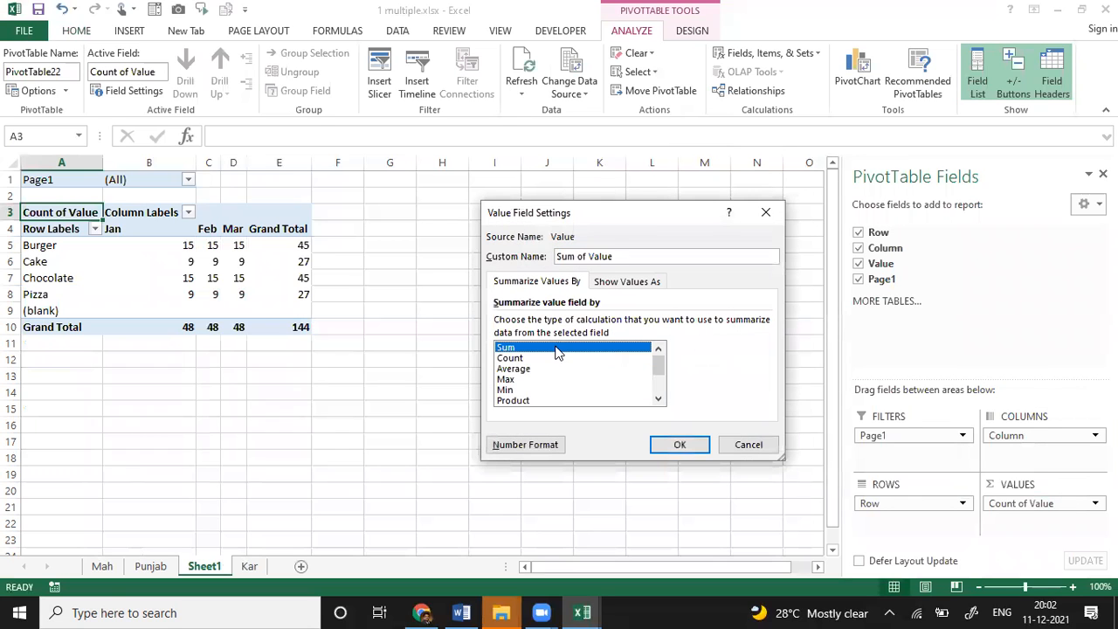
left_click(683, 446)
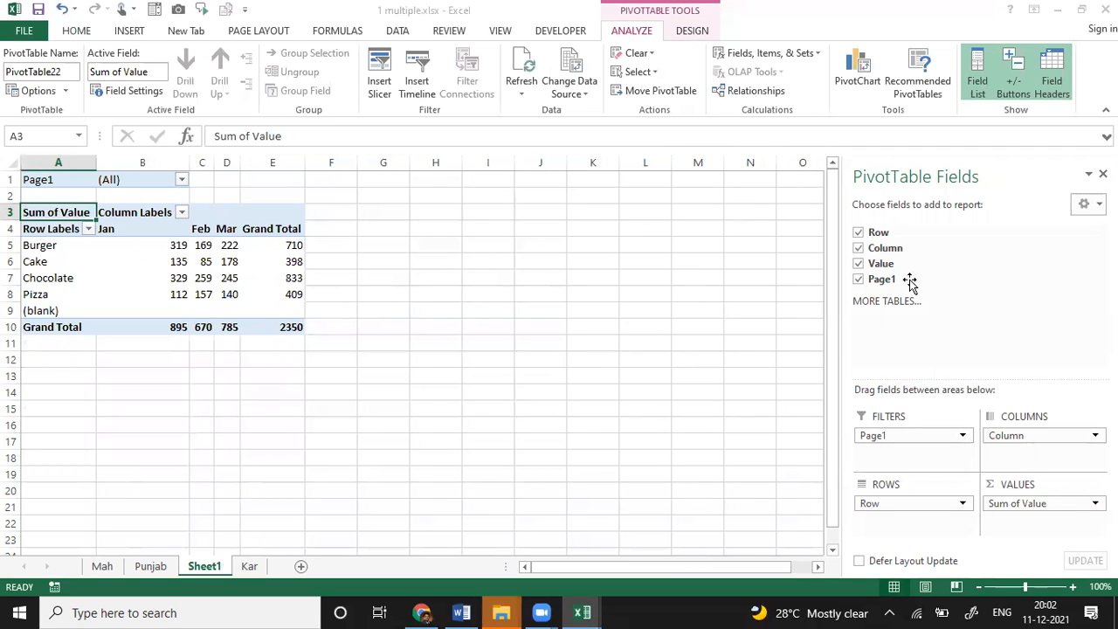
Move the Page1 field into the PivotTable's column area below Column, and return it to the report filters
left_click_drag(893, 281, 1035, 458)
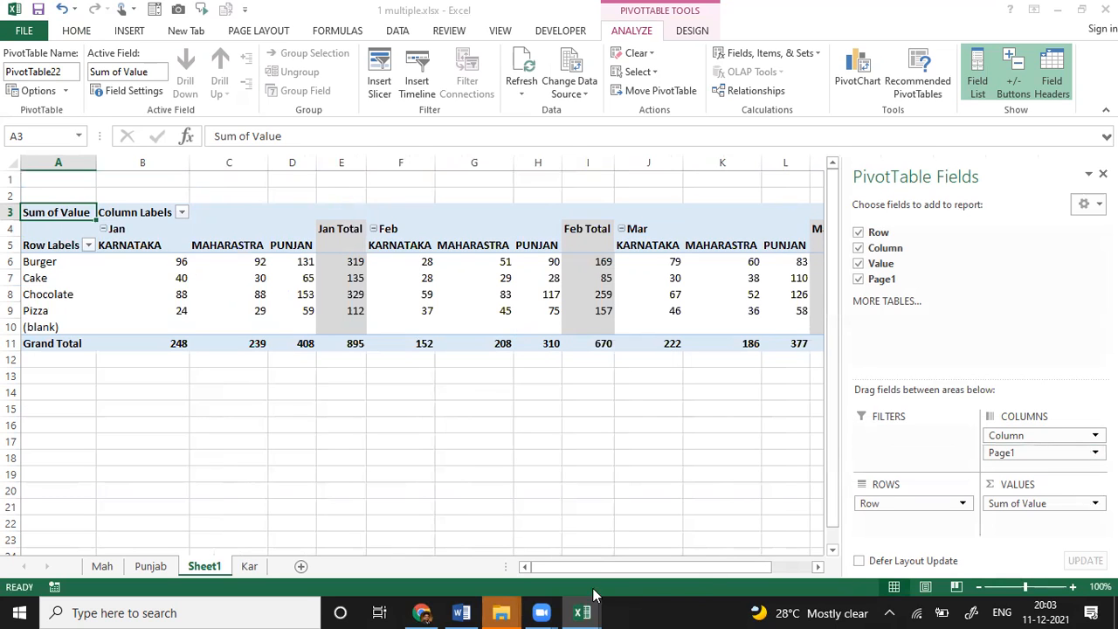
left_click_drag(768, 573, 620, 583)
left_click(224, 279)
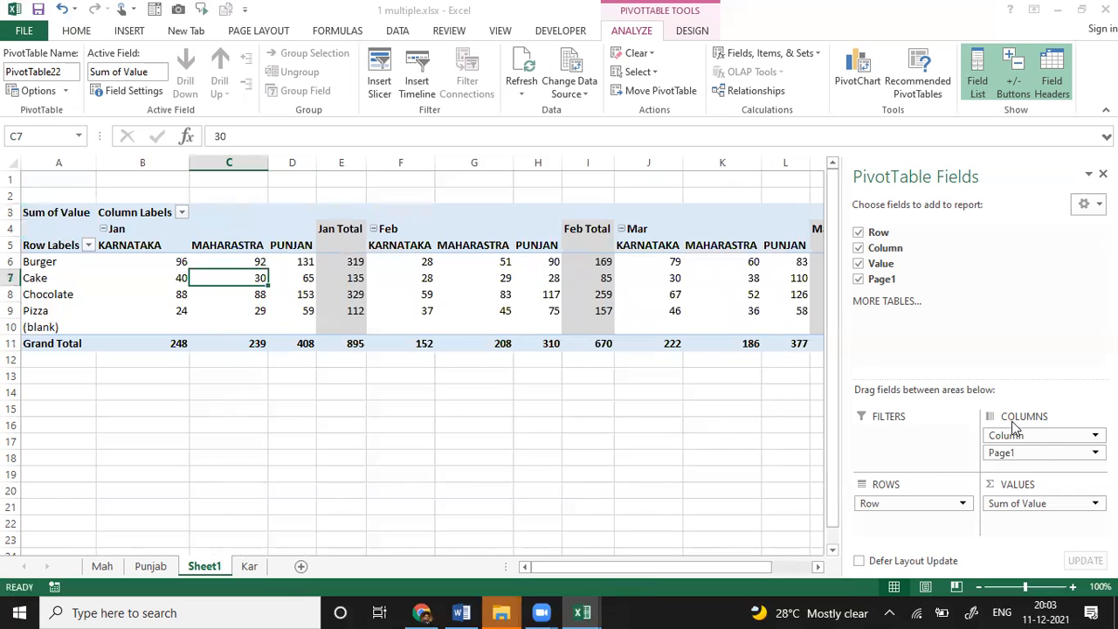
left_click_drag(1031, 459, 914, 437)
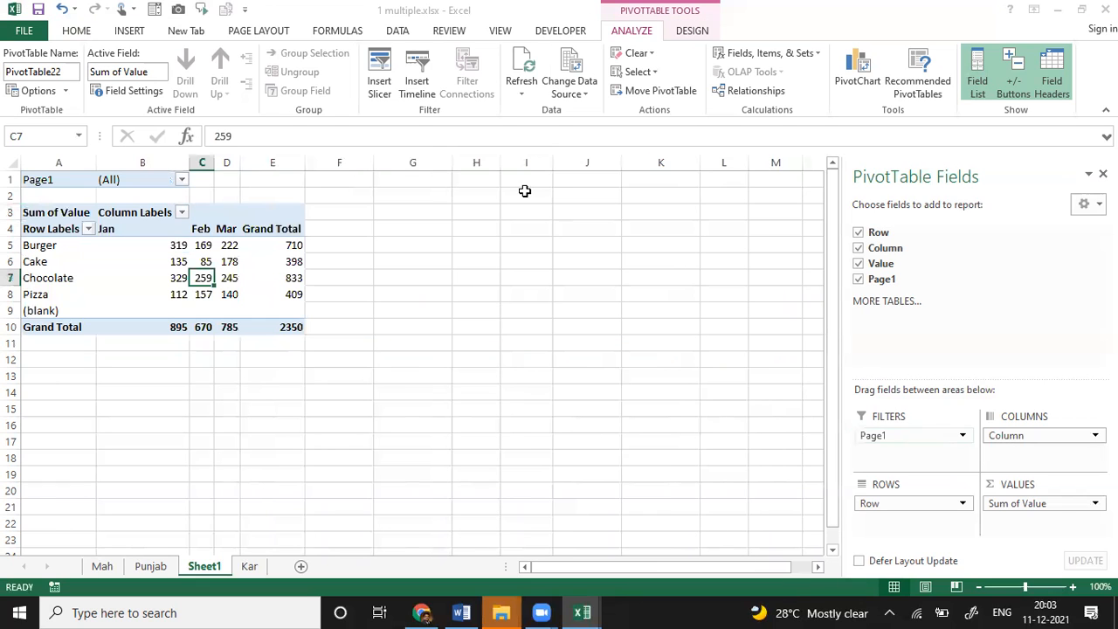
Allow multiple items in the Page1 report filter and show only KARNATAKA and PUNJAN
left_click(180, 180)
left_click(28, 365)
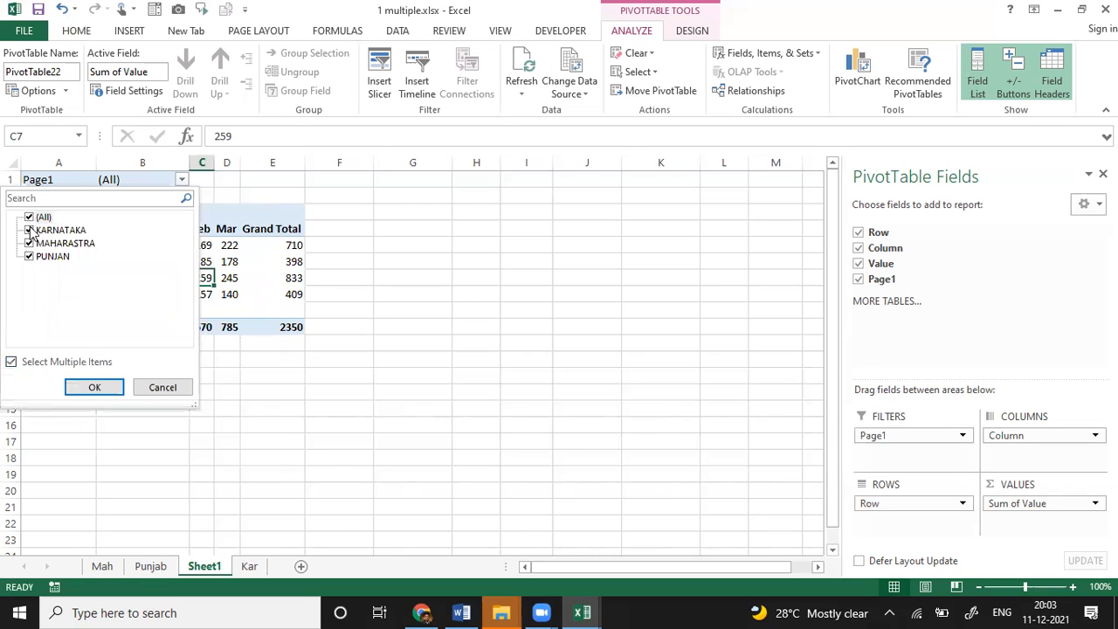
left_click(29, 216)
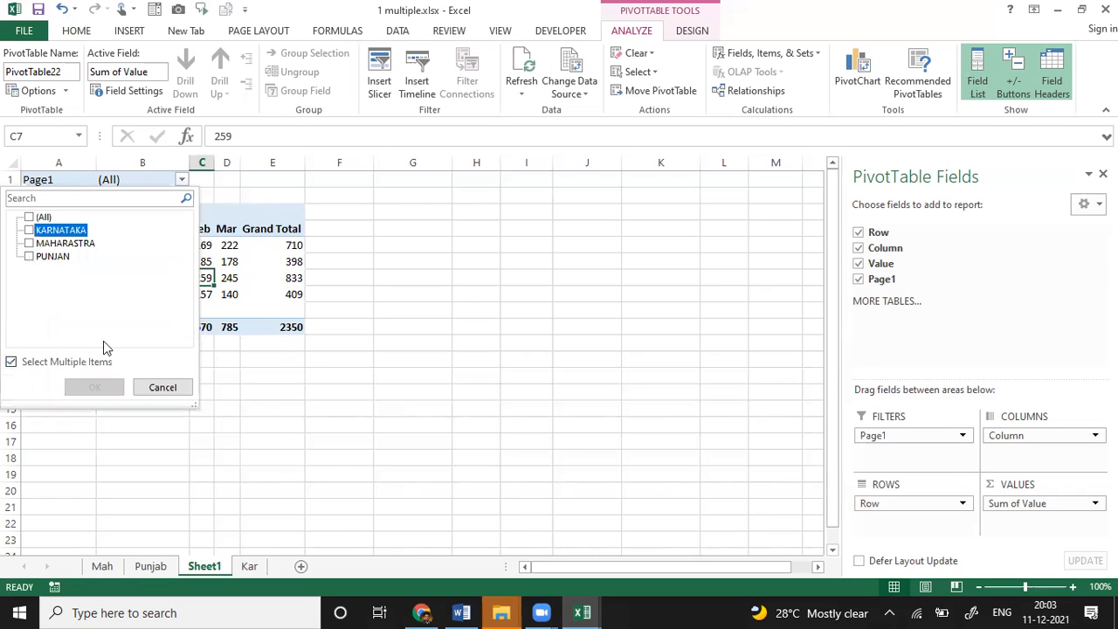
left_click(29, 256)
left_click(97, 387)
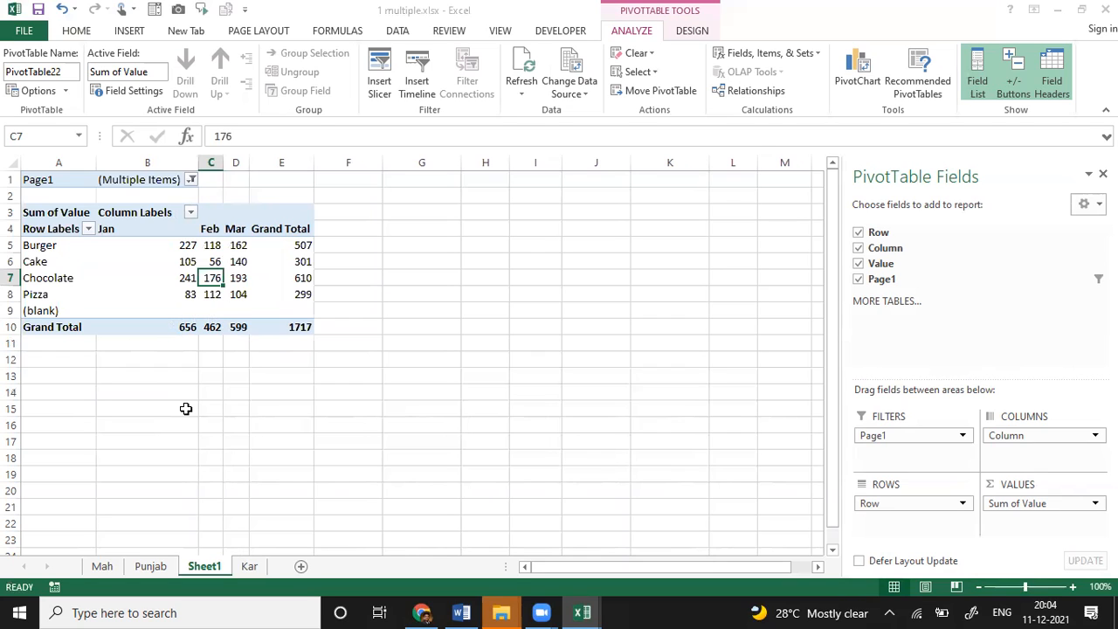
Add MAHARASTRA back to the Page1 report filter so all regions are included
left_click(193, 180)
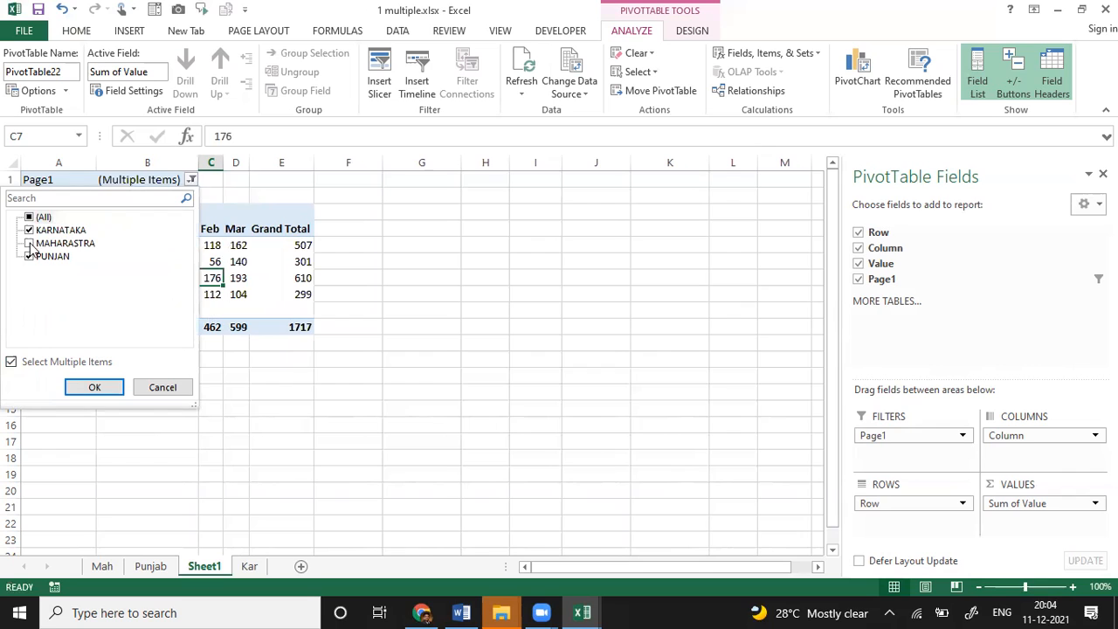
left_click(30, 244)
left_click(97, 387)
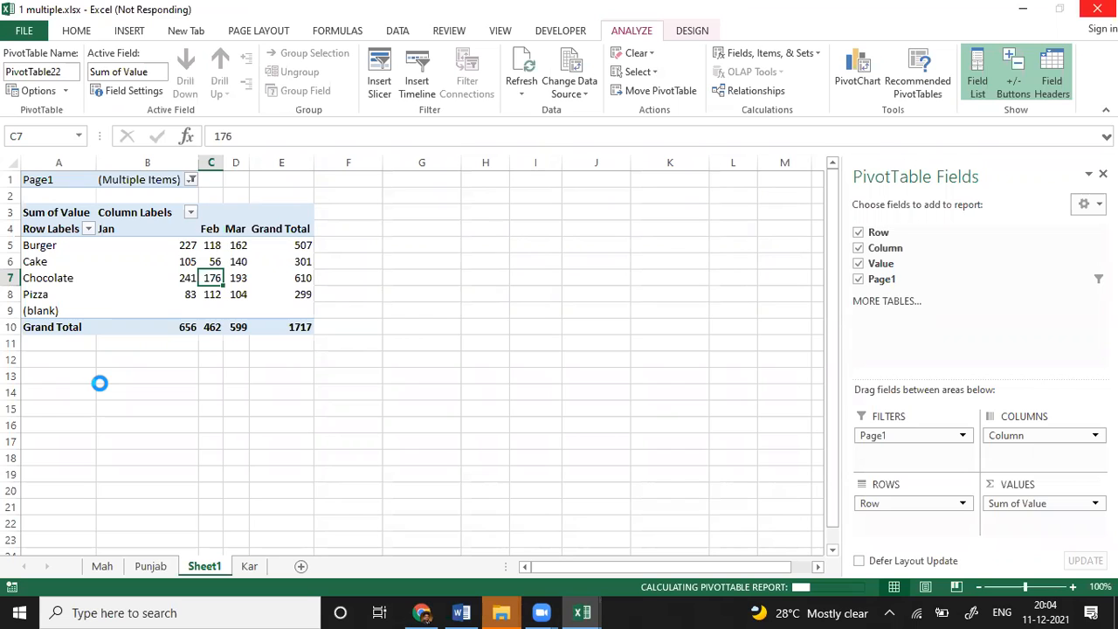
left_click(145, 255)
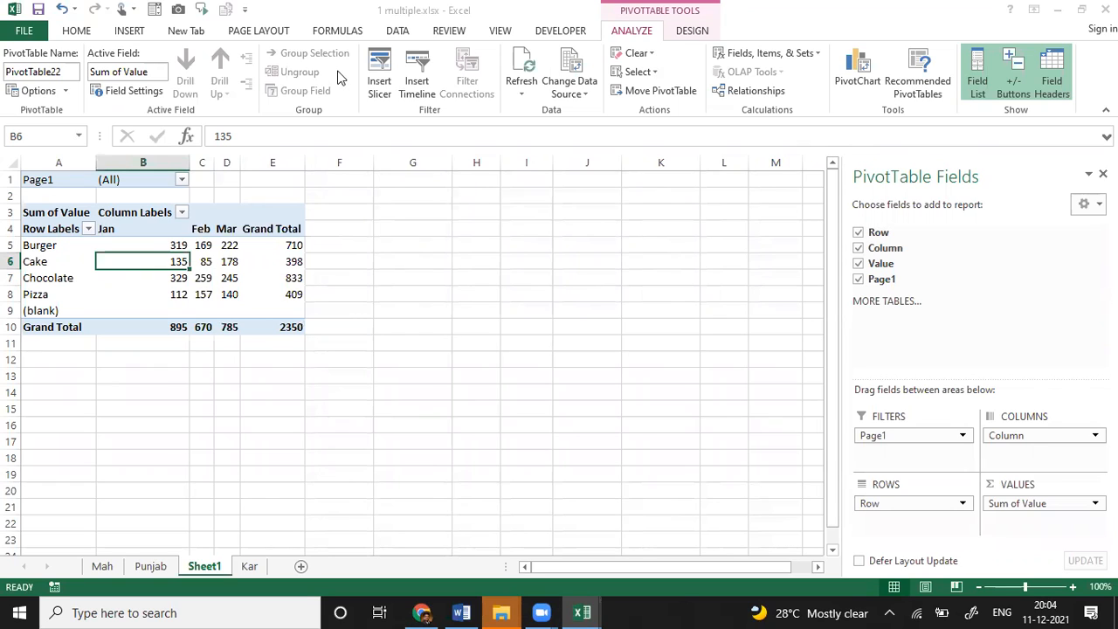
left_click(696, 181)
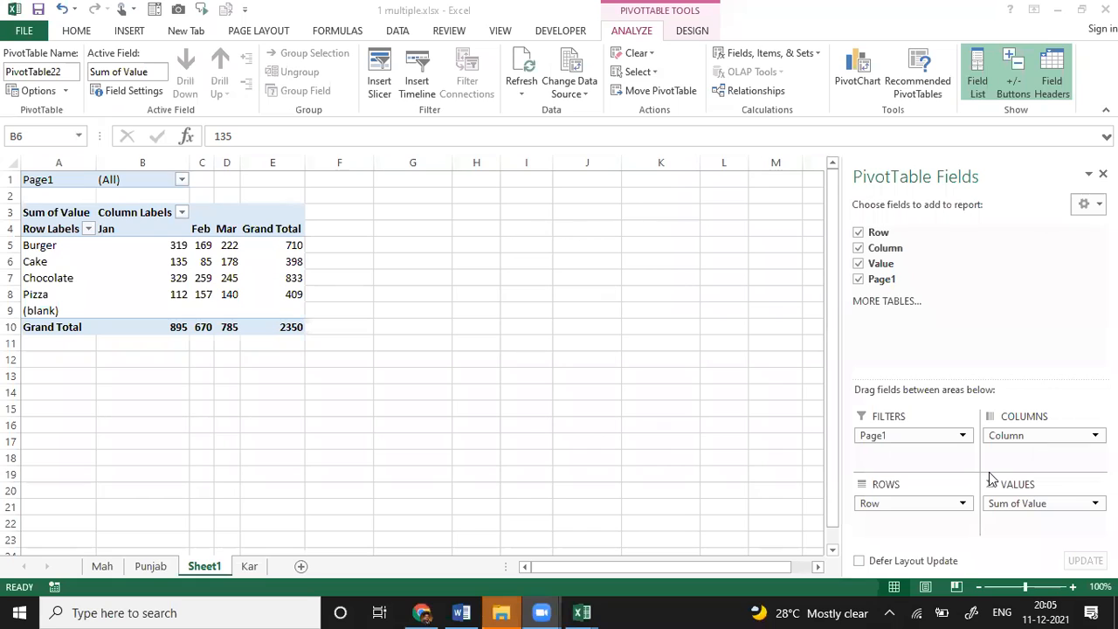
left_click(373, 244)
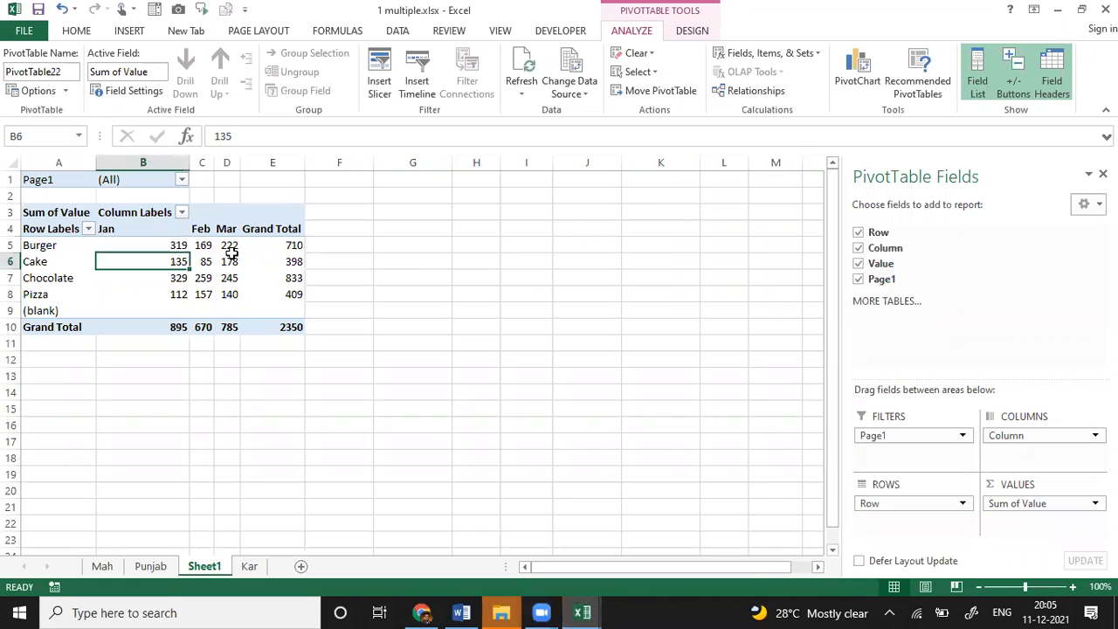
left_click_drag(231, 255, 229, 249)
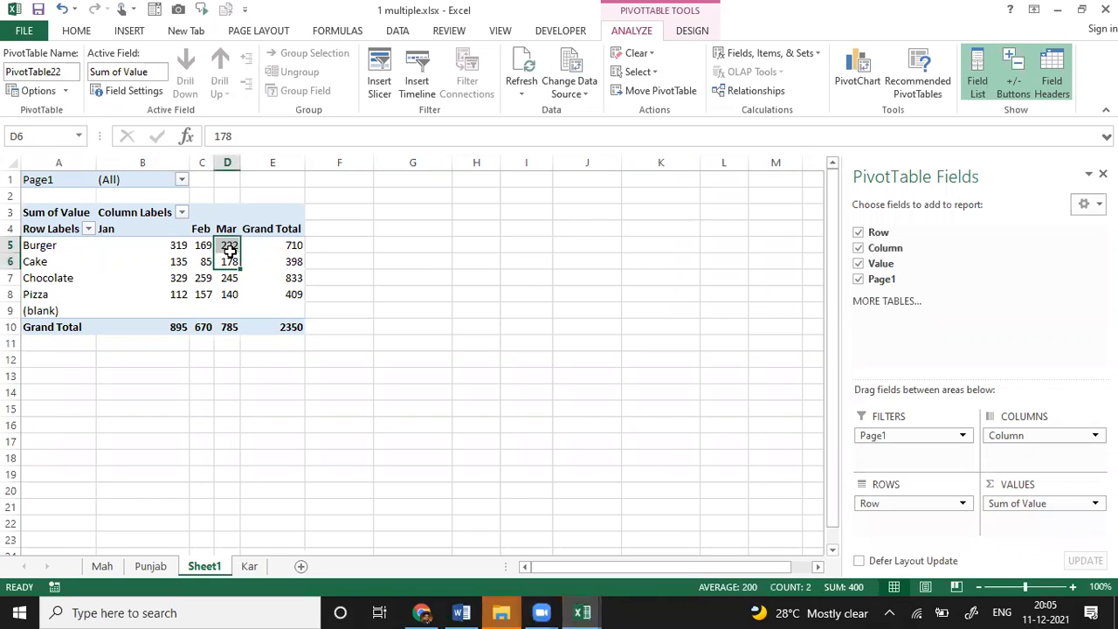
left_click(156, 280)
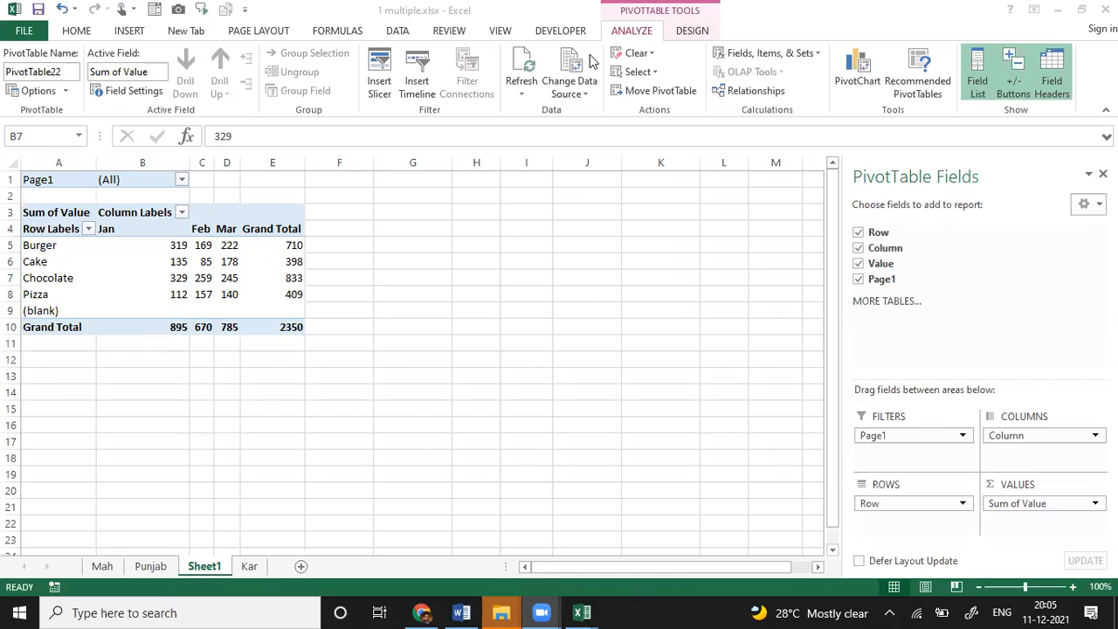
left_click(174, 277)
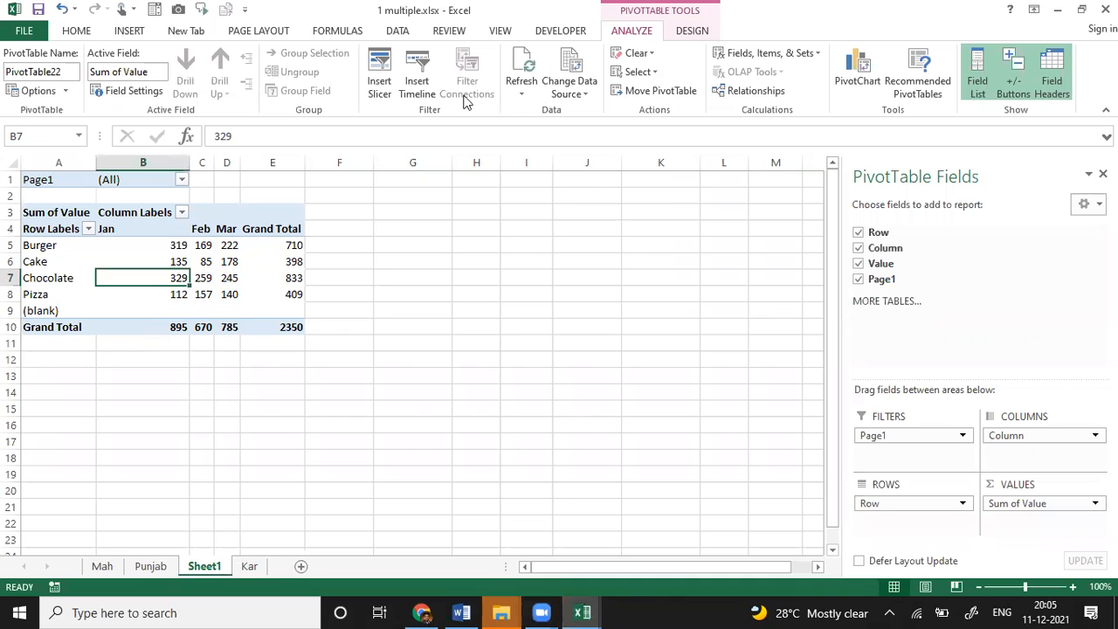
left_click(224, 260)
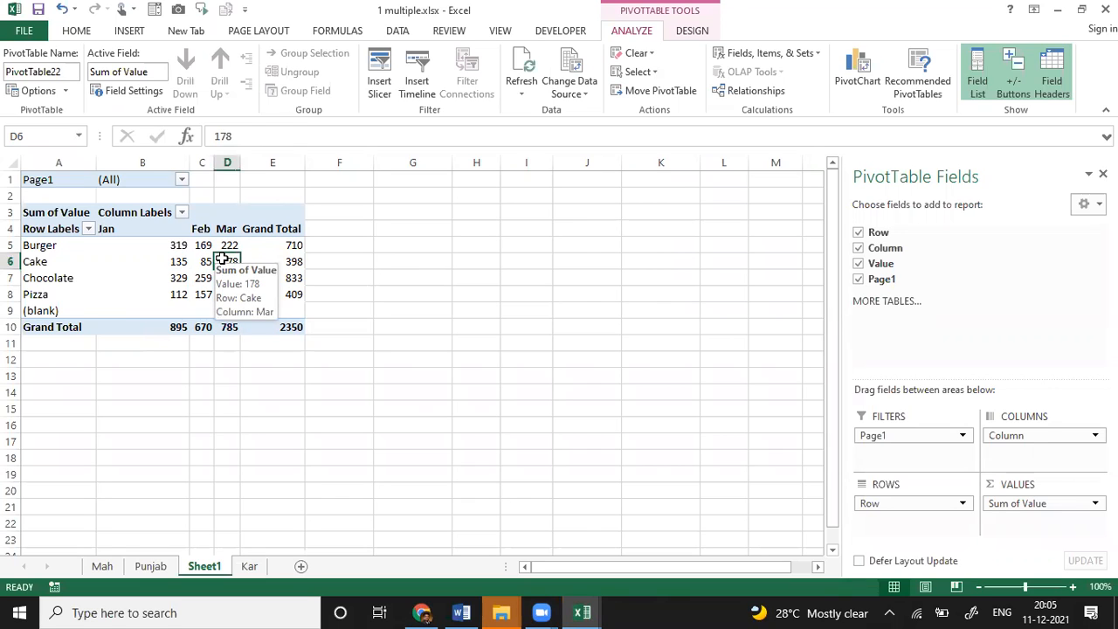
left_click(133, 261)
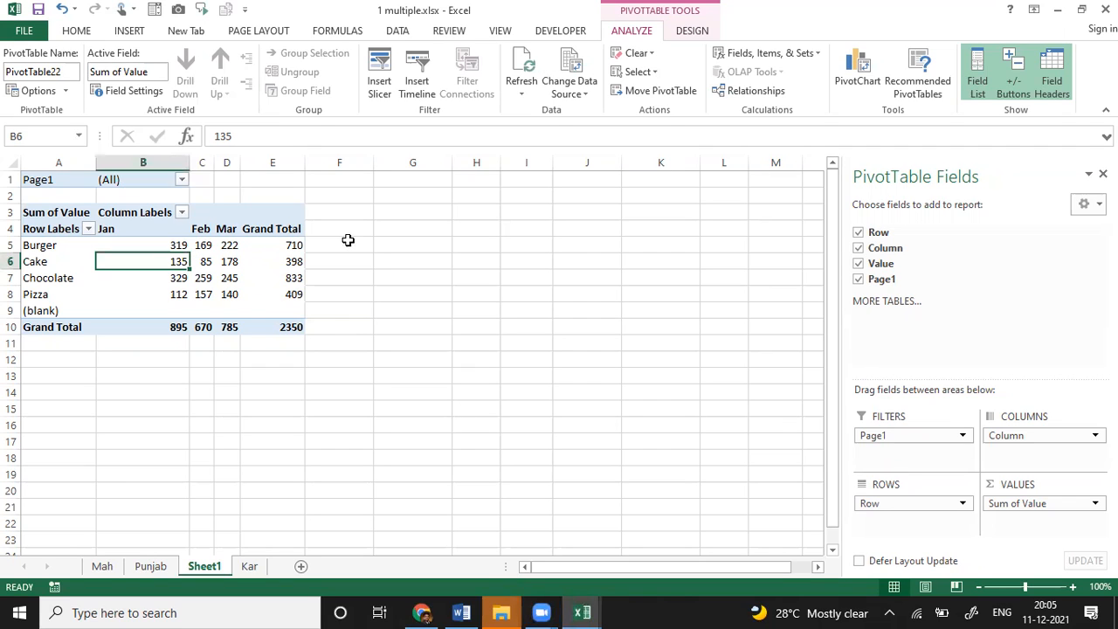
left_click(243, 277)
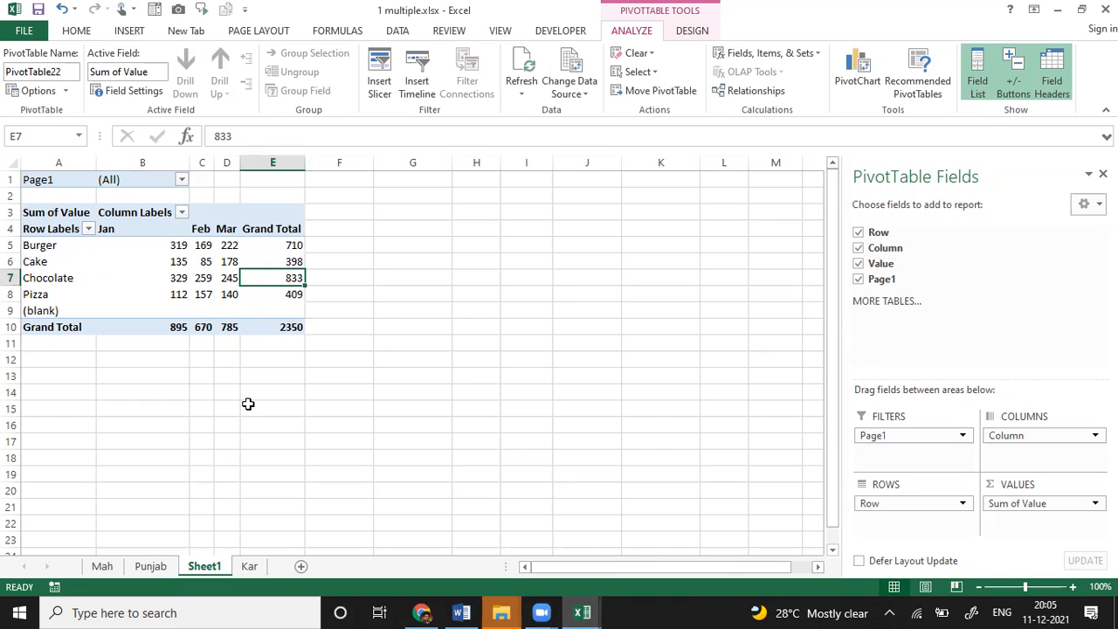
left_click(248, 404)
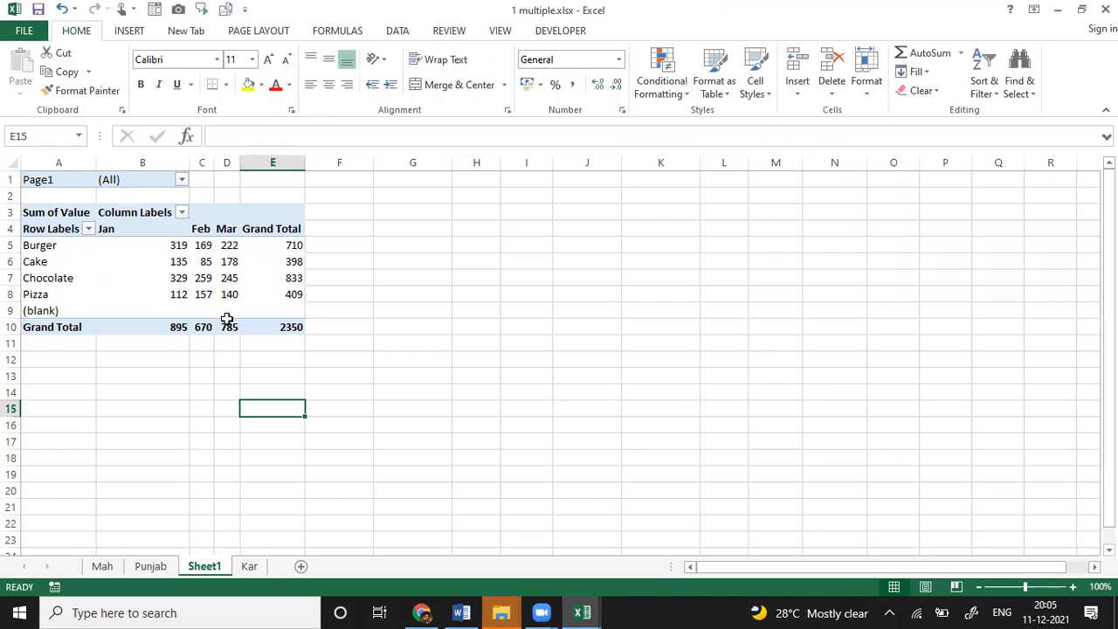
left_click(193, 278)
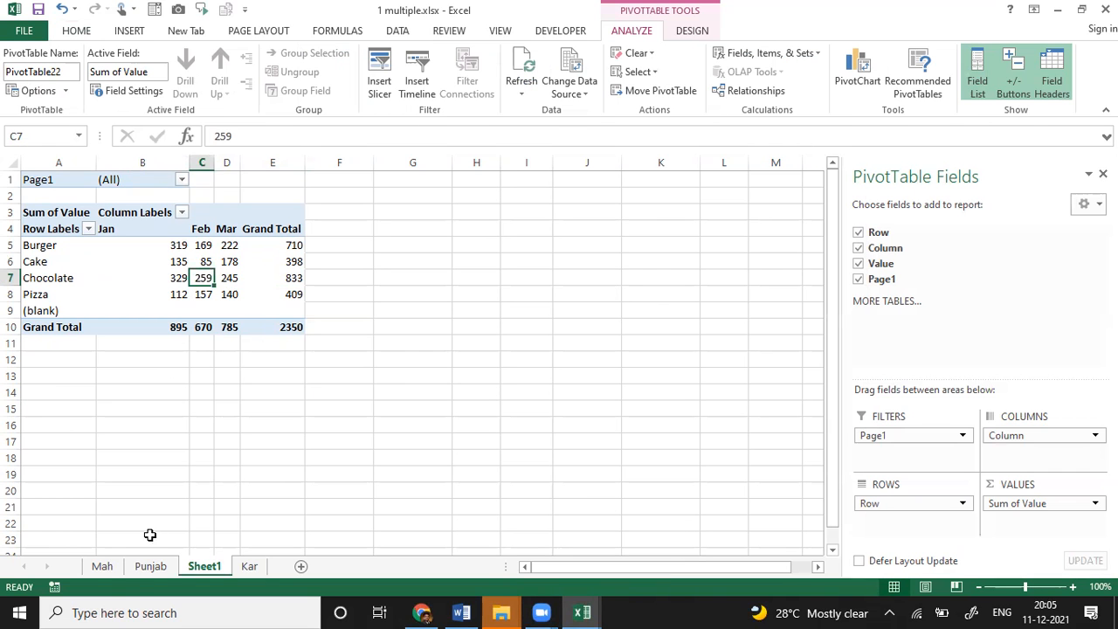
Look through the source tables on the Mah, Punjab and Kar sheets
left_click(101, 567)
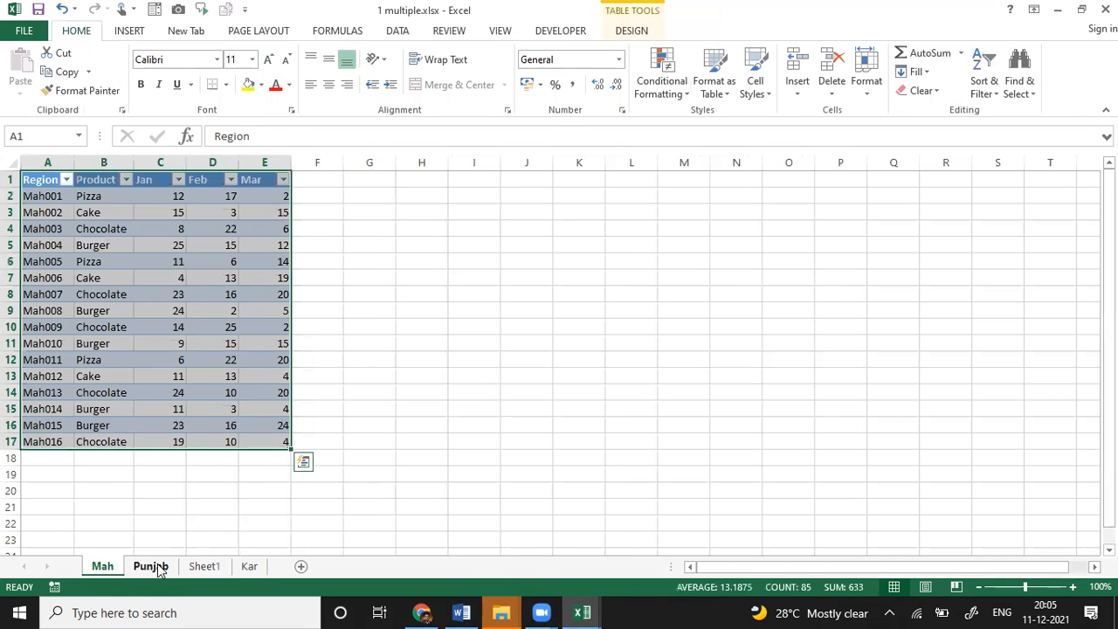
left_click(157, 567)
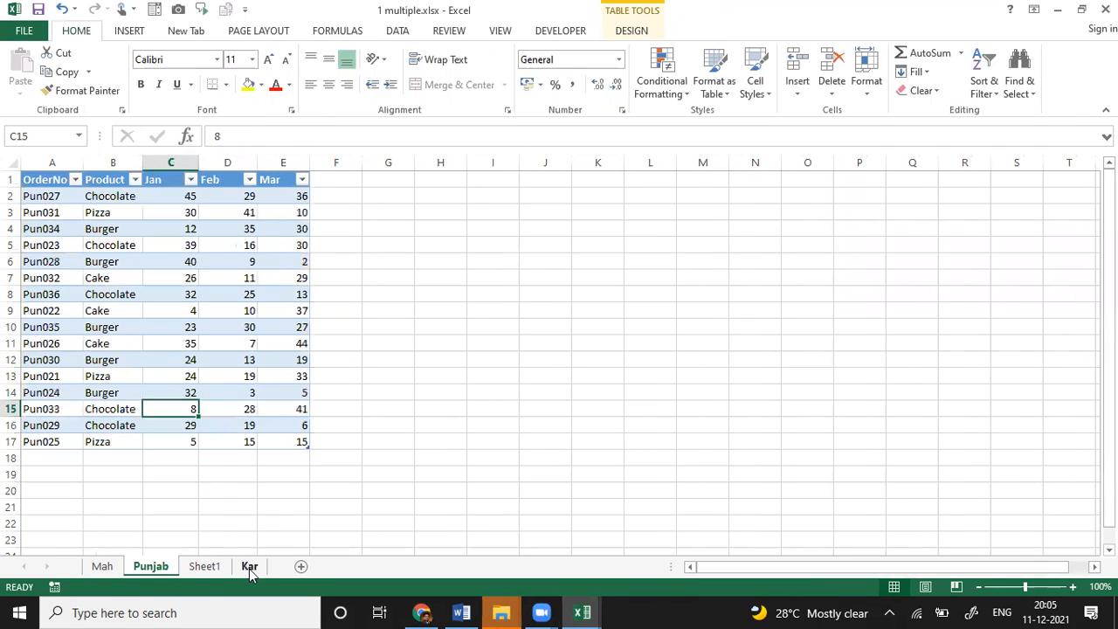
left_click(249, 567)
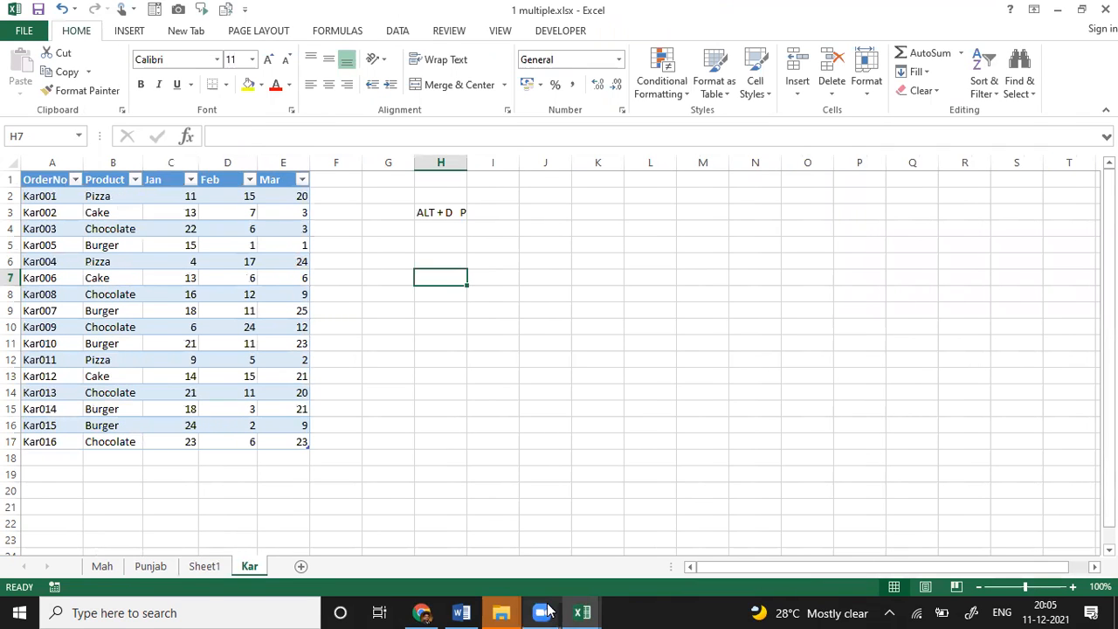
Switch to the 2 studMks.xlsx workbook and view the tables on its master and mks sheets
left_click(581, 611)
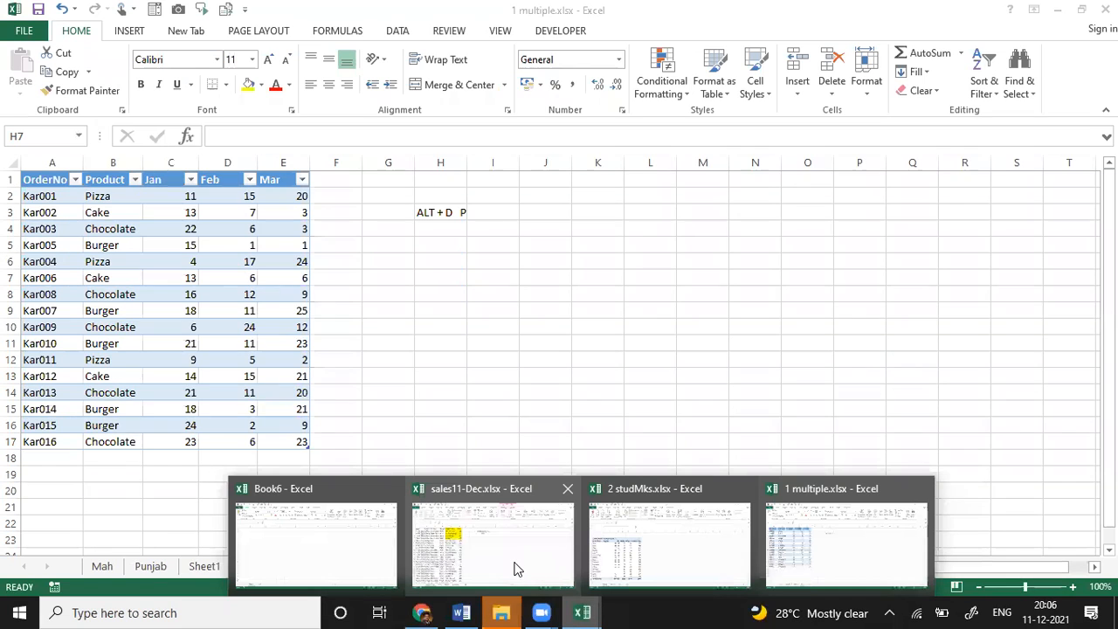
left_click(517, 569)
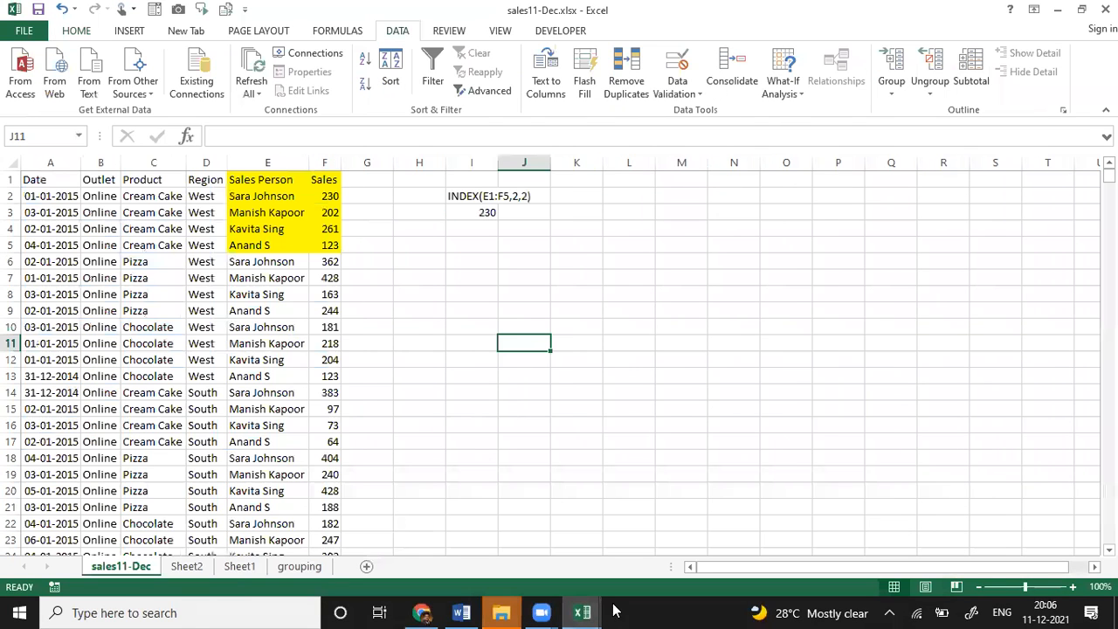
left_click(581, 612)
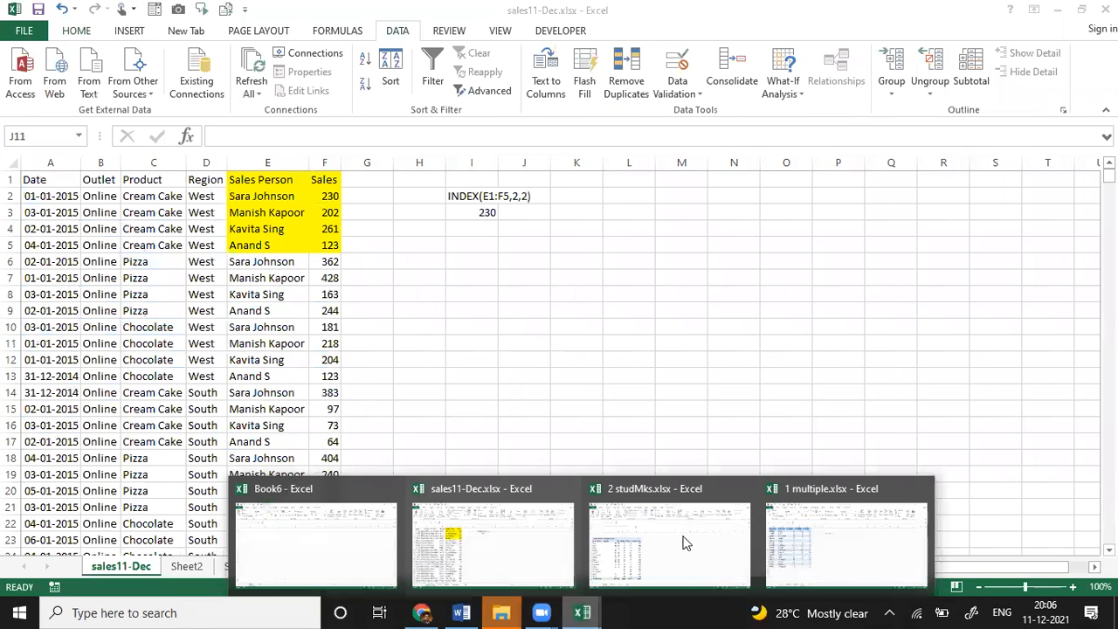
left_click(669, 545)
left_click(169, 568)
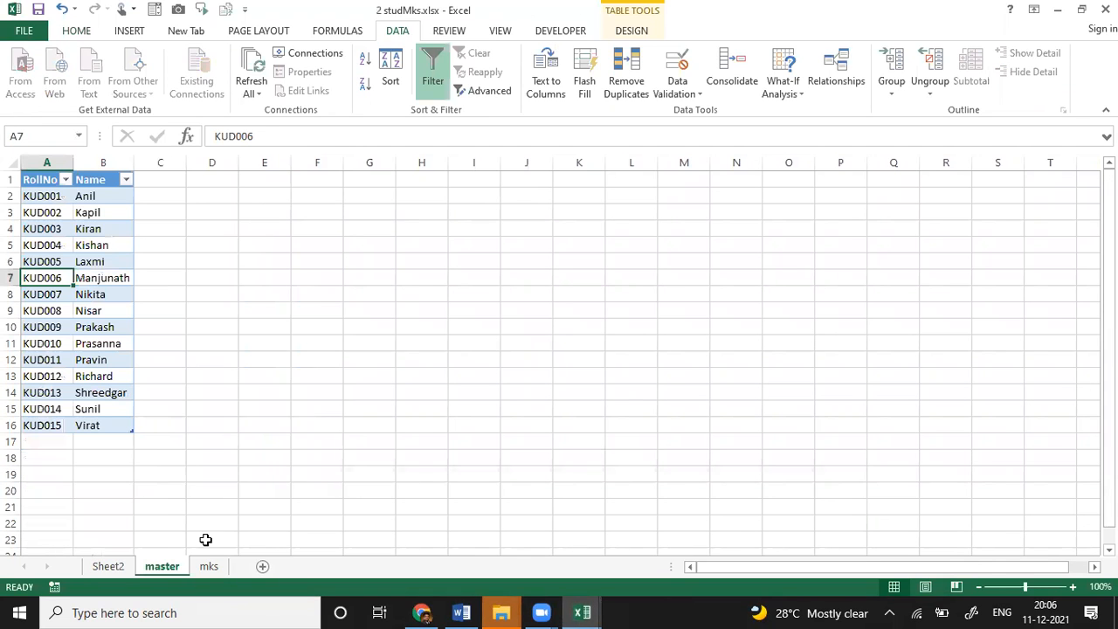
left_click(206, 569)
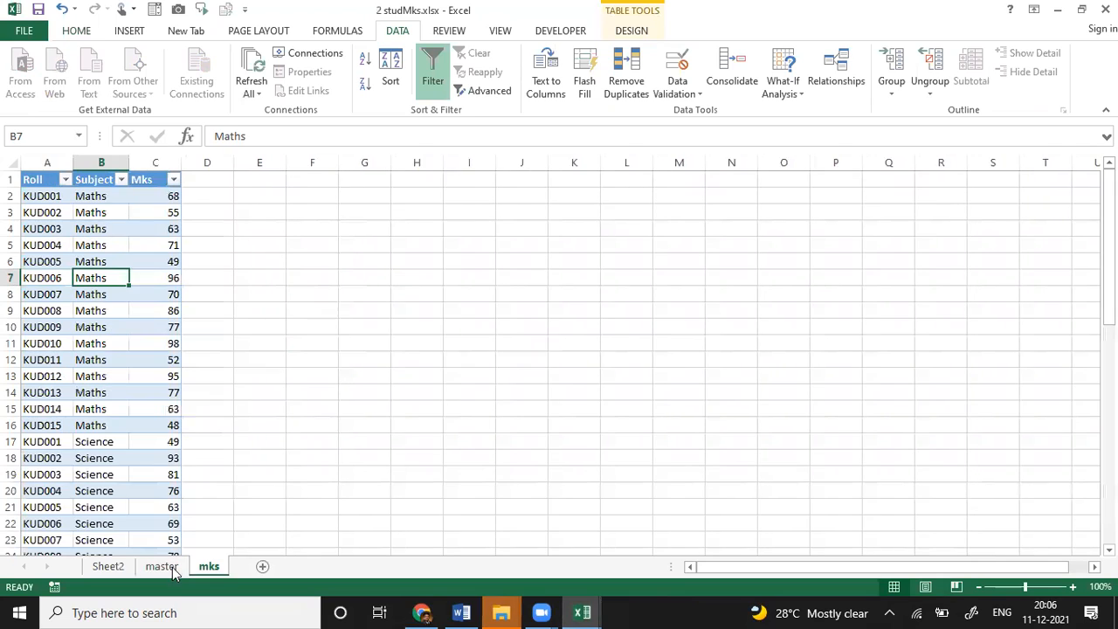
Review the master table and the marks PivotTable with its field list on Sheet2
key("ctrl+Page_Up")
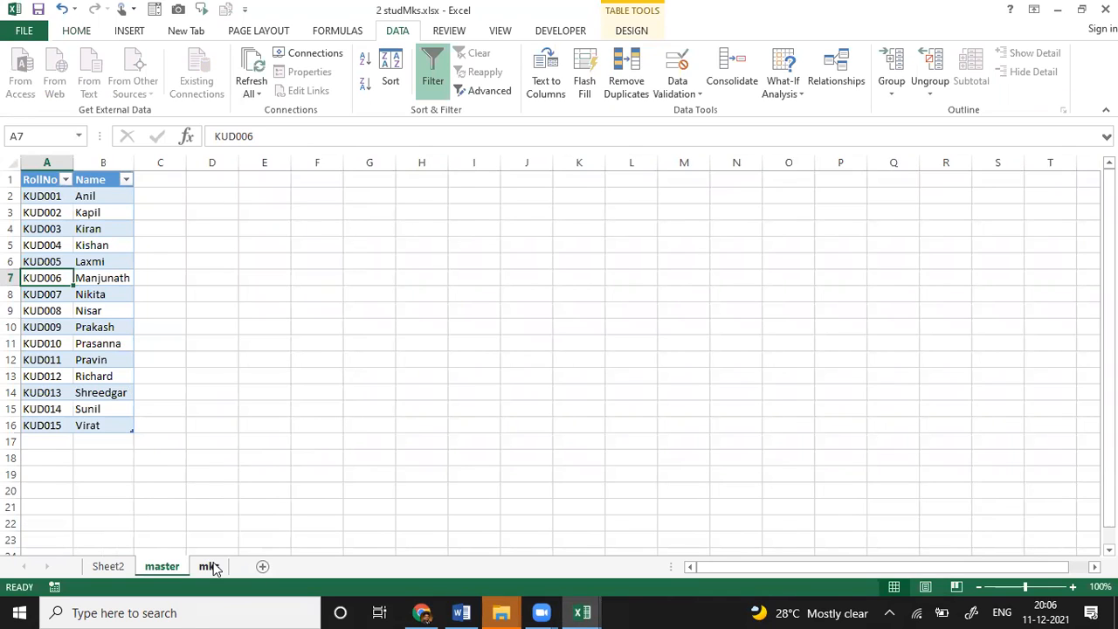
key("ctrl+Page_Up")
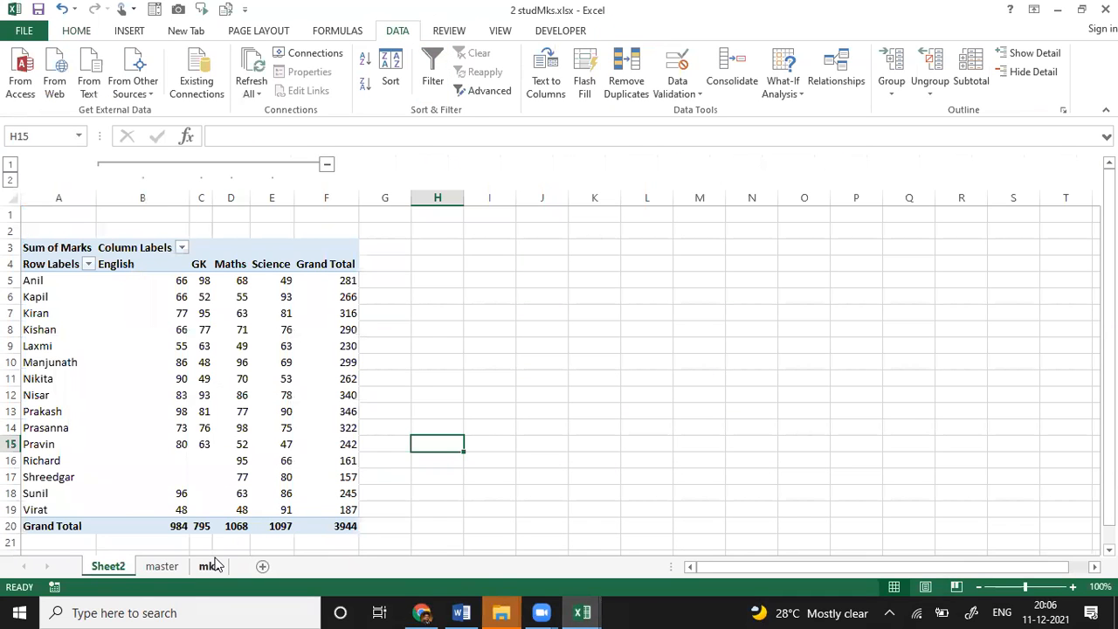
left_click(340, 455)
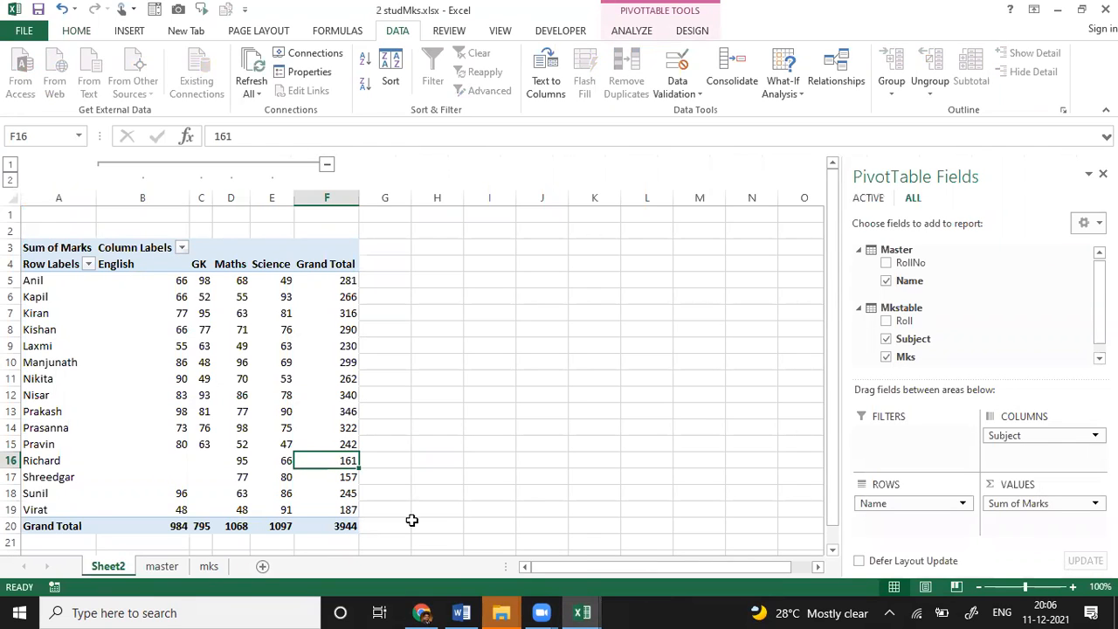
Switch to File Explorer and open grouping data.xlsx from the sat11-dec folder
left_click(502, 612)
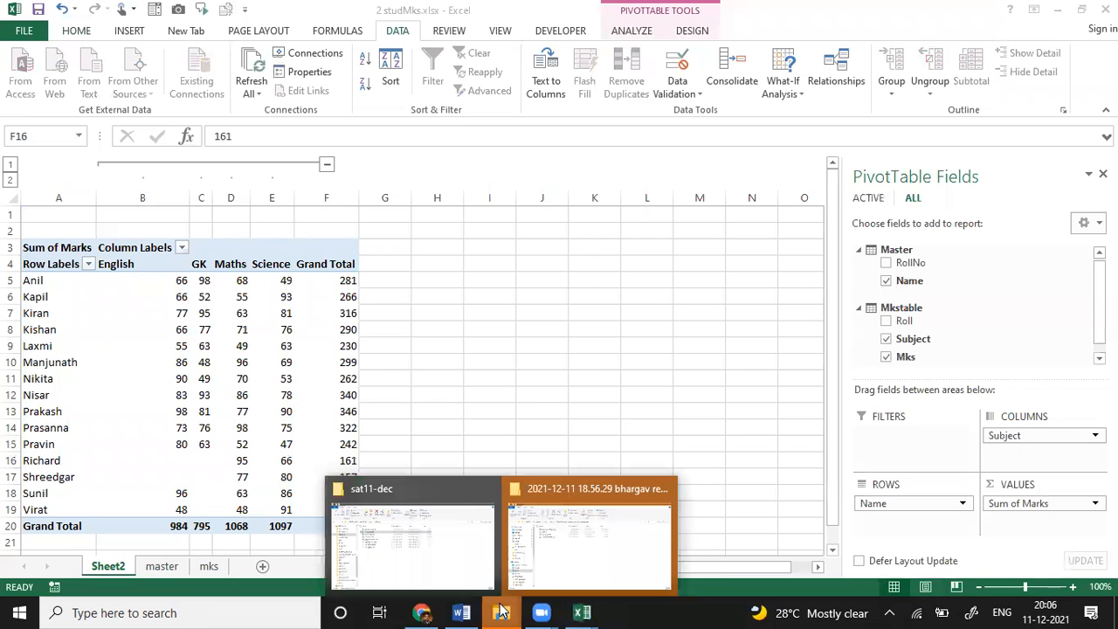
left_click(588, 551)
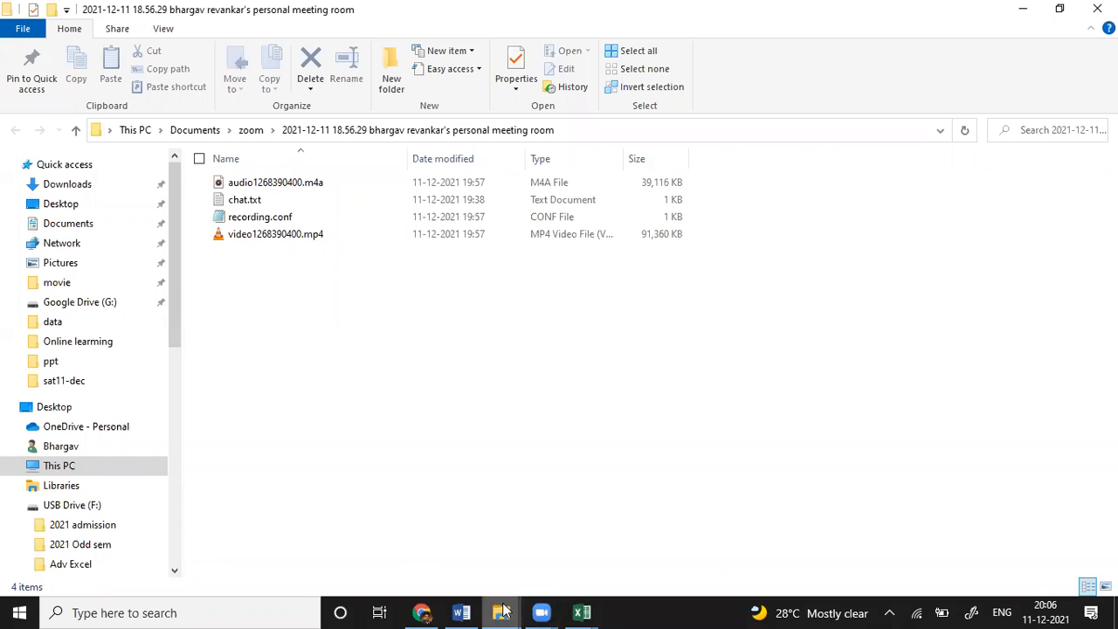
left_click(450, 556)
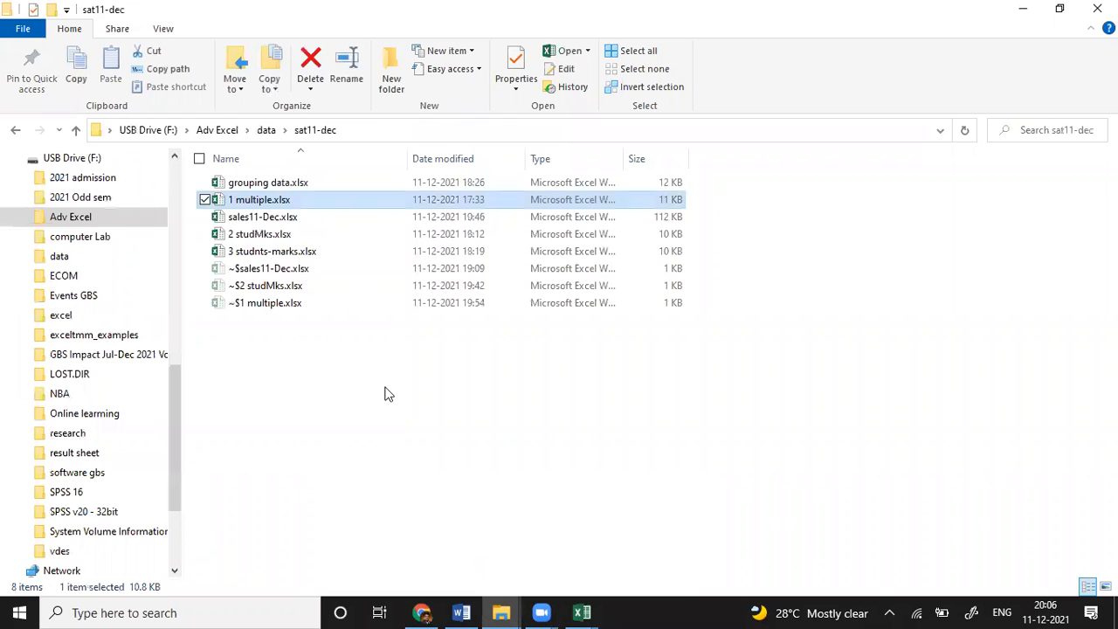
left_click(278, 183)
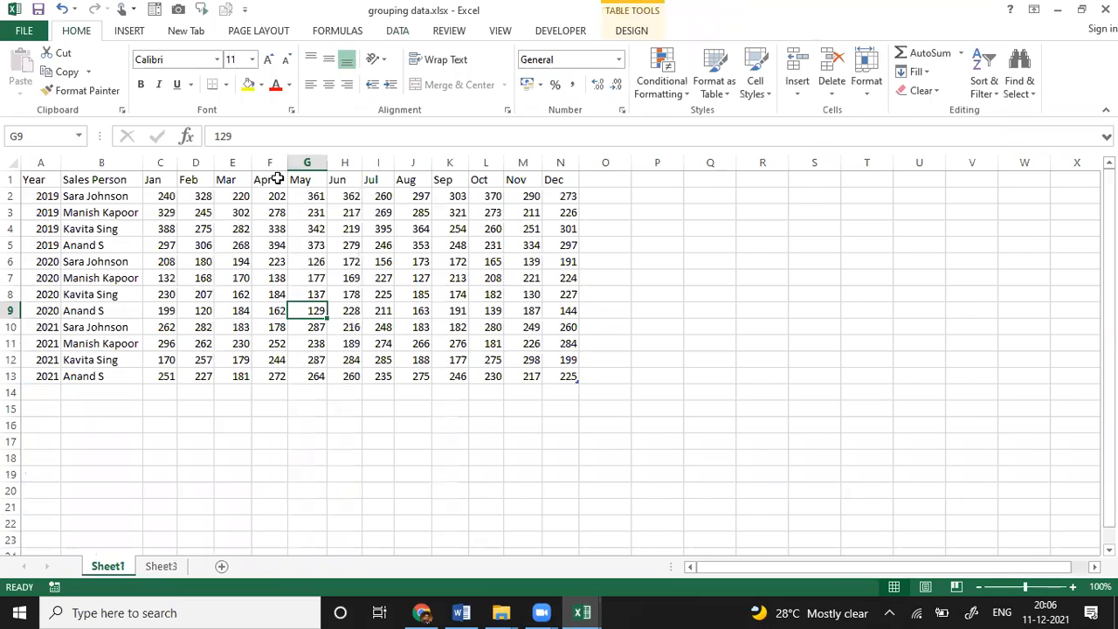
View the 2017 and 2018 sales data on Sheet3 and return to Sheet1
left_click(161, 567)
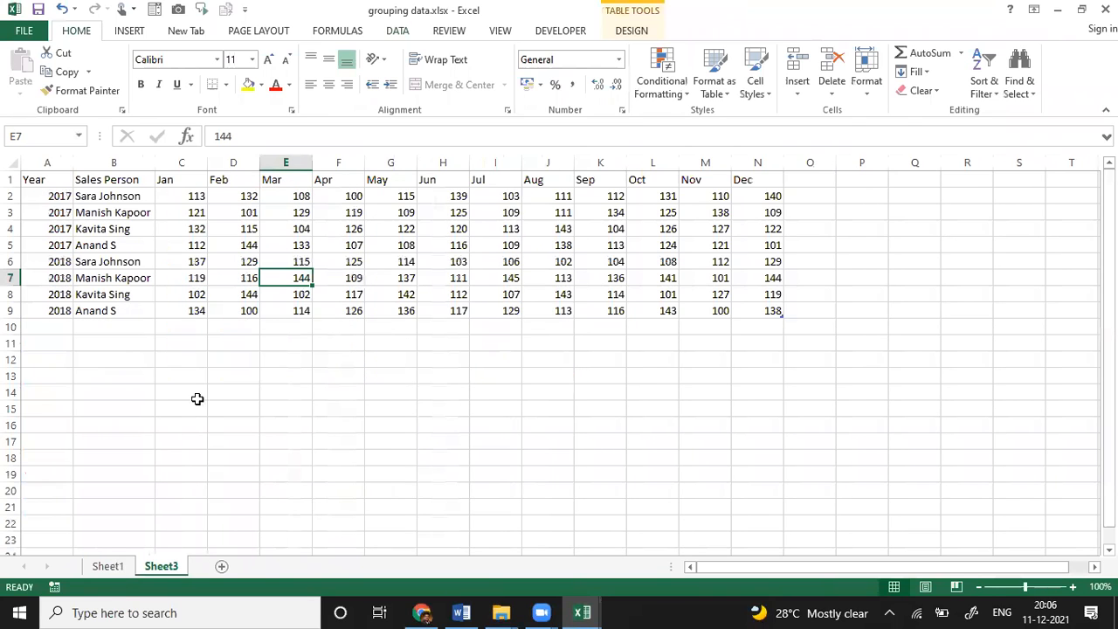
key("ctrl+Page_Up")
left_click(203, 375)
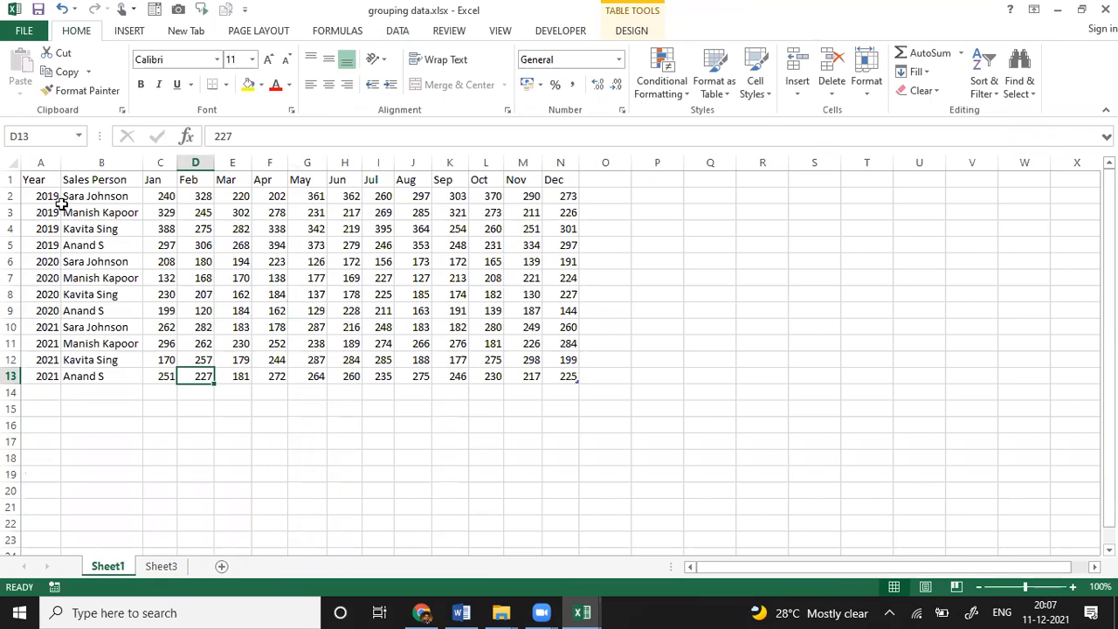
Fill the 2019 and 2021 year cells in column A with yellow
left_click_drag(38, 196, 43, 244)
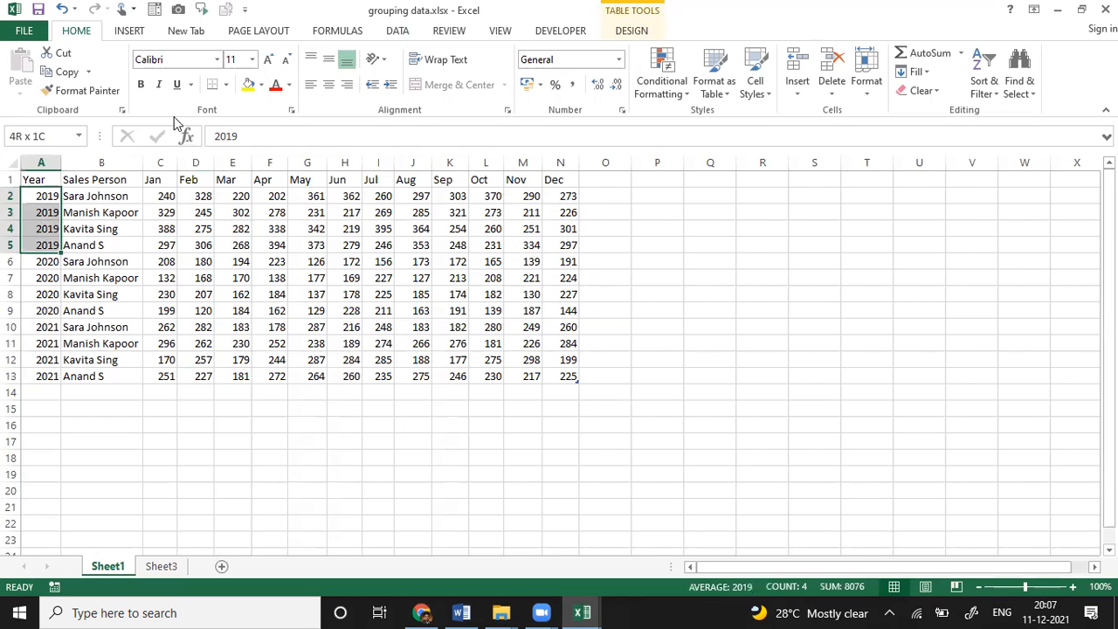
left_click(249, 85)
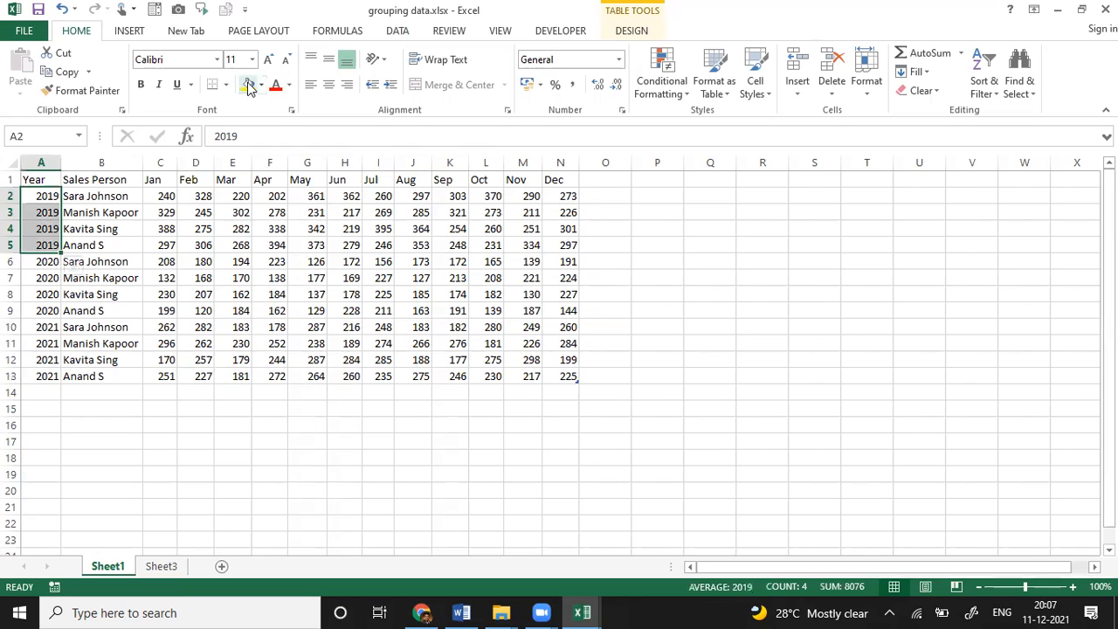
left_click(48, 326)
double_click(51, 327)
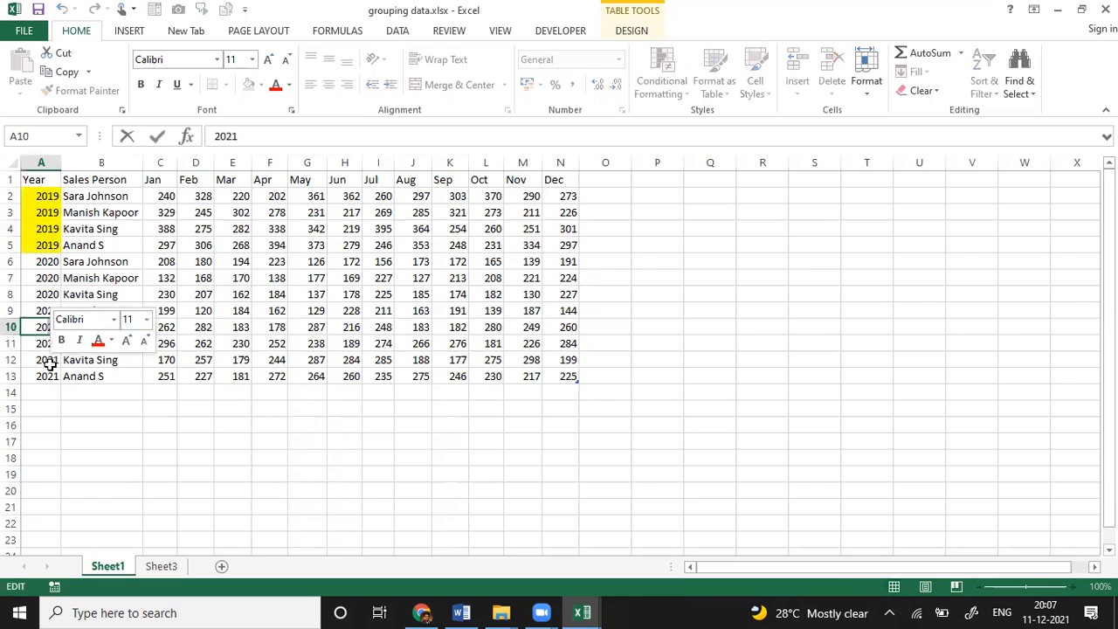
key("Escape")
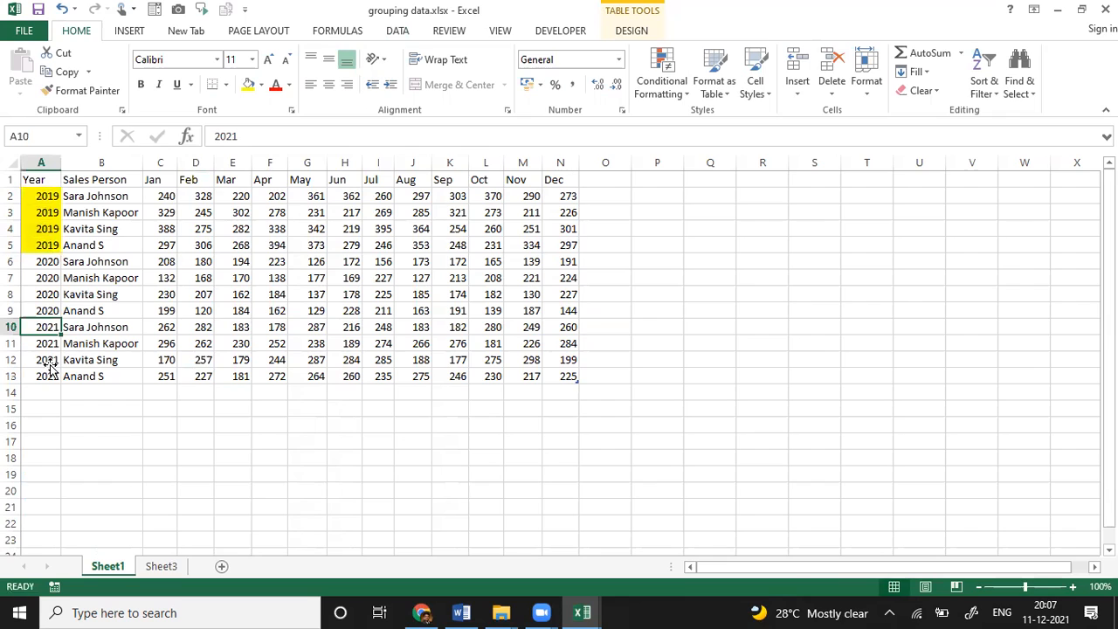
left_click(48, 376, "shift")
left_click(248, 84)
left_click(221, 308)
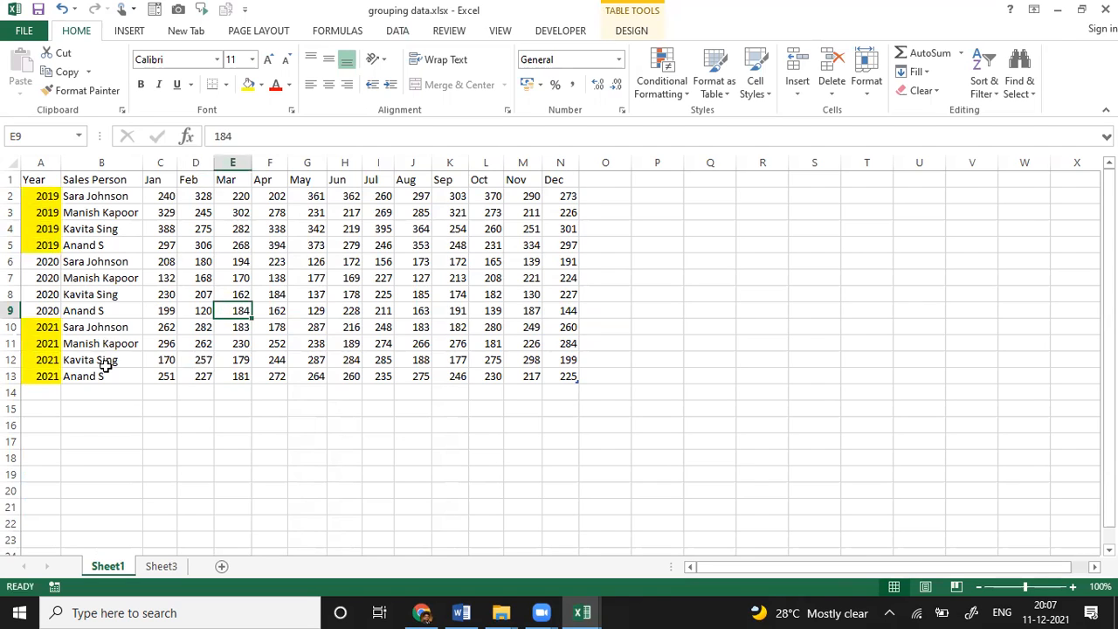
left_click(336, 295)
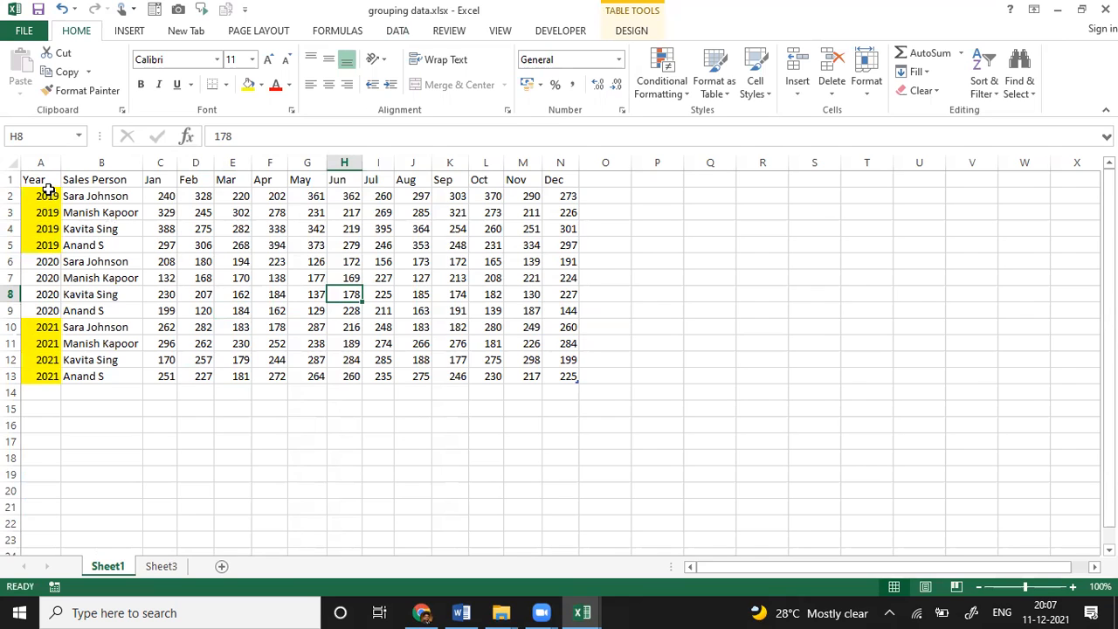
left_click_drag(39, 179, 573, 374)
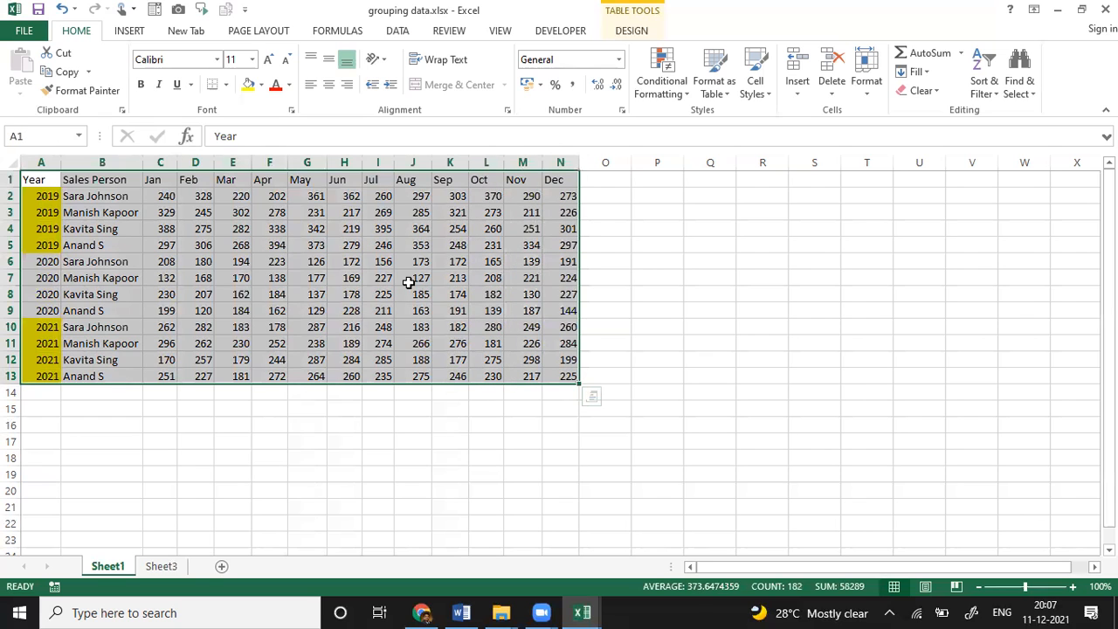
left_click(131, 33)
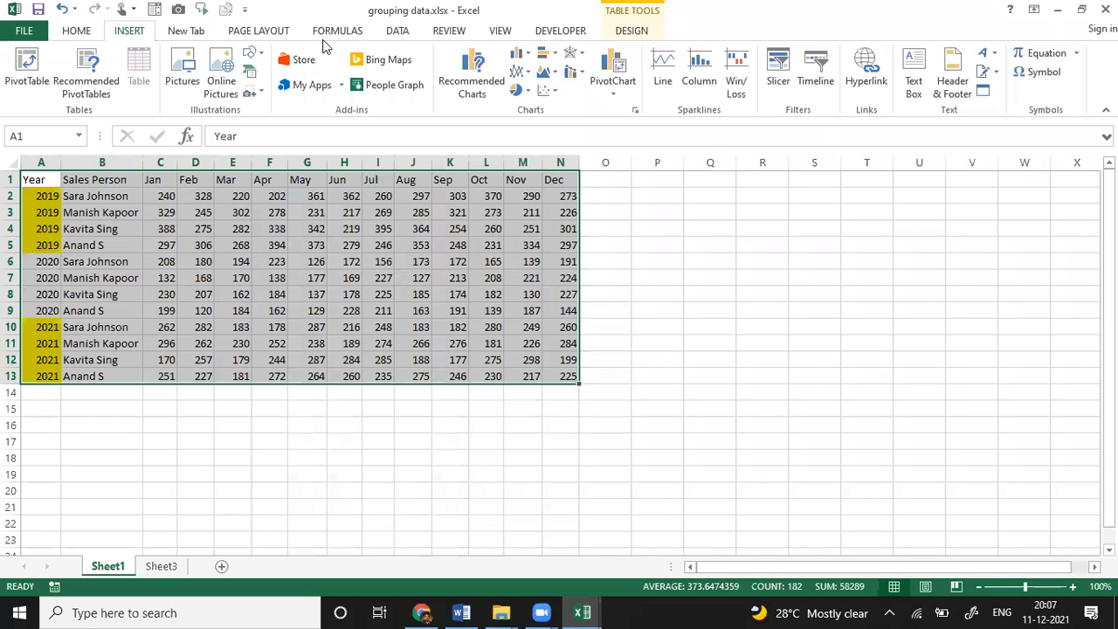
left_click(398, 32)
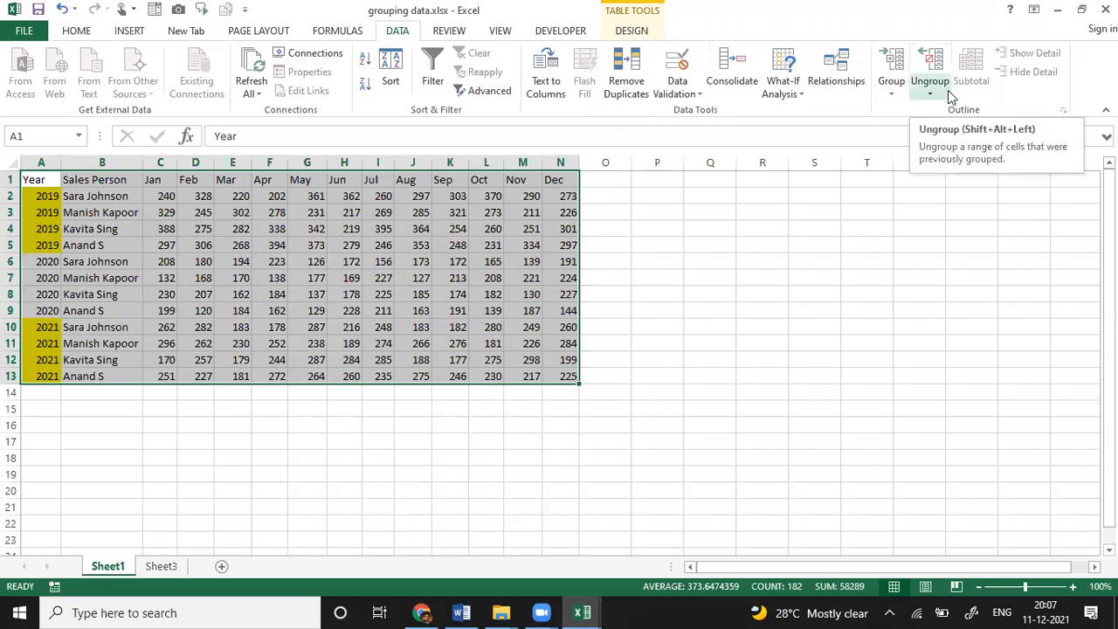
left_click(892, 94)
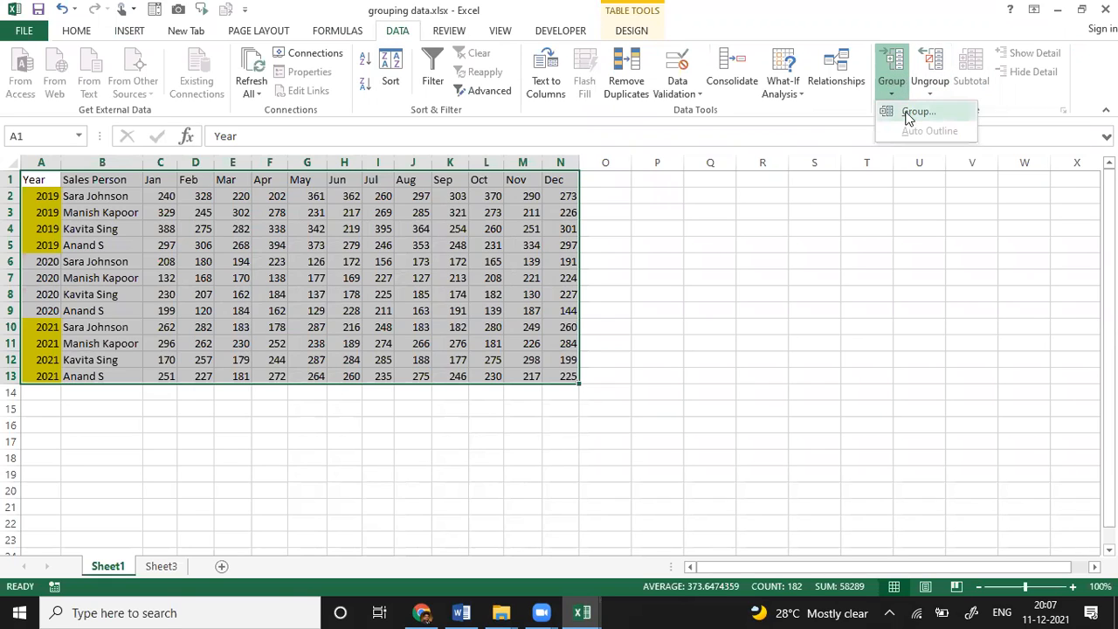
left_click(909, 119)
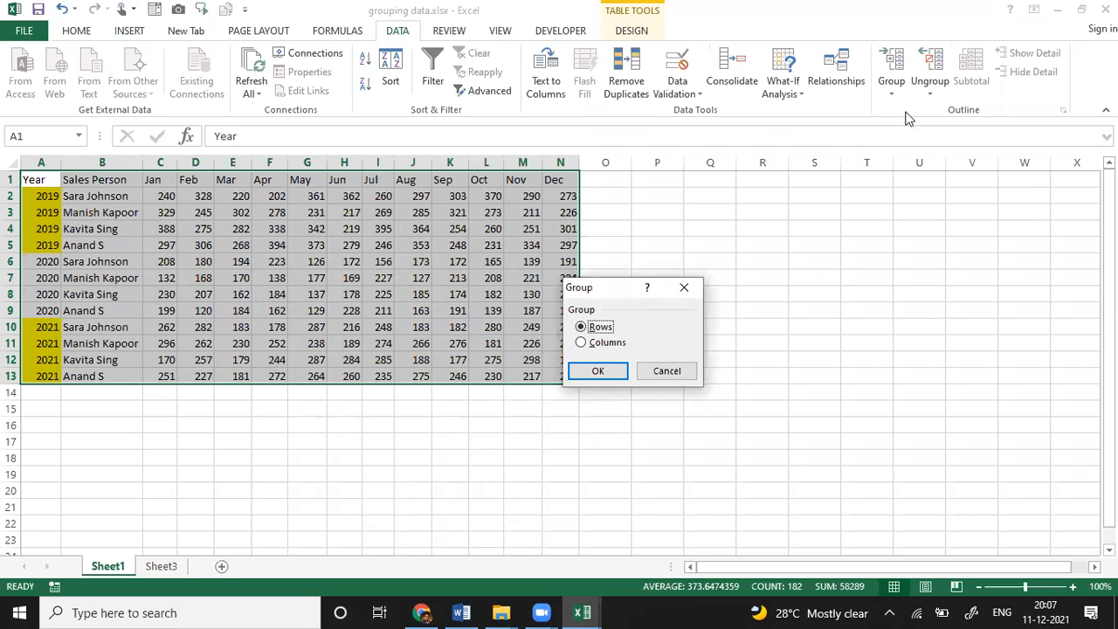
left_click(602, 345)
left_click(680, 377)
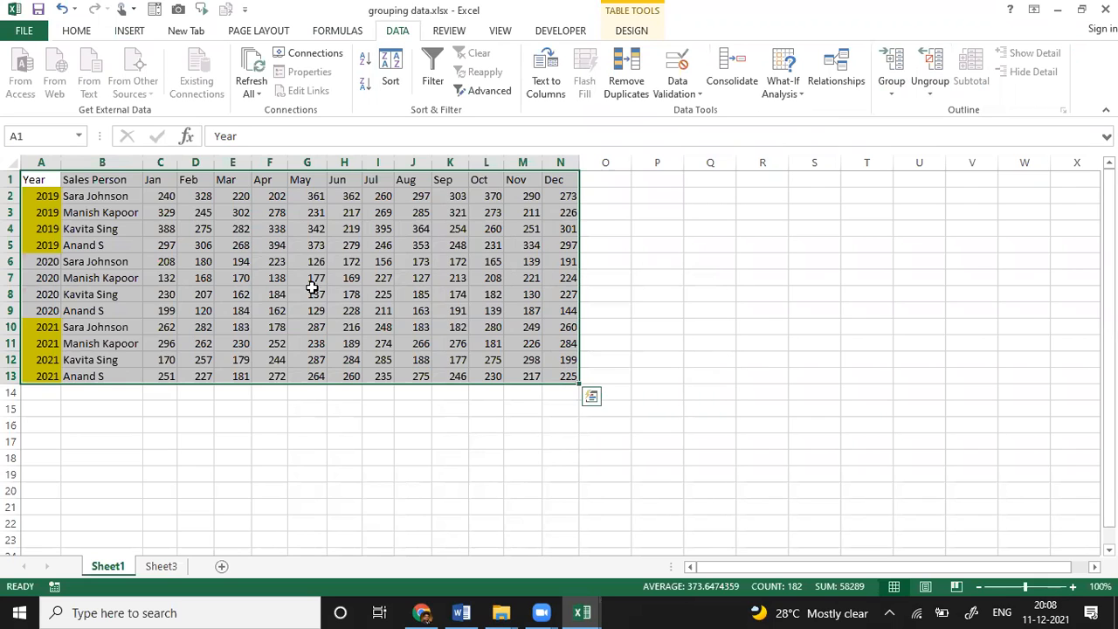
left_click(312, 287)
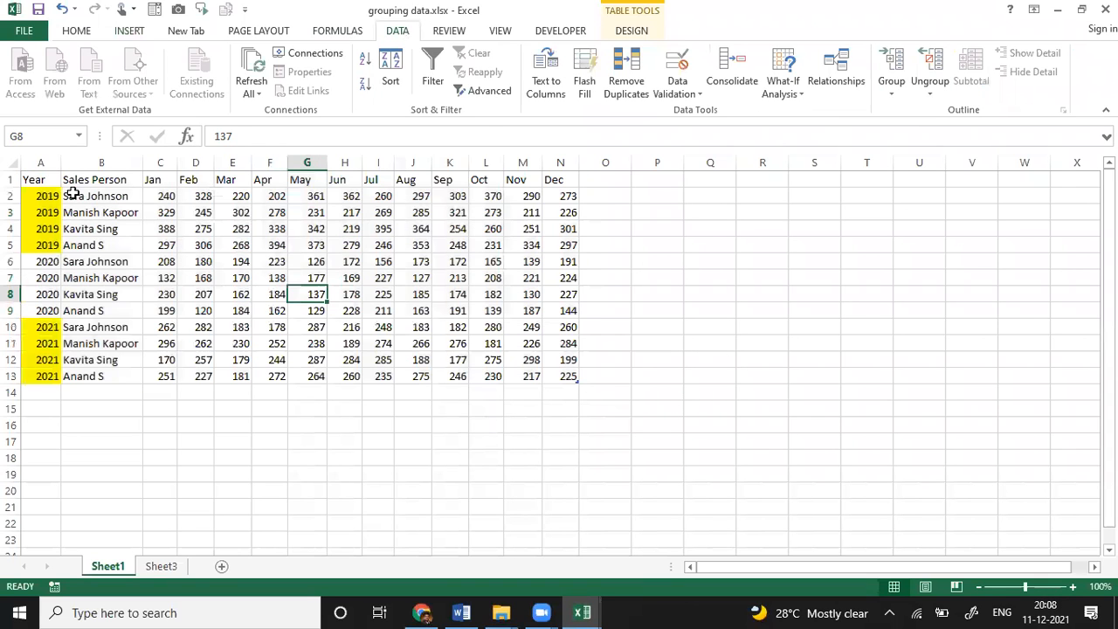
Try to group the 2019 rows 2 to 5 and the 2020 rows 6 to 9 one after the other
left_click(42, 264)
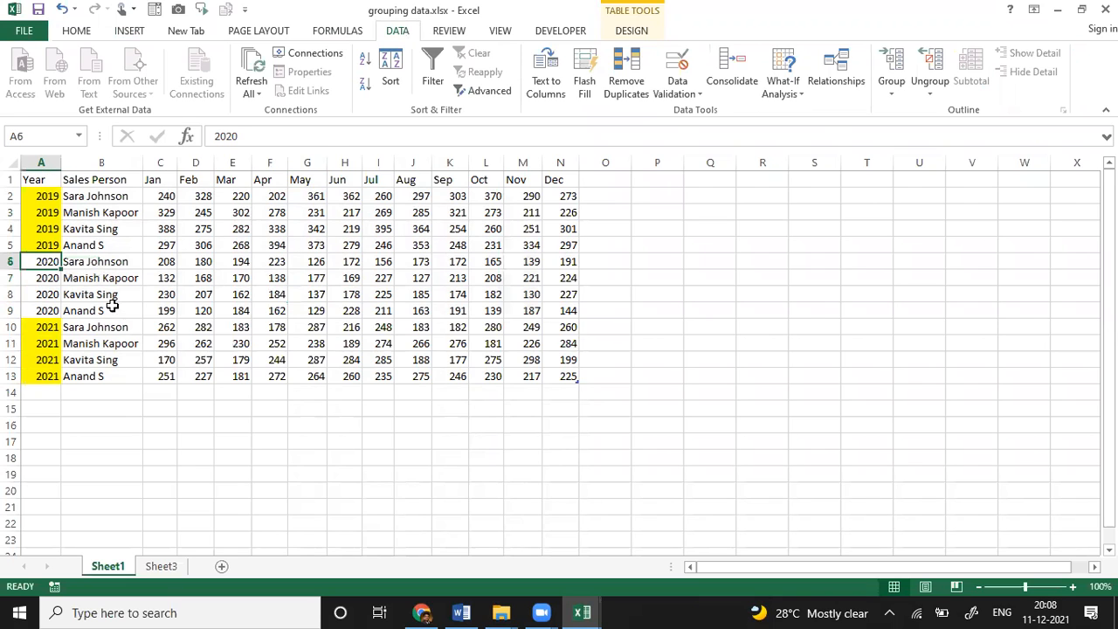
left_click_drag(12, 199, 14, 244)
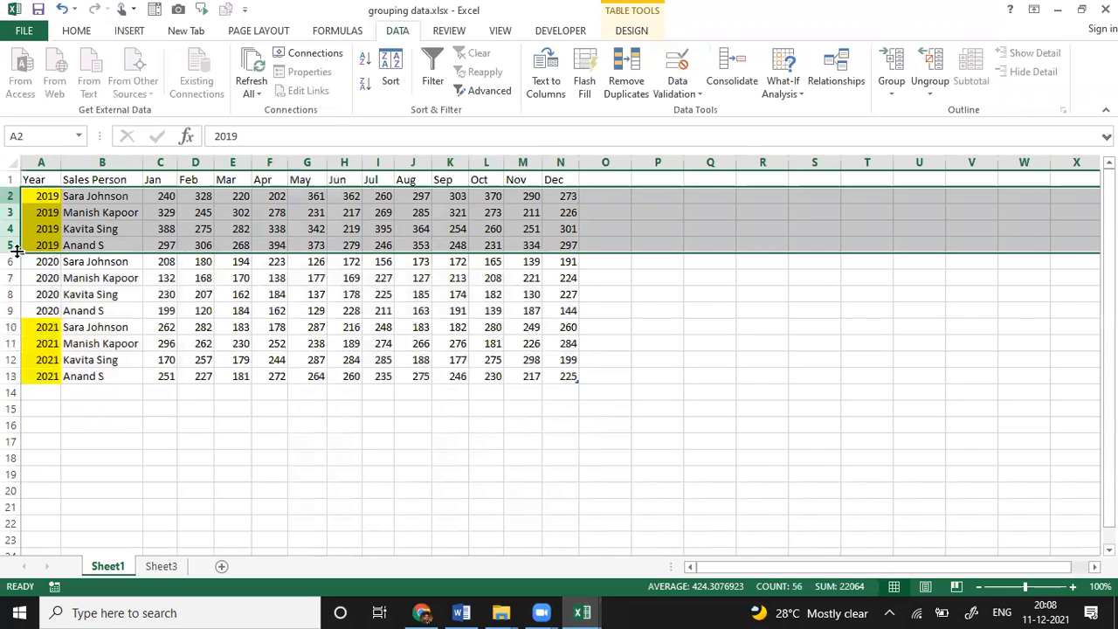
left_click(48, 276)
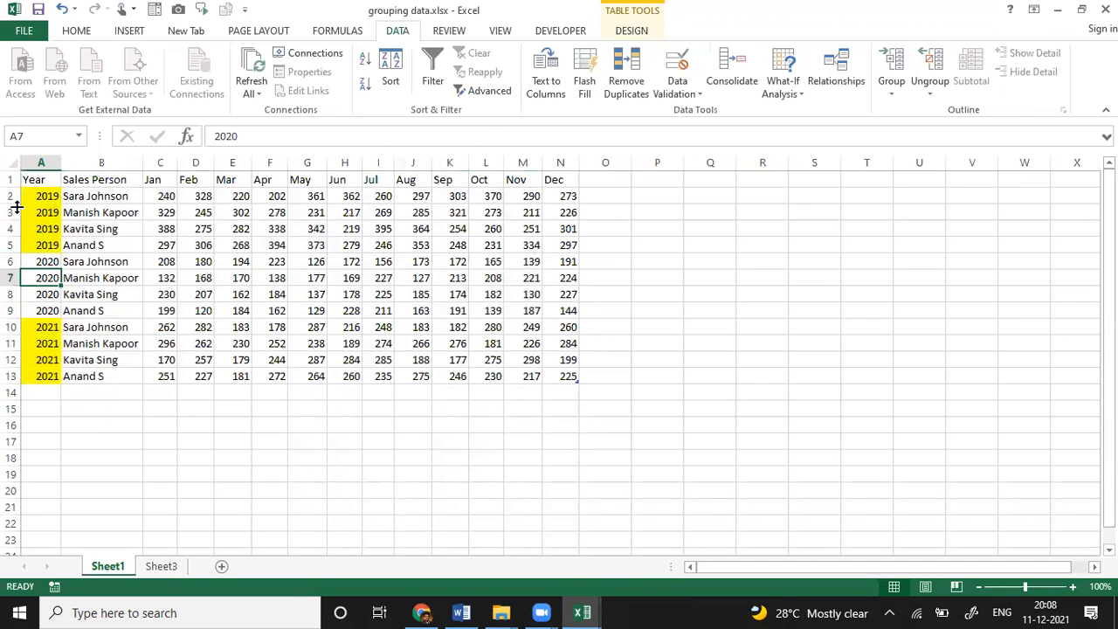
left_click_drag(13, 196, 16, 249)
left_click(895, 70)
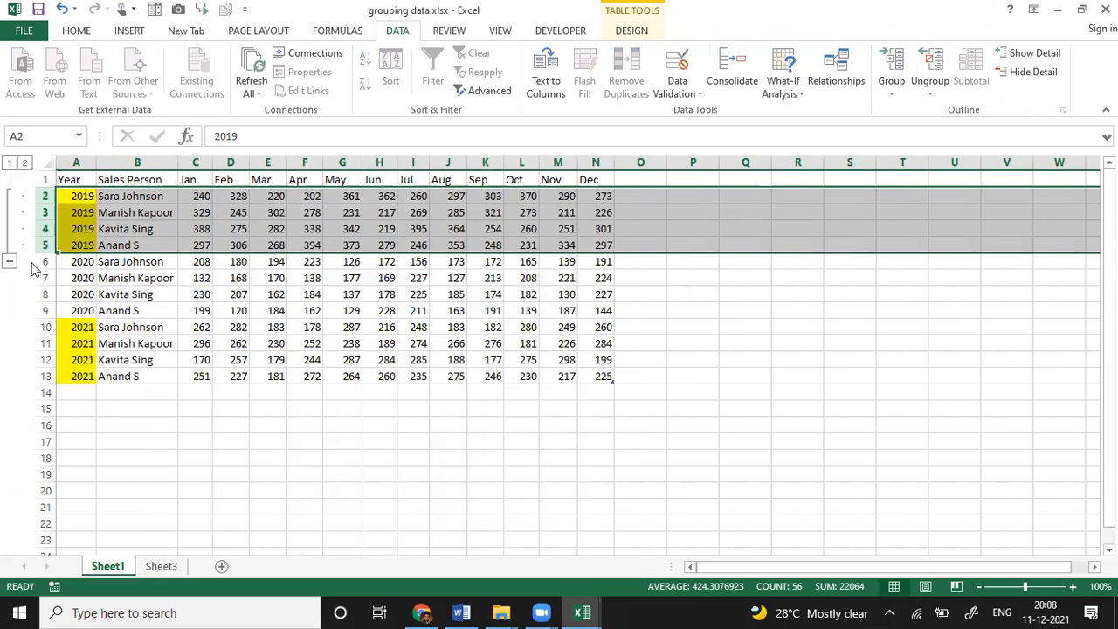
left_click_drag(43, 264, 45, 310)
left_click(895, 70)
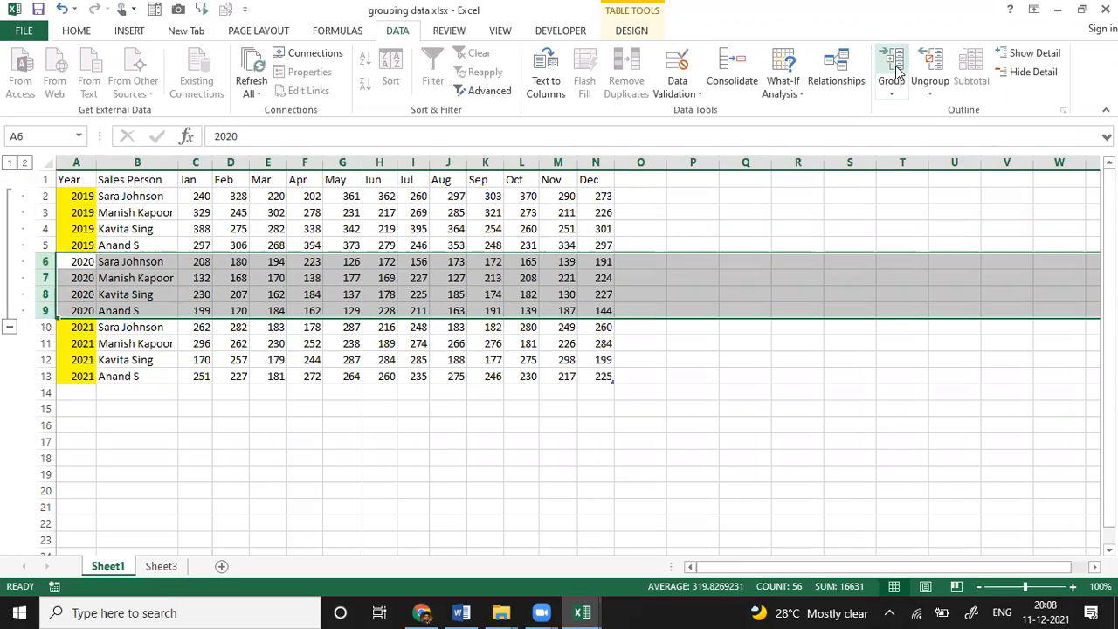
Undo the grouping of the 2019 and 2020 rows
key("ctrl+z")
key("ctrl+z")
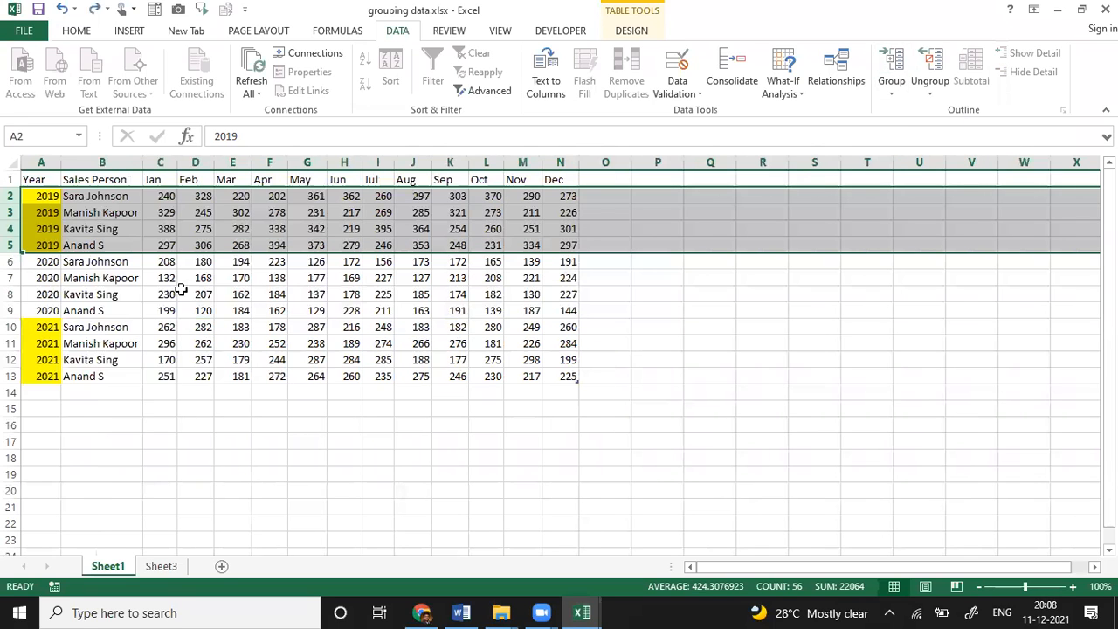
left_click(147, 263)
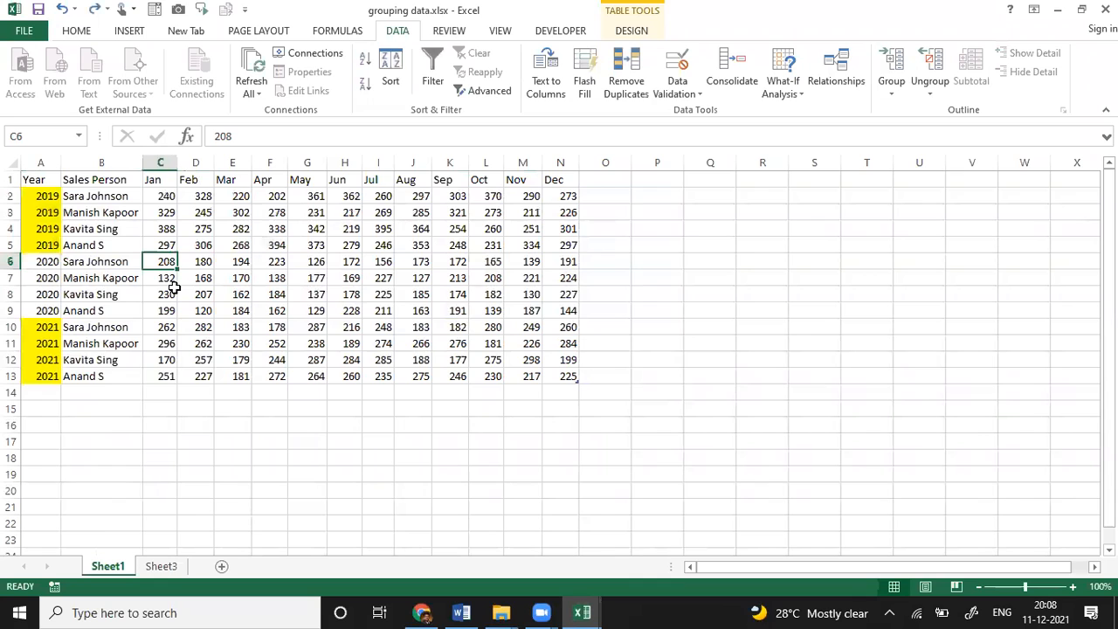
Group all data rows from 2 to 13 together and remove that grouping again
left_click_drag(13, 195, 11, 384)
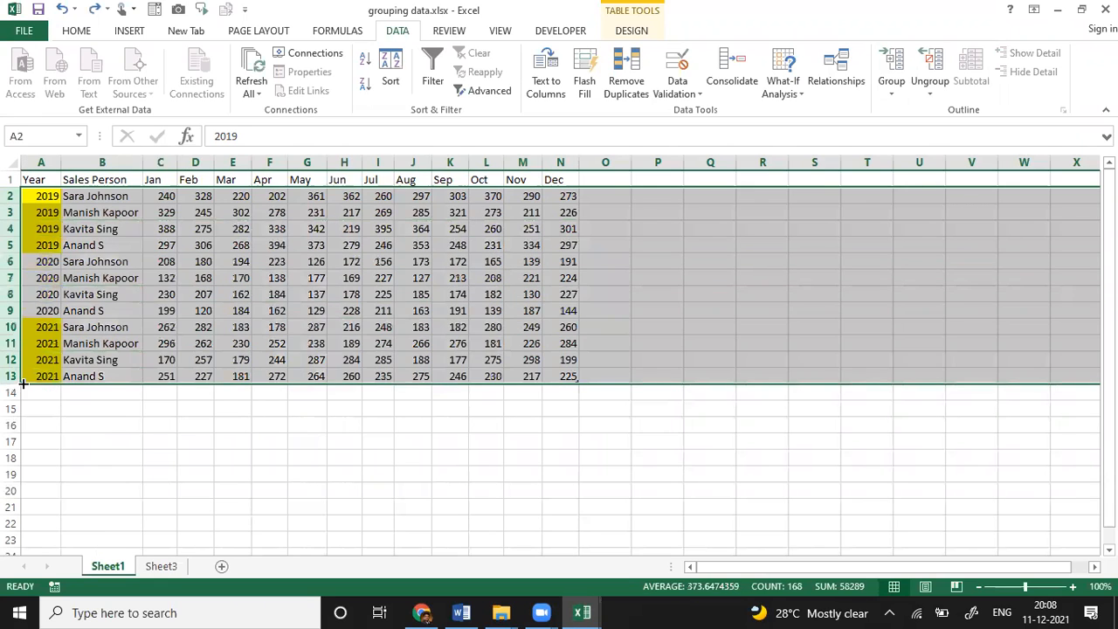
left_click(893, 74)
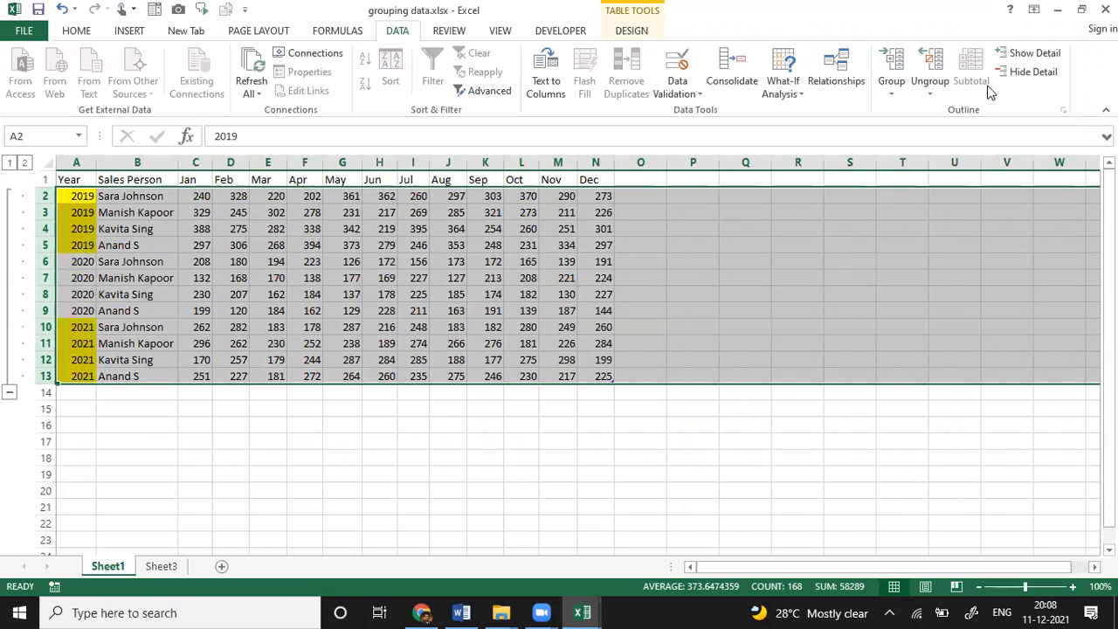
left_click(944, 105)
left_click(948, 124)
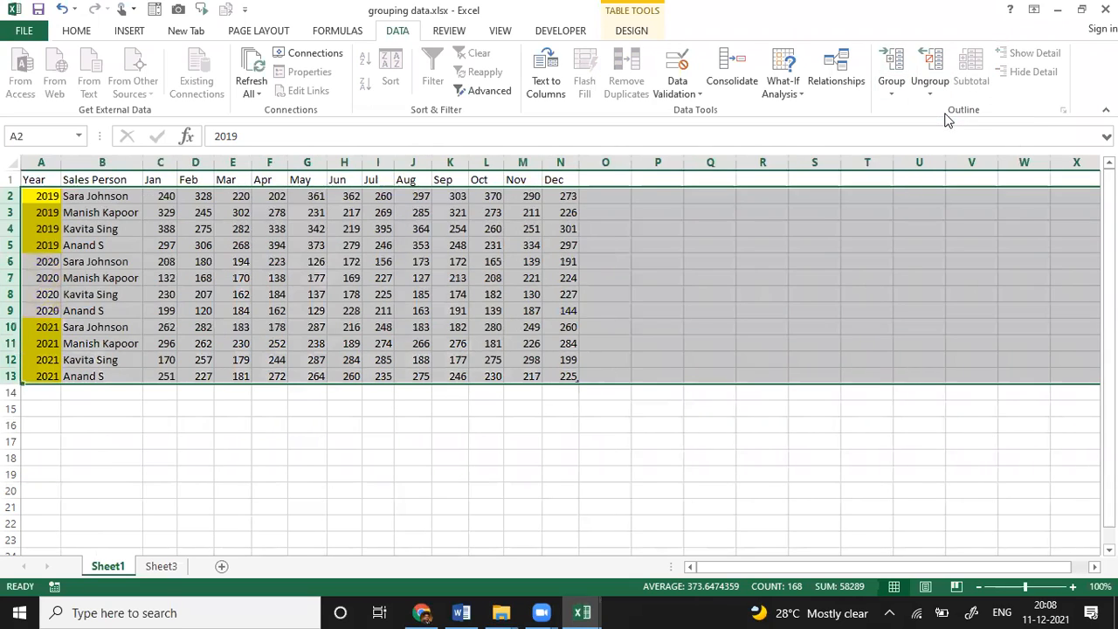
Insert a blank row above the first 2021 row and move to the first 2020 row
left_click(248, 276)
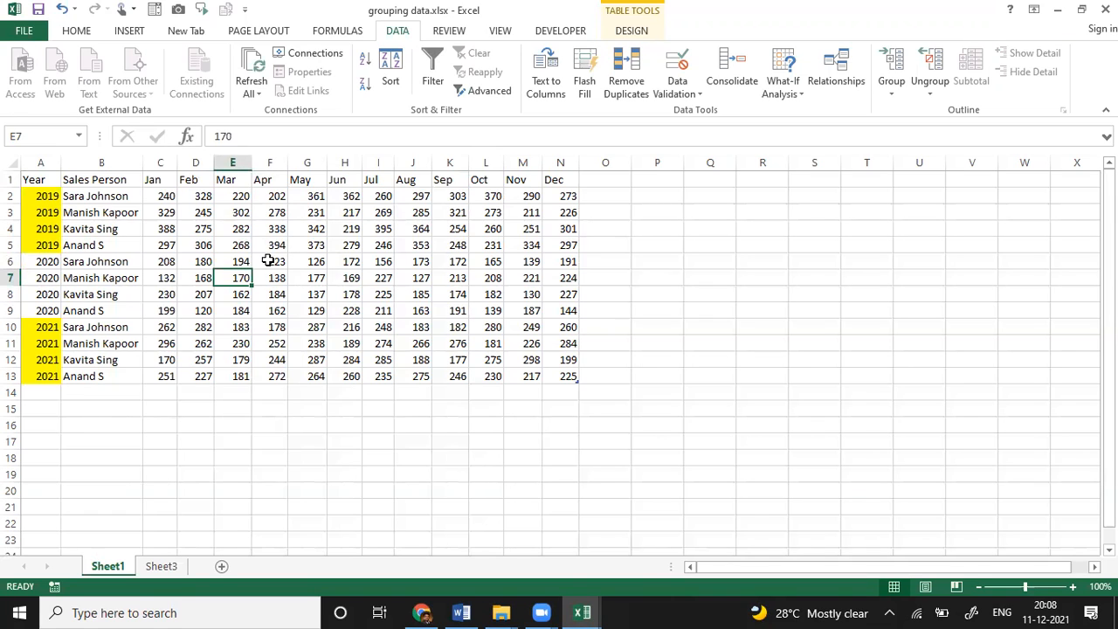
left_click(223, 306)
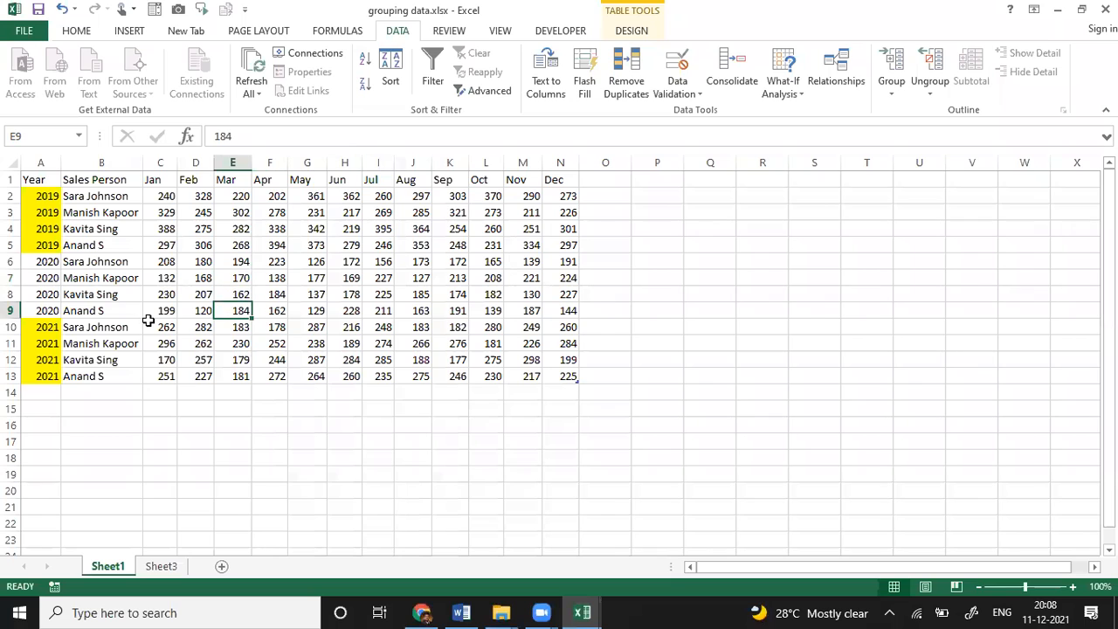
left_click(94, 326)
key("alt+i")
key("r")
key("Up")
key("Up")
key("Up")
key("Up")
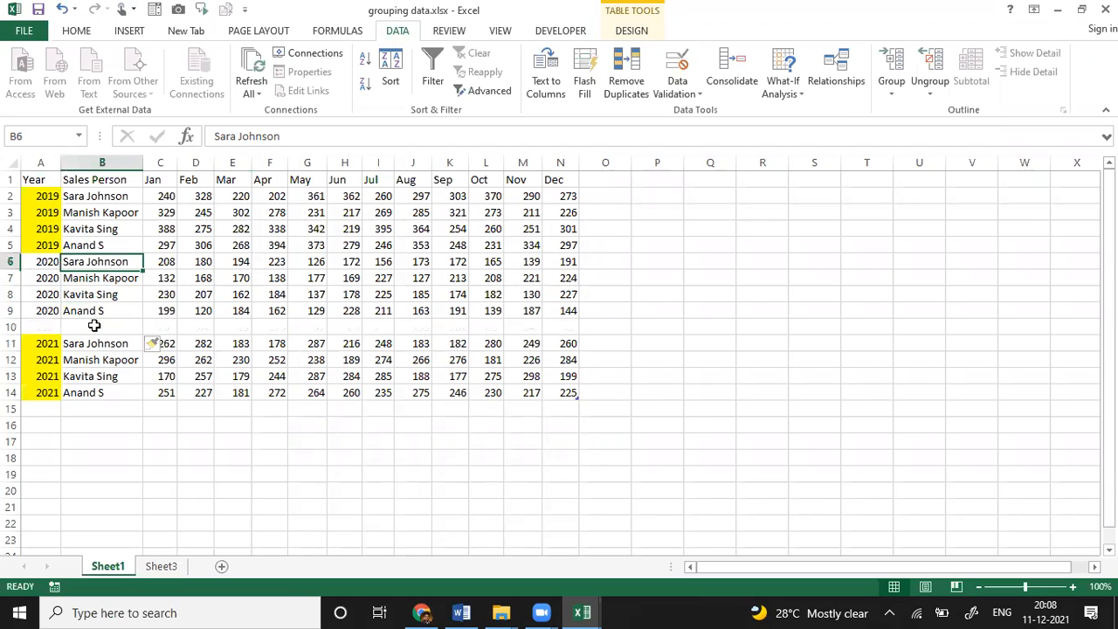
Insert a blank row above the first 2020 row and undo that insertion
key("alt+i")
key("r")
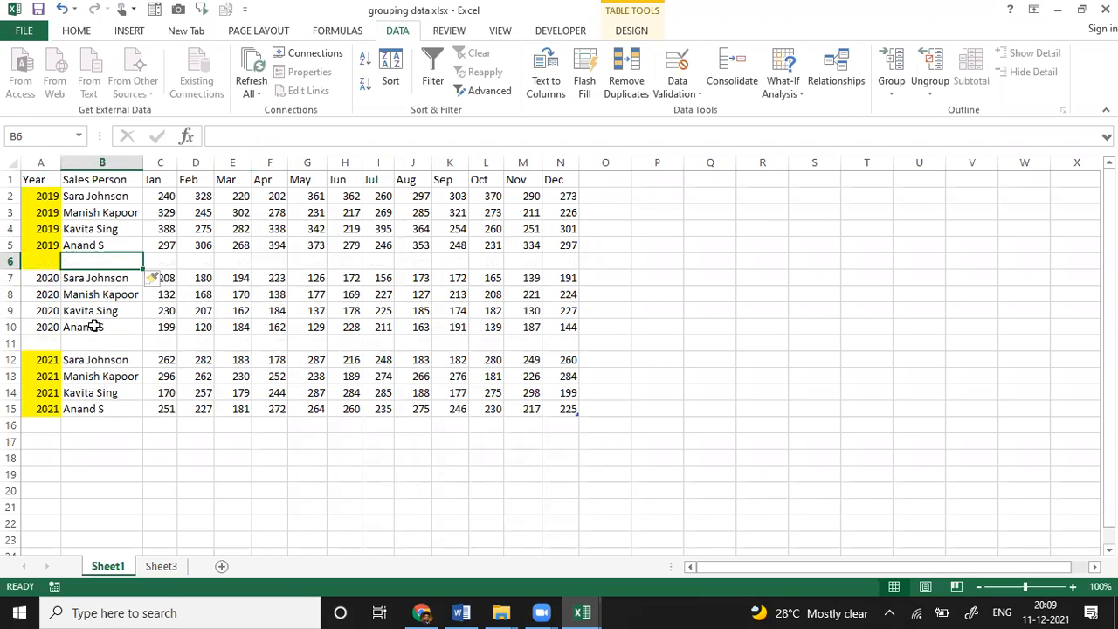
key("Right")
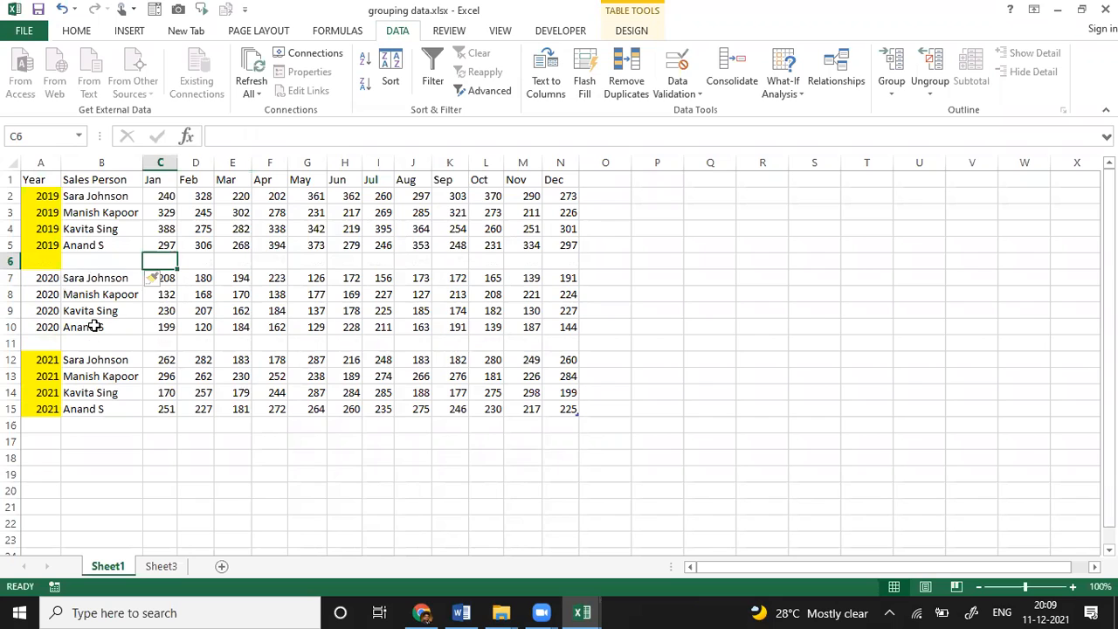
key("ctrl+z")
Remove the blank row 10 between the 2020 and 2021 rows
key("Down")
key("Down")
key("Down")
key("Down")
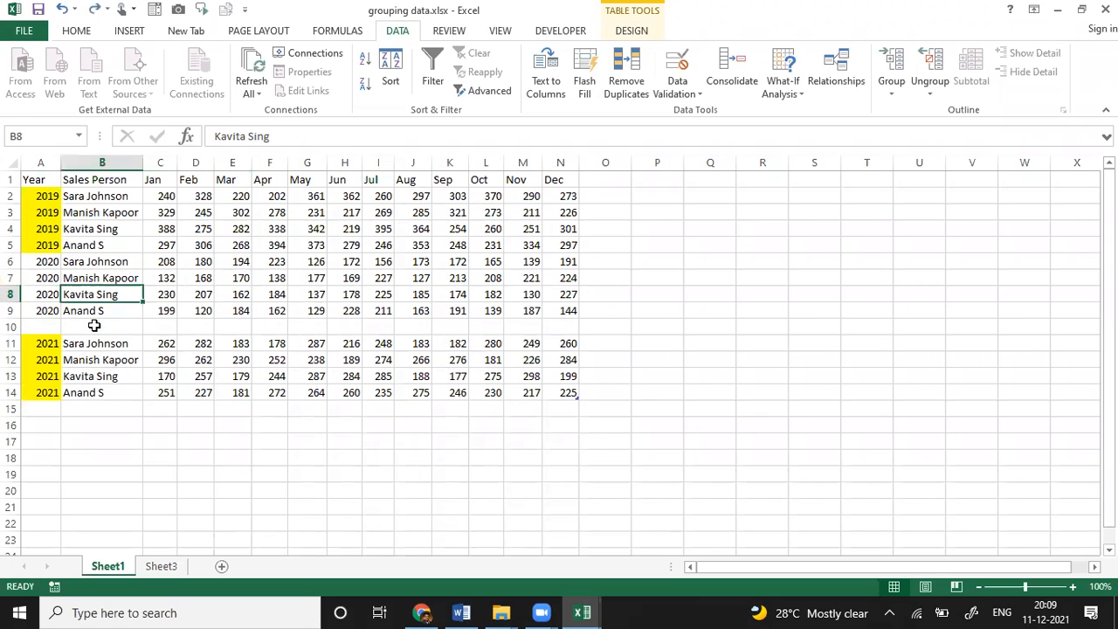
key("ctrl+minus")
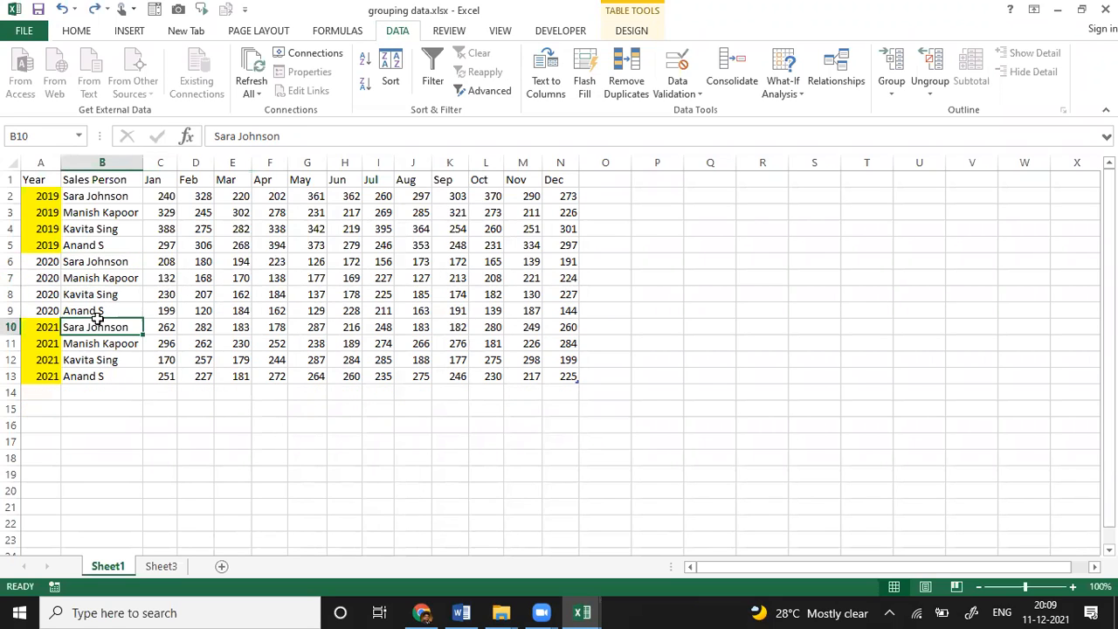
Compare the availability of the Subtotal command for columns A to N, the range A1:N13, and single cells inside and outside the table
left_click_drag(49, 163, 570, 203)
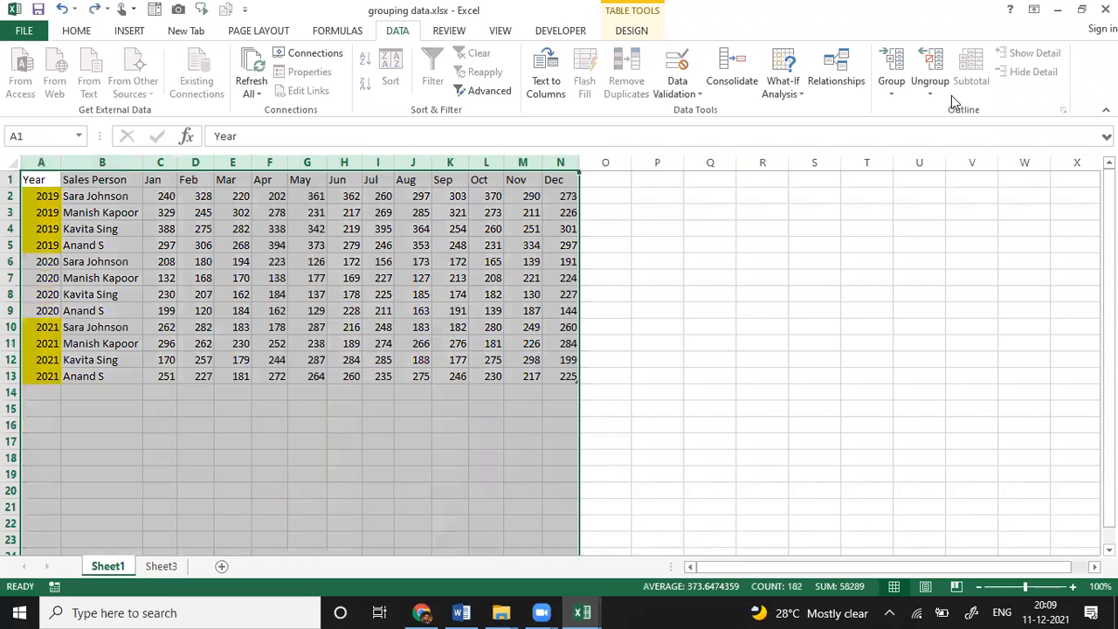
left_click(386, 261)
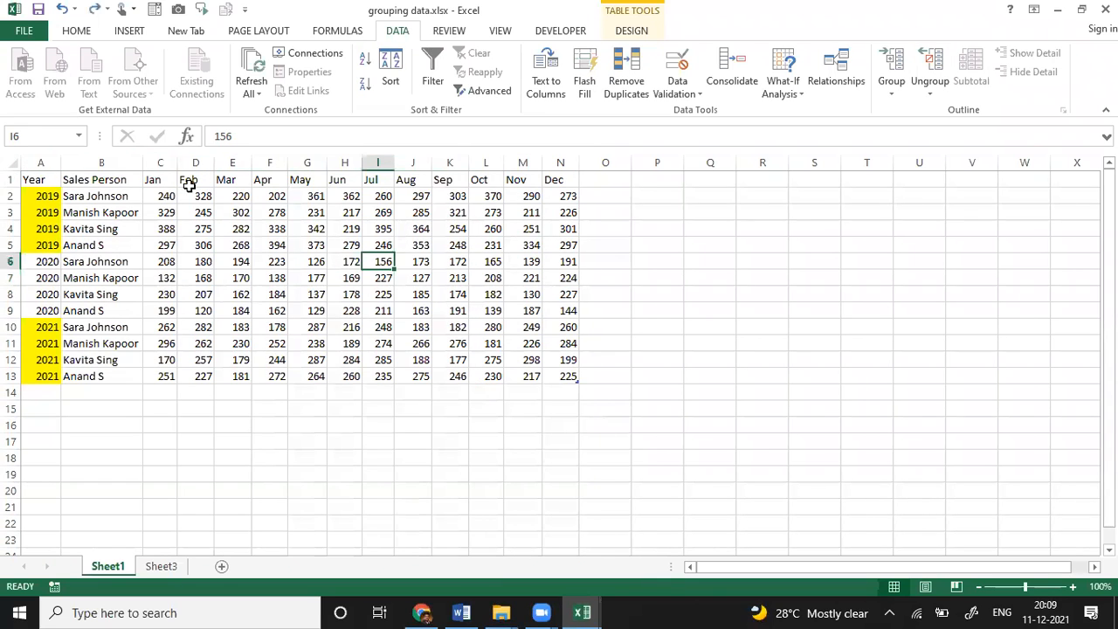
left_click_drag(42, 179, 568, 376)
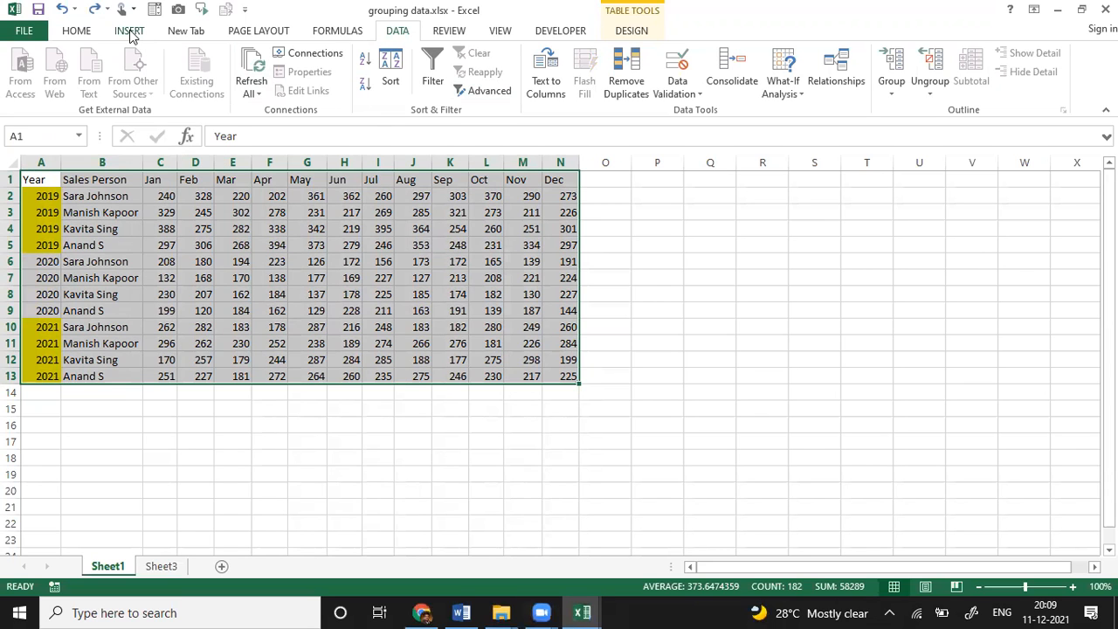
left_click(168, 281)
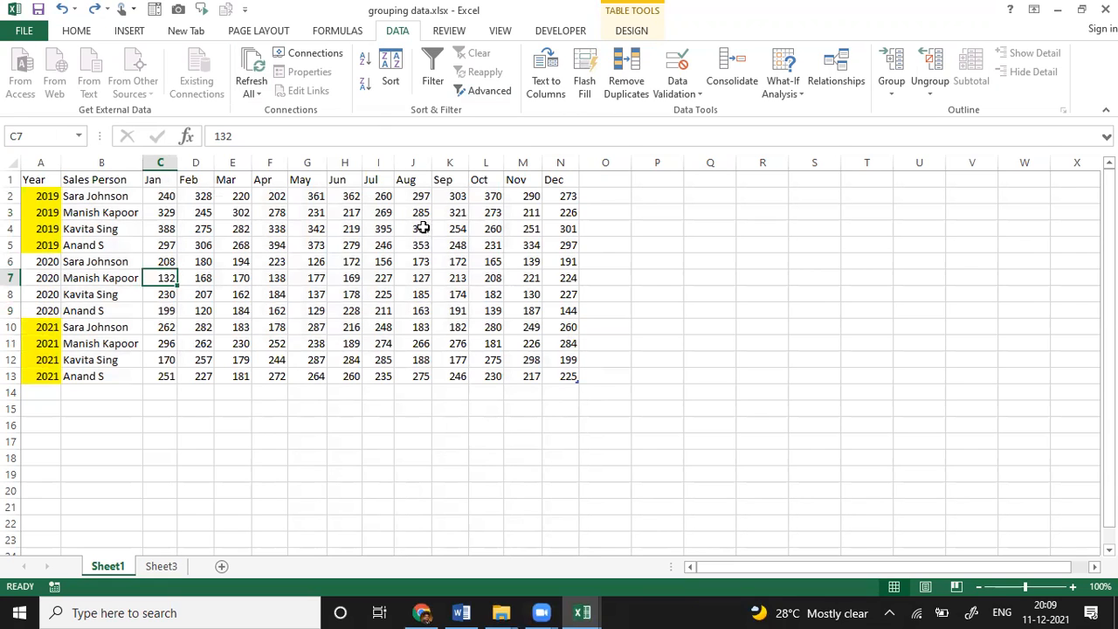
left_click(600, 201)
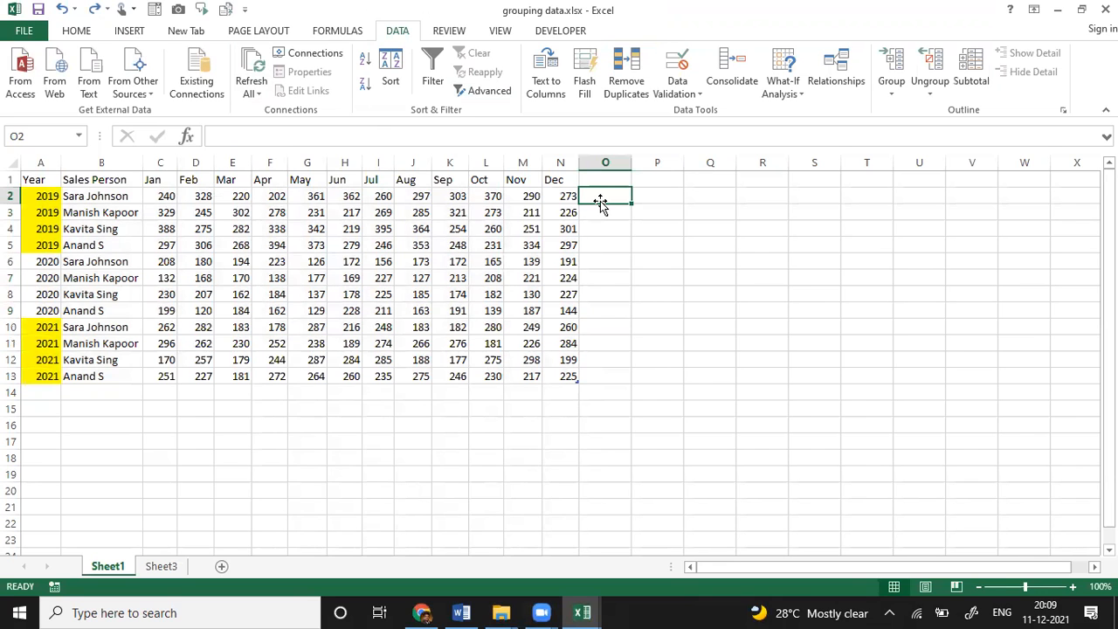
left_click(241, 243)
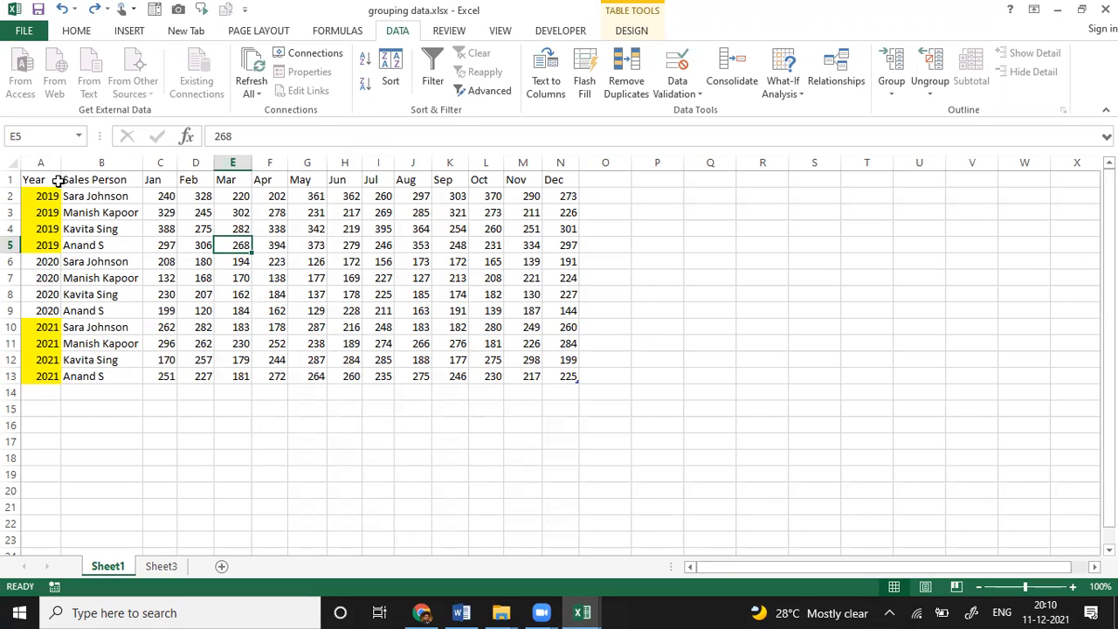
left_click_drag(47, 180, 577, 378)
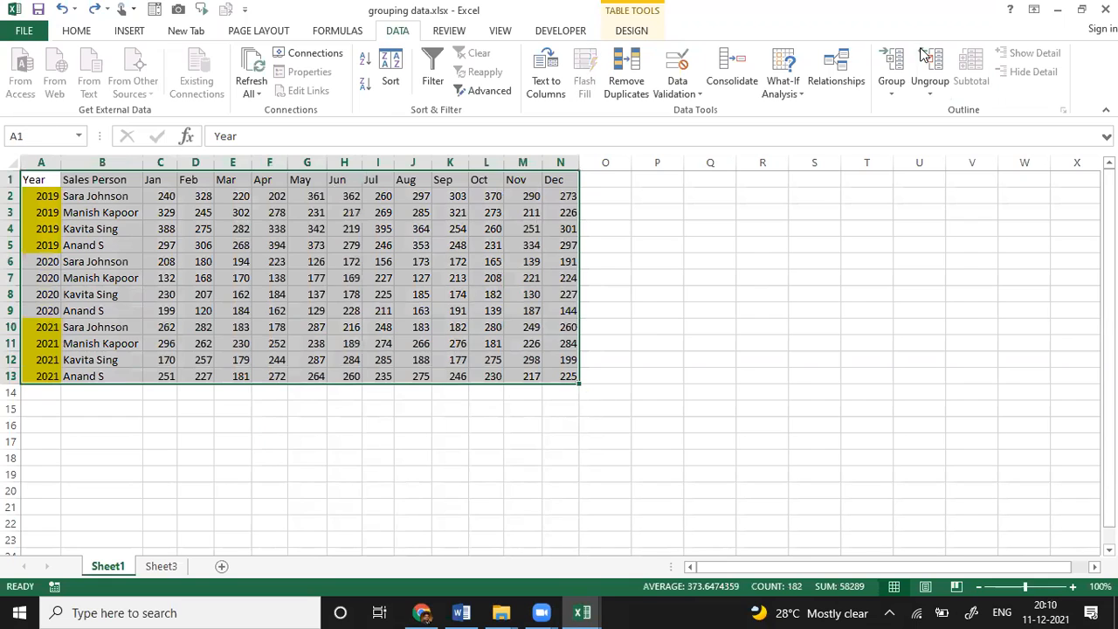
left_click(892, 66)
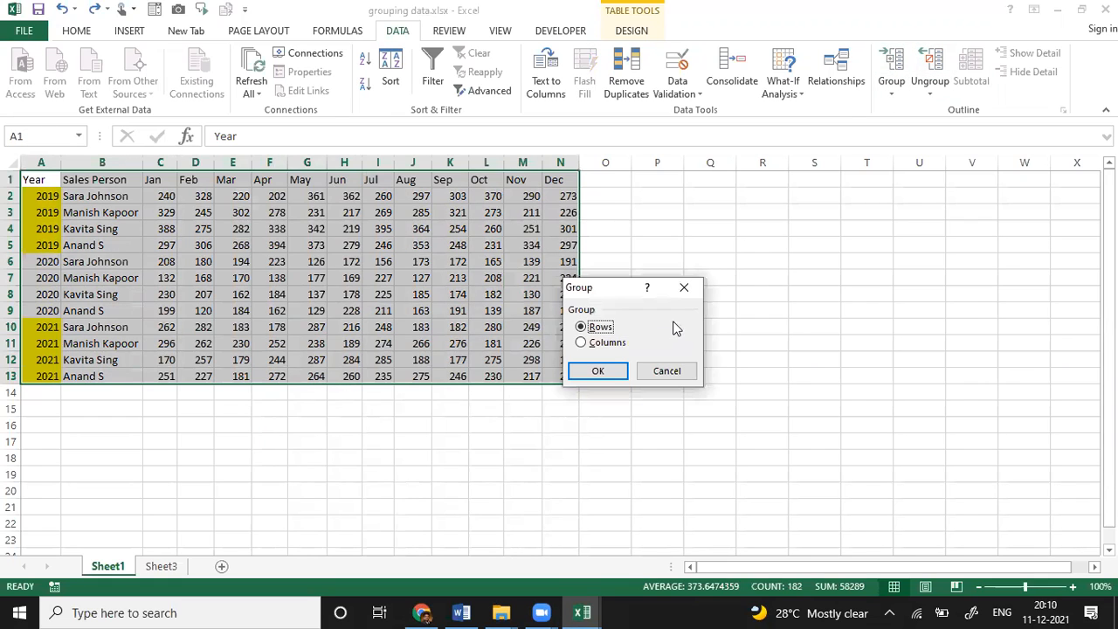
left_click(601, 343)
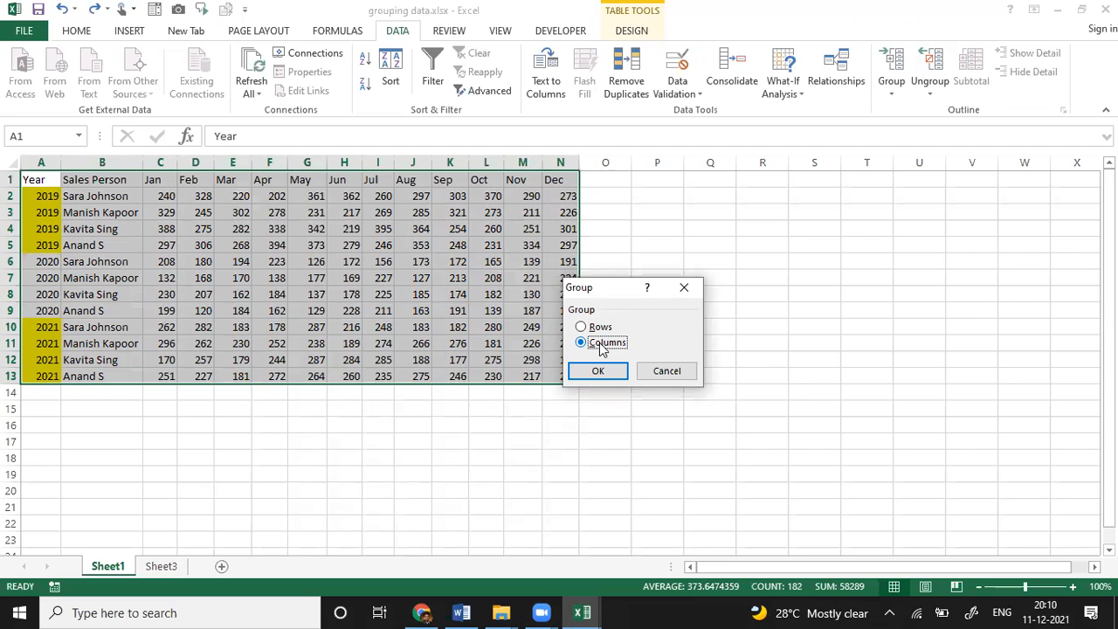
left_click(680, 374)
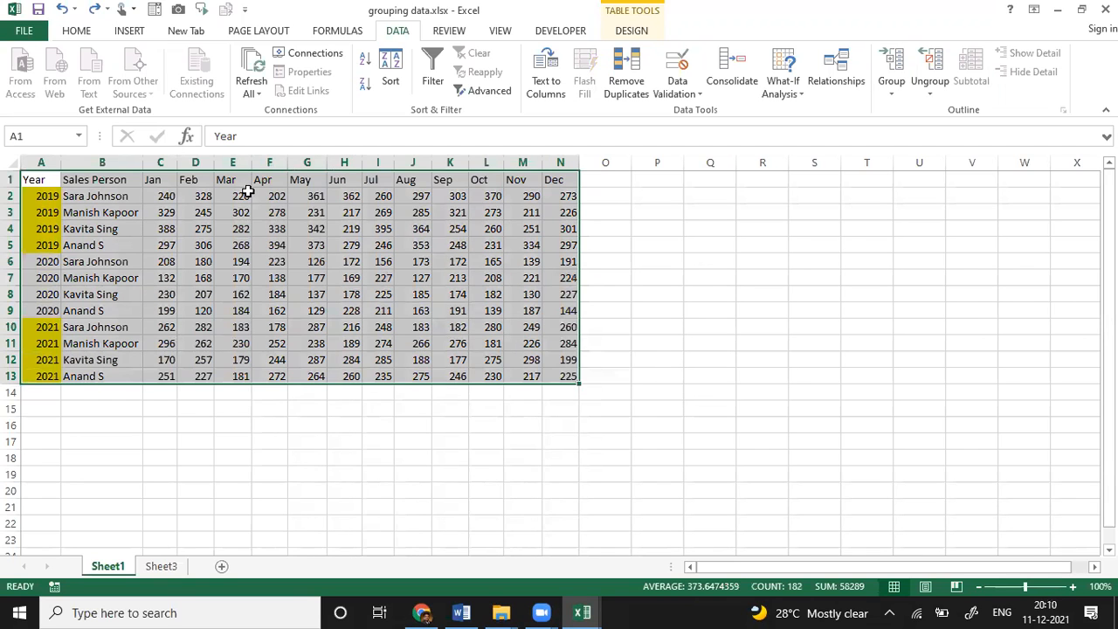
Insert a blank column between Mar and Apr and clear its header cell
left_click(260, 215)
key("alt+i")
key("c")
key("Right")
key("Right")
key("Up")
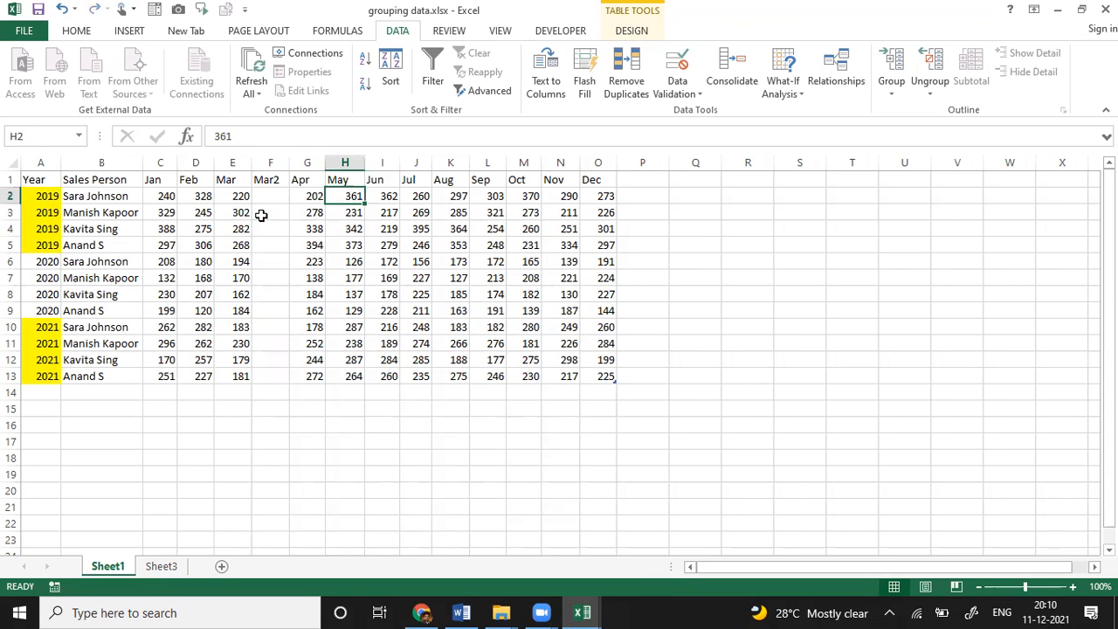
key("Up")
key("Left")
key("Left")
key("Delete")
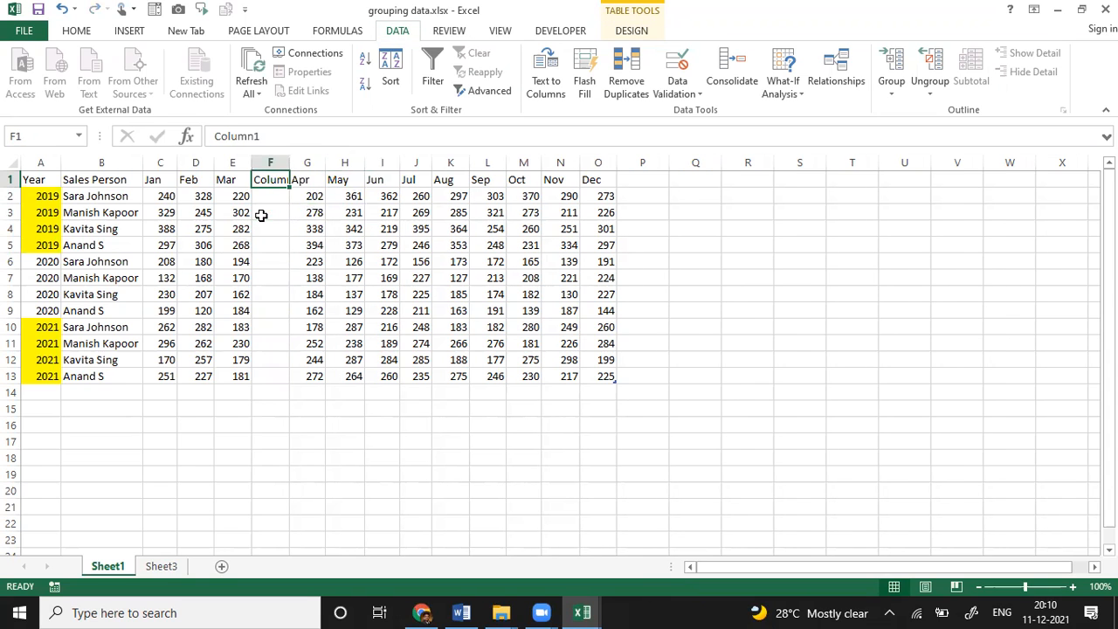
Undo the header clearing and the column insertion between Mar and Apr
key("Right")
key("Right")
key("Right")
key("Right")
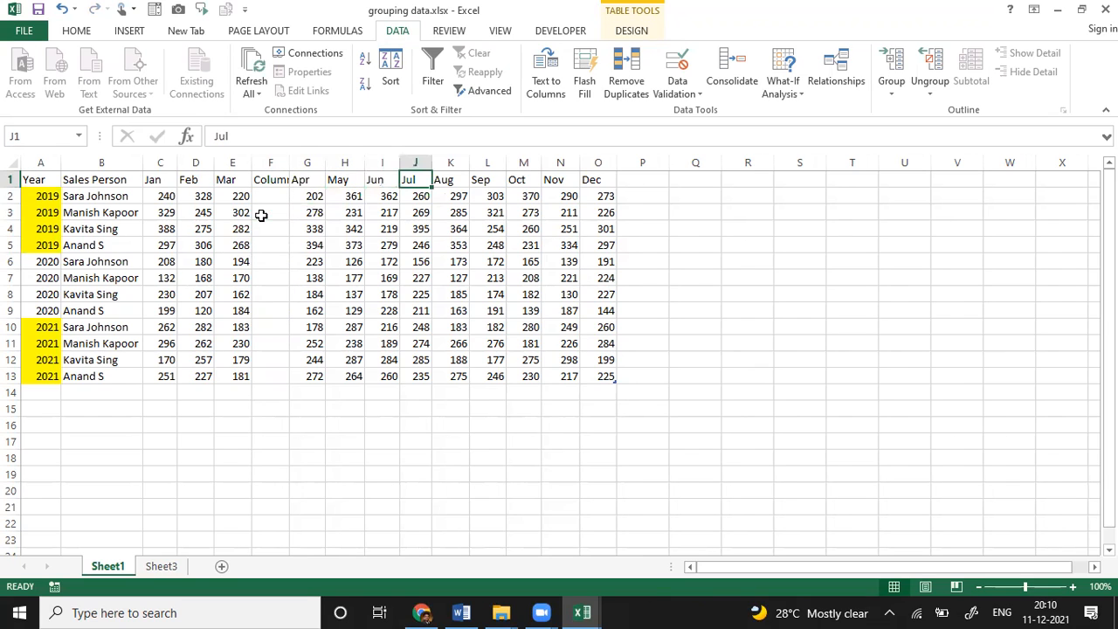
key("Left")
key("Left")
key("Left")
key("Left")
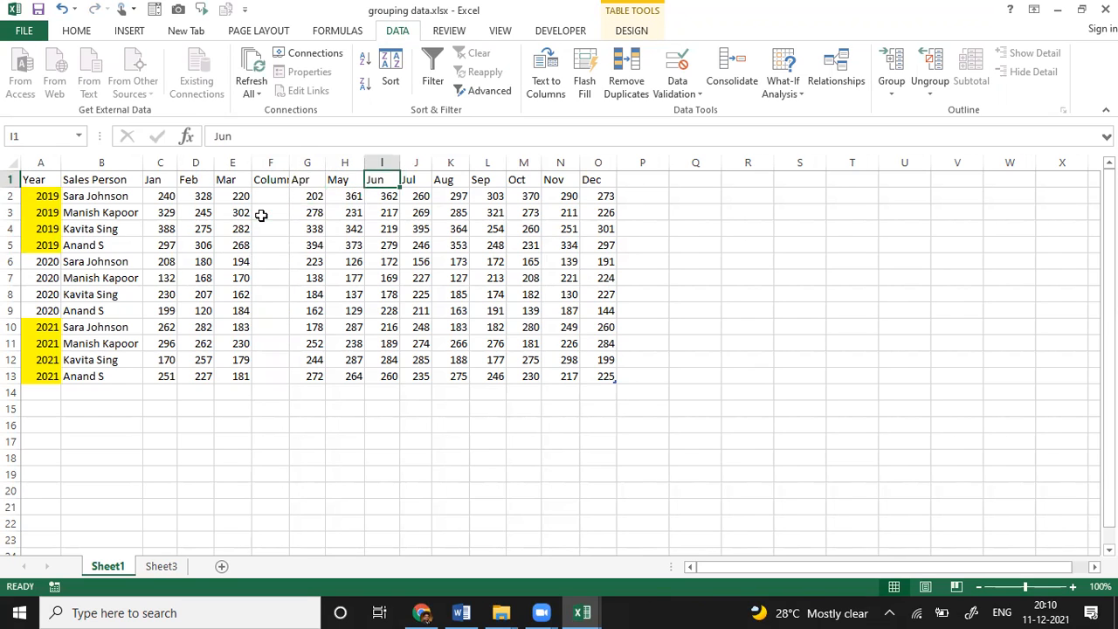
key("ctrl+z")
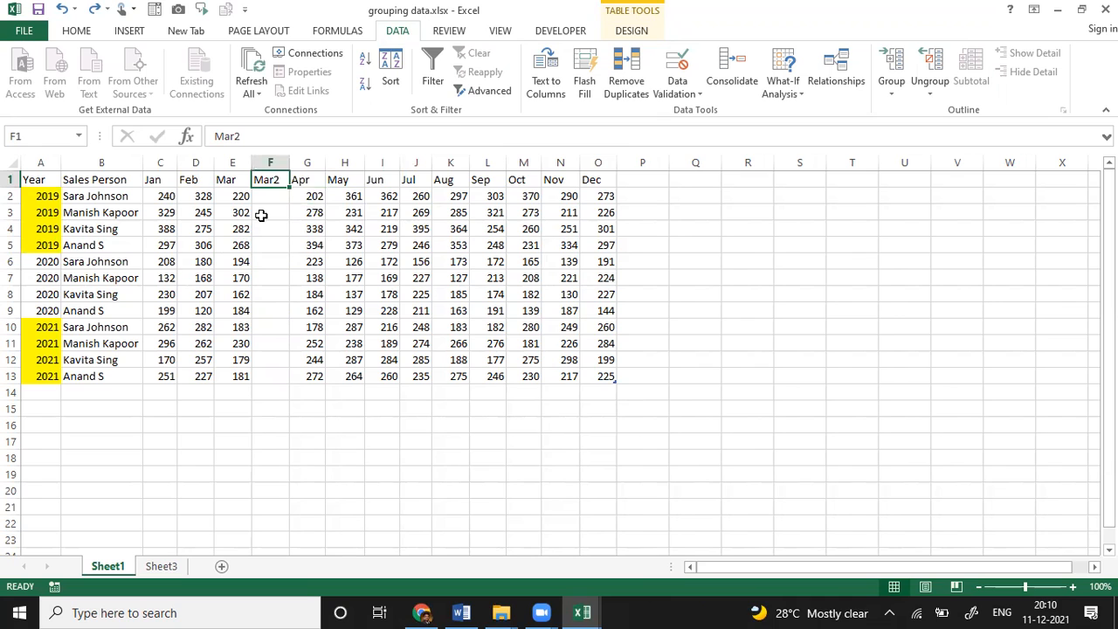
key("ctrl+z")
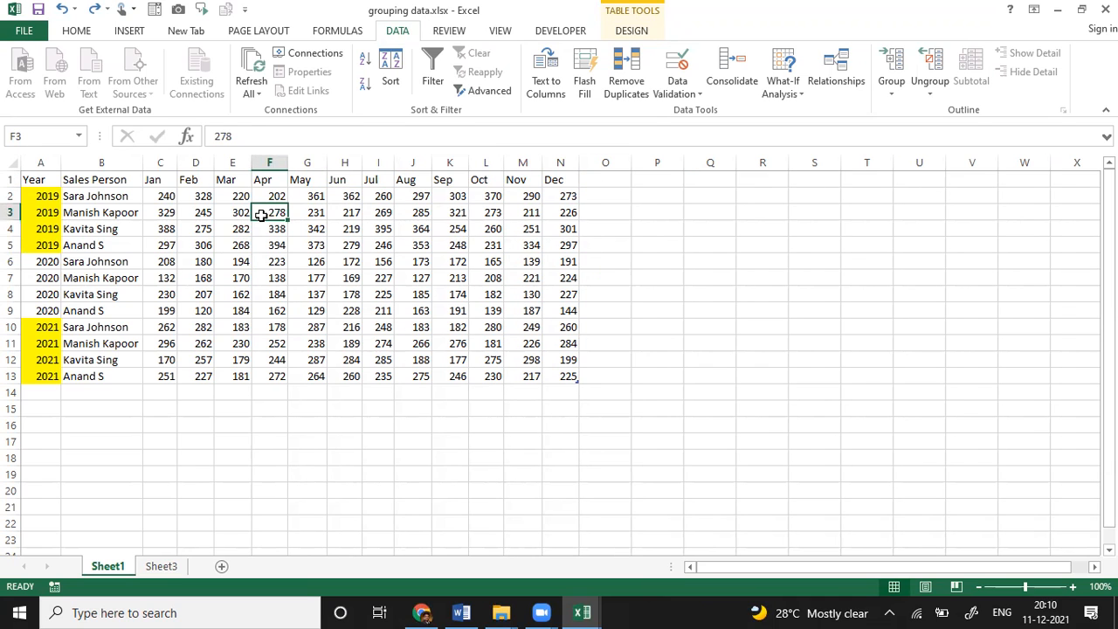
Copy the sales rows A2:N13 and paste them into a new blank workbook starting at cell A2
left_click(51, 196)
key("ctrl+shift+Down")
key("ctrl+shift+Right")
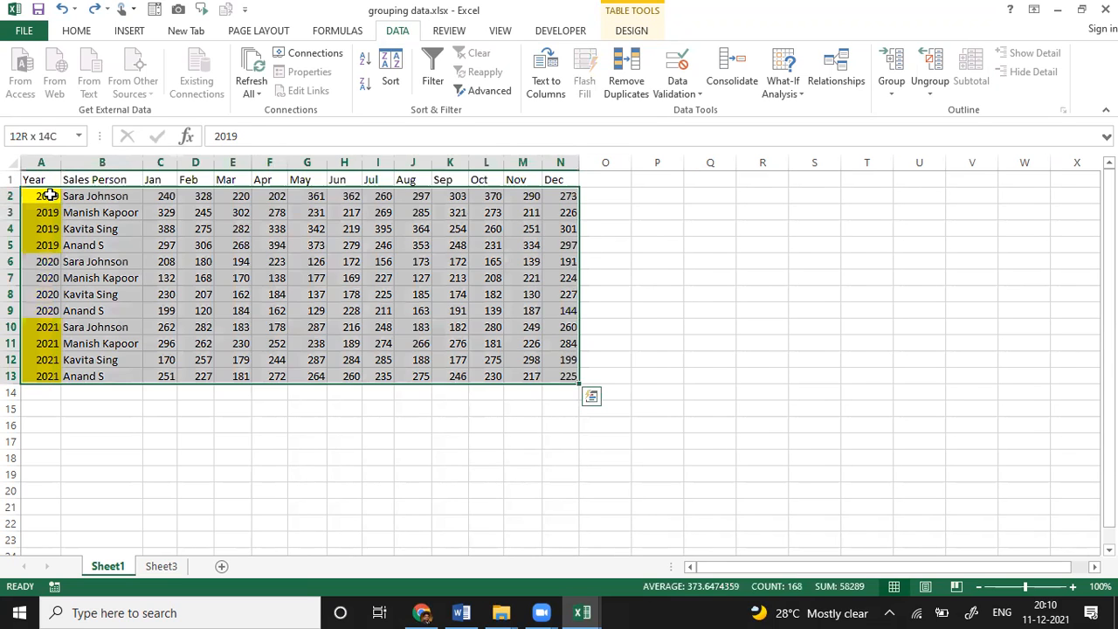
key("ctrl+c")
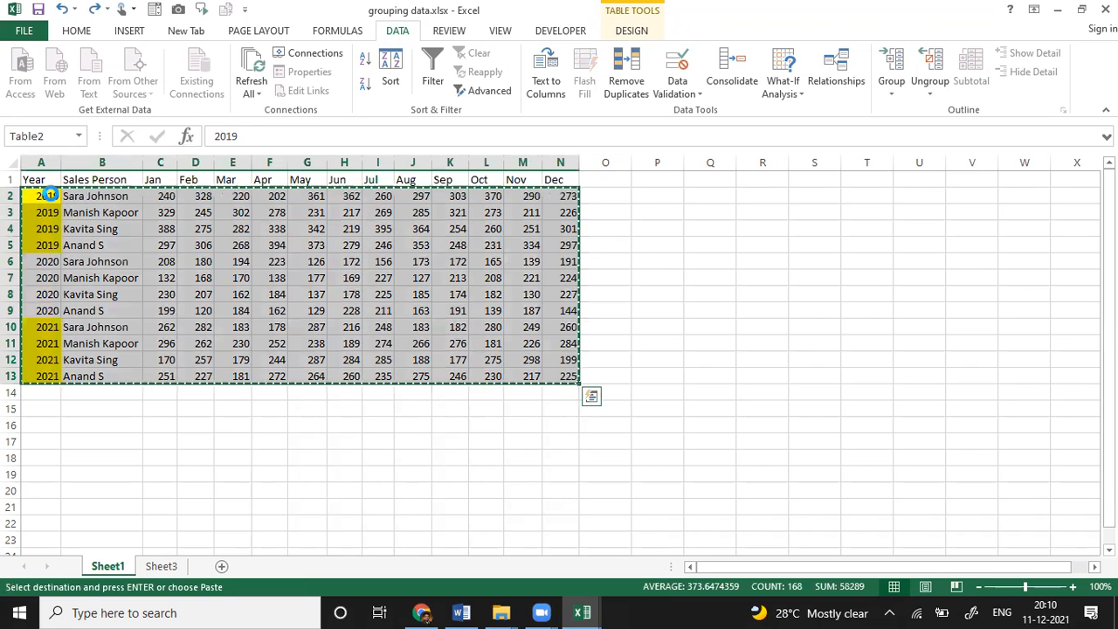
left_click(51, 198)
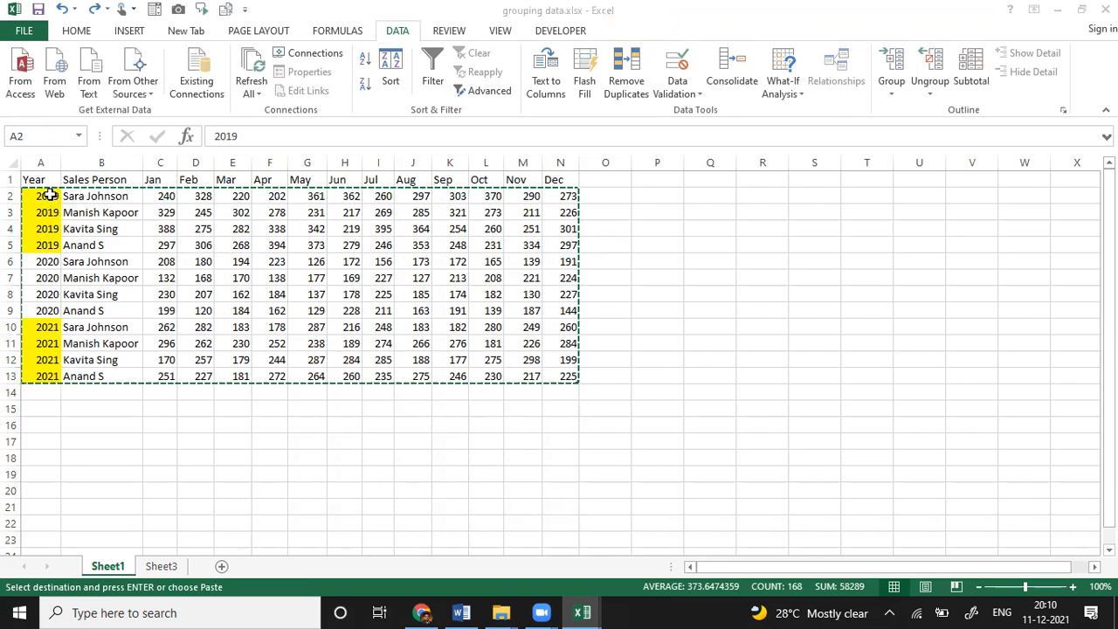
key("ctrl+n")
key("Down")
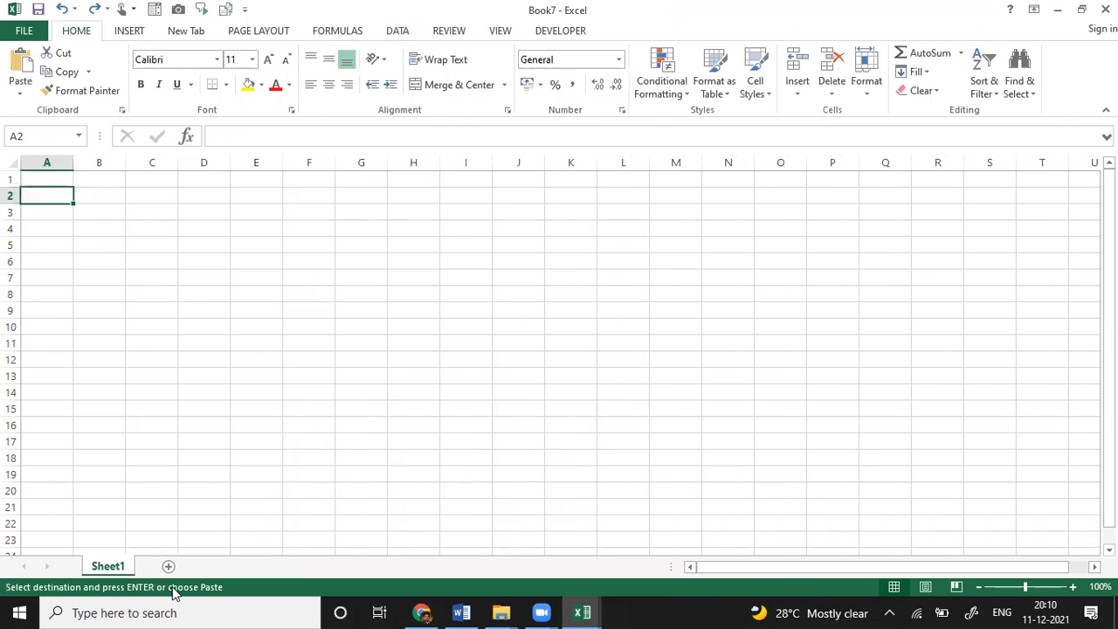
key("Return")
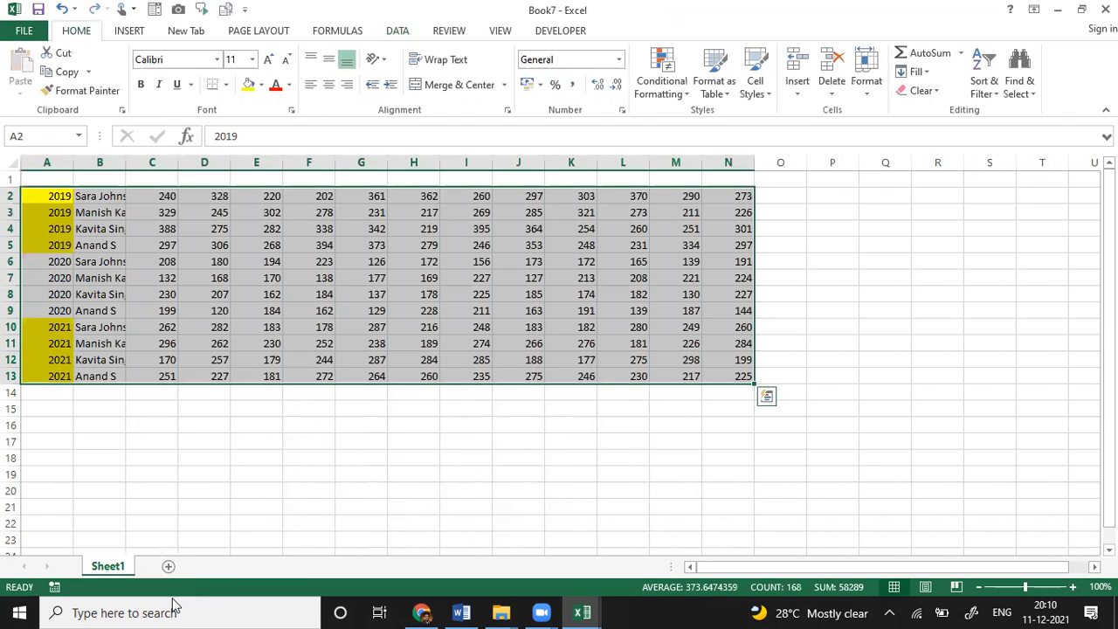
left_click(172, 603)
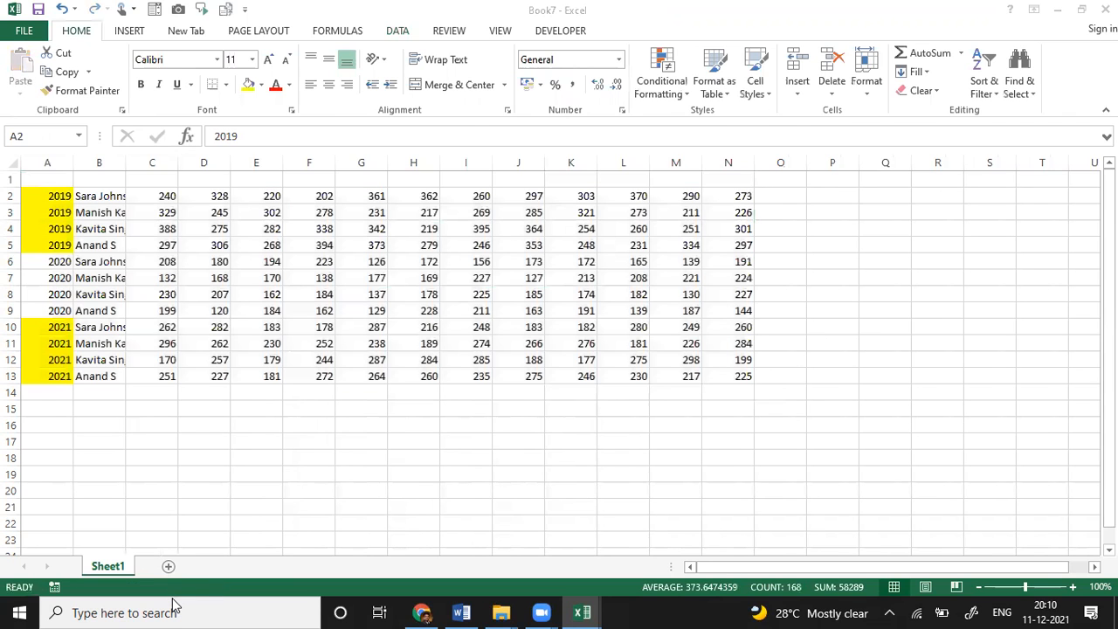
Copy the header row A1:N1 from grouping data.xlsx and paste it into cell A1 of the new workbook
key("alt+Tab")
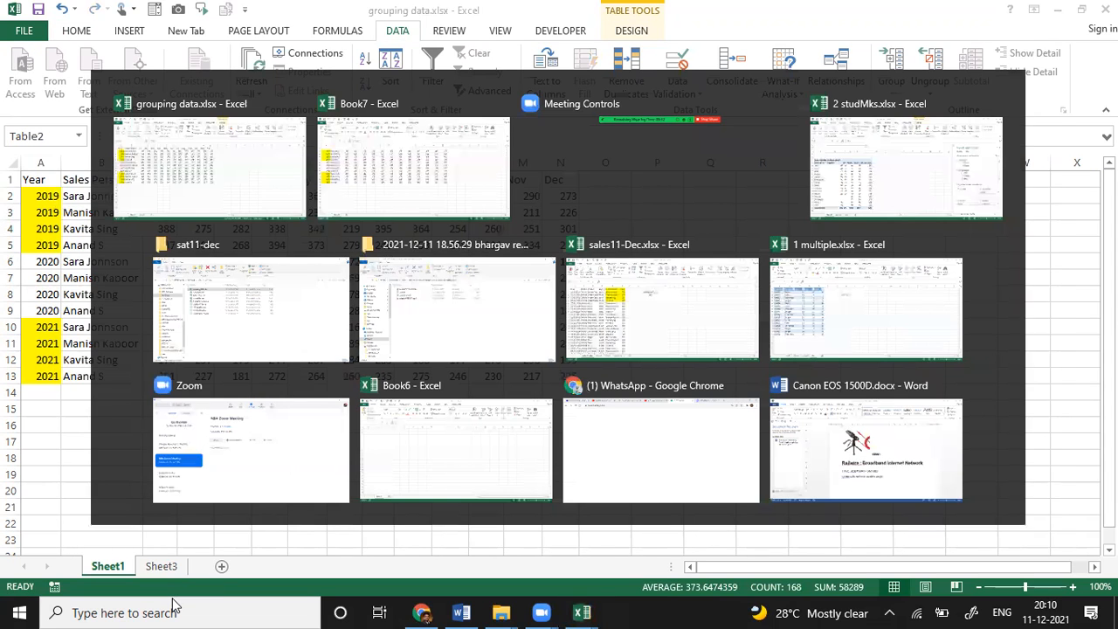
key("alt+Tab")
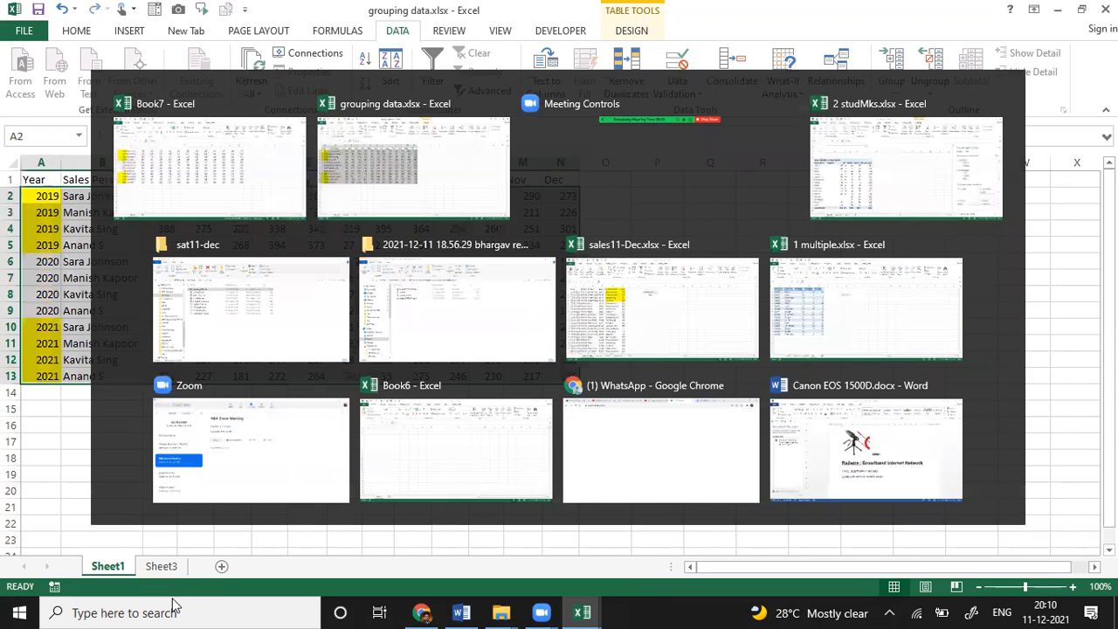
key("Up")
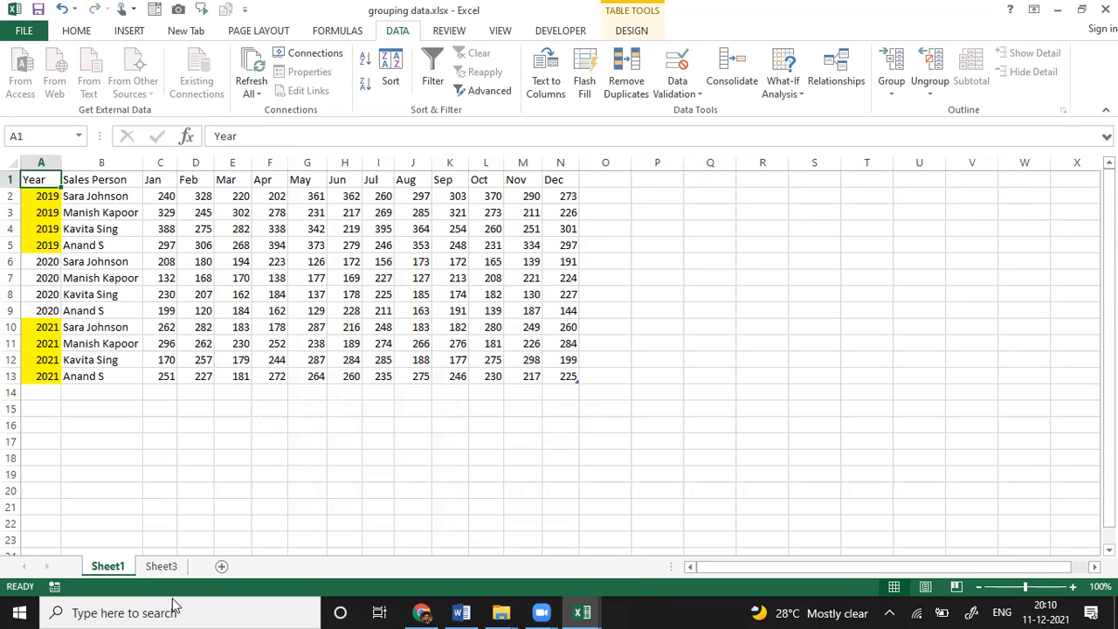
key("ctrl+shift+Right")
key("ctrl+c")
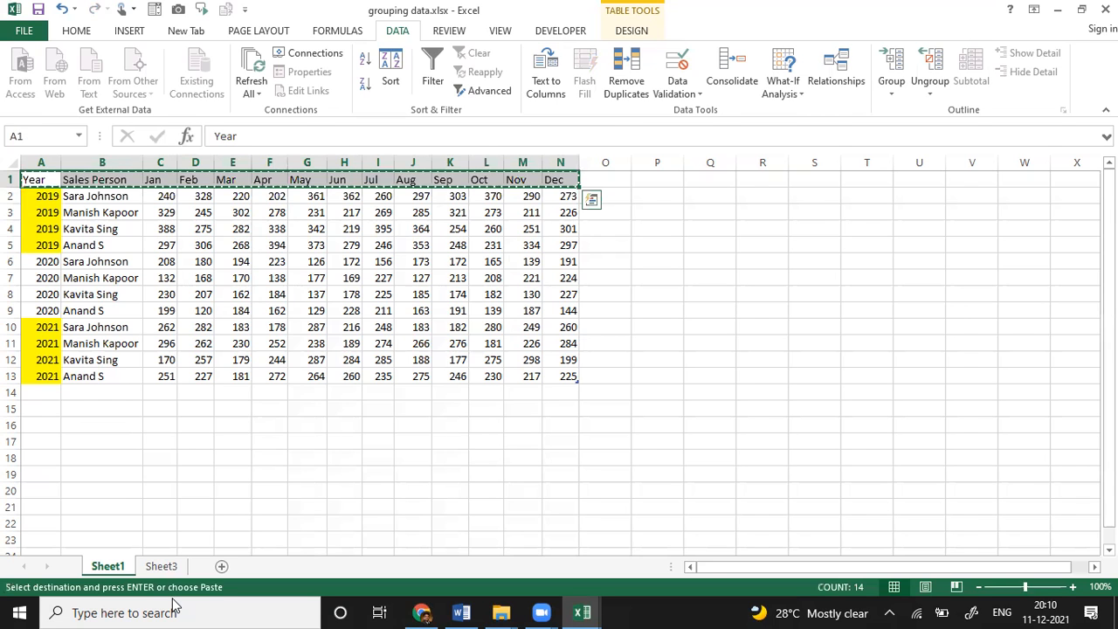
key("alt+Tab")
key("ctrl+Home")
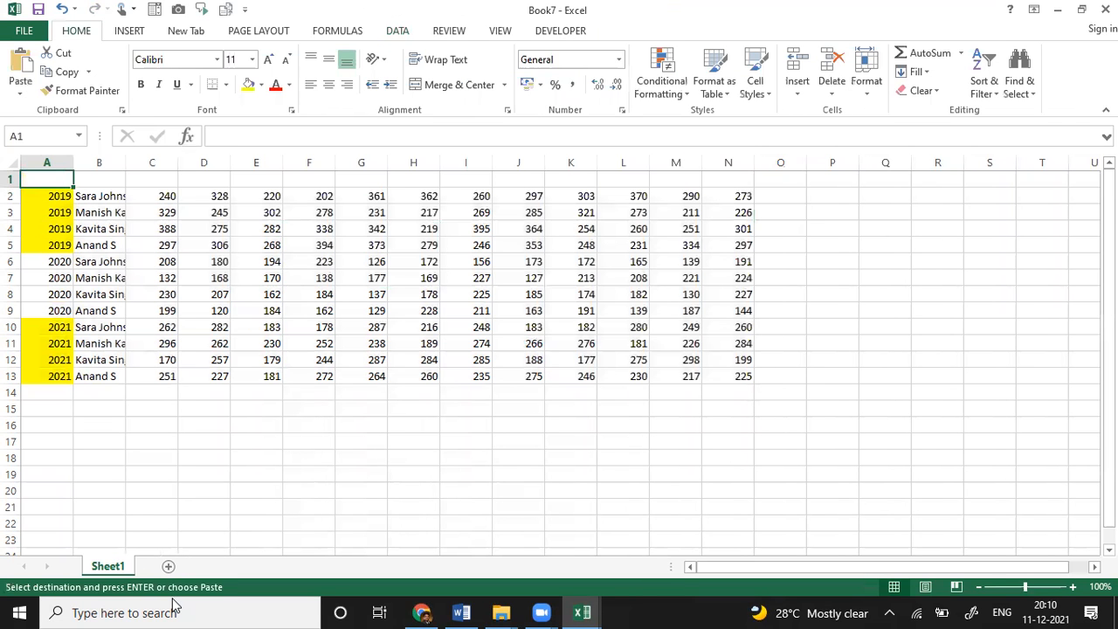
key("ctrl+v")
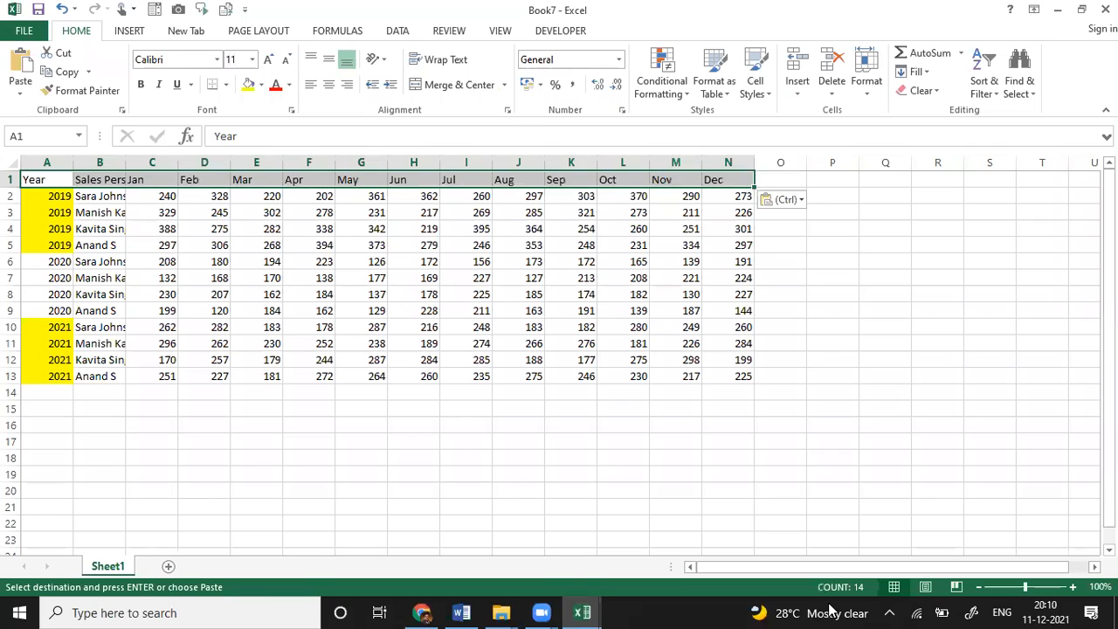
key("Down")
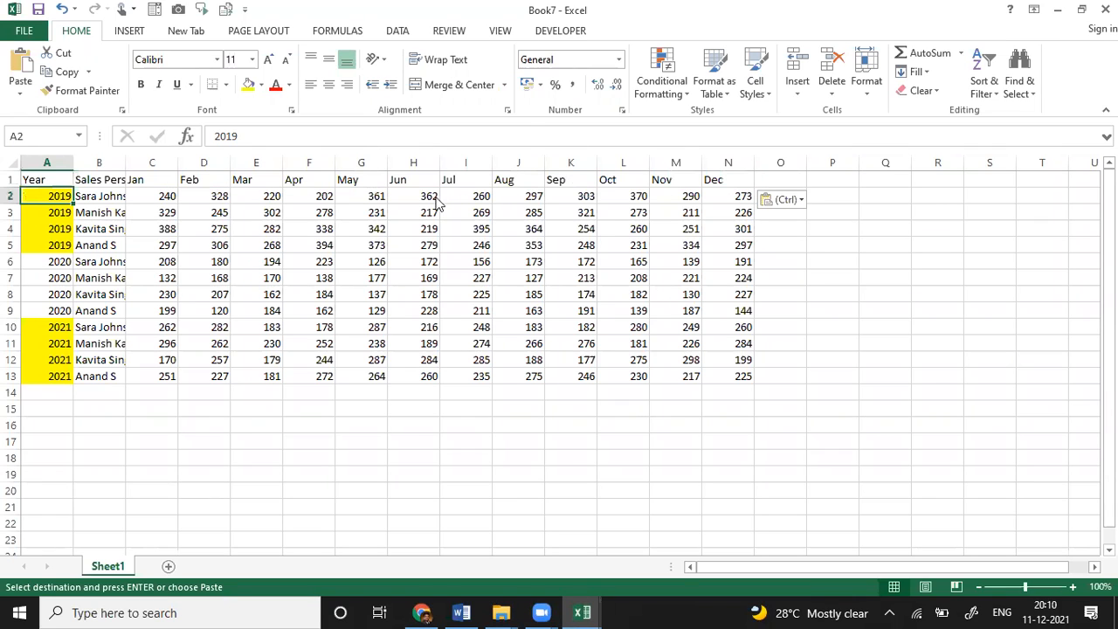
Start a Subtotal on the table A1:N13 using Sum at each change in Year, adding Jul through Nov alongside Dec
left_click(56, 174)
left_click(56, 177)
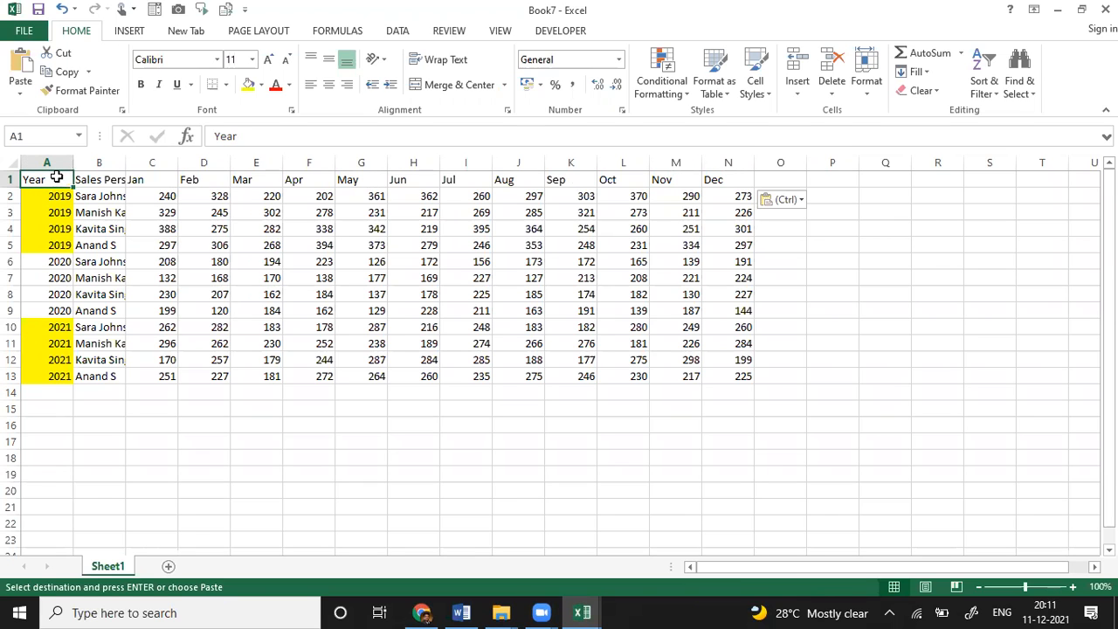
key("ctrl+a")
left_click(401, 33)
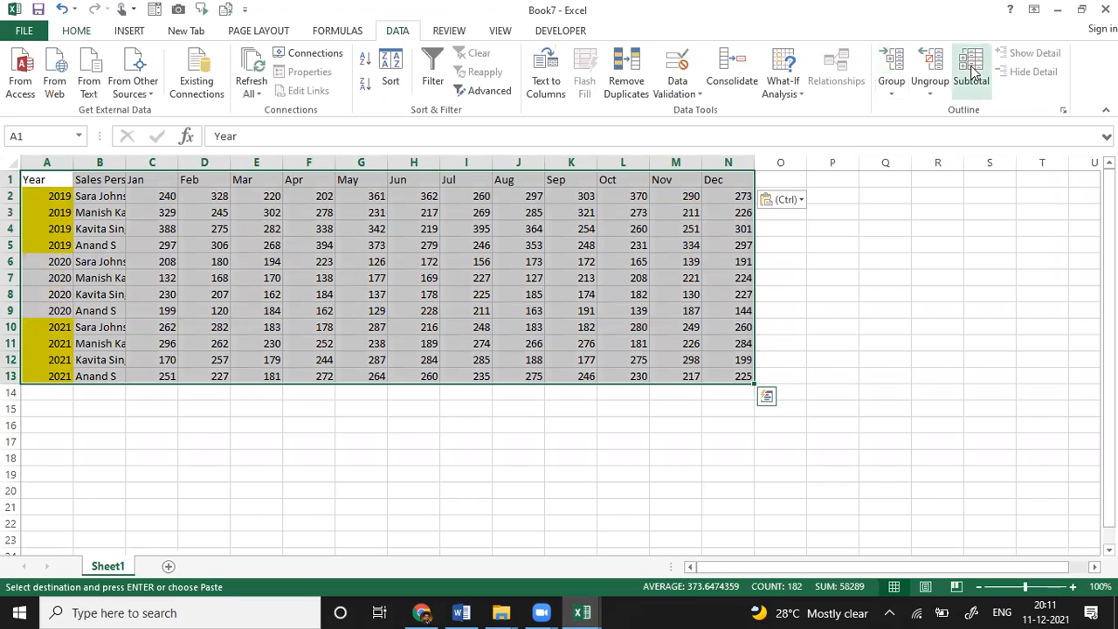
left_click(975, 72)
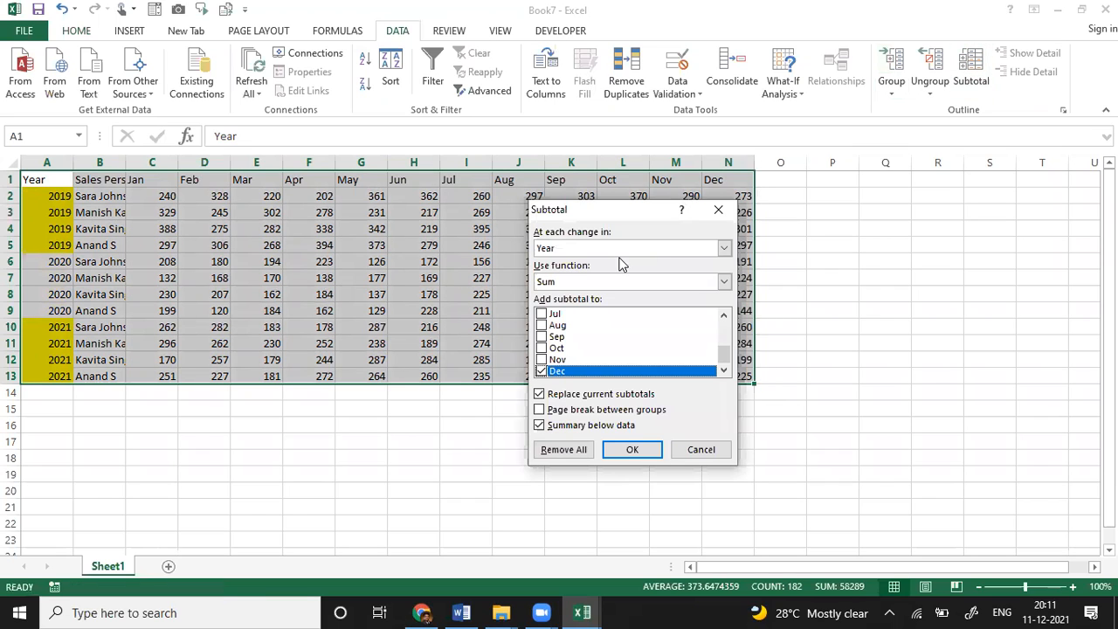
left_click(541, 315)
left_click(542, 325)
left_click(542, 337)
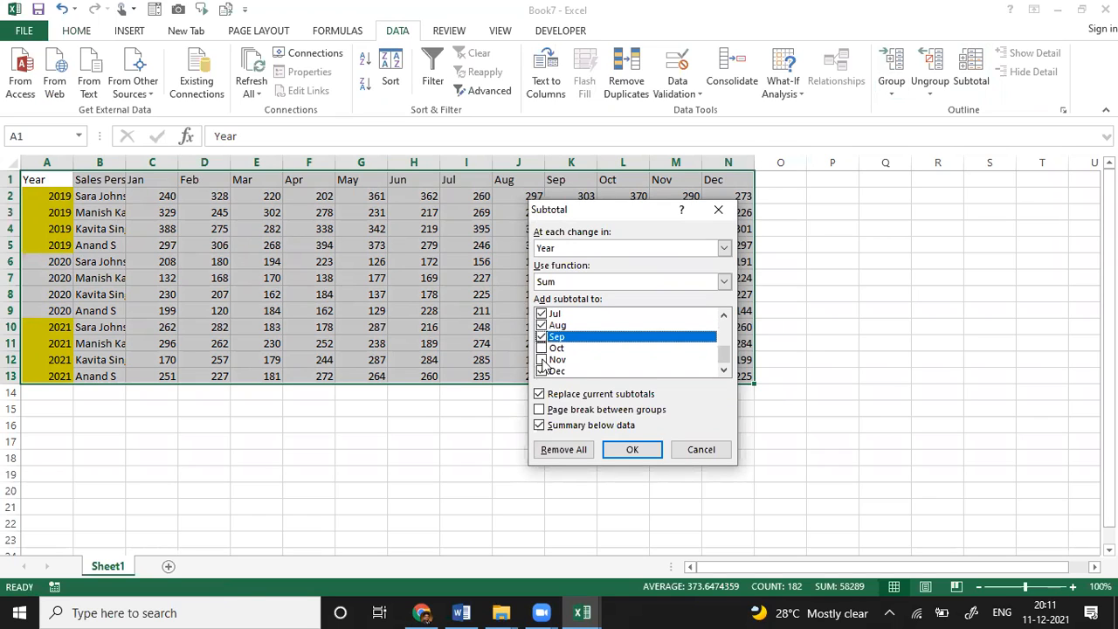
left_click(542, 348)
Include Jan through Jun in the subtotalled columns and apply the yearly subtotals
left_click_drag(720, 350, 722, 328)
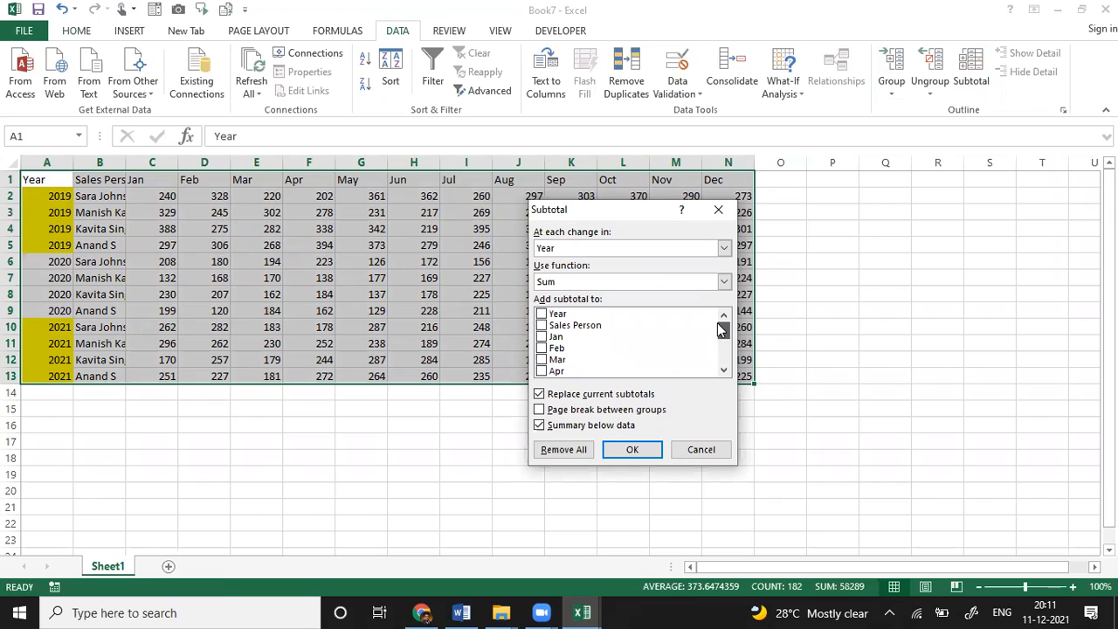
left_click(541, 337)
left_click(542, 349)
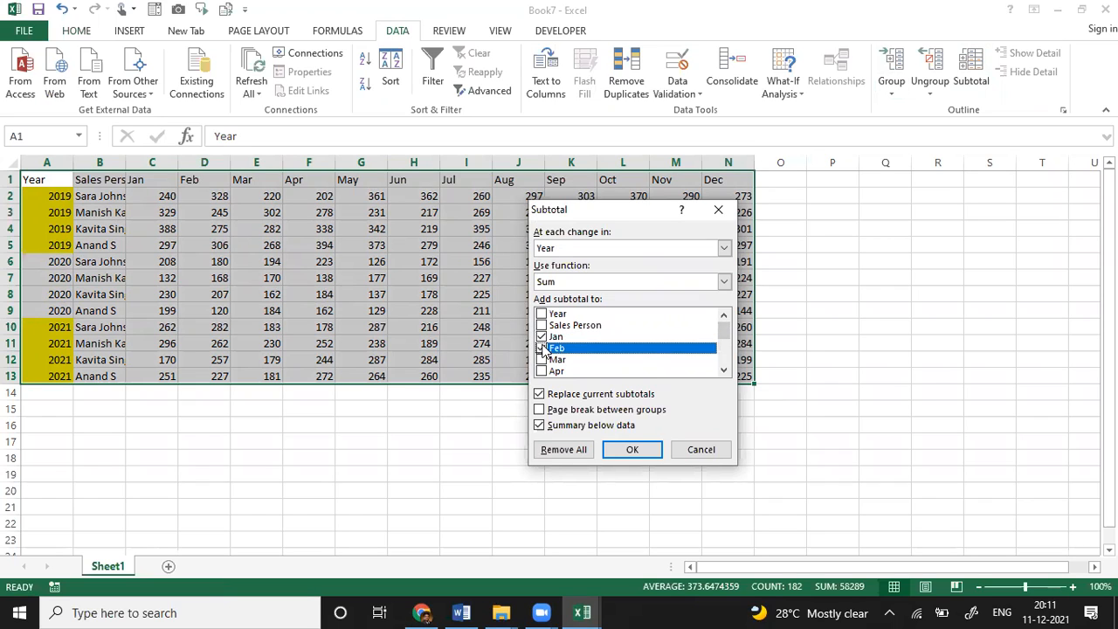
left_click(541, 360)
left_click(542, 371)
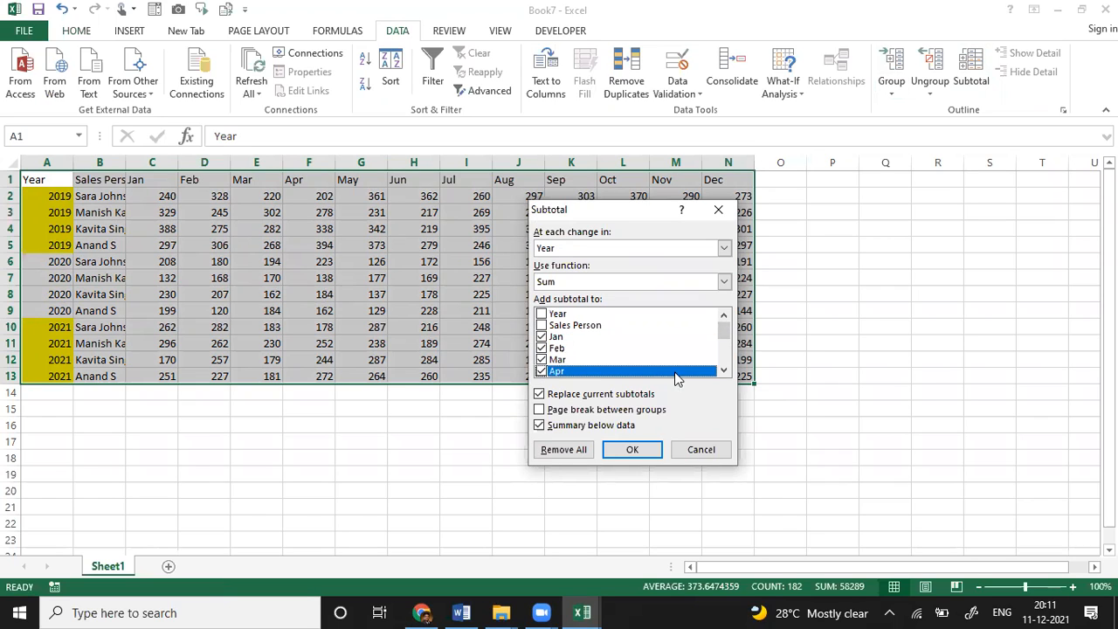
left_click(724, 371)
left_click(724, 370)
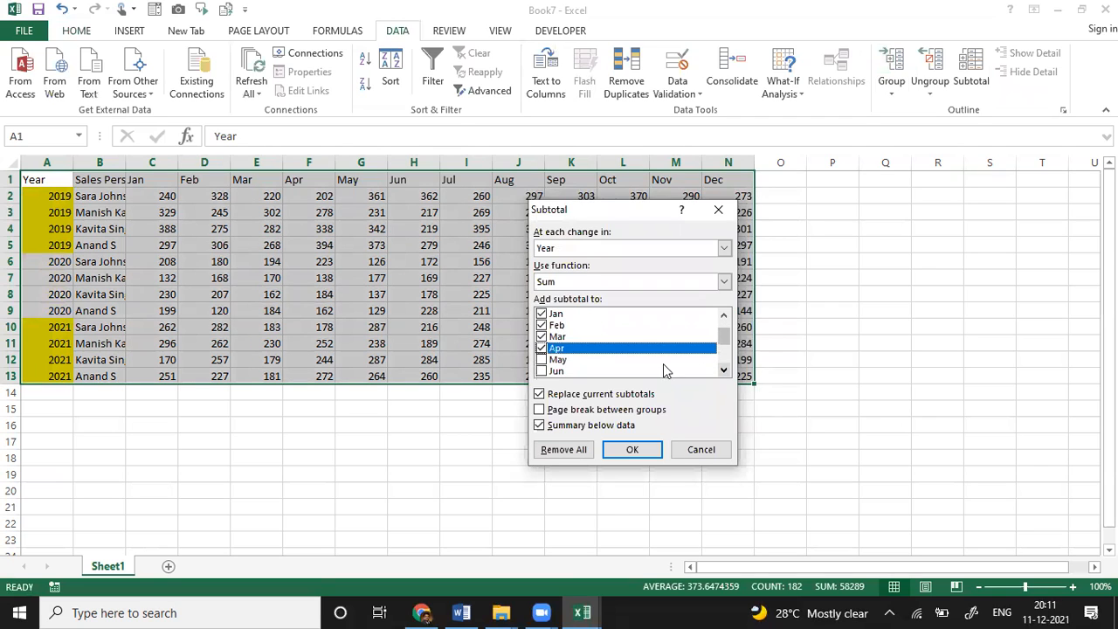
left_click(542, 360)
left_click(541, 372)
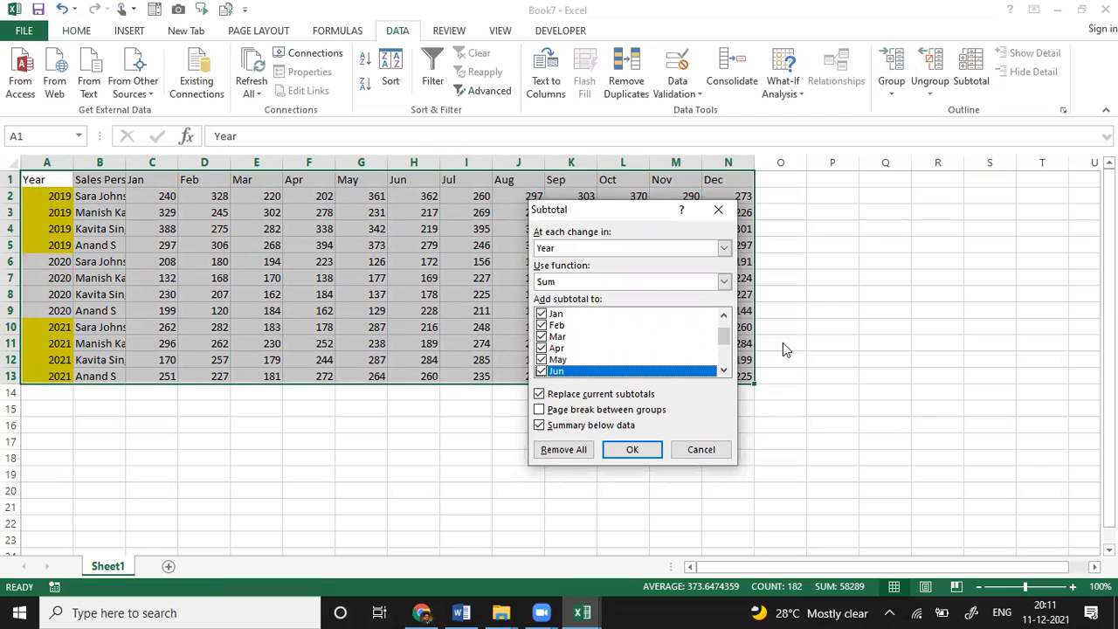
left_click(724, 370)
left_click(724, 371)
left_click(725, 370)
left_click(724, 370)
left_click(724, 371)
left_click(724, 370)
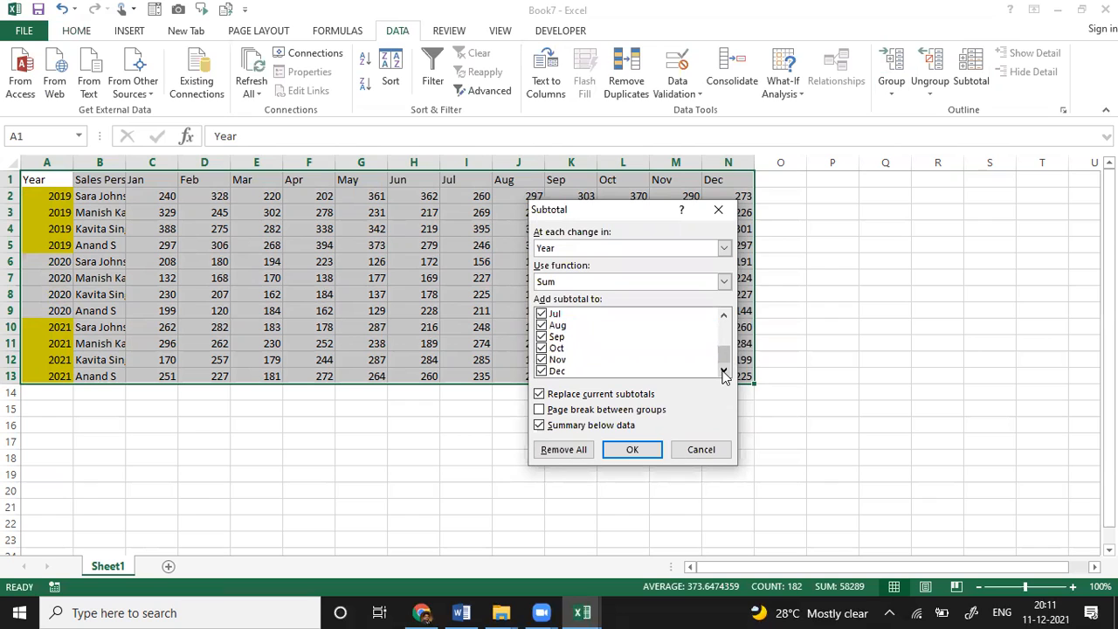
left_click(635, 450)
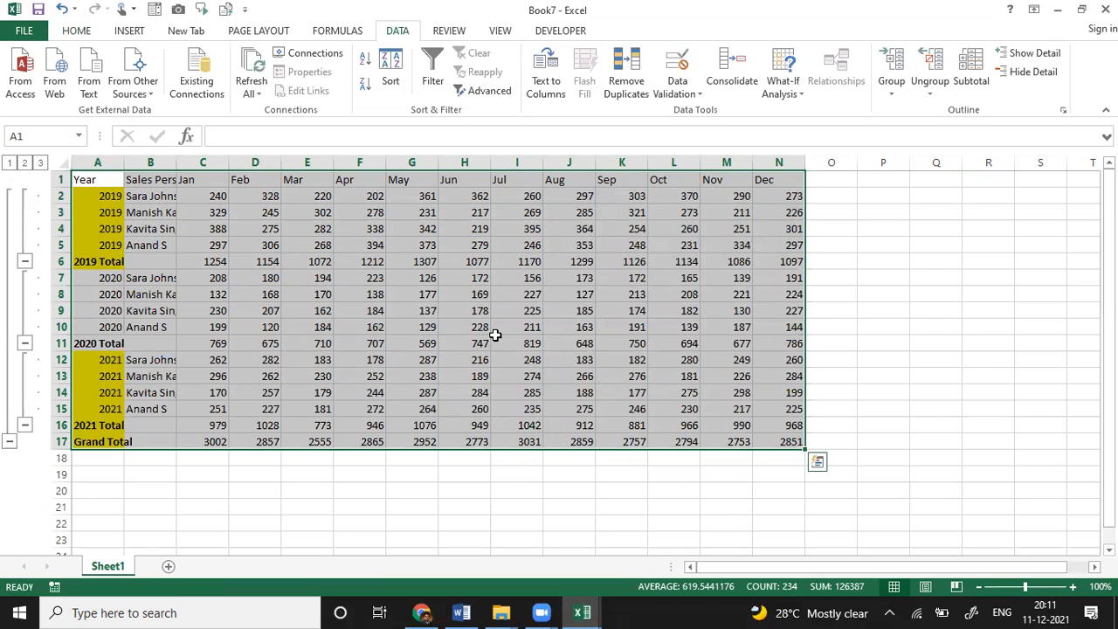
Undo the subtotals and remove the fill colour from the year cells A2:A13
key("ctrl+z")
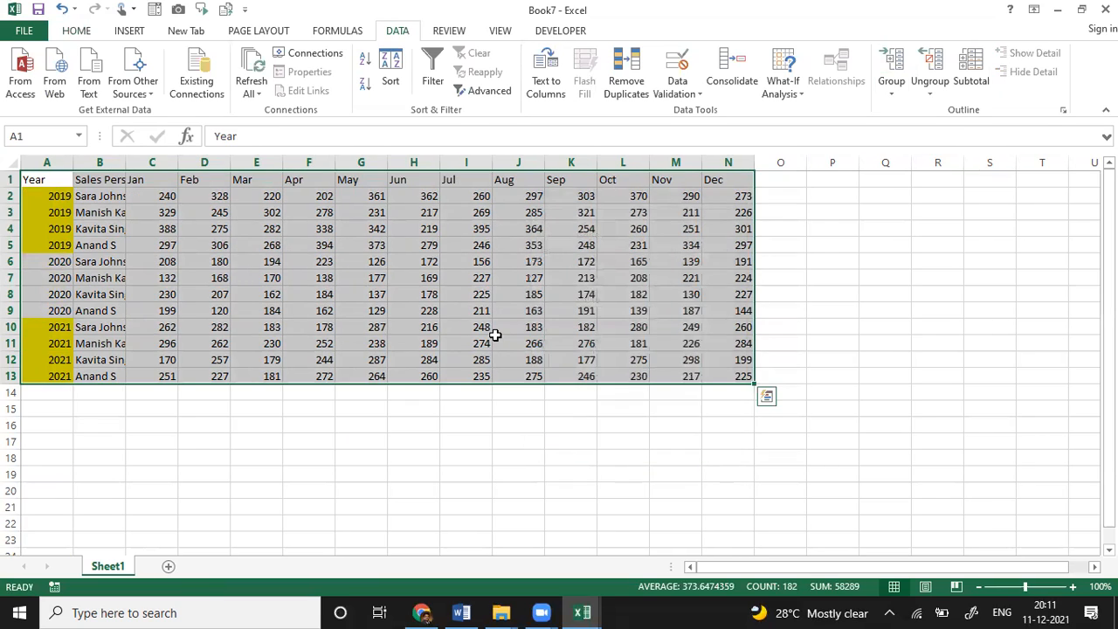
left_click(415, 262)
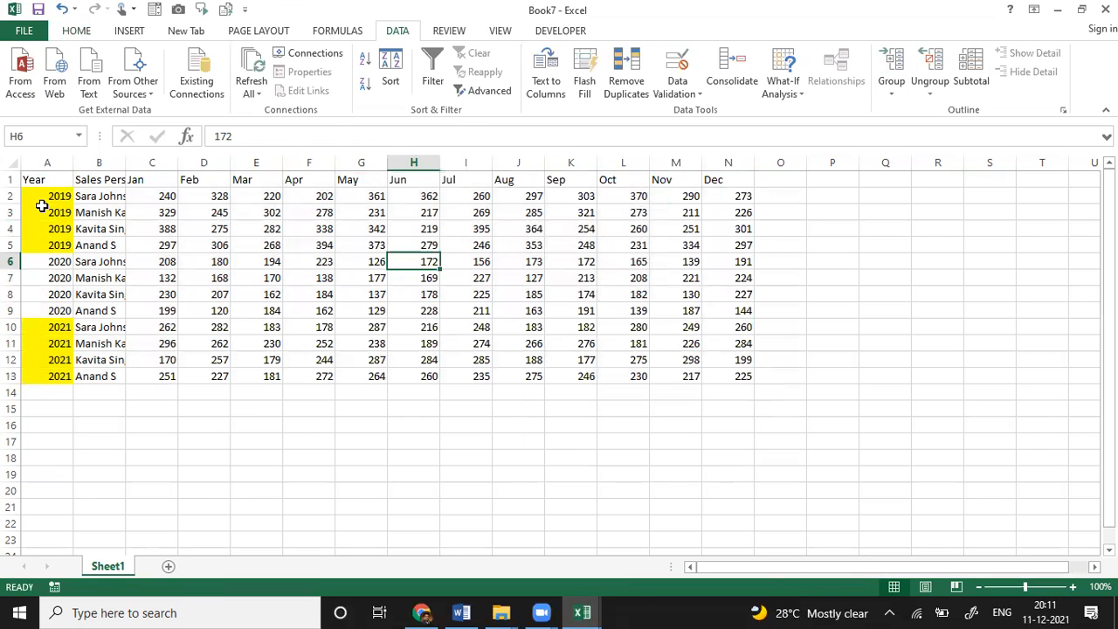
left_click_drag(46, 197, 53, 374)
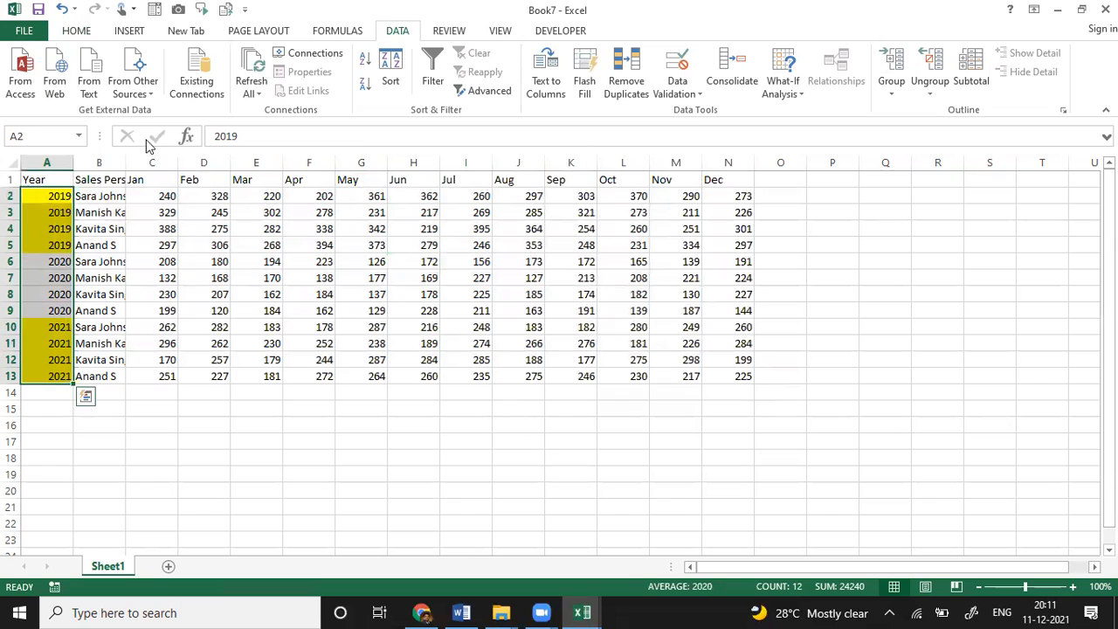
left_click(75, 33)
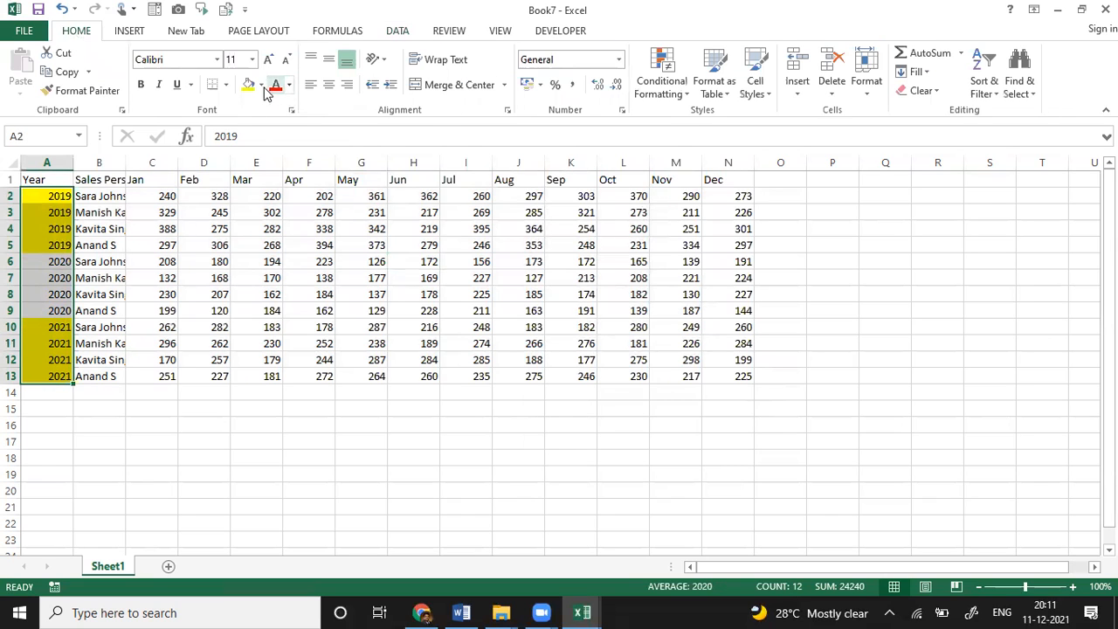
left_click(260, 85)
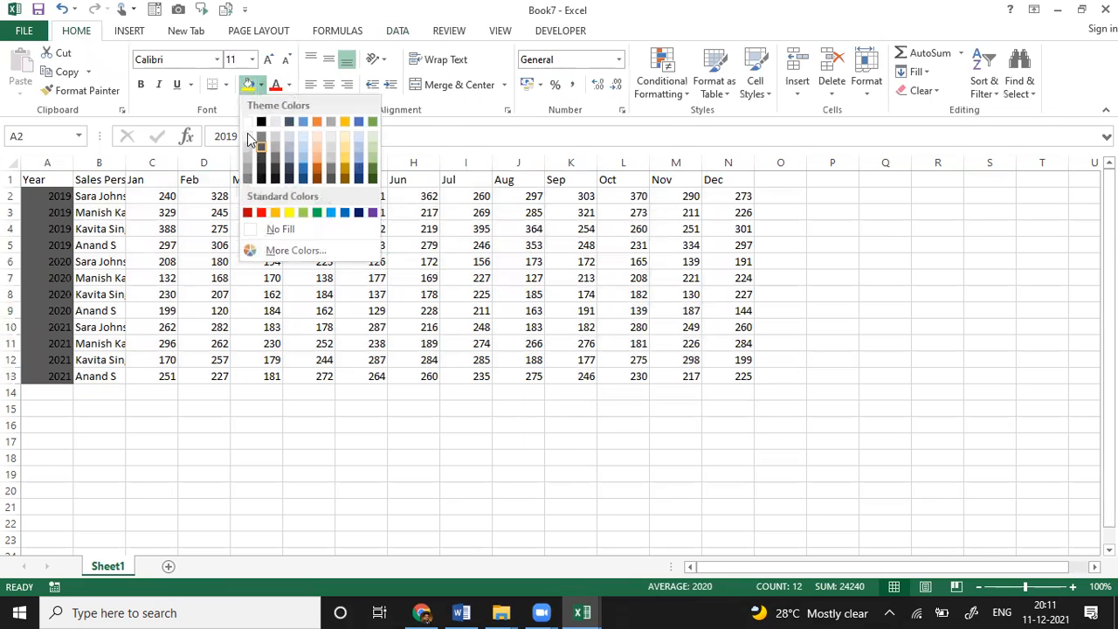
left_click(280, 225)
left_click(124, 262)
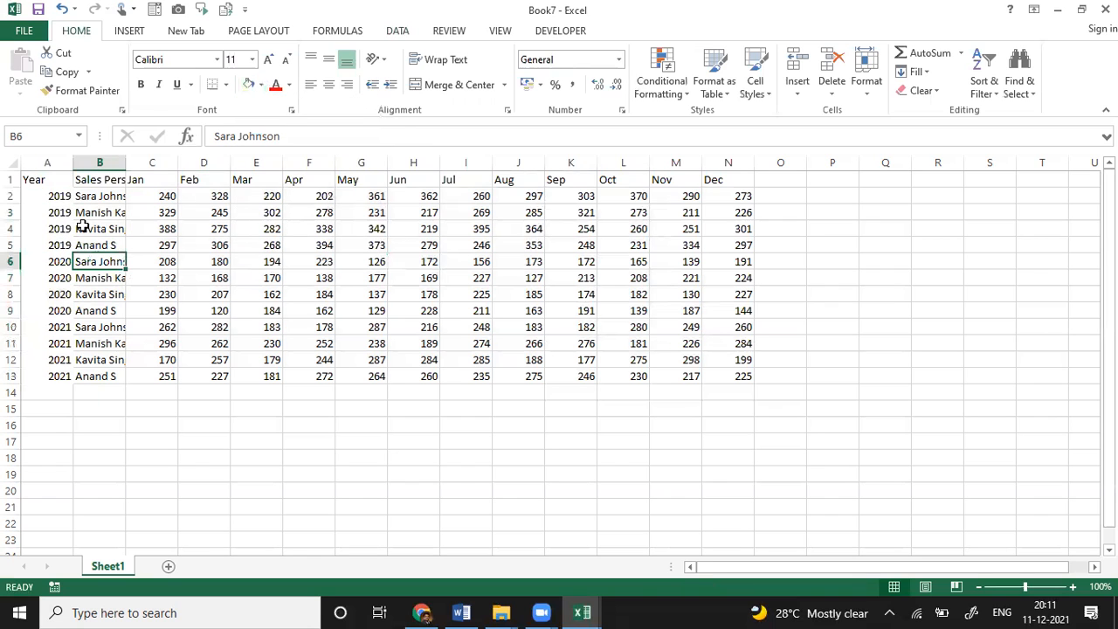
Apply Sum subtotals at each change in Year to the range A1:N13, keeping the month columns included
left_click(43, 179)
left_click_drag(44, 184, 726, 377)
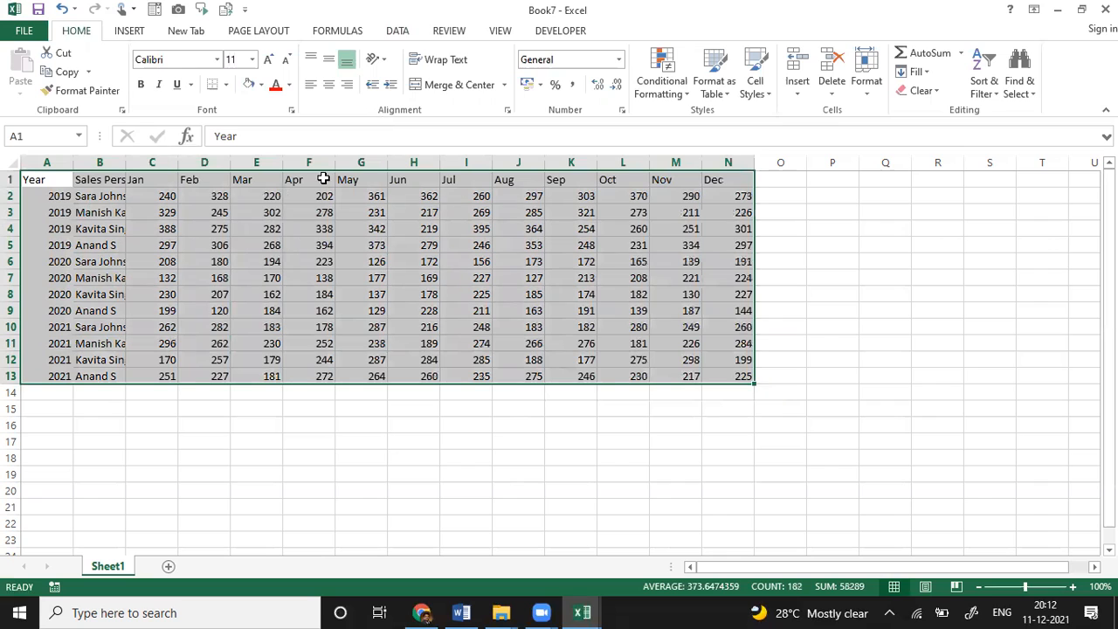
left_click(392, 34)
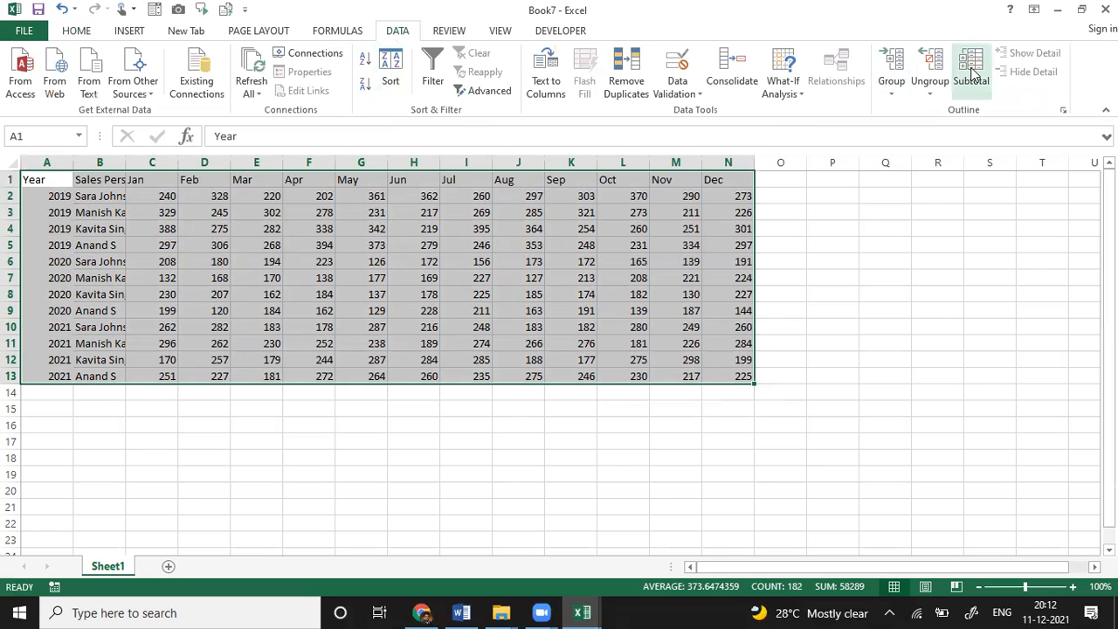
left_click(973, 76)
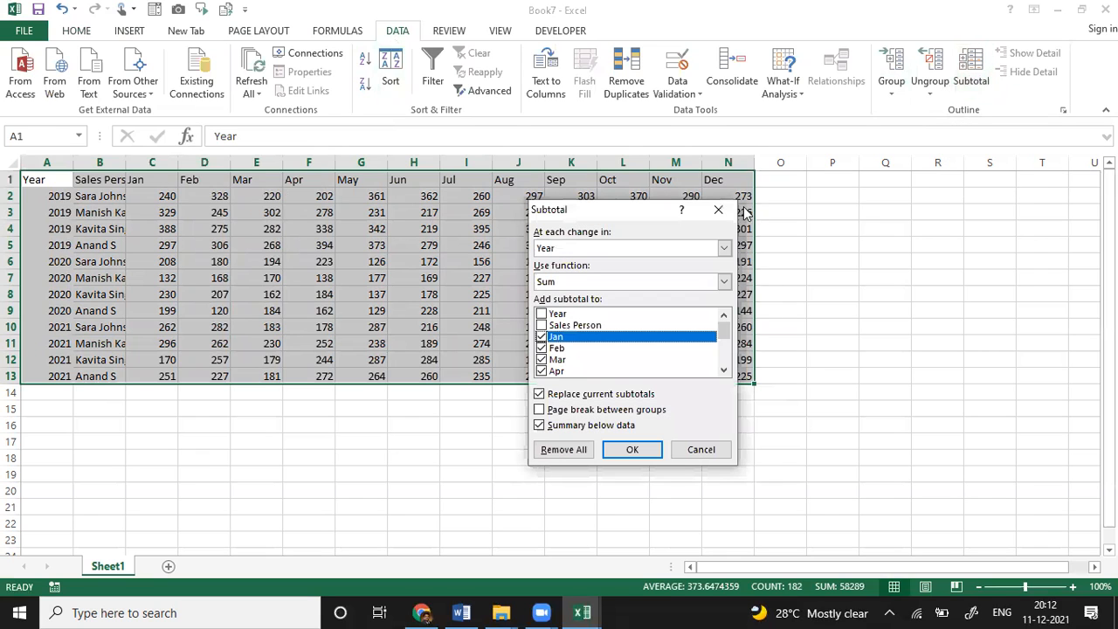
left_click(595, 281)
left_click(577, 299)
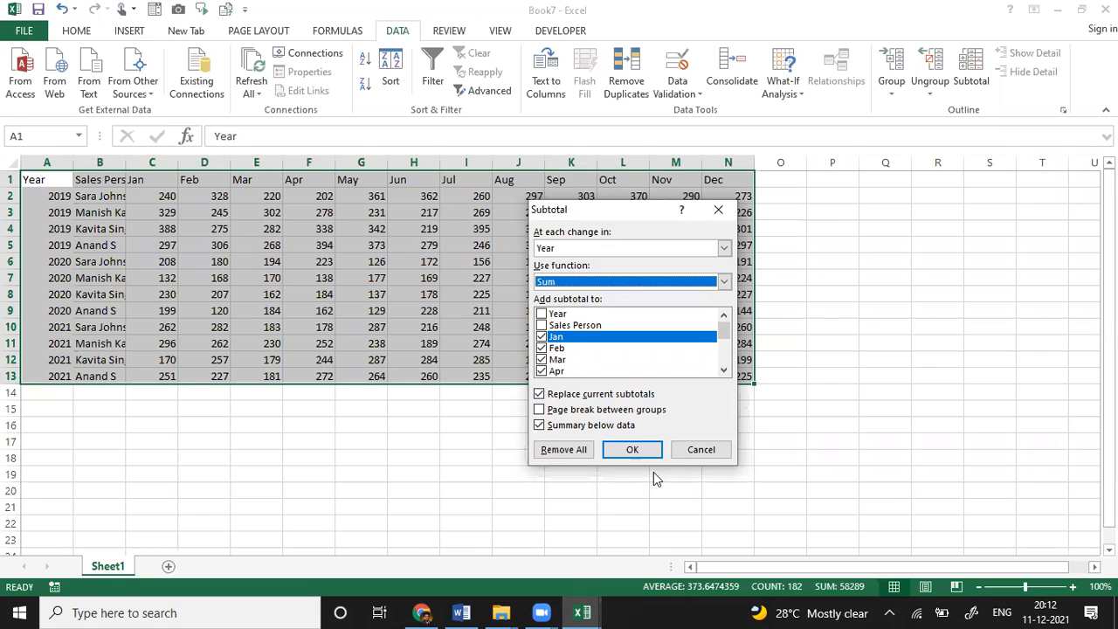
left_click(633, 451)
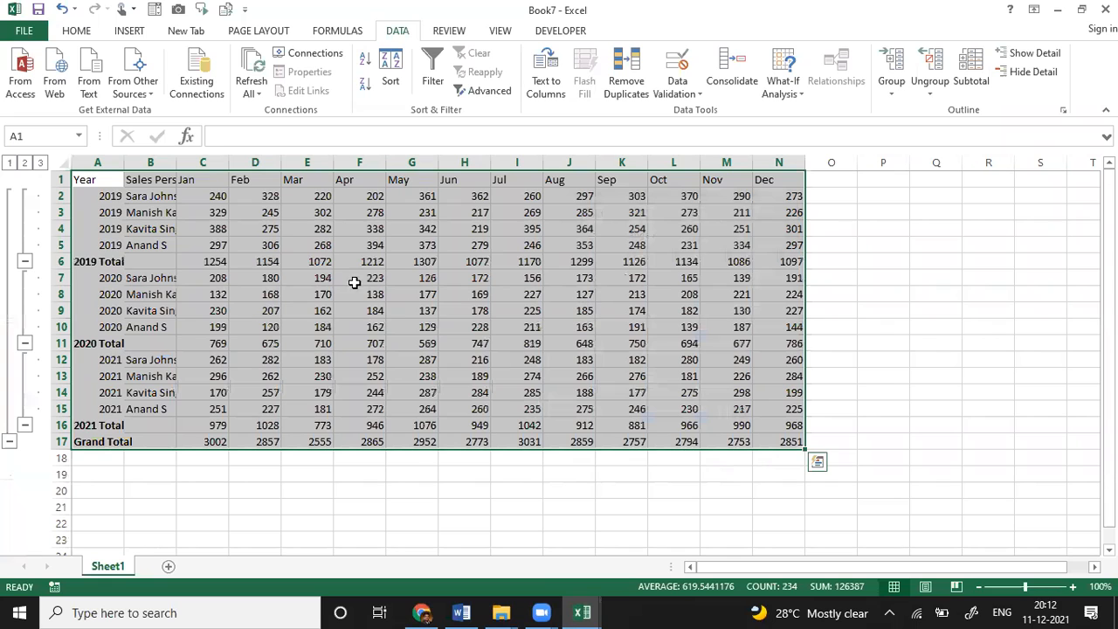
Inspect the January 2019 subtotal formula, then collapse and re-expand the 2019, 2020 and 2021 row groups
left_click(218, 261)
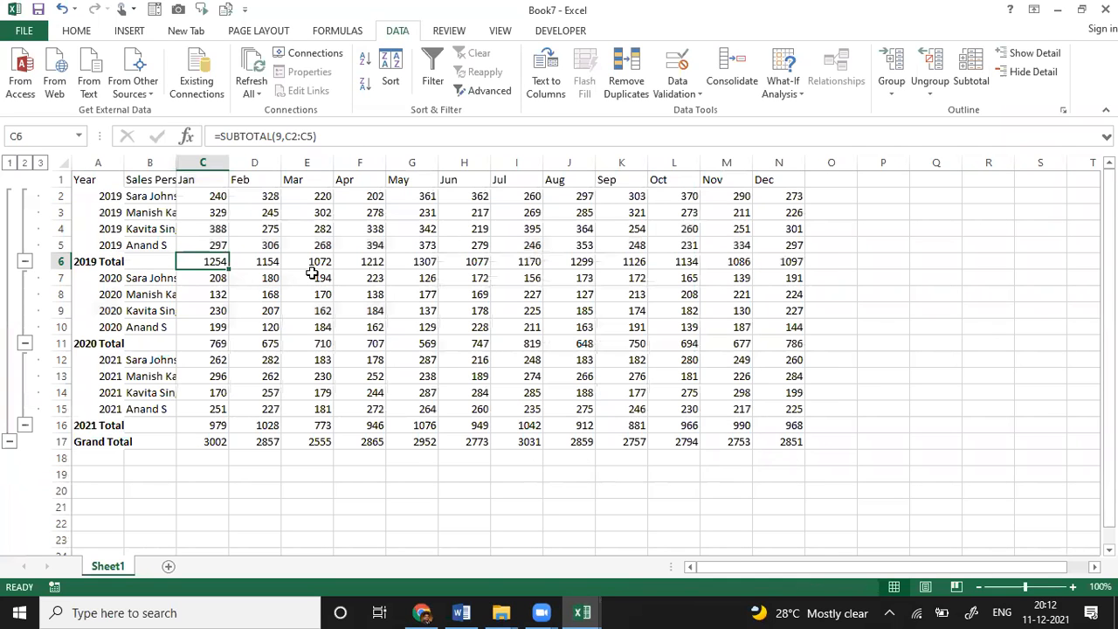
left_click(23, 262)
left_click(22, 278)
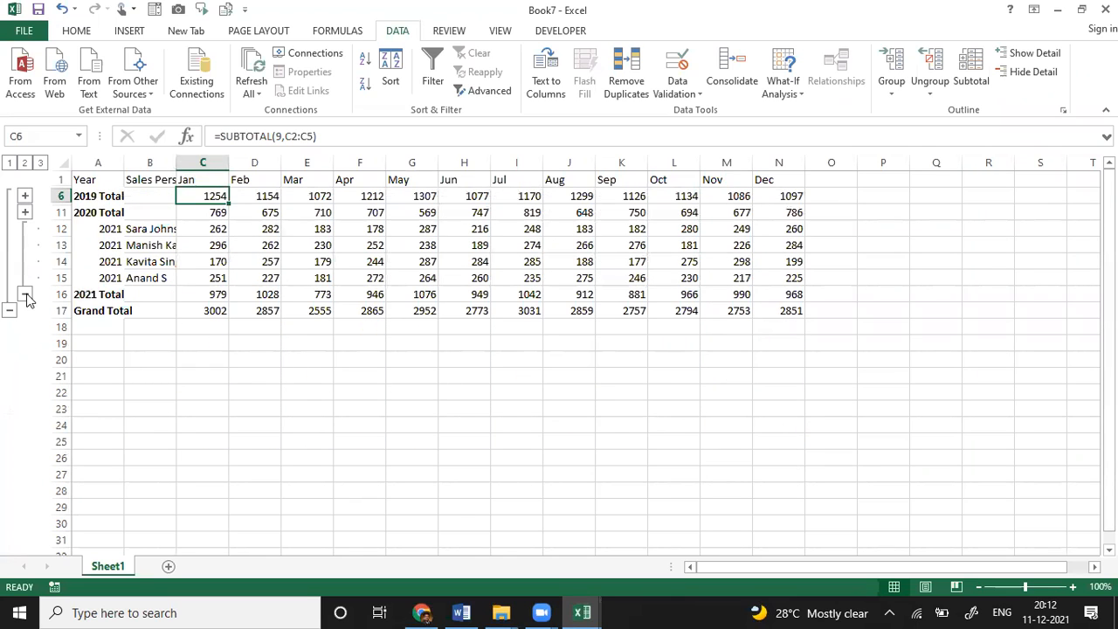
left_click(25, 296)
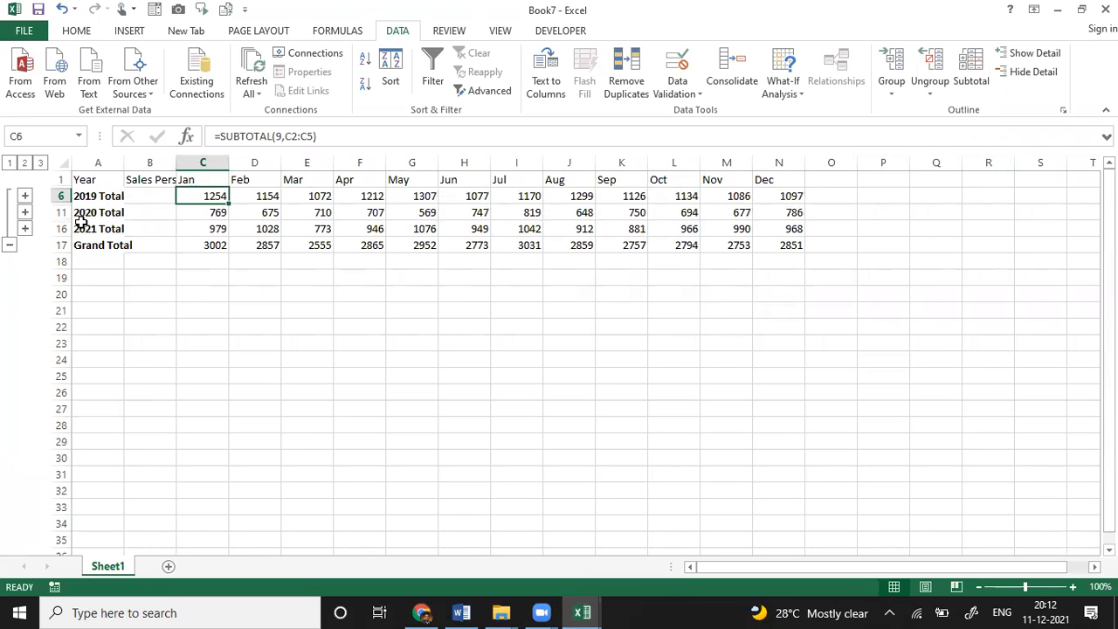
left_click(26, 229)
left_click(25, 212)
left_click(26, 197)
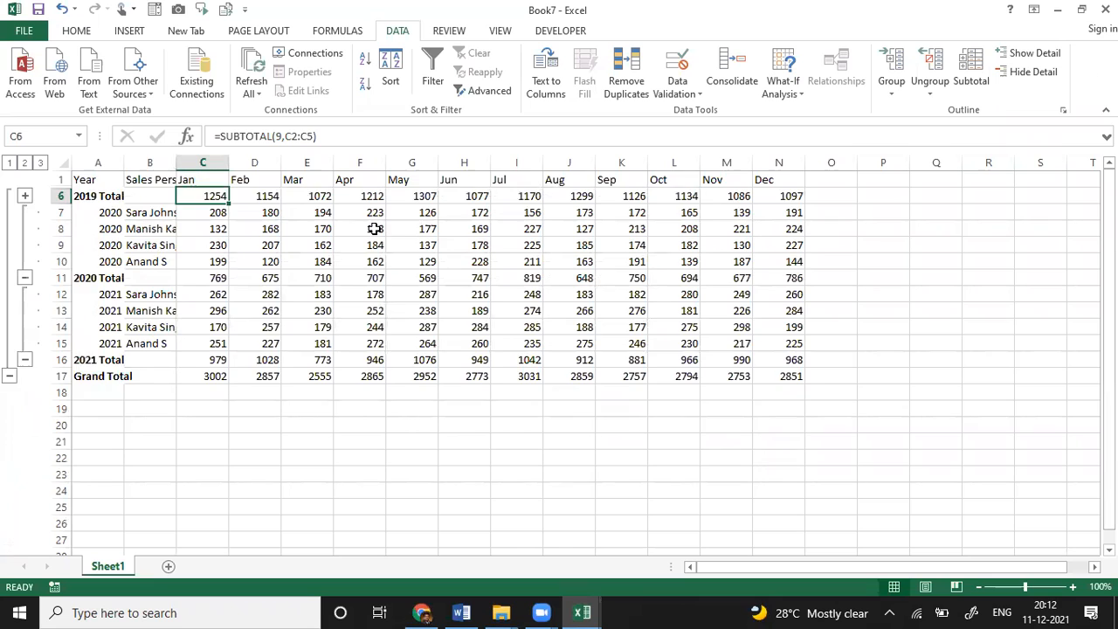
Insert a blank column between Mar and Apr
left_click(354, 225)
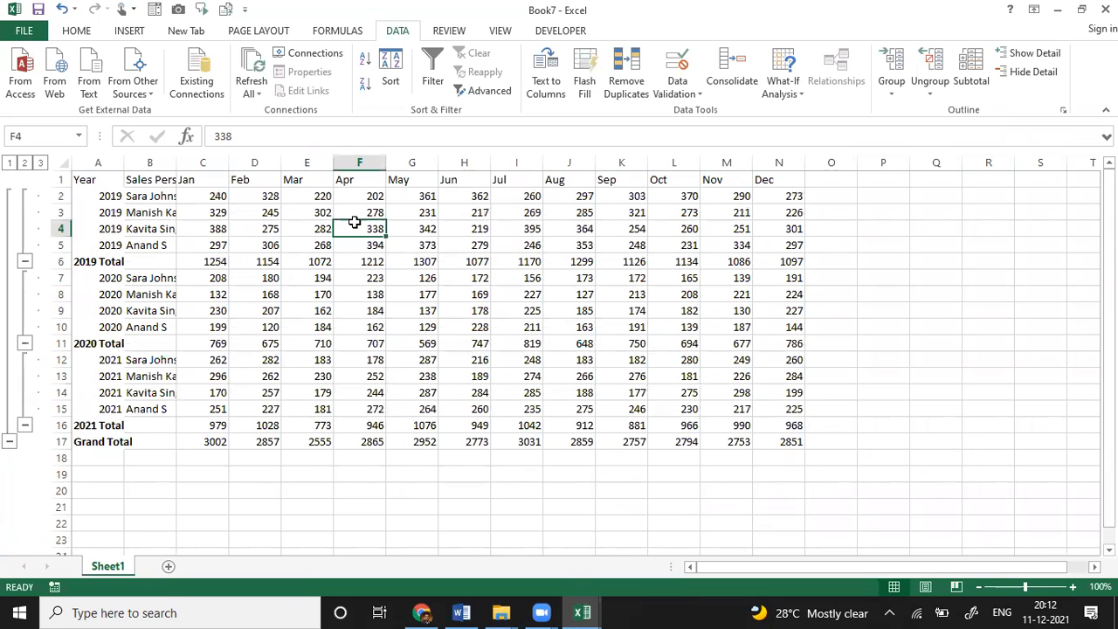
key("alt+i")
key("c")
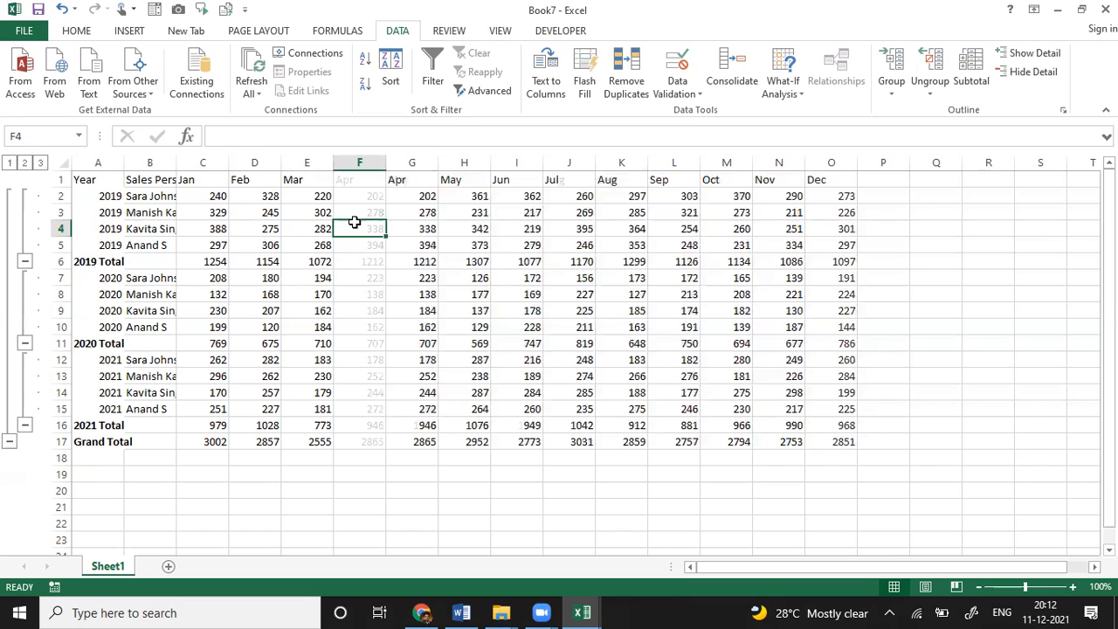
Insert a blank column between Jun and Jul
key("Right")
key("Right")
key("Right")
key("Right")
key("Right")
key("Left")
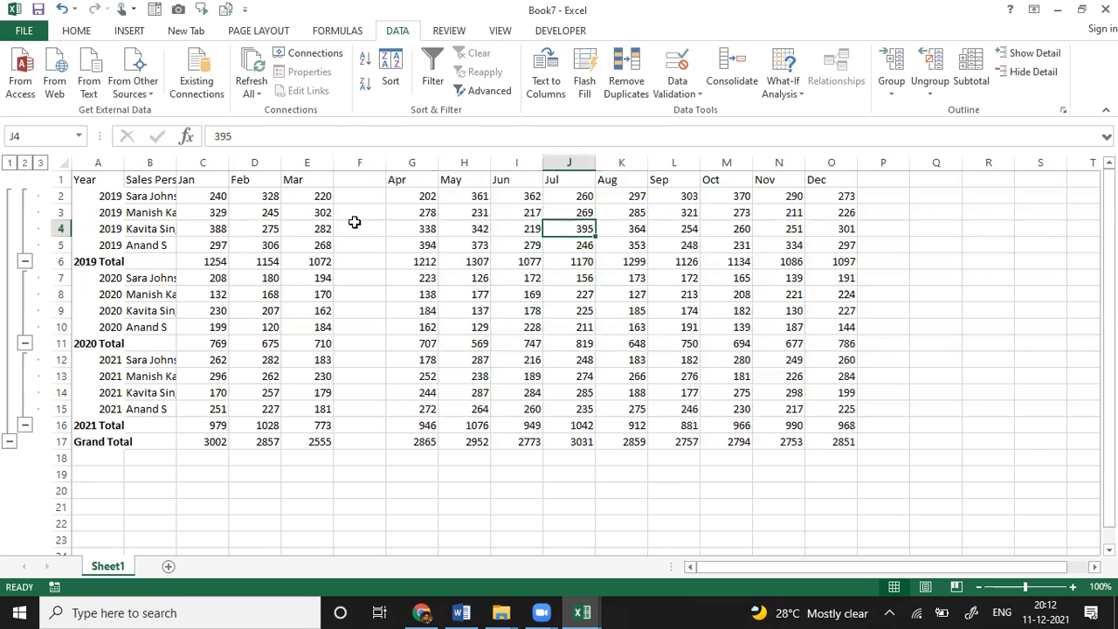
key("alt+i")
key("c")
Insert a blank column between Sep and Oct
key("Right")
key("Right")
key("Right")
key("Right")
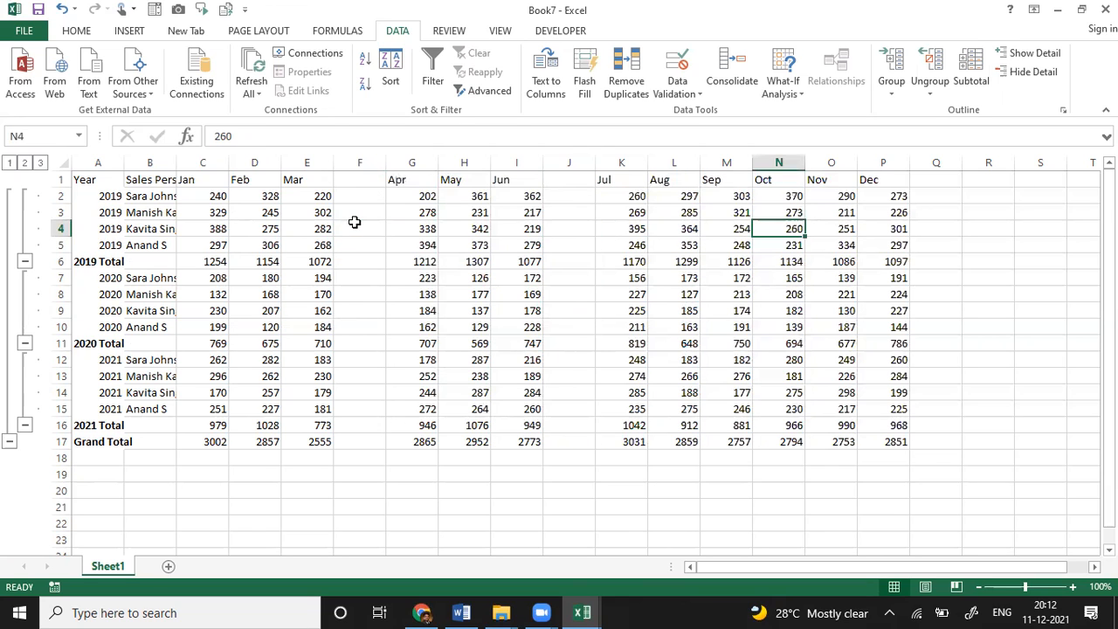
key("alt+i")
key("c")
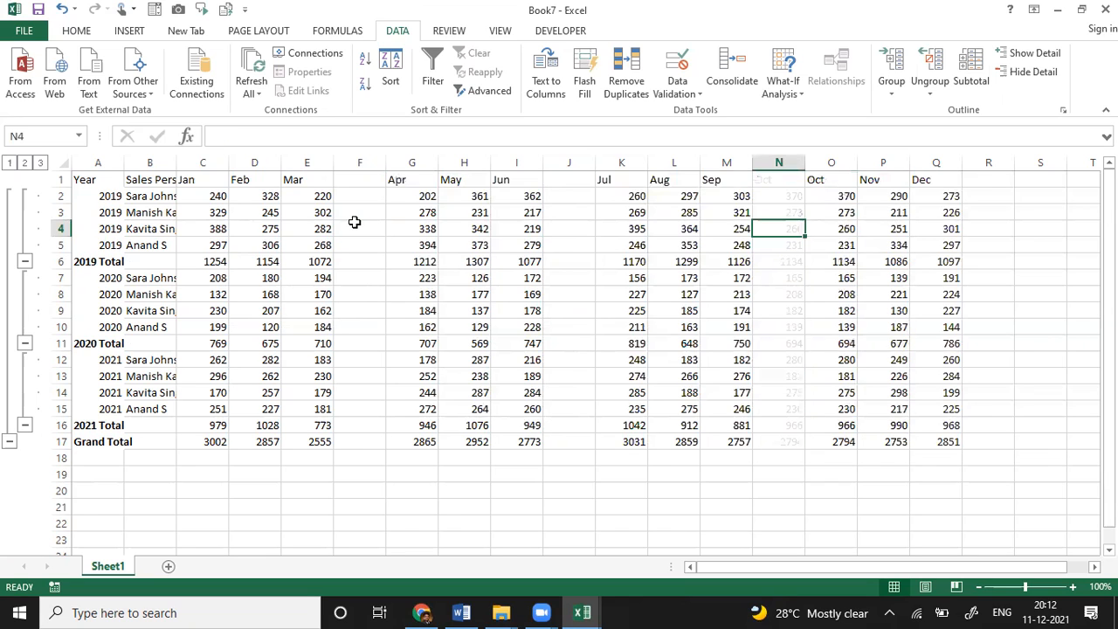
Total Jan to Mar in F2 with =SUM(C2:E2) and fill the formula down through F17
key("Left")
key("Left")
key("Left")
key("Left")
key("Left")
key("Up")
key("Up")
key("Left")
key("Left")
key("Left")
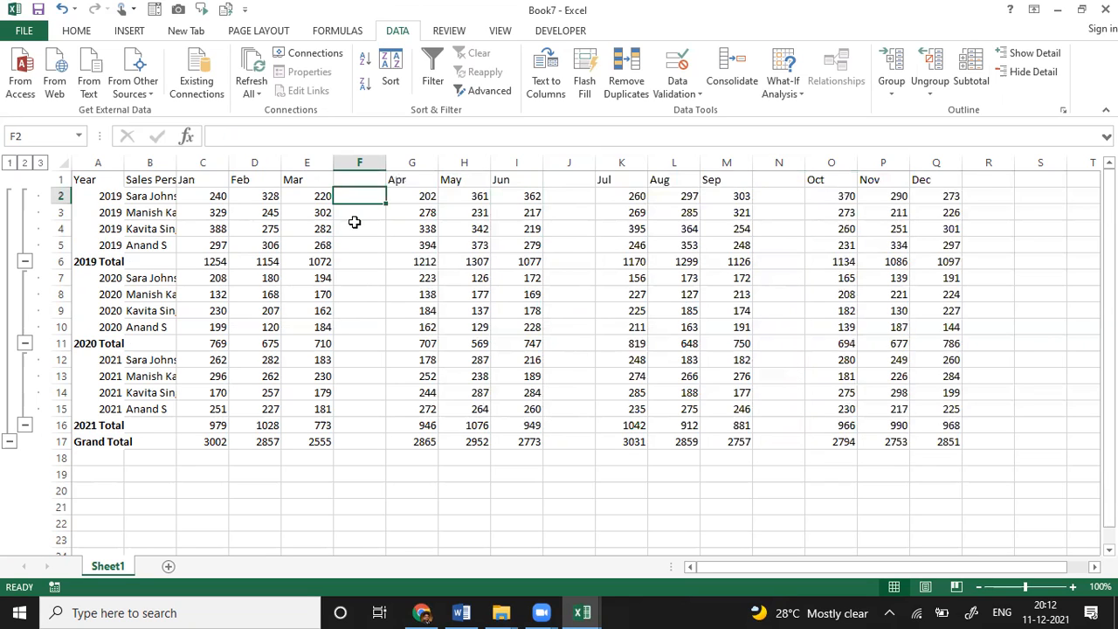
type("=")
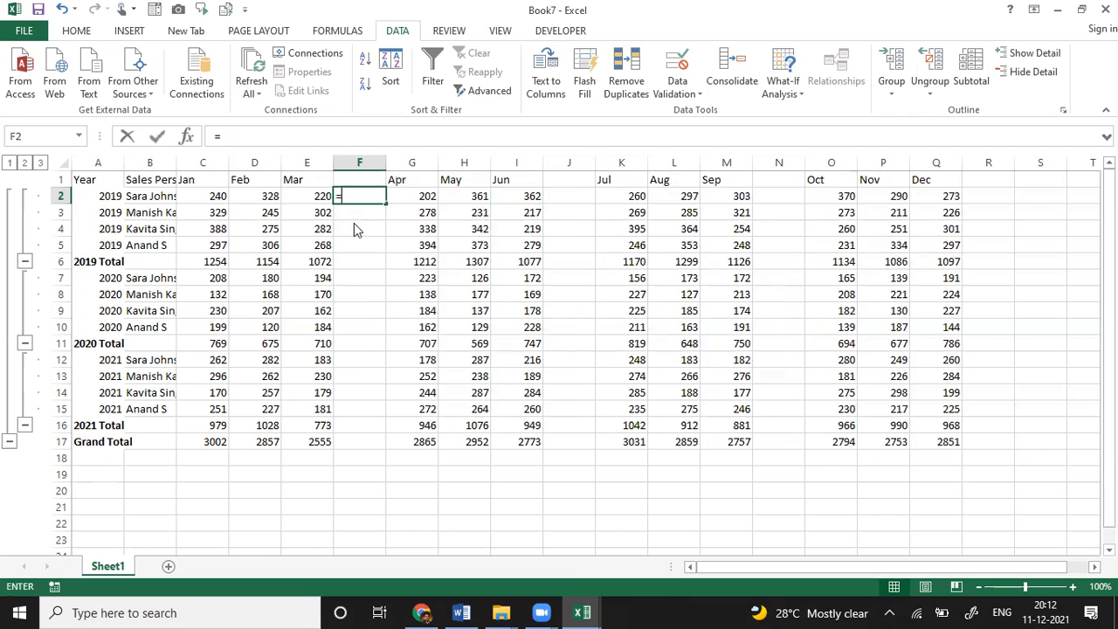
type("SUM(")
key("Left")
key("Left")
key("Left")
key("shift+Right")
key("shift+Right")
type(")")
key("Return")
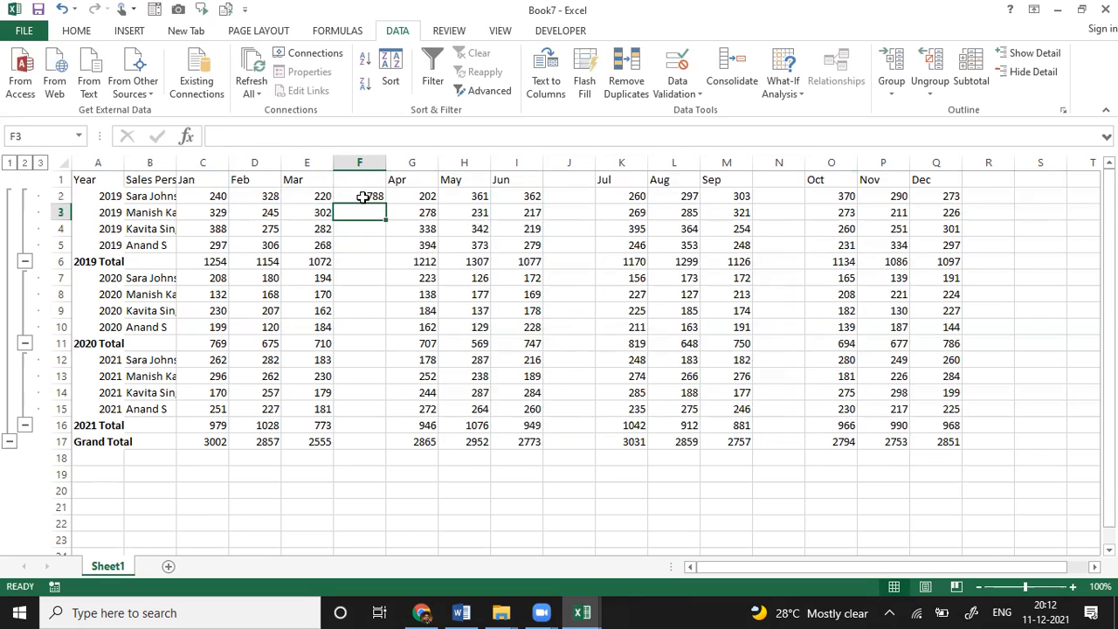
left_click(371, 198)
left_click_drag(390, 299, 388, 447)
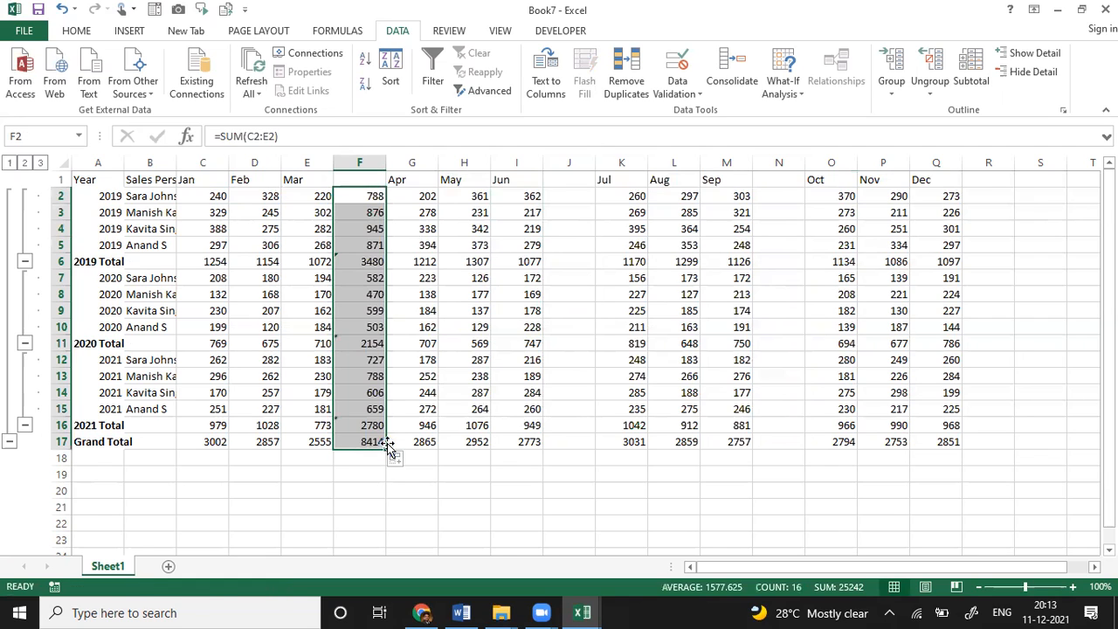
Copy the quarterly total formulas from F2:F17 into the blank columns J and N, starting at row 2
key("ctrl+c")
key("Right")
key("Right")
key("Right")
key("Right")
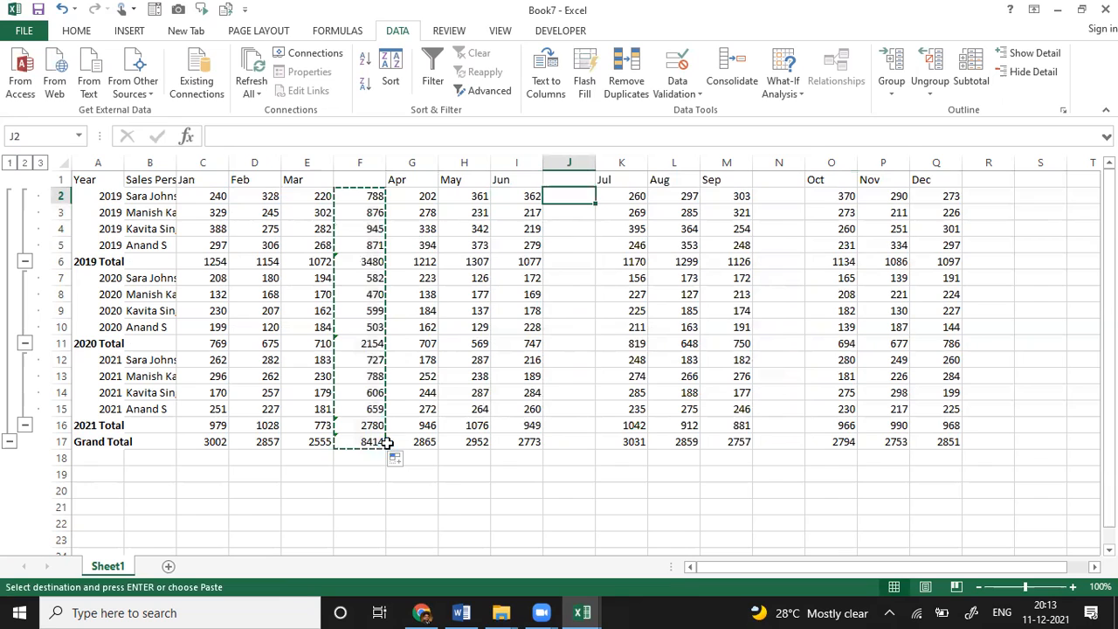
key("ctrl+v")
key("Right")
key("Right")
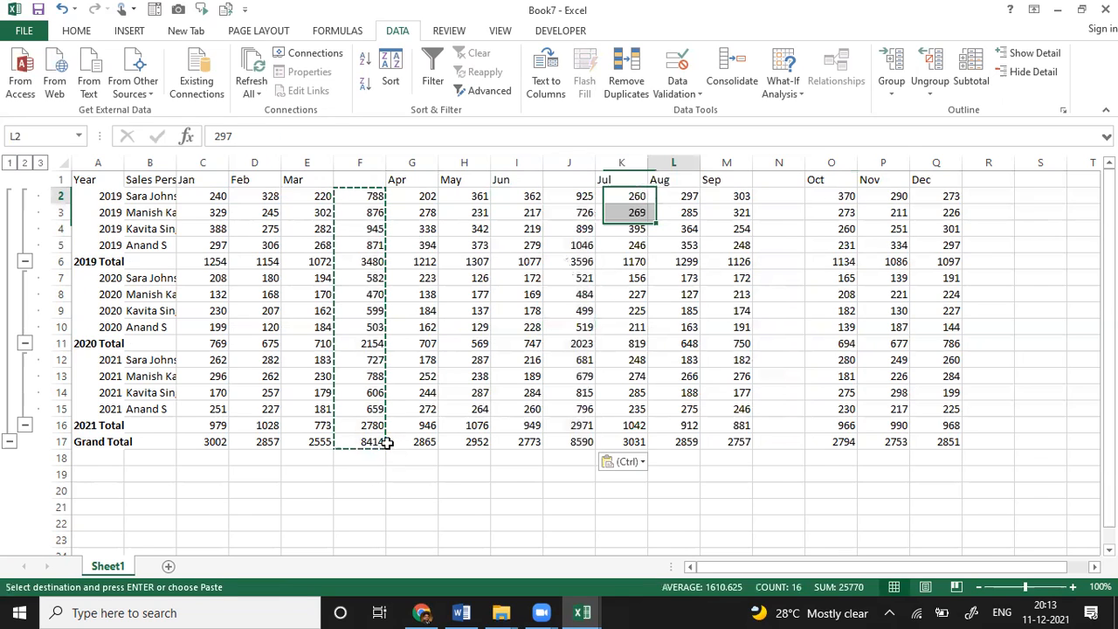
key("Right")
key("Right")
key("ctrl+v")
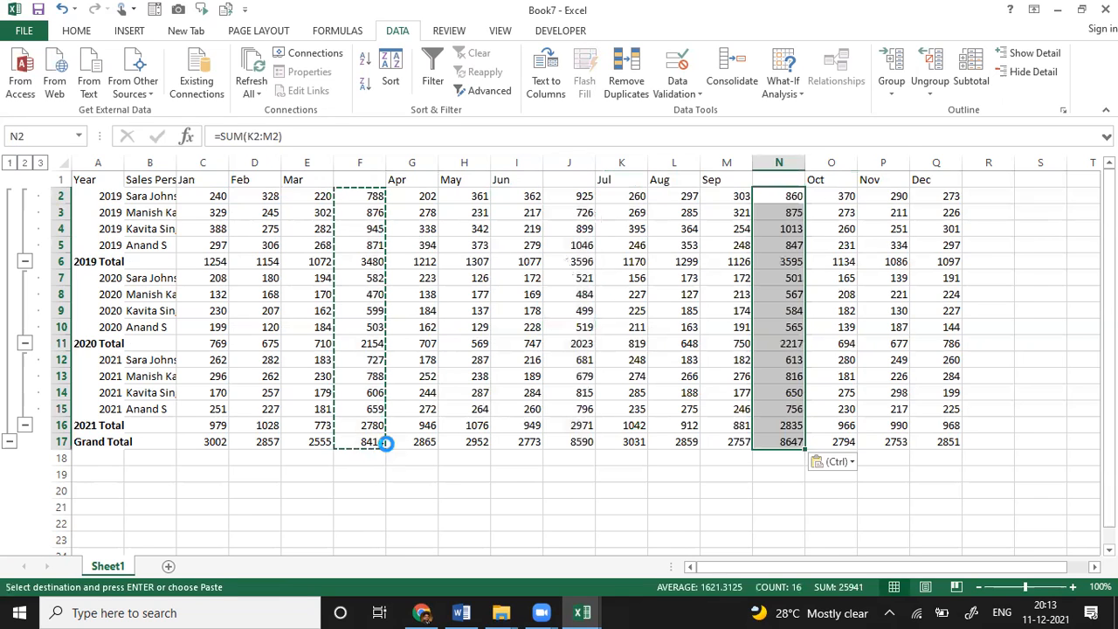
Paste the copied quarterly total formulas into column R after Dec, starting at R2, and end the copy mode
key("Right")
key("Right")
key("Right")
key("Right")
key("ctrl+v")
key("Escape")
key("Left")
Group the month columns of each quarter separately: C:E, G:I, K:M and O:Q
left_click_drag(206, 156, 297, 163)
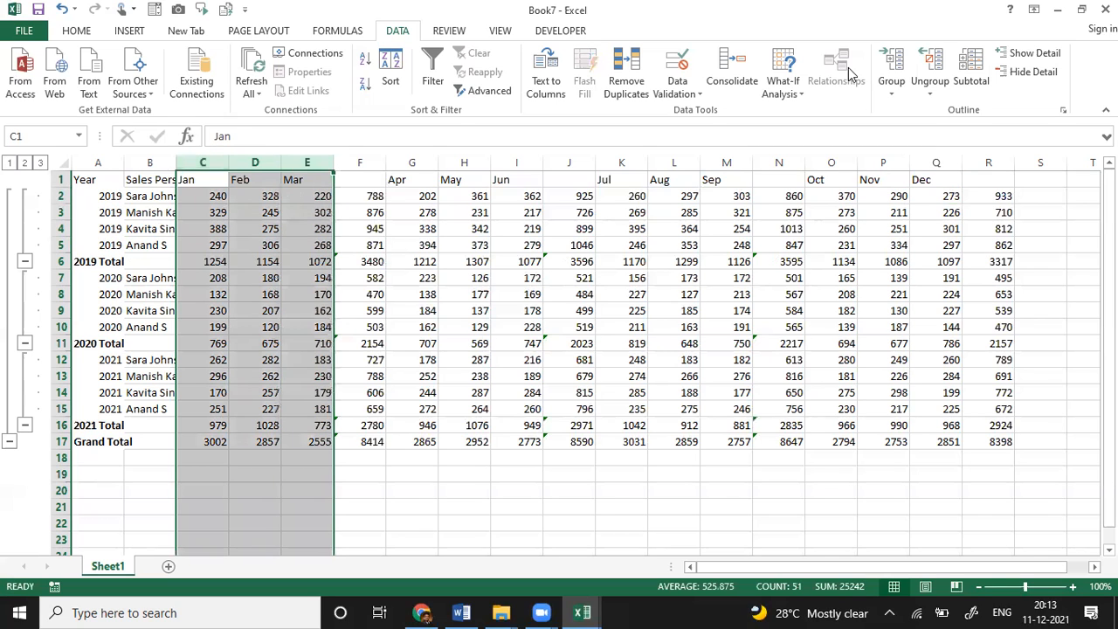
left_click(893, 65)
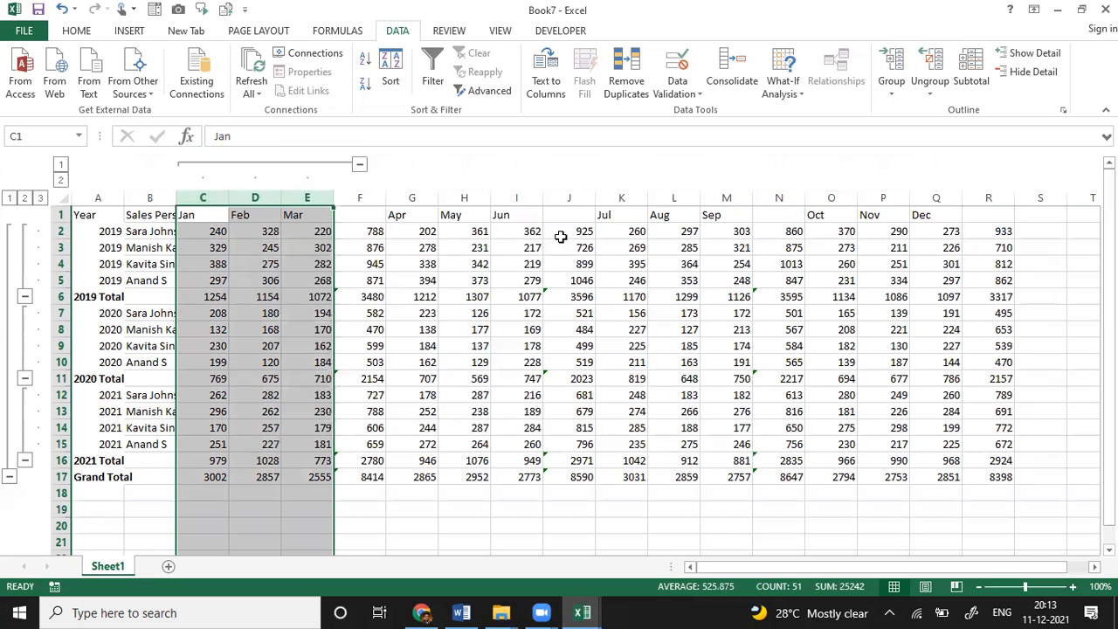
left_click_drag(464, 199, 529, 196)
left_click(896, 68)
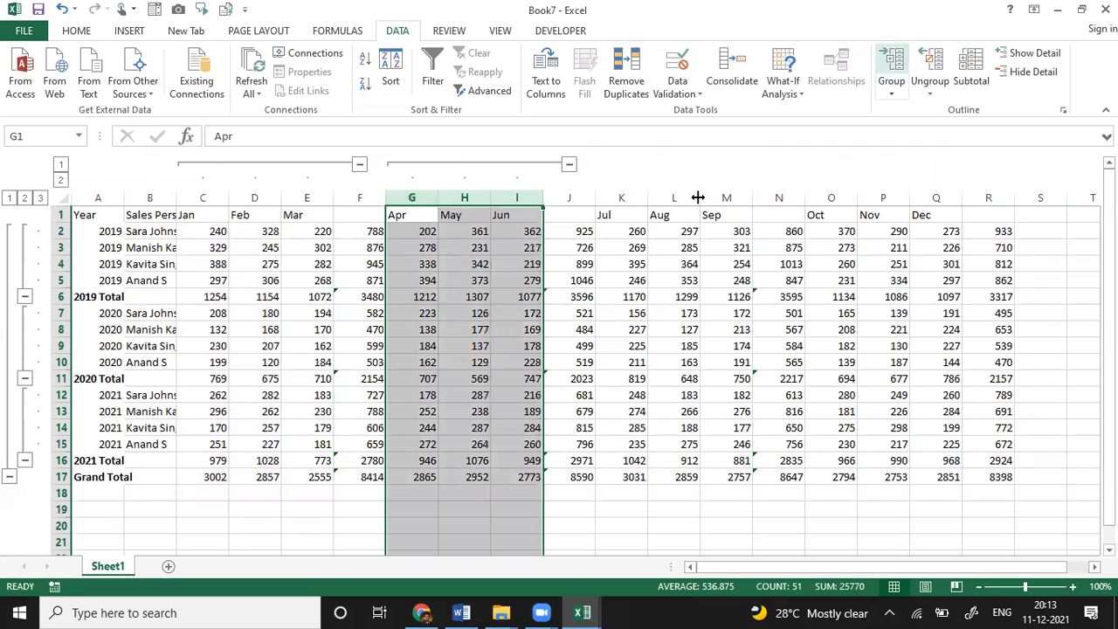
left_click_drag(626, 197, 734, 196)
left_click(893, 68)
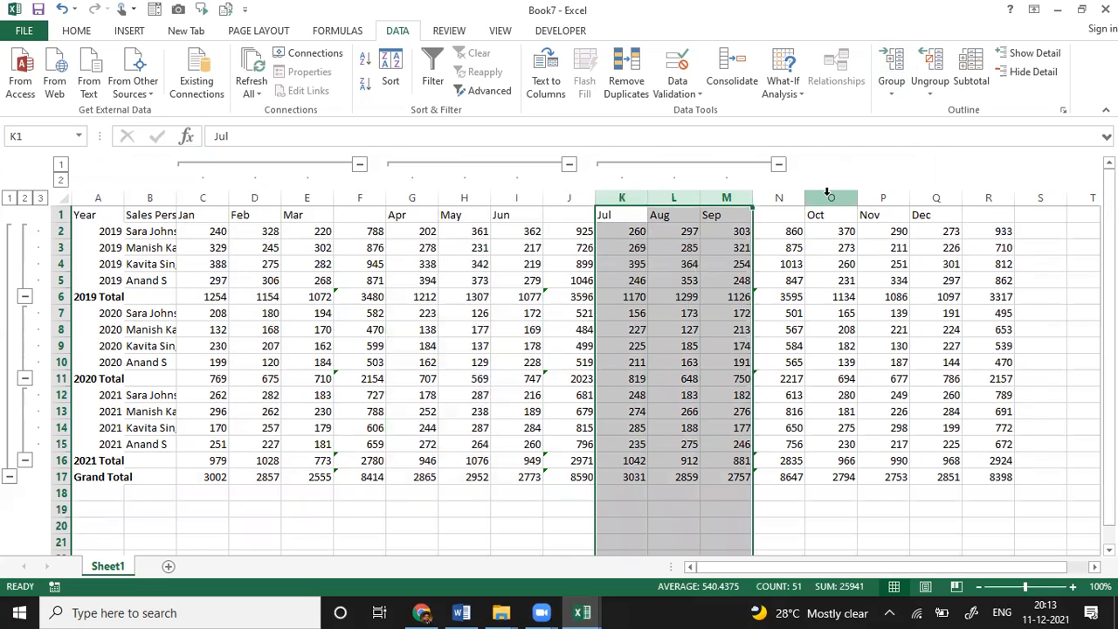
left_click_drag(831, 196, 920, 191)
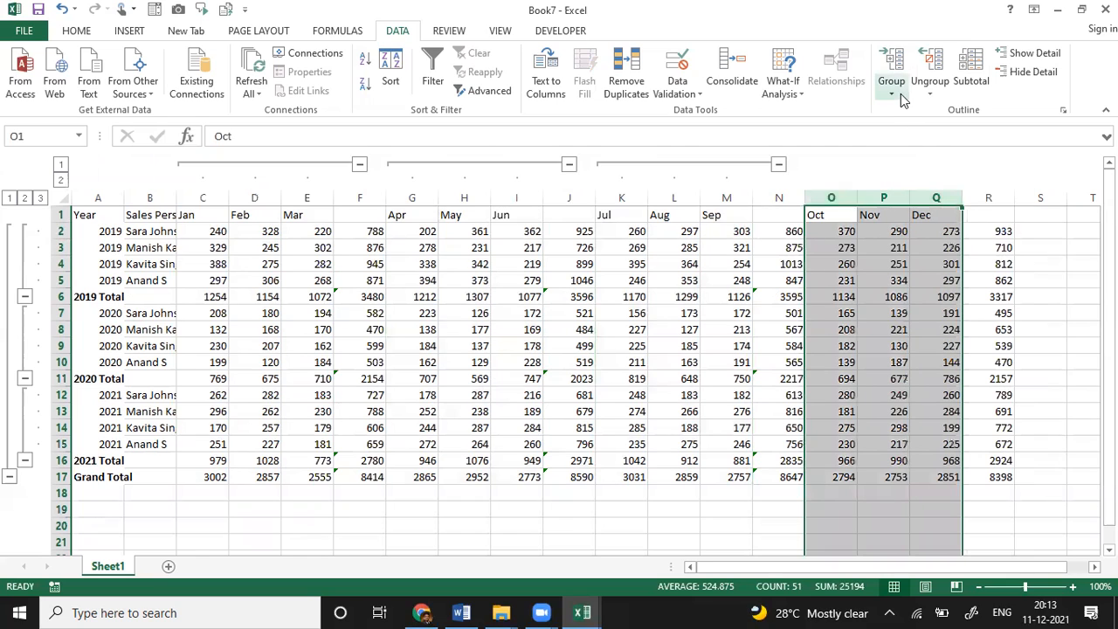
left_click(892, 69)
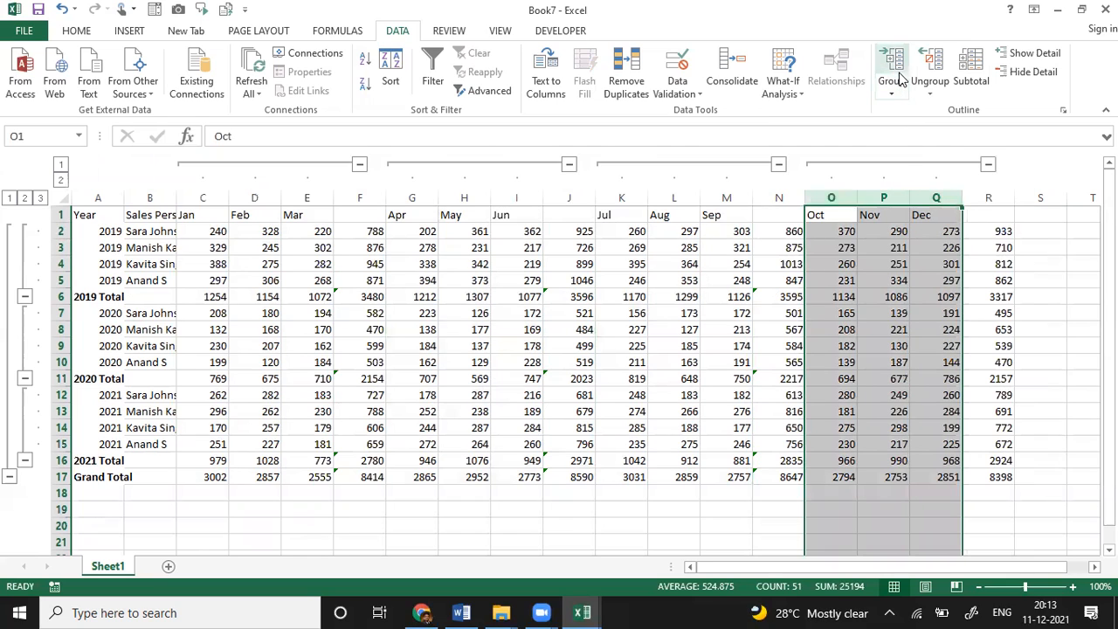
Collapse all four quarterly column groups so that only the quarterly total columns show
left_click(360, 165)
left_click(413, 165)
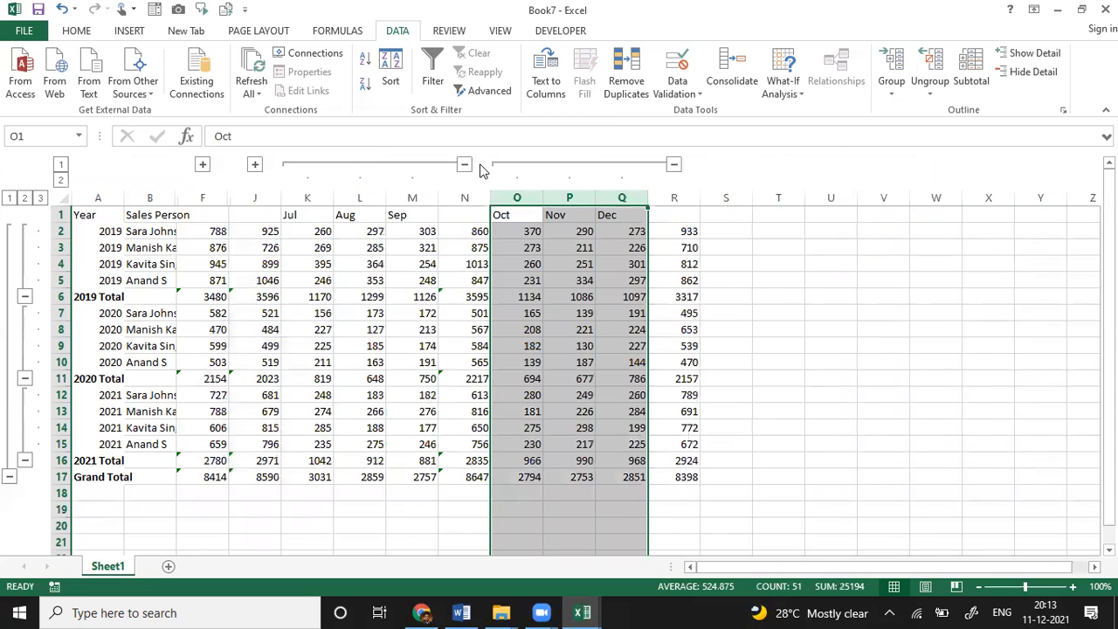
left_click(464, 165)
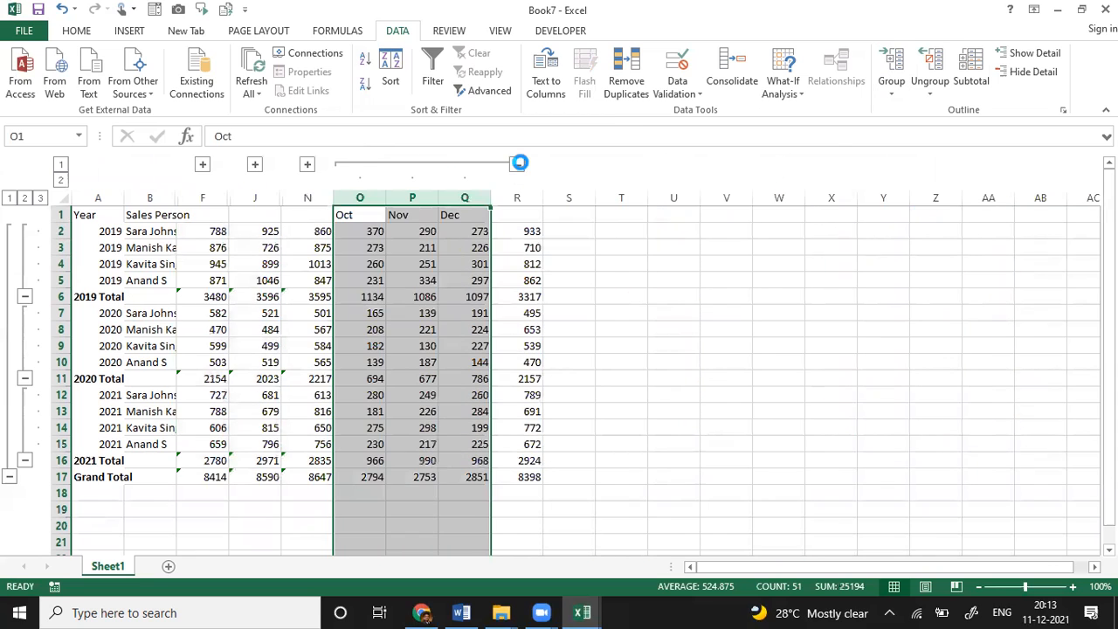
left_click(516, 166)
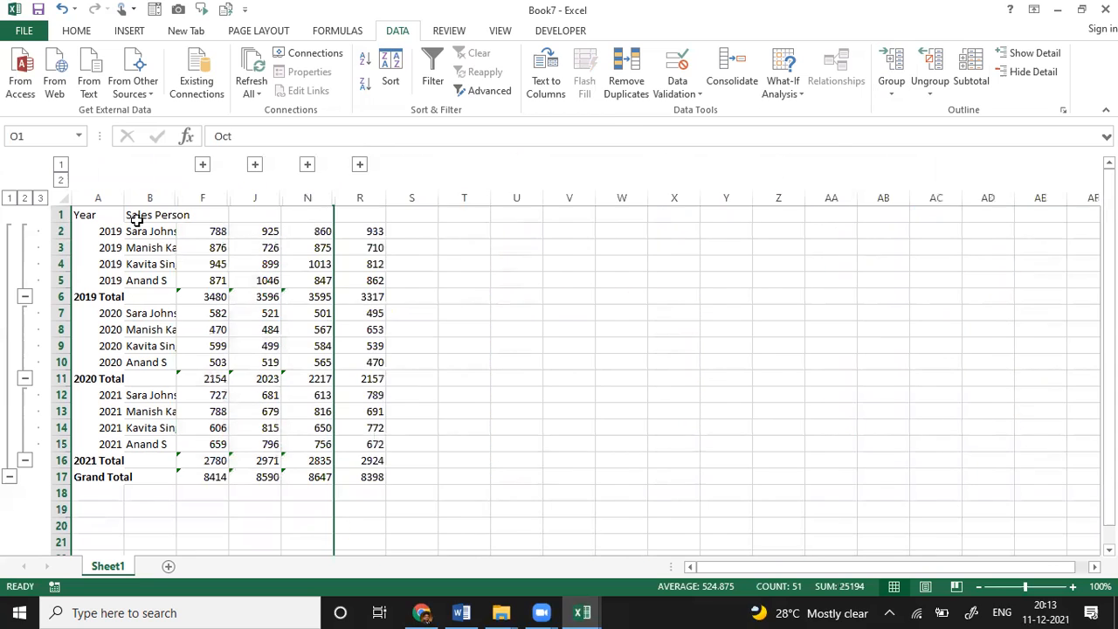
AutoFit the width of the Sales Person column B to its contents
left_click(233, 255)
key("Up")
key("Up")
key("Left")
key("Left")
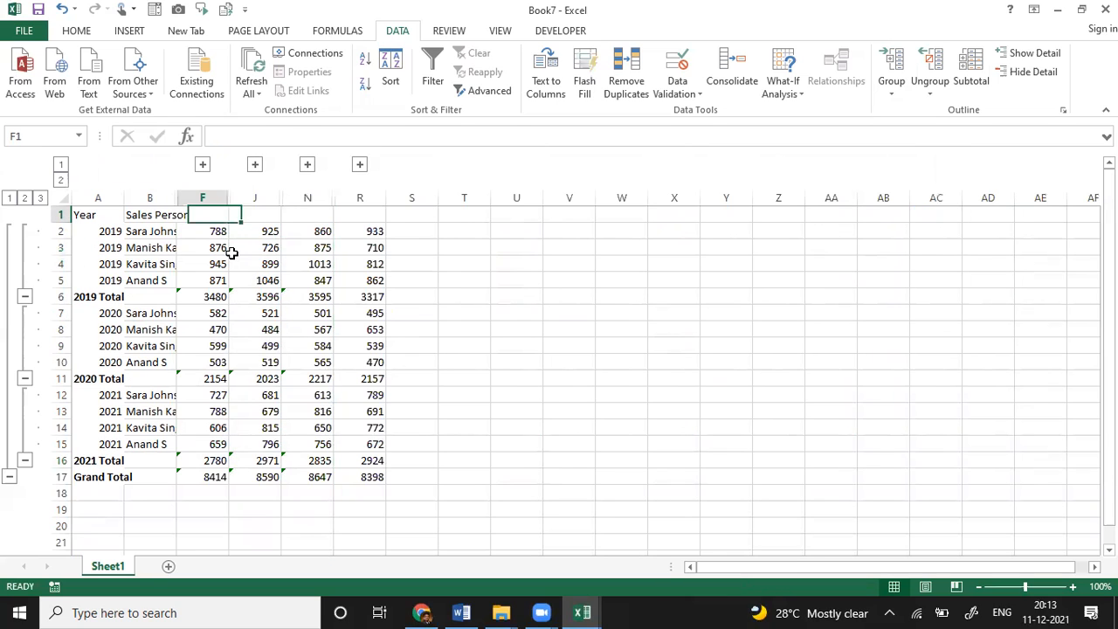
double_click(174, 192)
Label the quarterly total columns by entering q1 in F1, Q2 in J1, Q3 in N1 and Q4 in R1
left_click(235, 215)
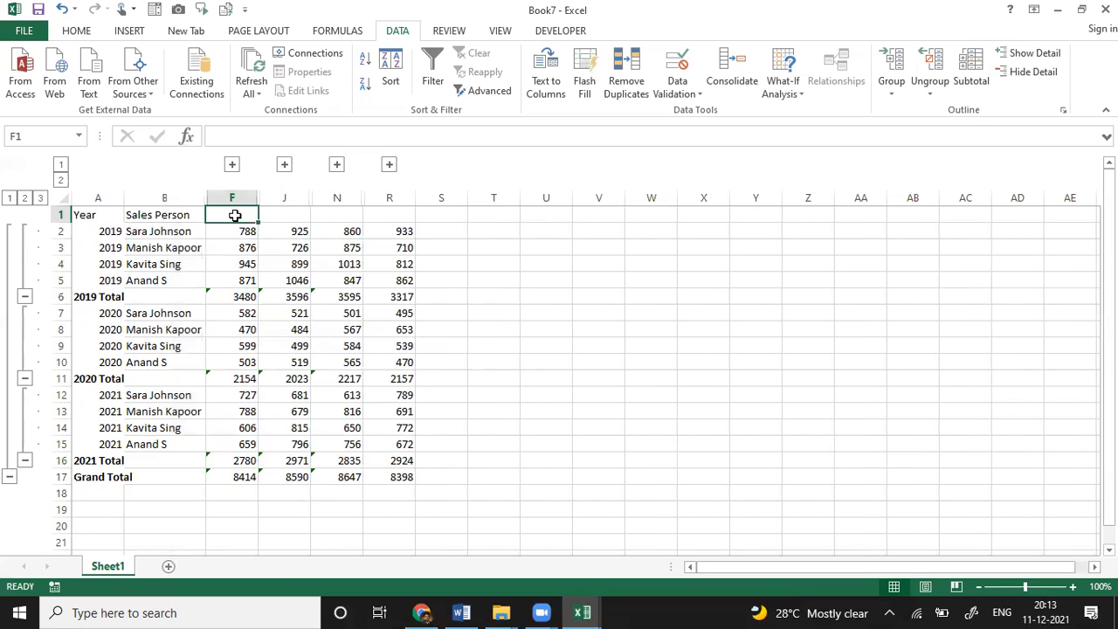
type("q1")
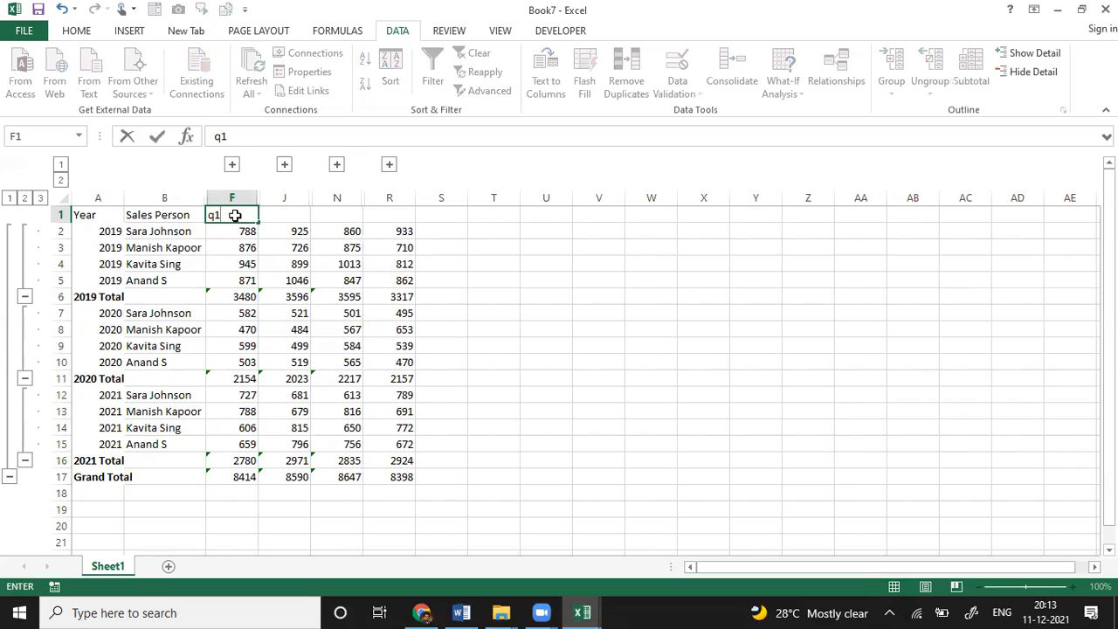
key("Tab")
type("Q2")
key("Tab")
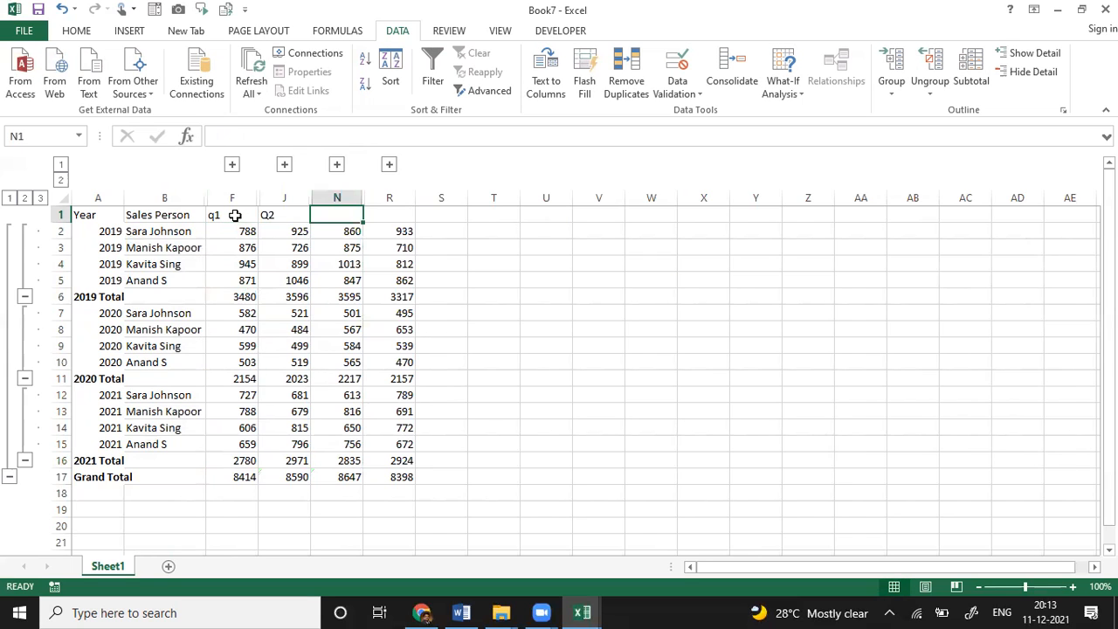
type("Q3")
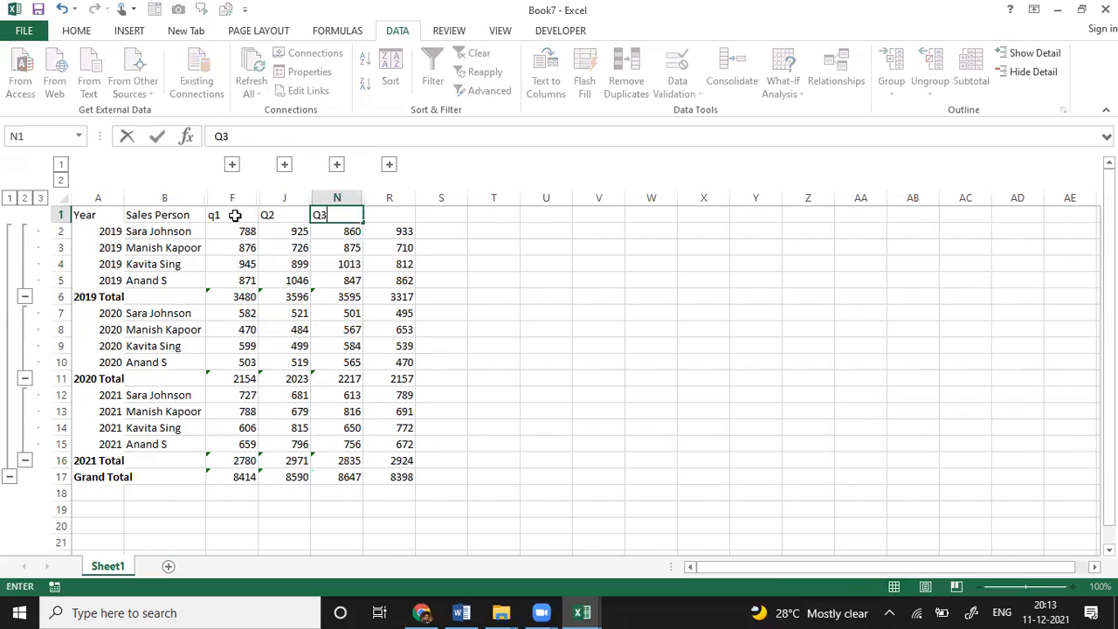
key("Tab")
type("Q4")
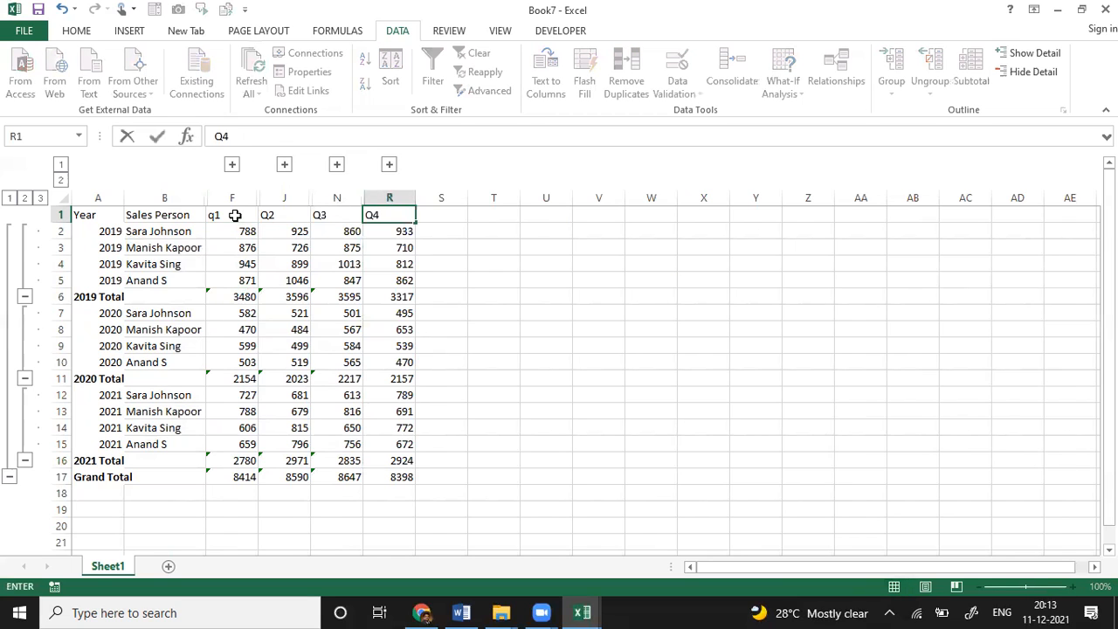
Change the header in F1 to a capitalised Q1
left_click(235, 215)
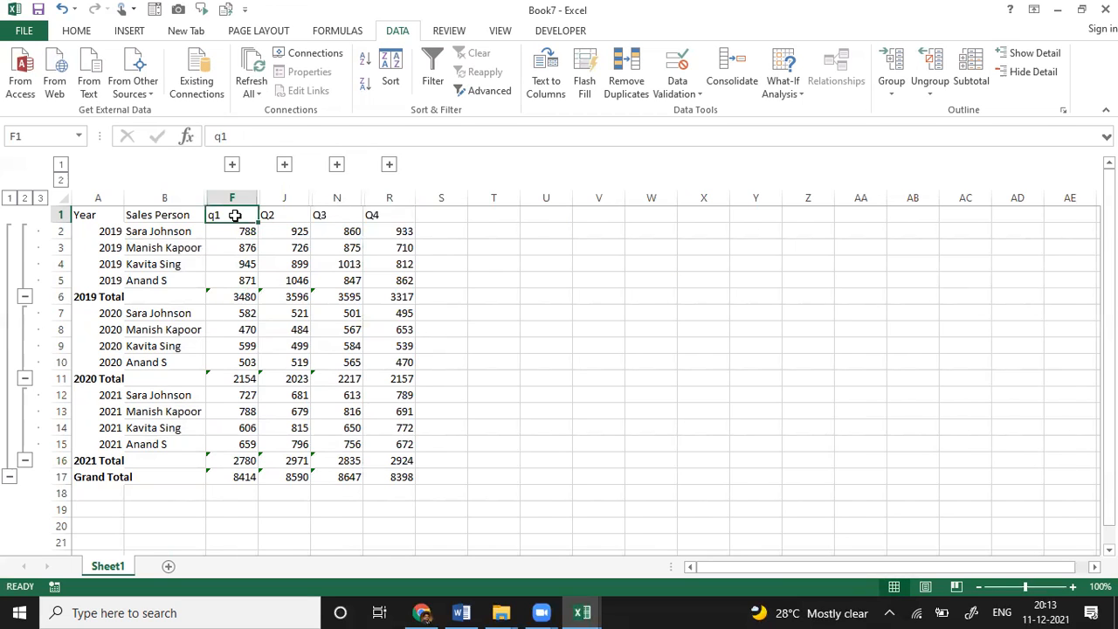
type("Q1")
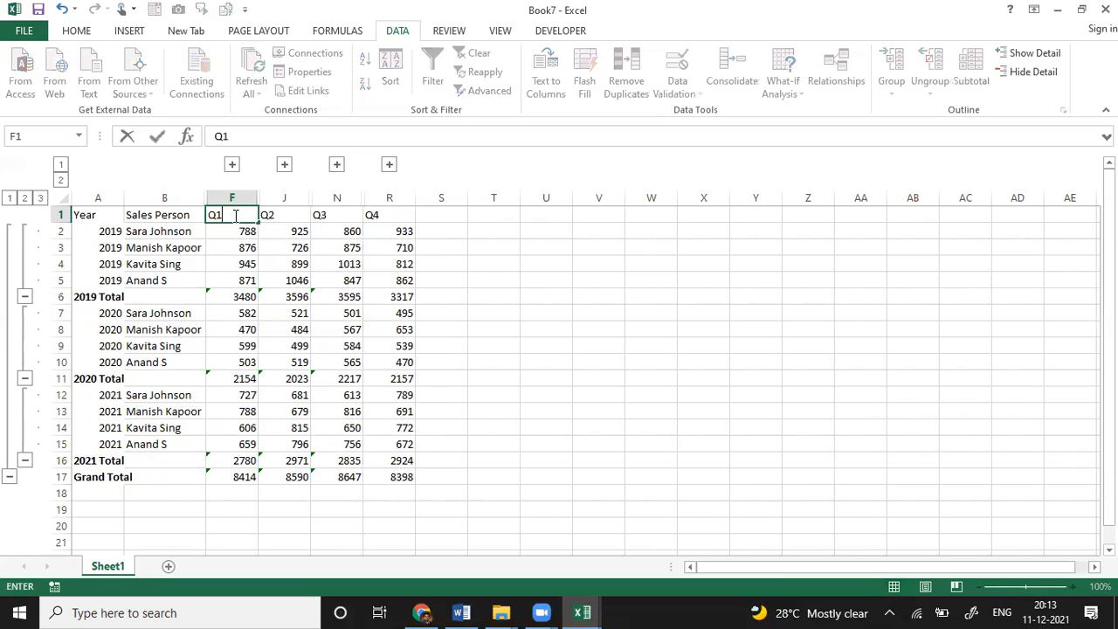
key("ctrl+Return")
key("Down")
key("Left")
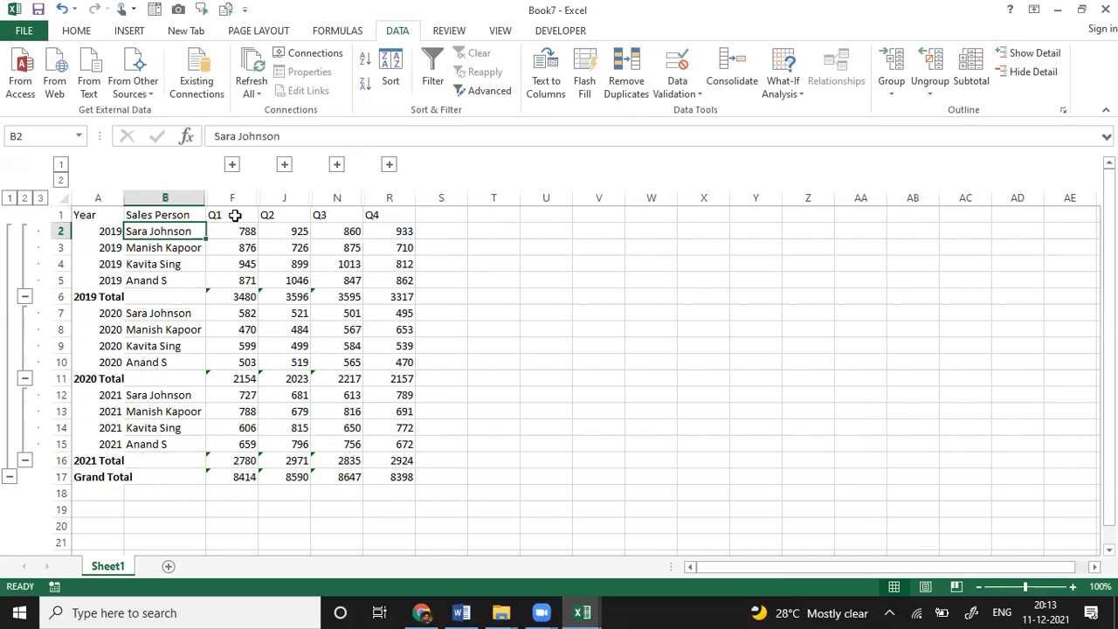
key("Left")
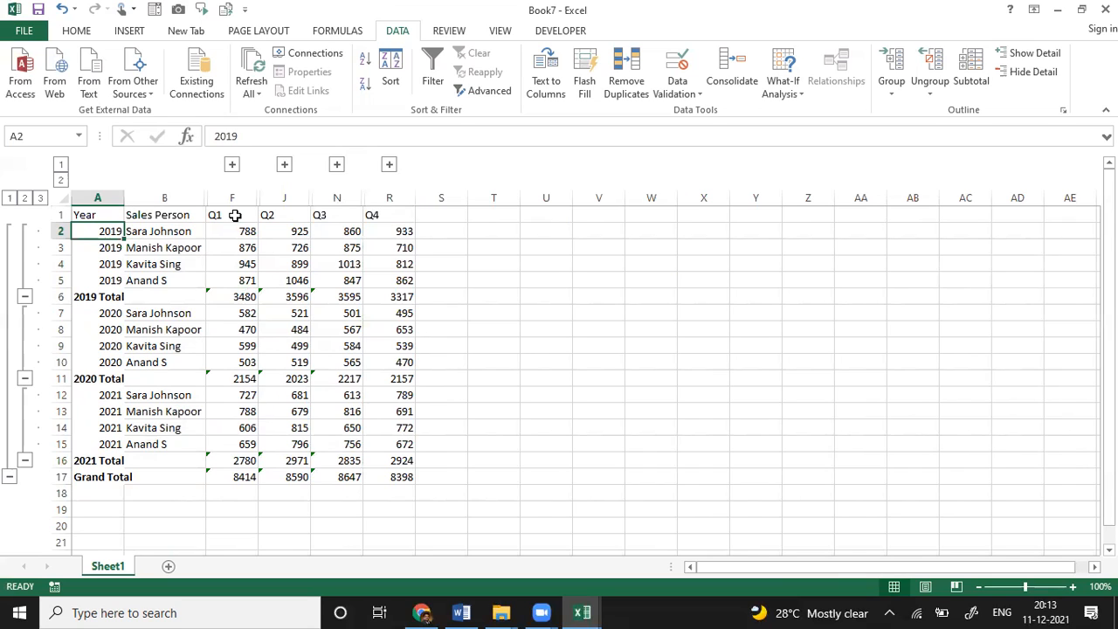
key("Down")
key("Down")
key("Down")
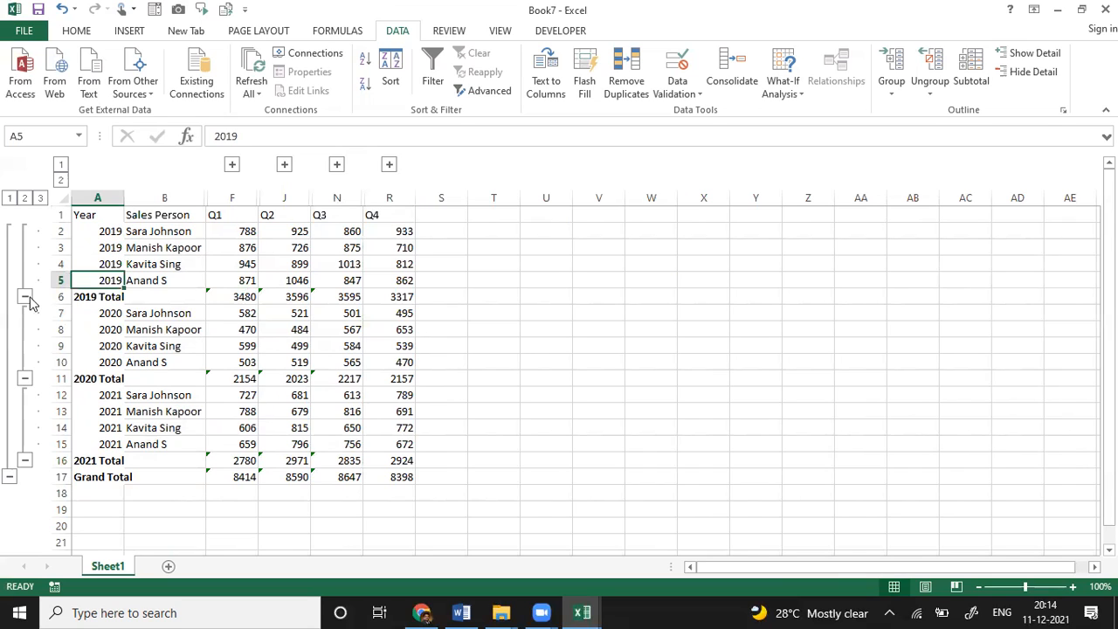
Collapse the 2019, 2020 and 2021 row groups to their yearly totals and expand each one again
left_click(24, 297)
left_click(25, 312)
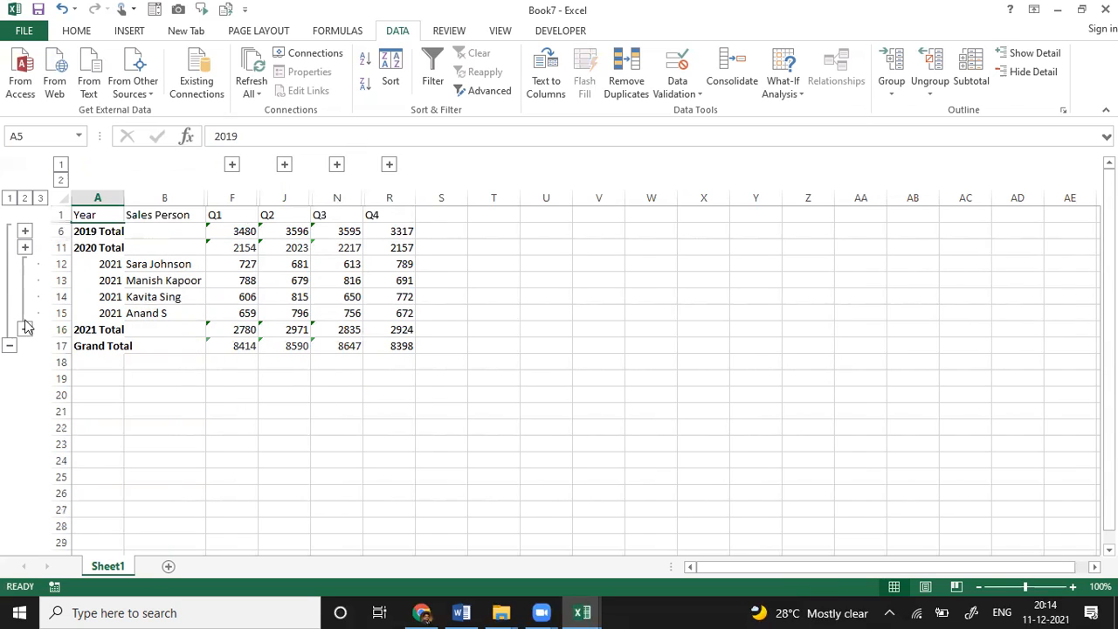
left_click(26, 329)
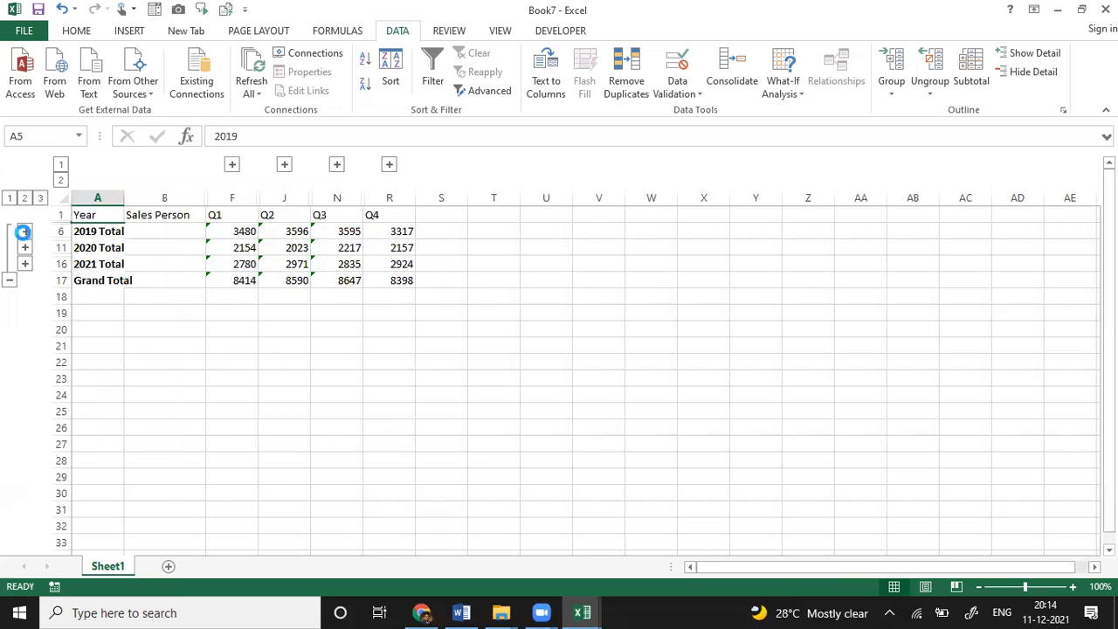
left_click(24, 232)
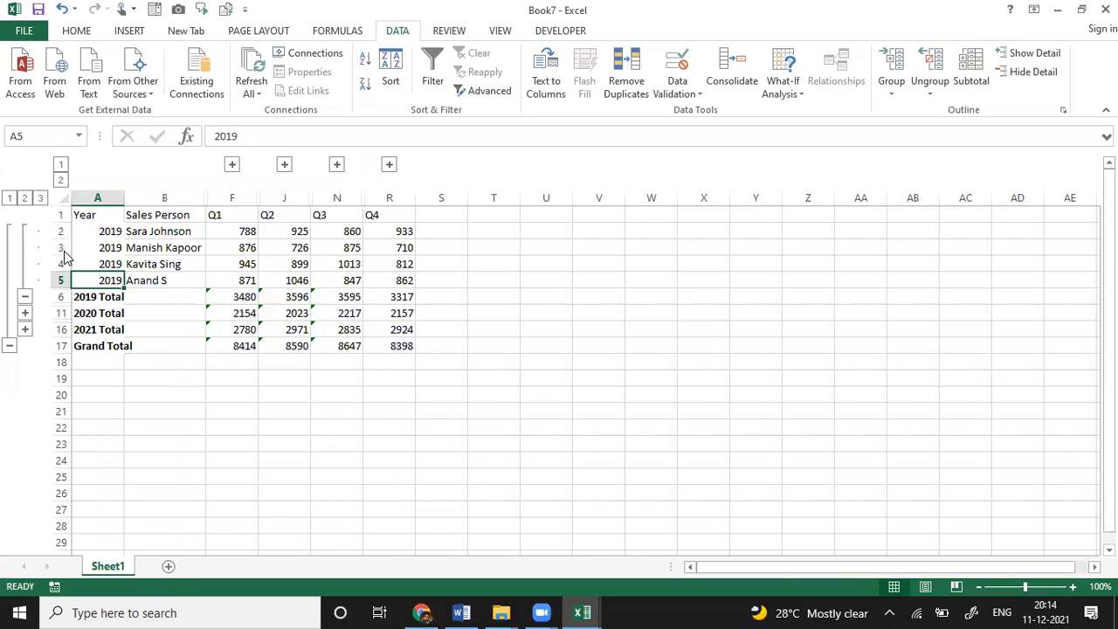
left_click(25, 313)
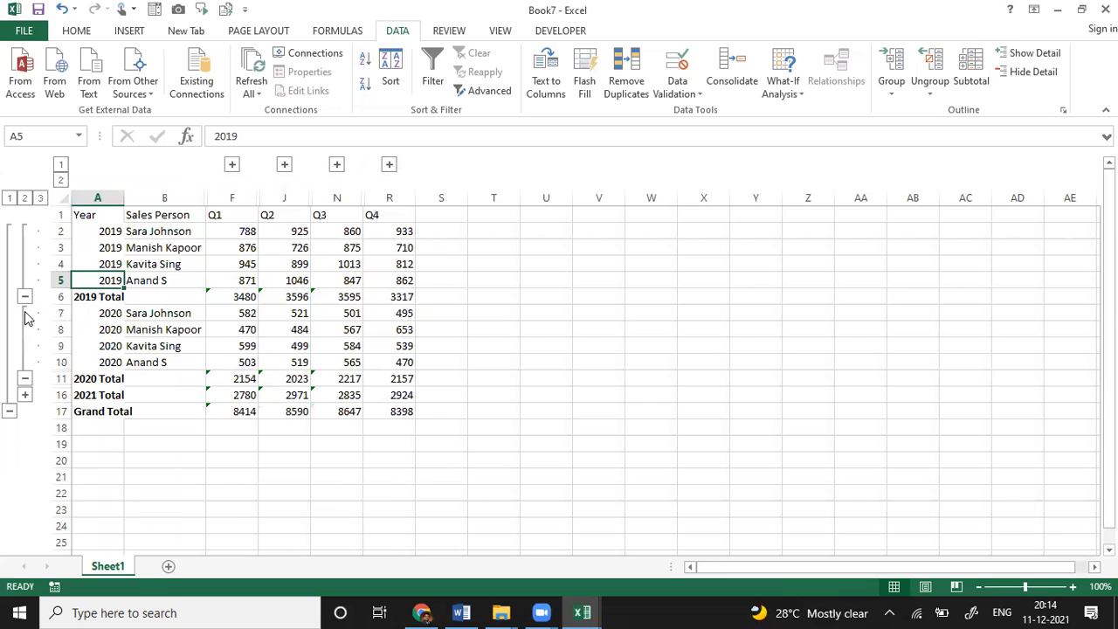
left_click(25, 395)
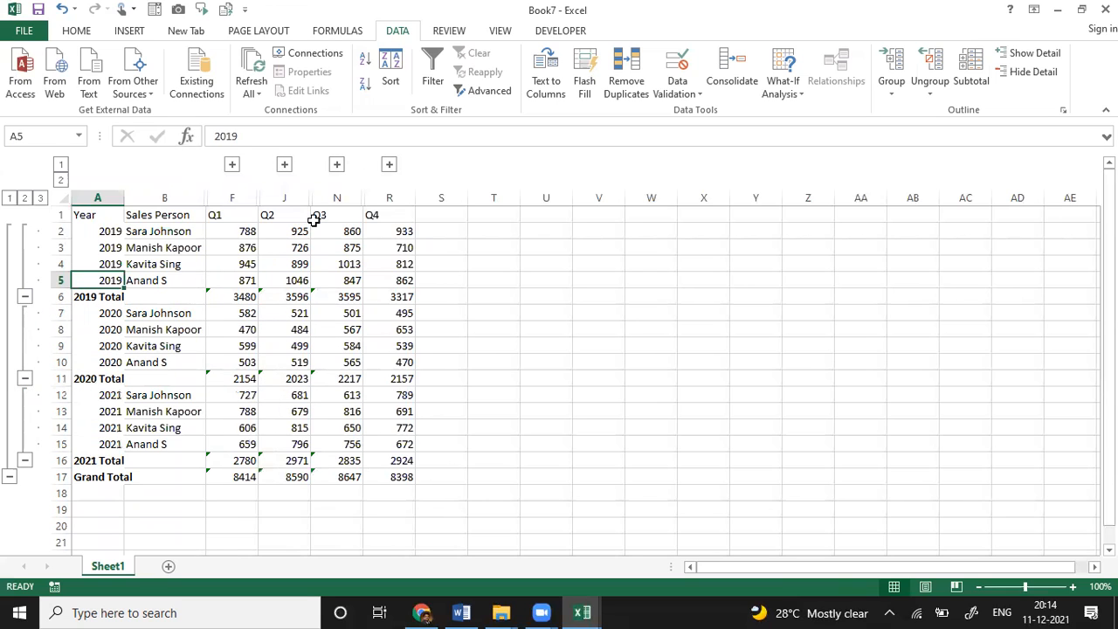
Expand the Q2, Q4 and Q1 column groups to view their months, and collapse them all again
left_click(285, 166)
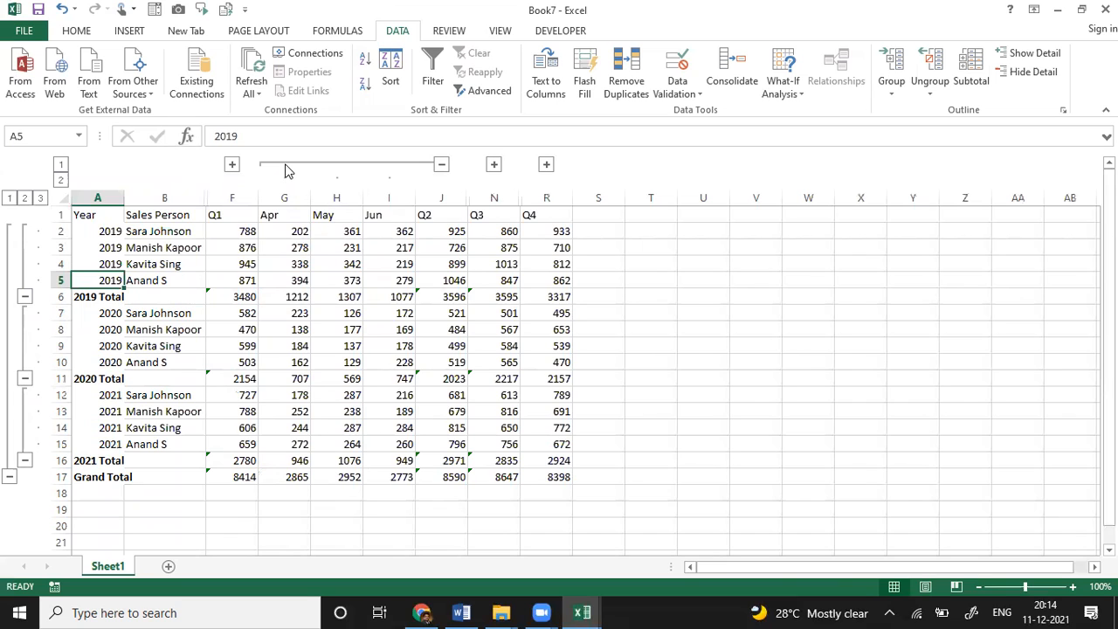
left_click(441, 164)
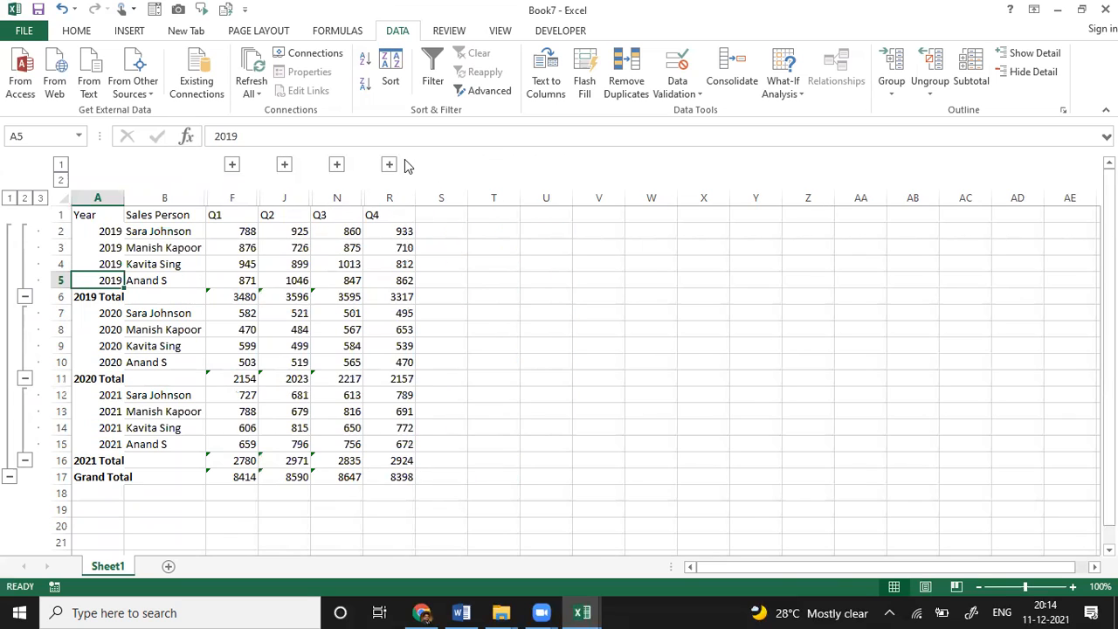
left_click(389, 165)
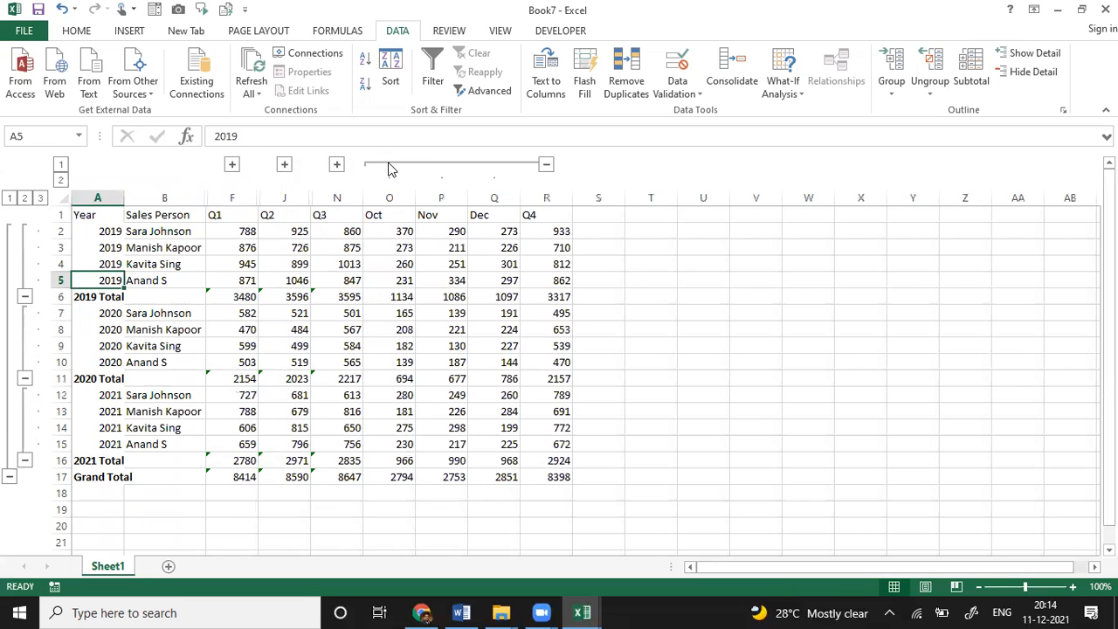
left_click(231, 166)
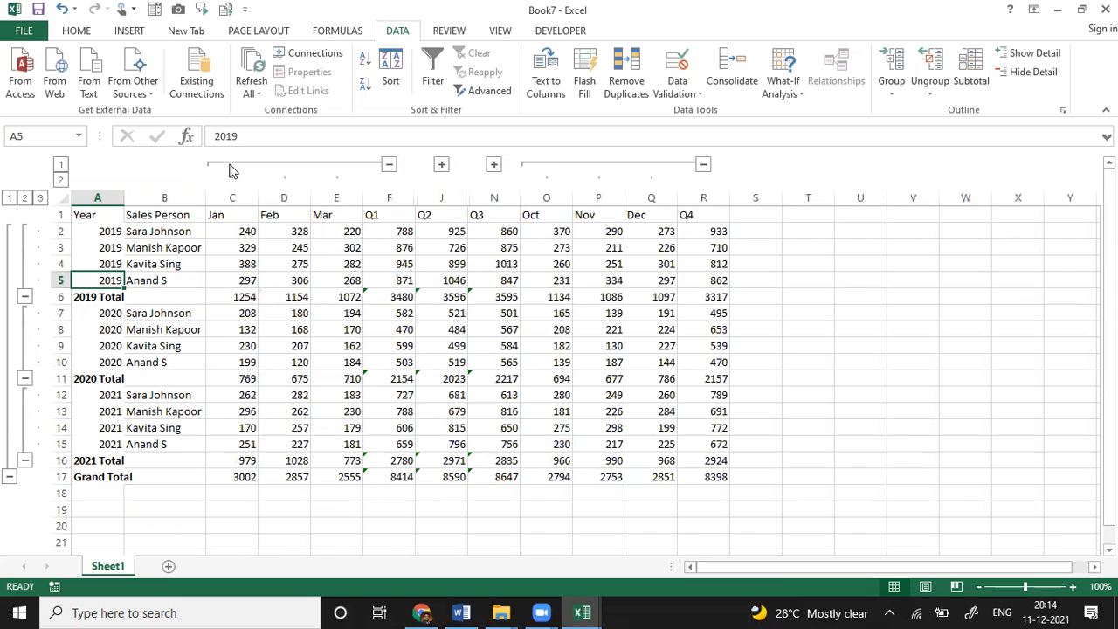
left_click(389, 165)
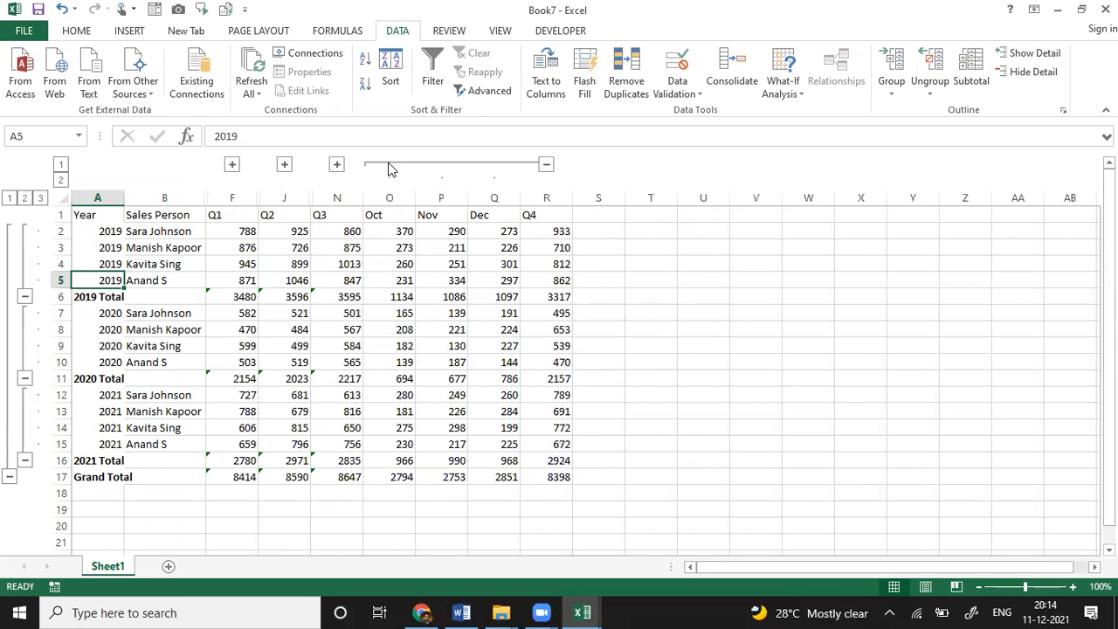
left_click(546, 165)
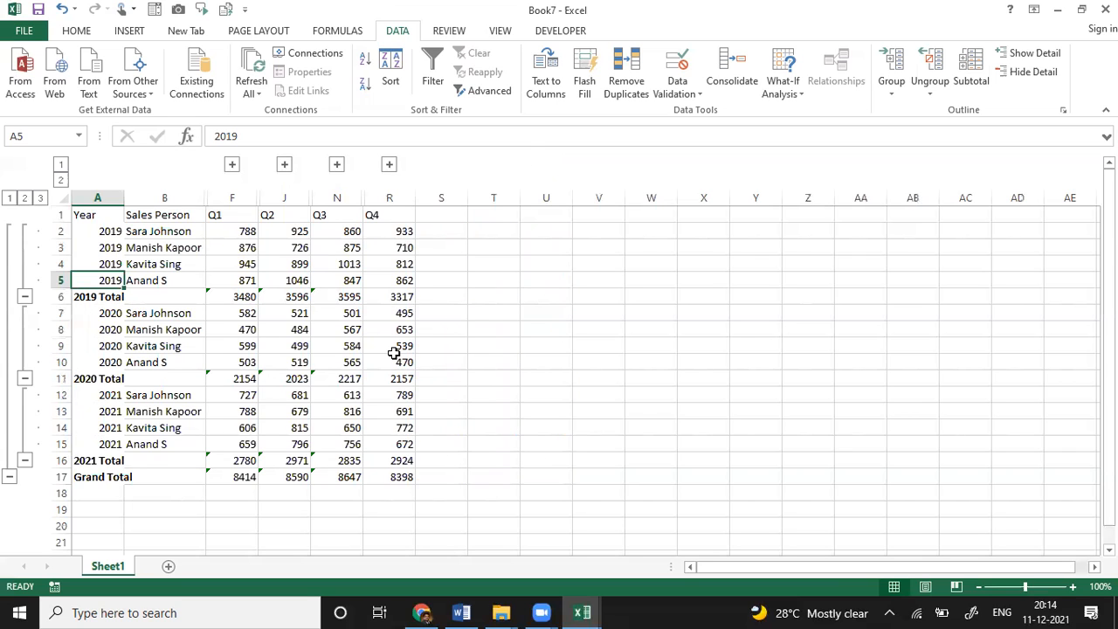
Collapse the row outline to level 1 so that only the grand total row shows
left_click(10, 198)
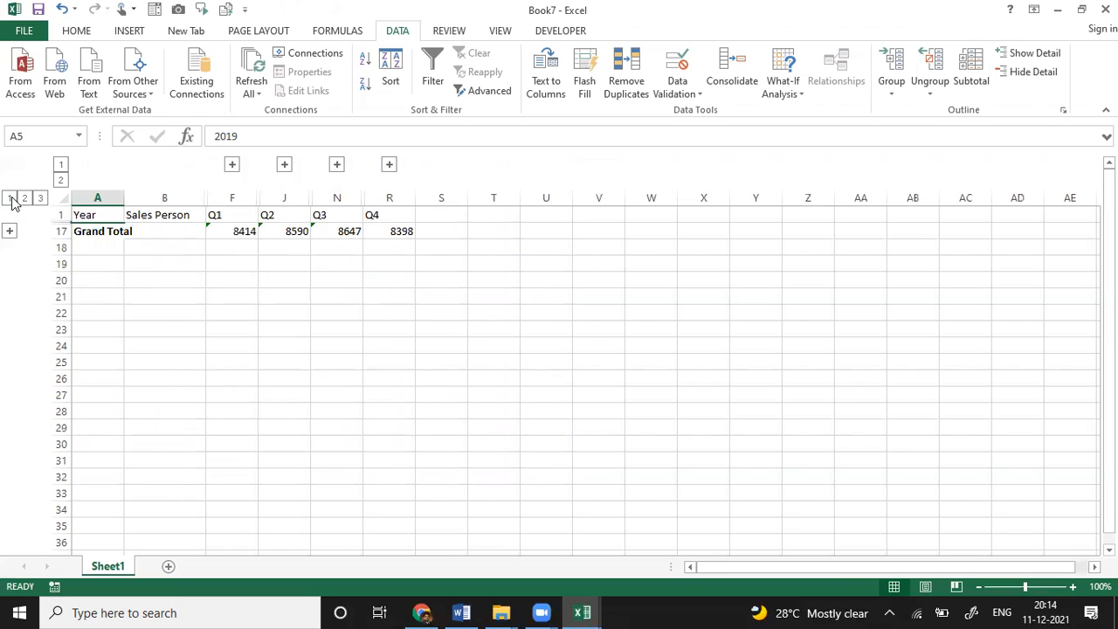
Expand the column outline to level 2 and the row outline to level 3 so all months and detail rows show
left_click(61, 181)
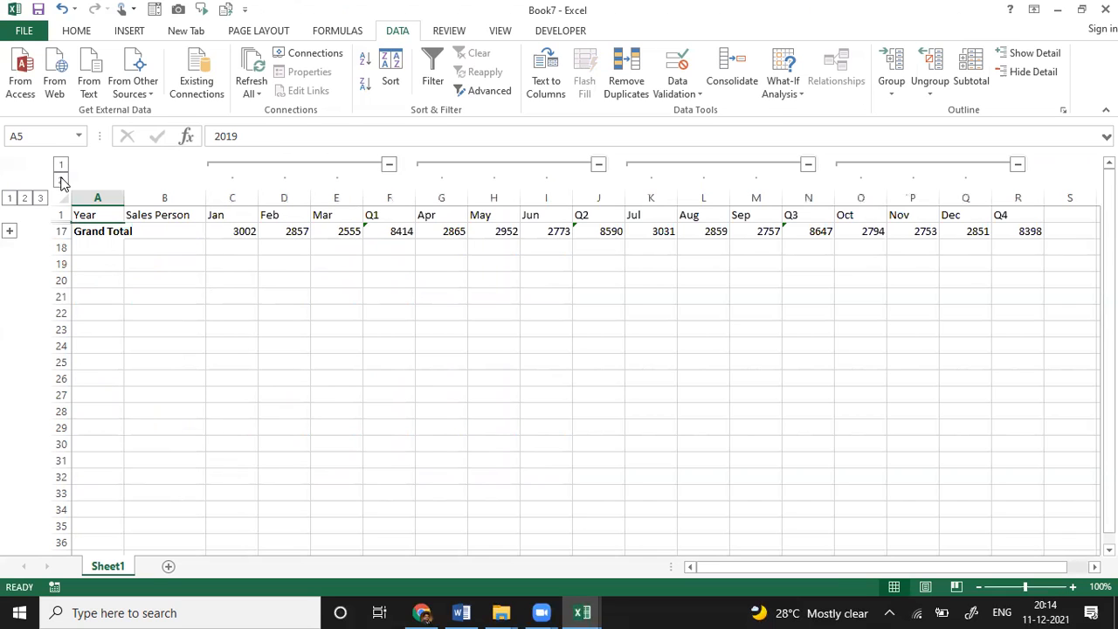
left_click(39, 198)
left_click(441, 311)
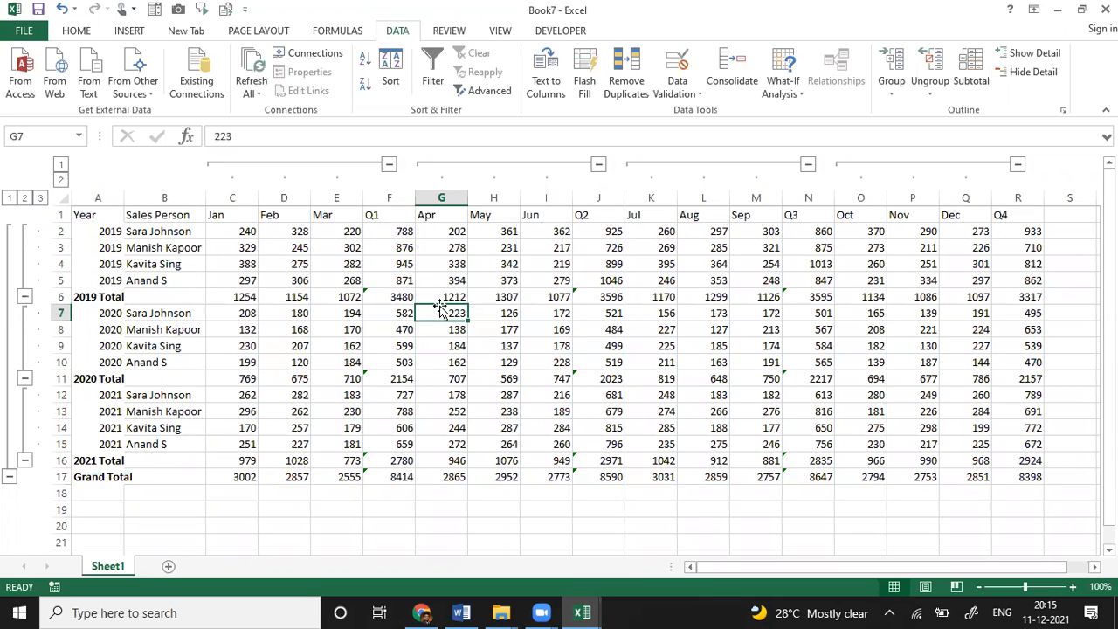
Convert the whole data range A1:R17 into a table with headers
left_click(99, 219)
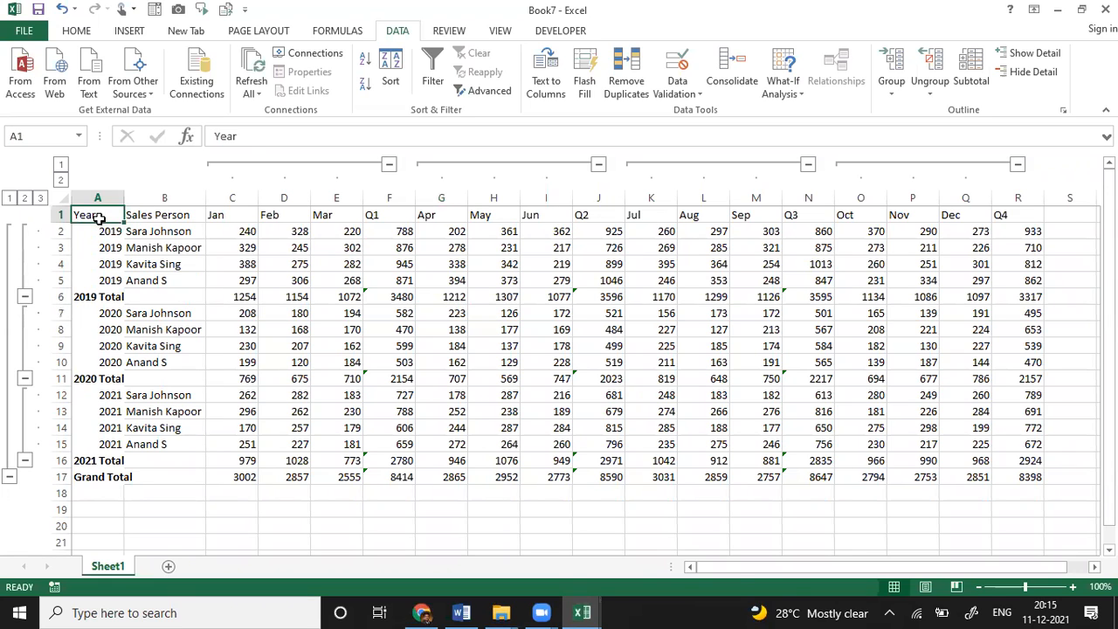
key("ctrl+shift+Down")
key("ctrl+shift+Right")
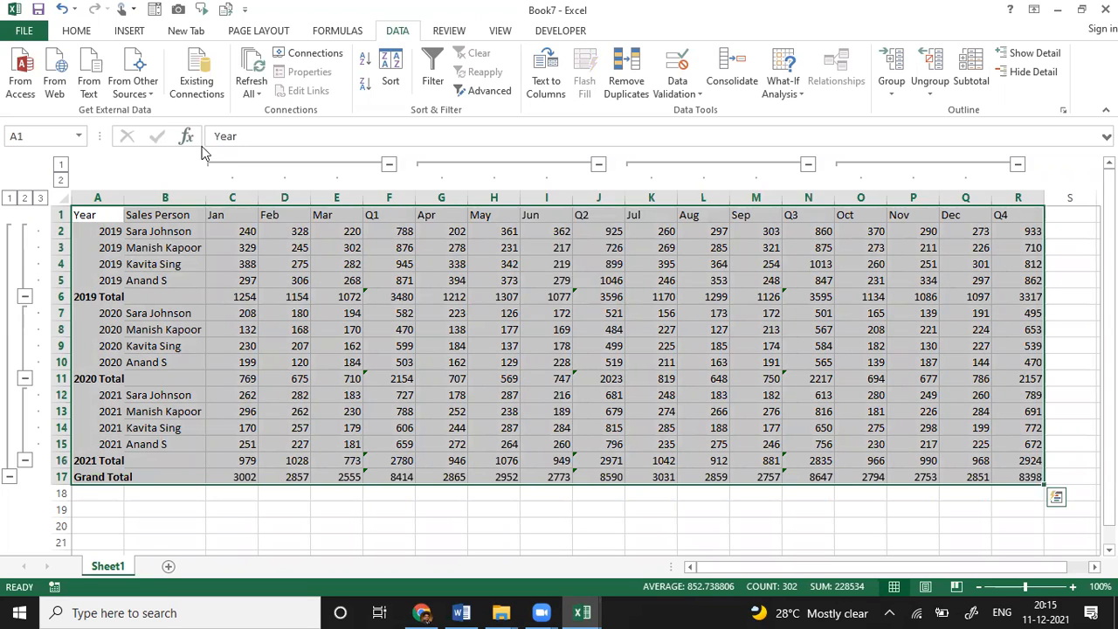
left_click(131, 35)
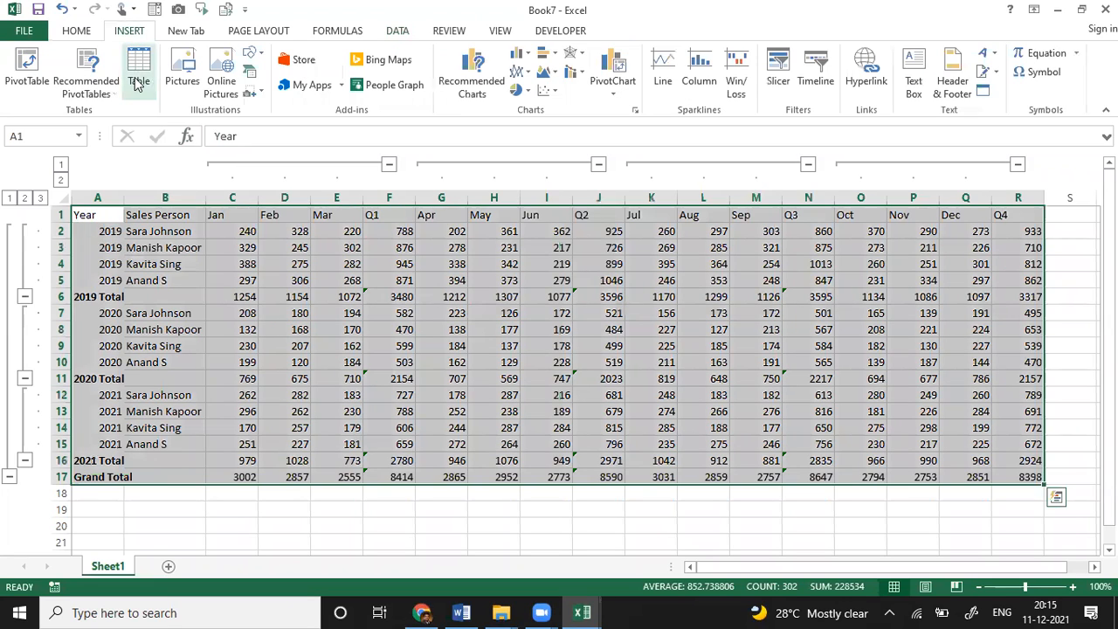
left_click(136, 81)
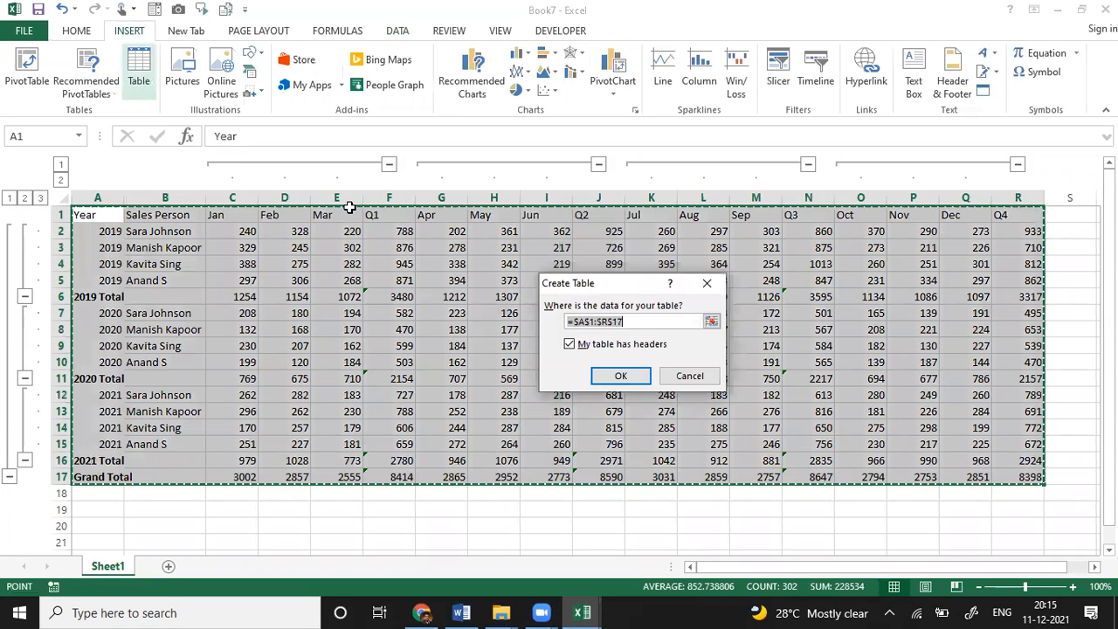
left_click(625, 375)
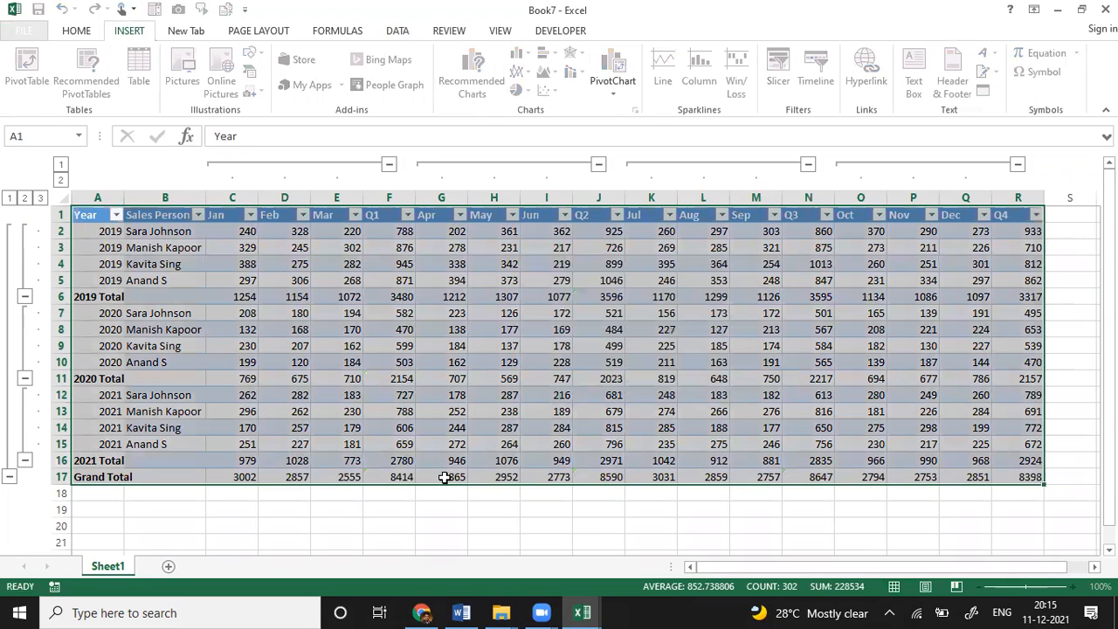
Insert a slicer for the table's Sales Person column
left_click(464, 359)
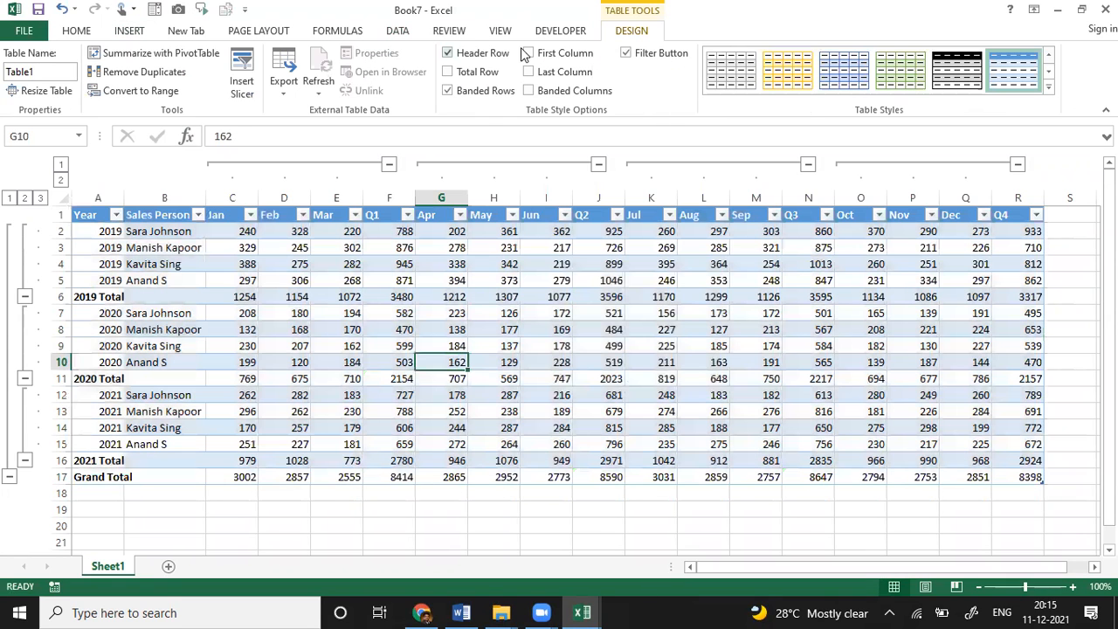
left_click(140, 35)
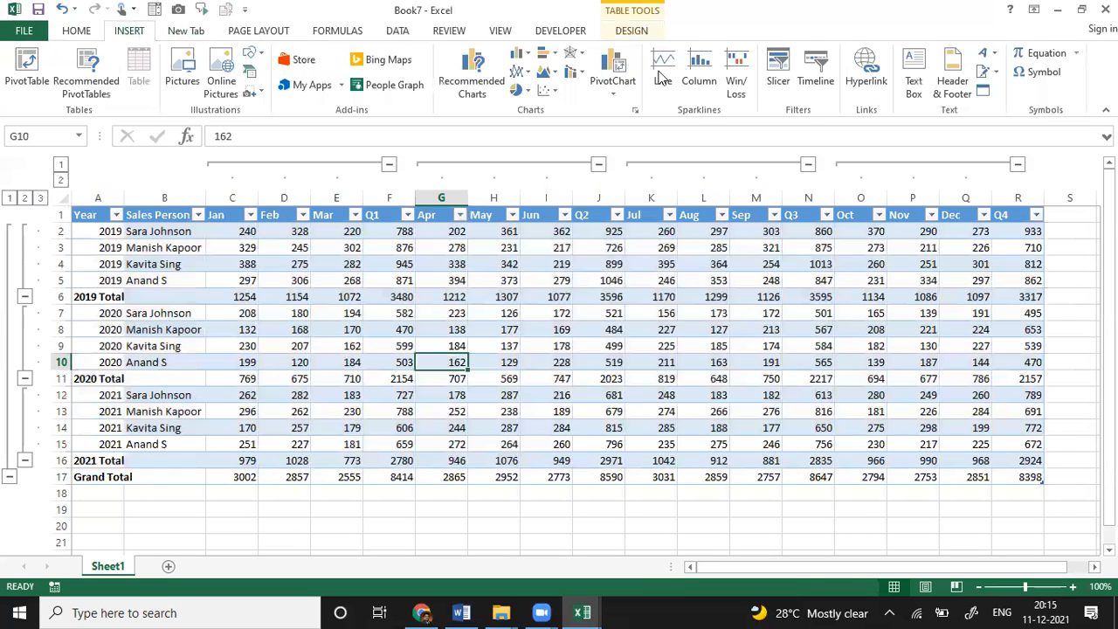
left_click(777, 70)
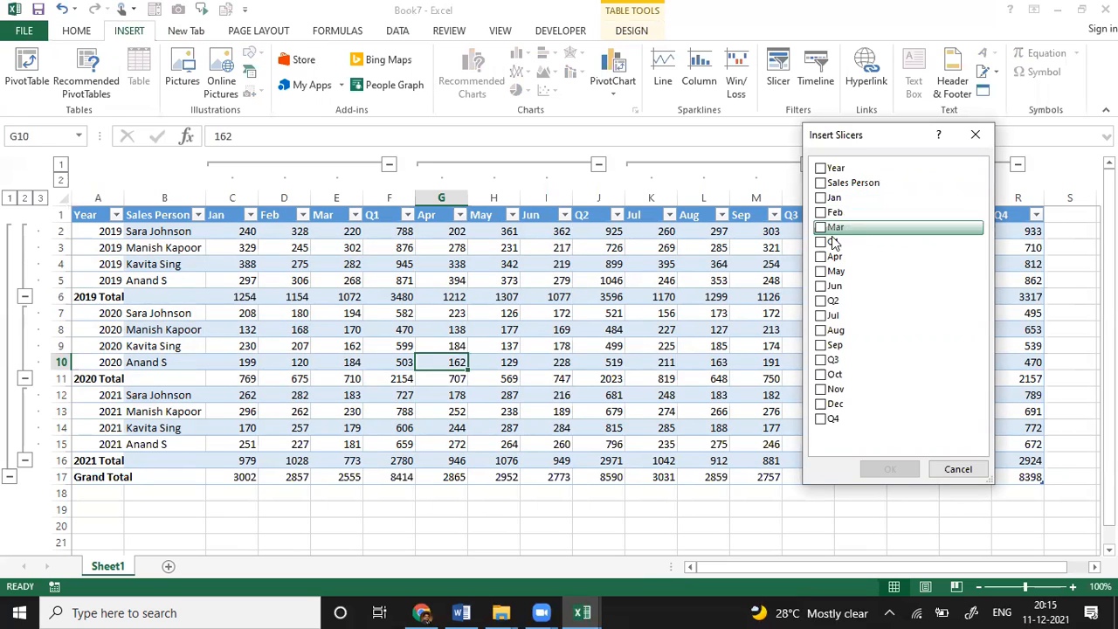
left_click(821, 184)
left_click(891, 469)
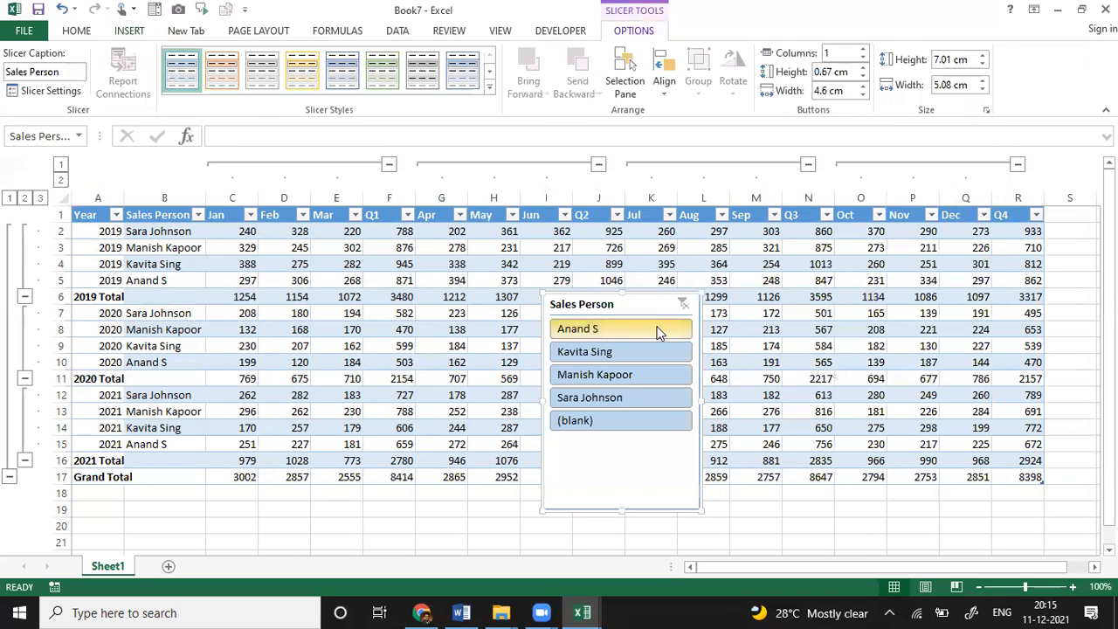
Filter the table by the first sales person, switch to the second and third together, and clear the filter and delete the slicer
left_click(642, 331)
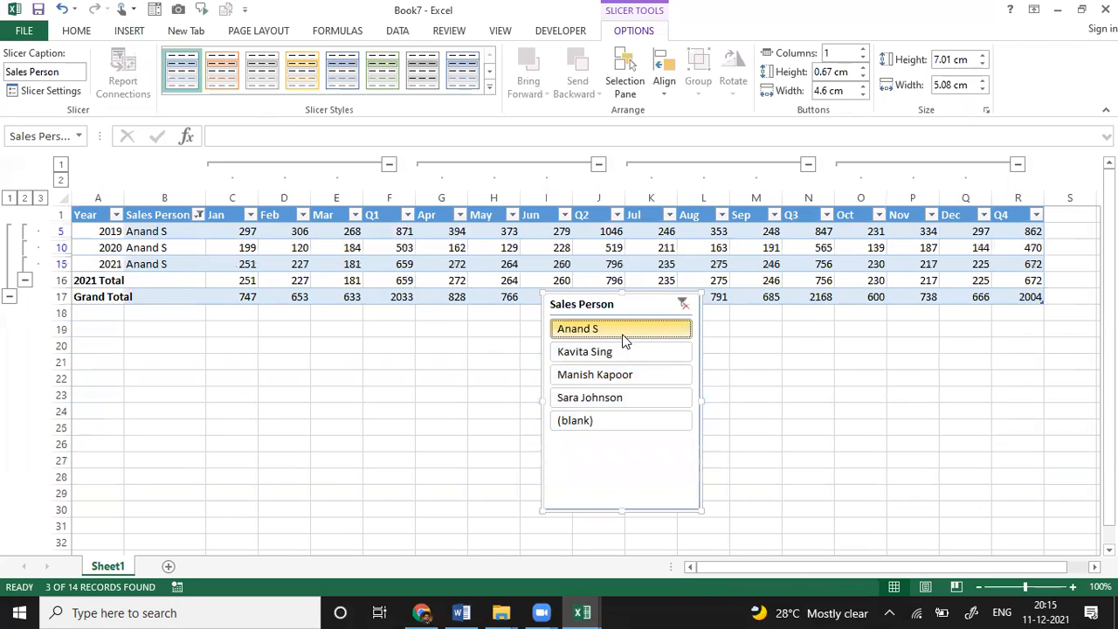
left_click(612, 355)
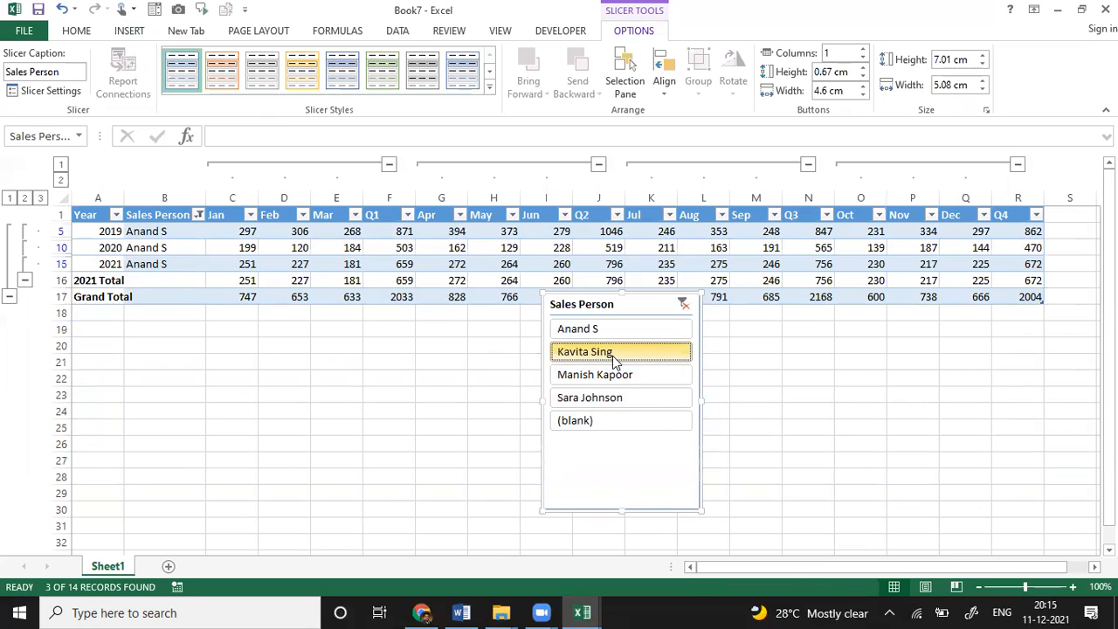
left_click(613, 376, "ctrl")
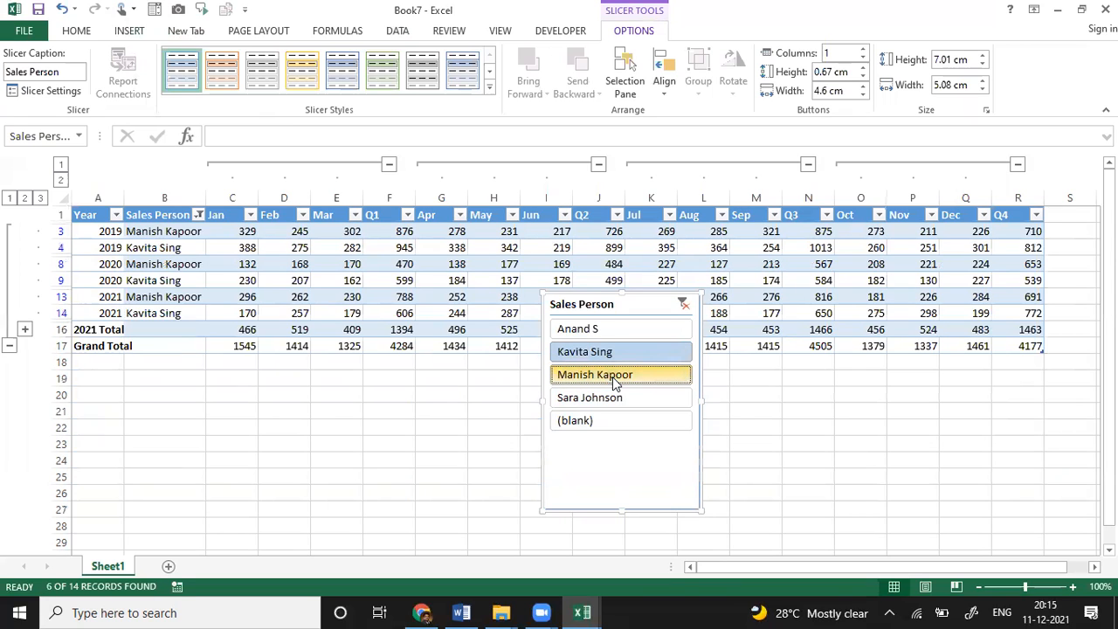
left_click(682, 305)
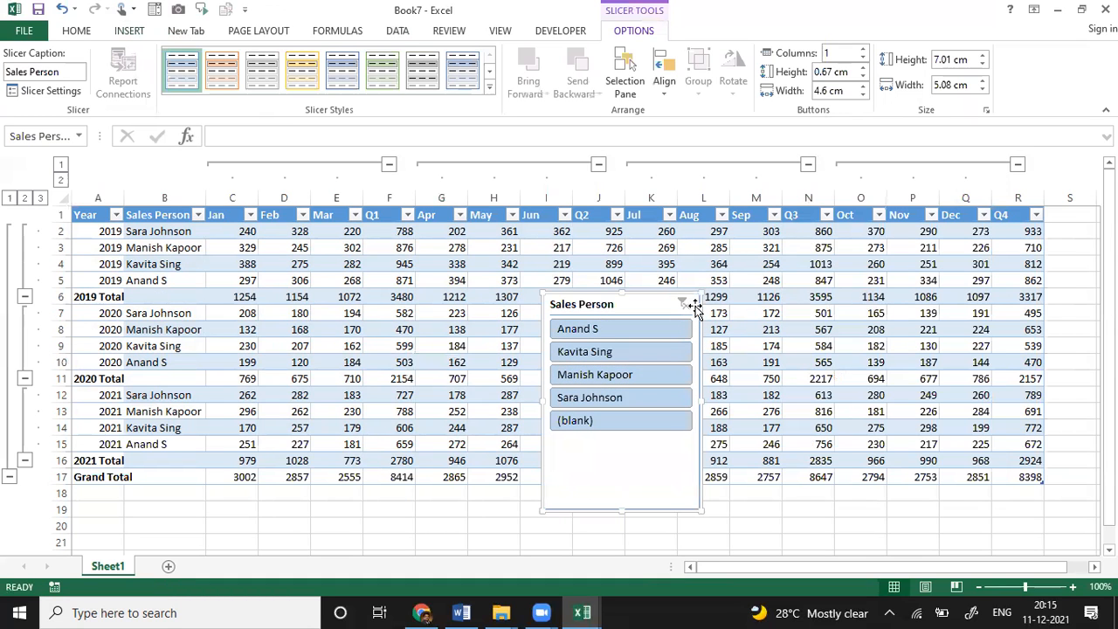
key("Delete")
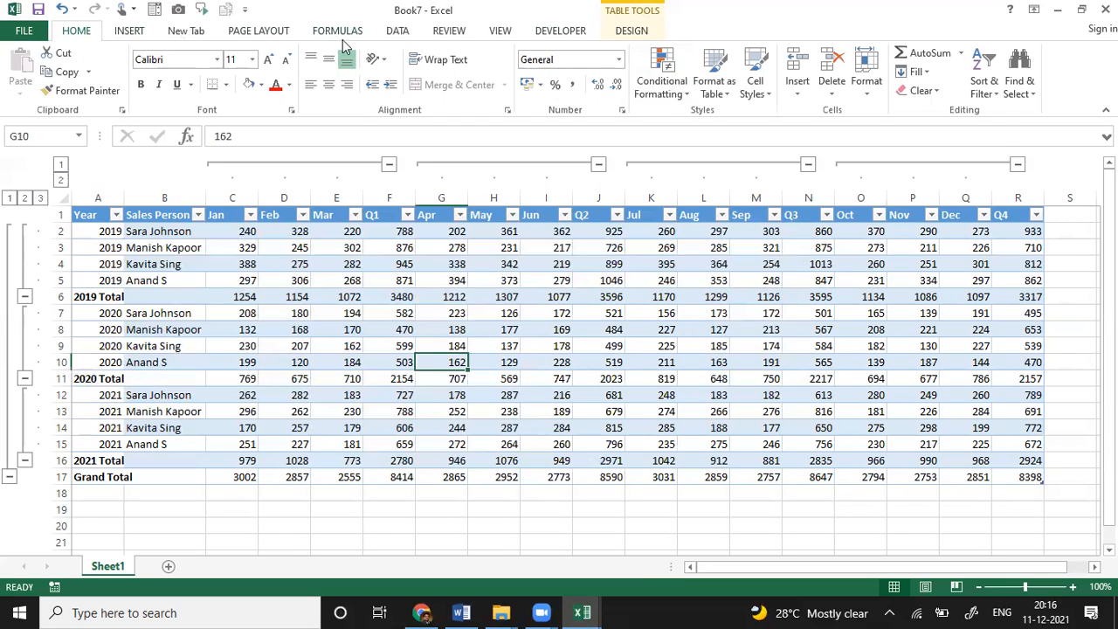
Insert Year and Sales Person slicers for the table and arrange them side by side over its lower-right part
left_click(400, 32)
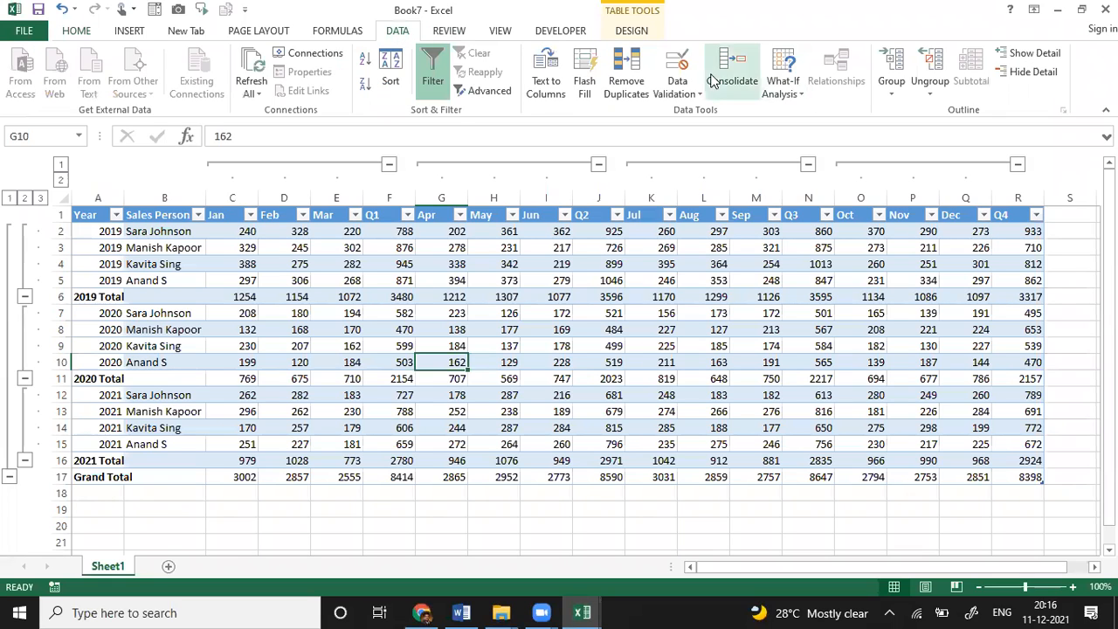
left_click(128, 32)
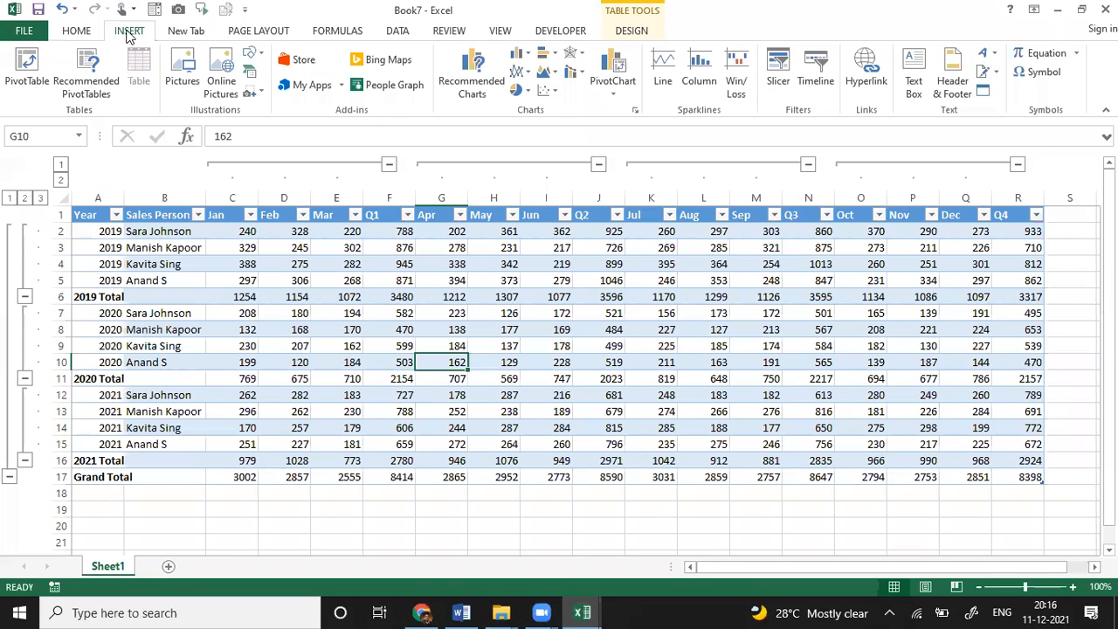
left_click(778, 80)
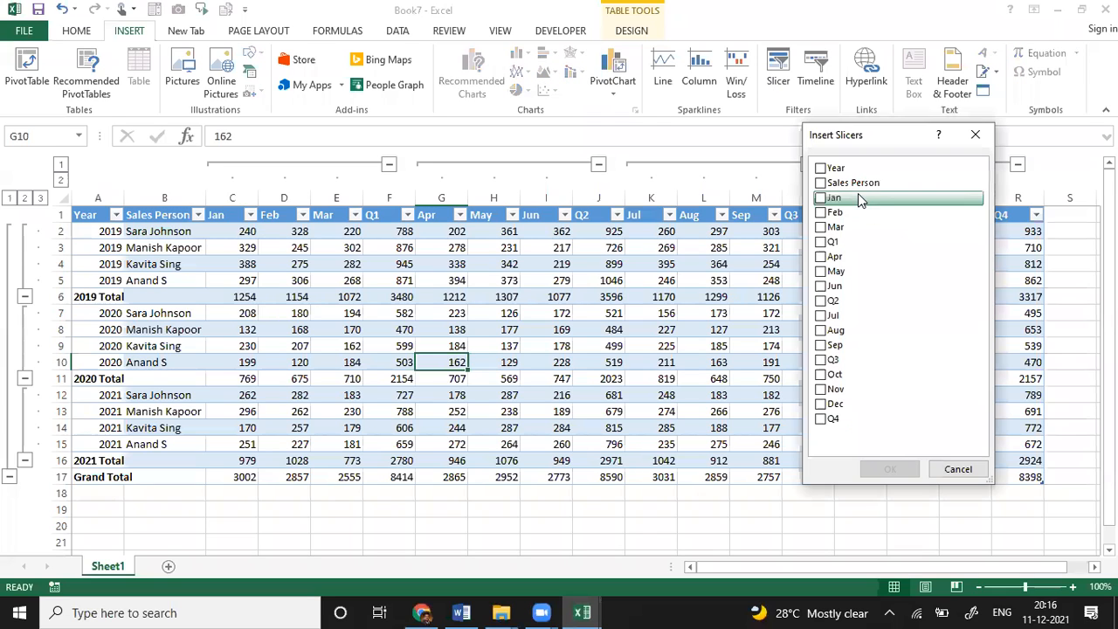
left_click(820, 170)
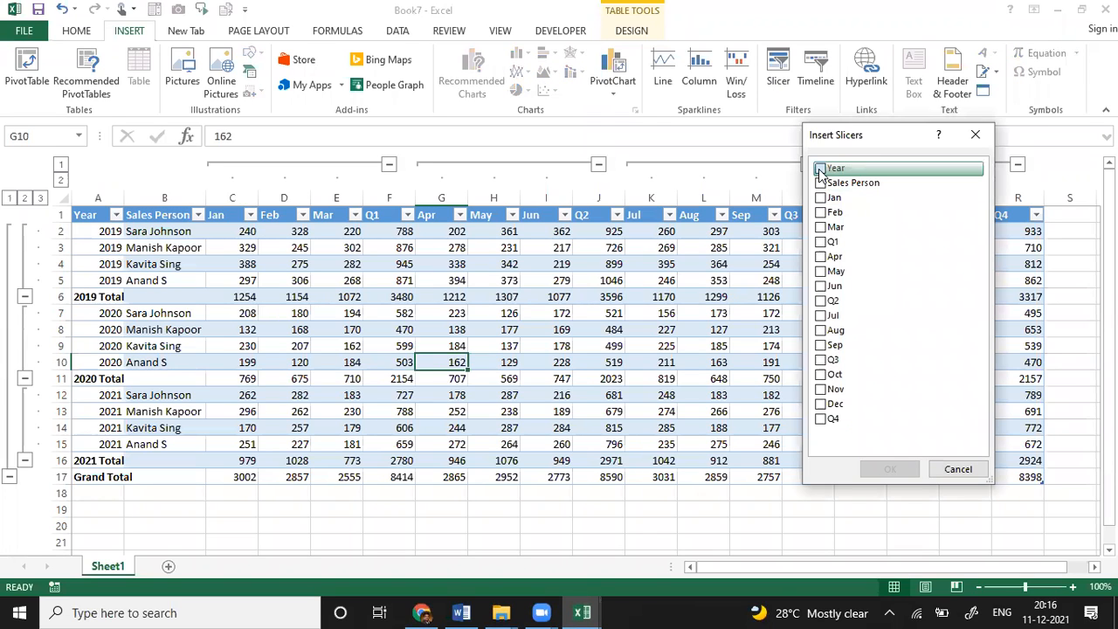
left_click(820, 185)
left_click(889, 470)
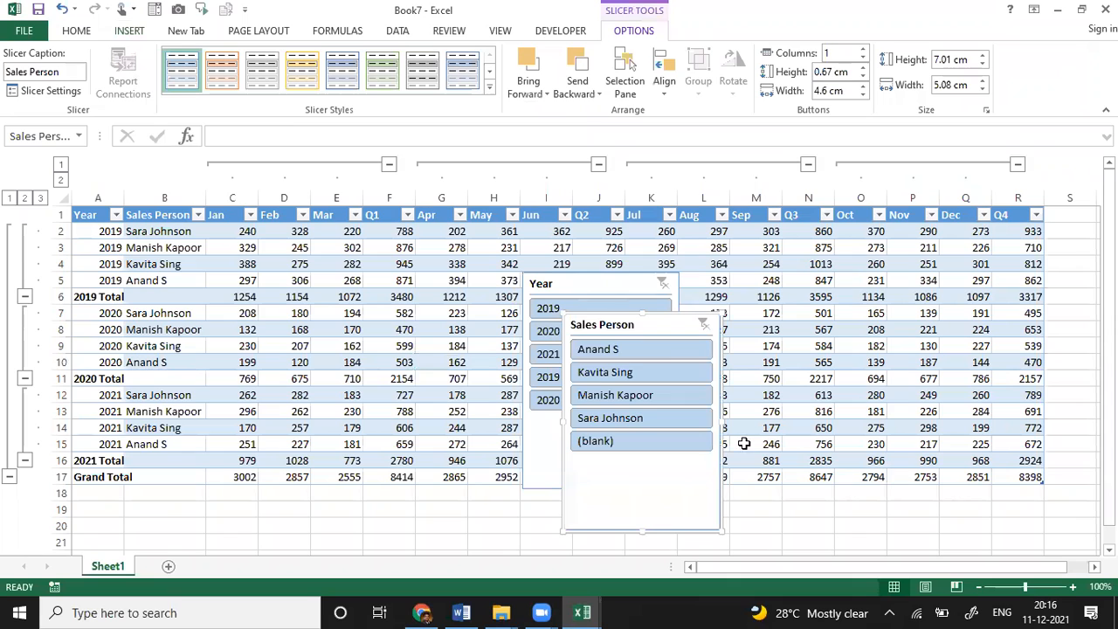
left_click_drag(655, 324, 917, 367)
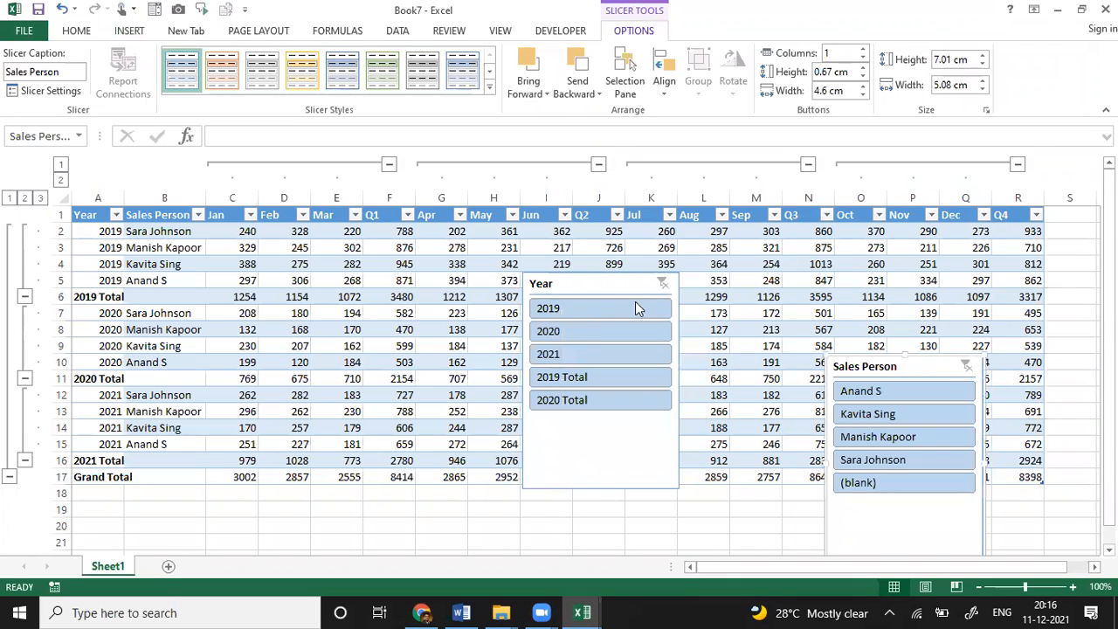
left_click_drag(601, 285, 751, 398)
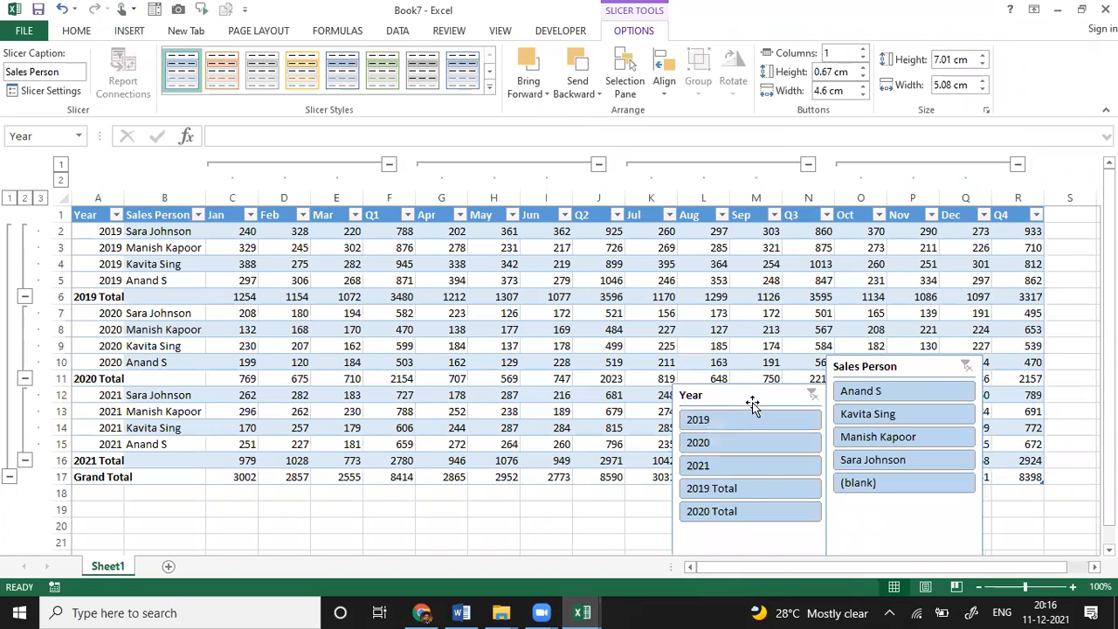
Filter the table with the slicers to years 2020 and 2021 and to the first, third and fourth sales persons listed
left_click(727, 441)
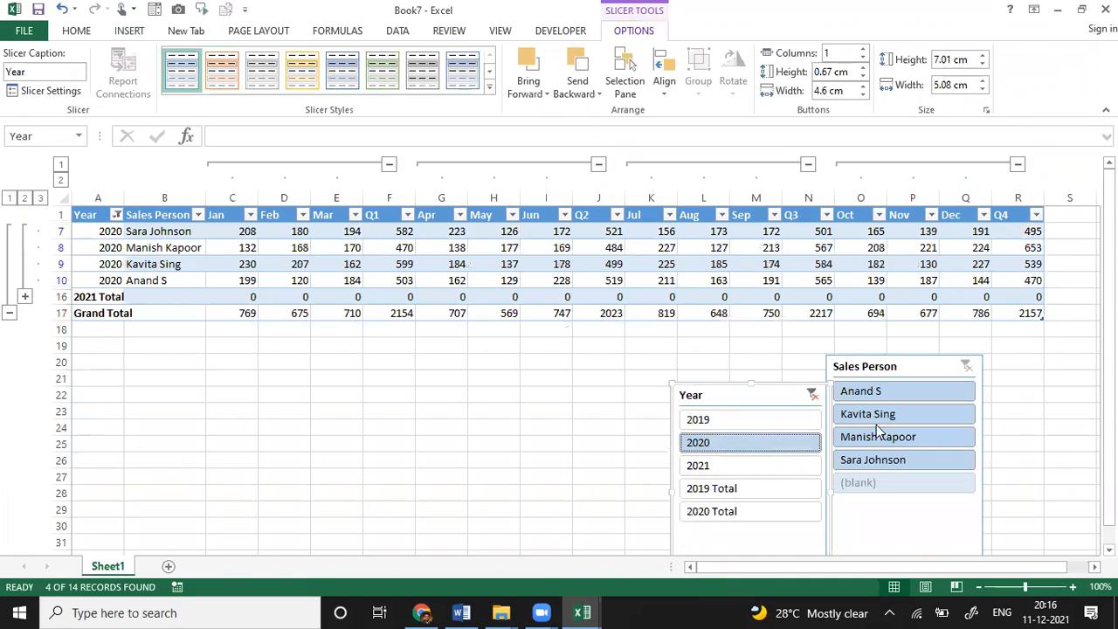
left_click_drag(874, 437, 876, 459)
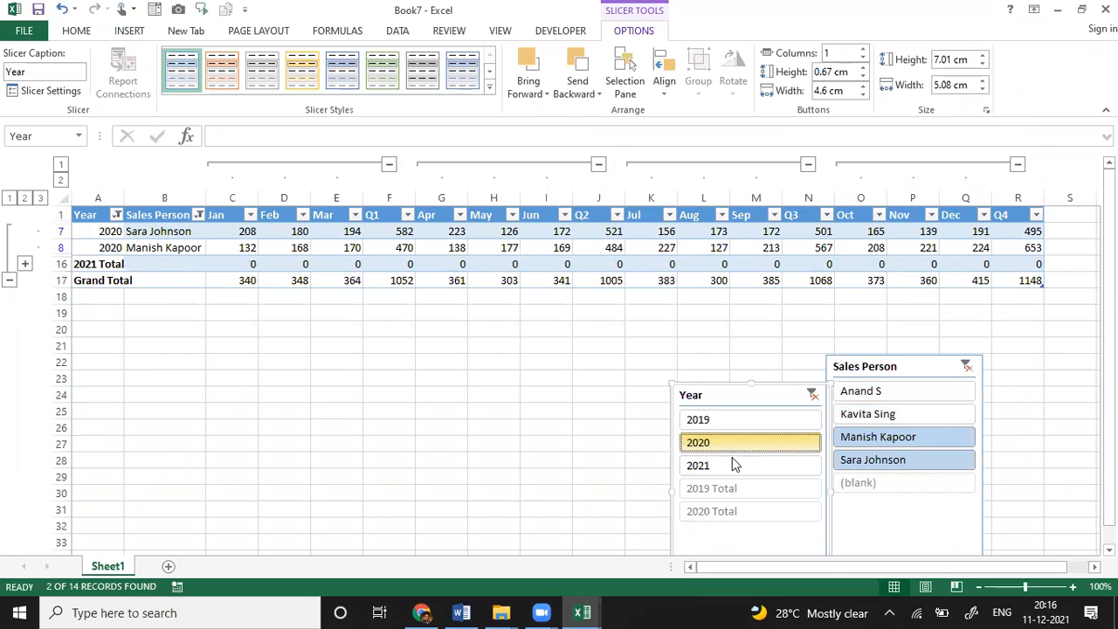
left_click_drag(732, 461, 732, 460)
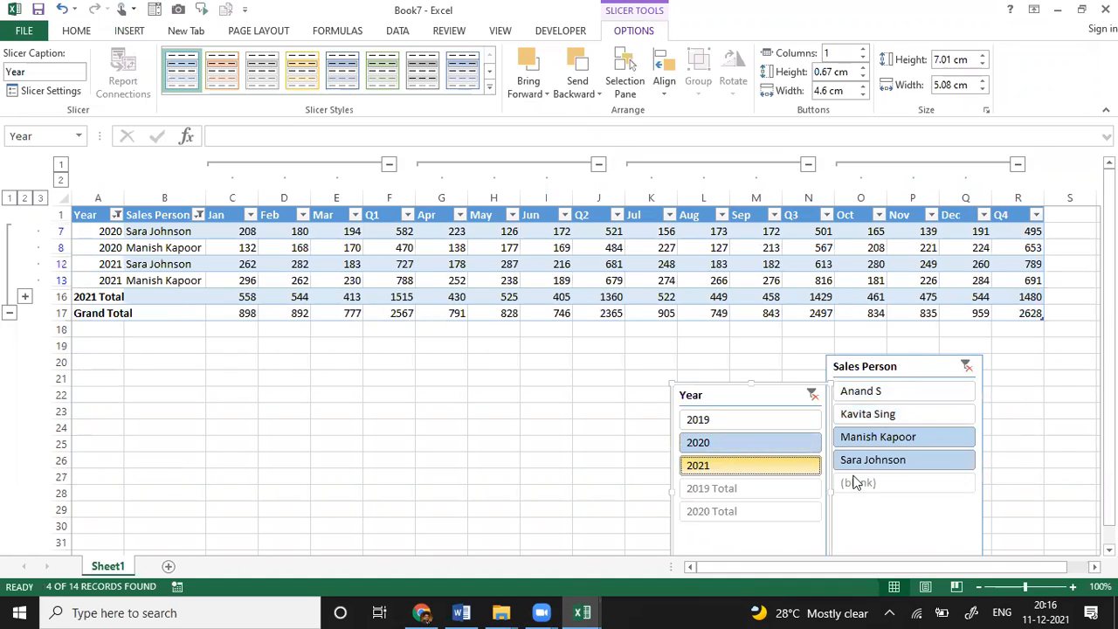
left_click(879, 396, "ctrl")
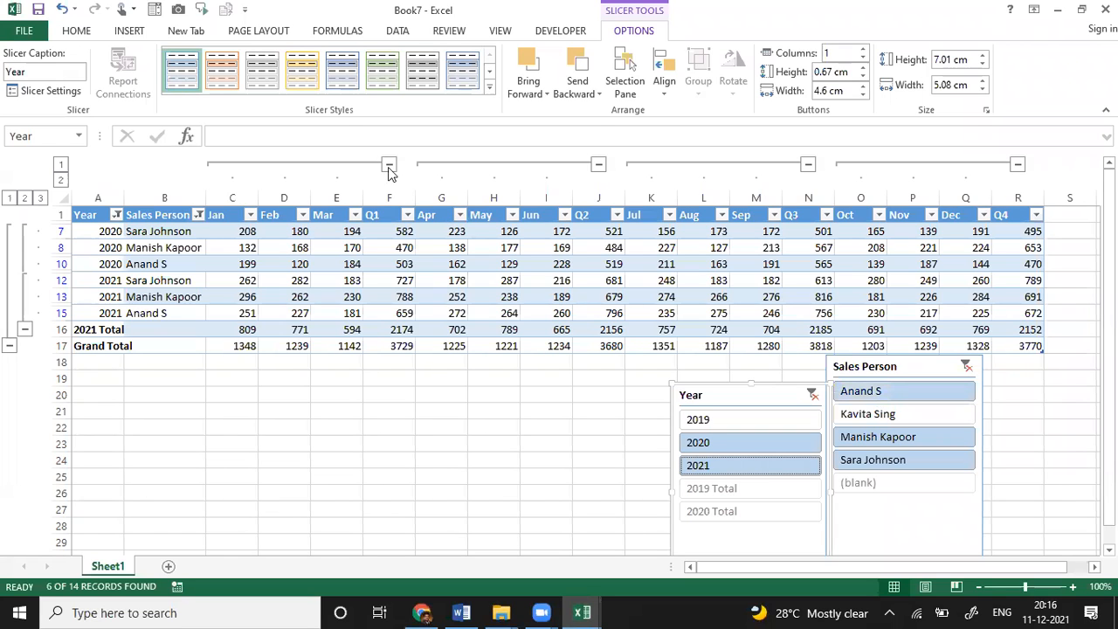
Collapse the Q1, Q2, Q3 and Q4 column groups so only the quarterly totals show
left_click(390, 165)
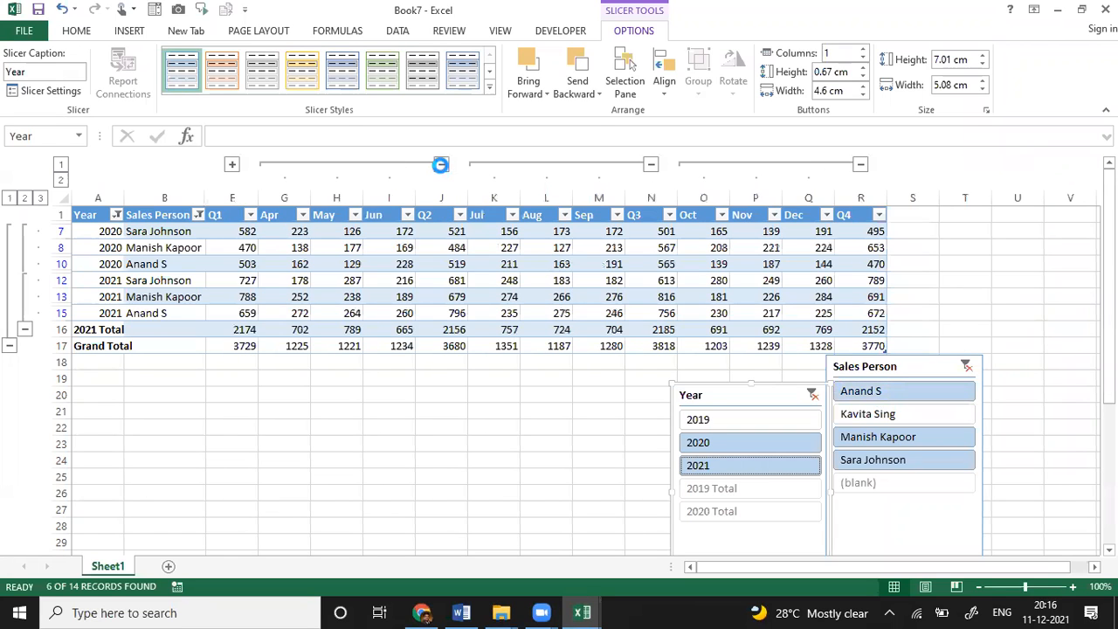
left_click(441, 165)
left_click(494, 165)
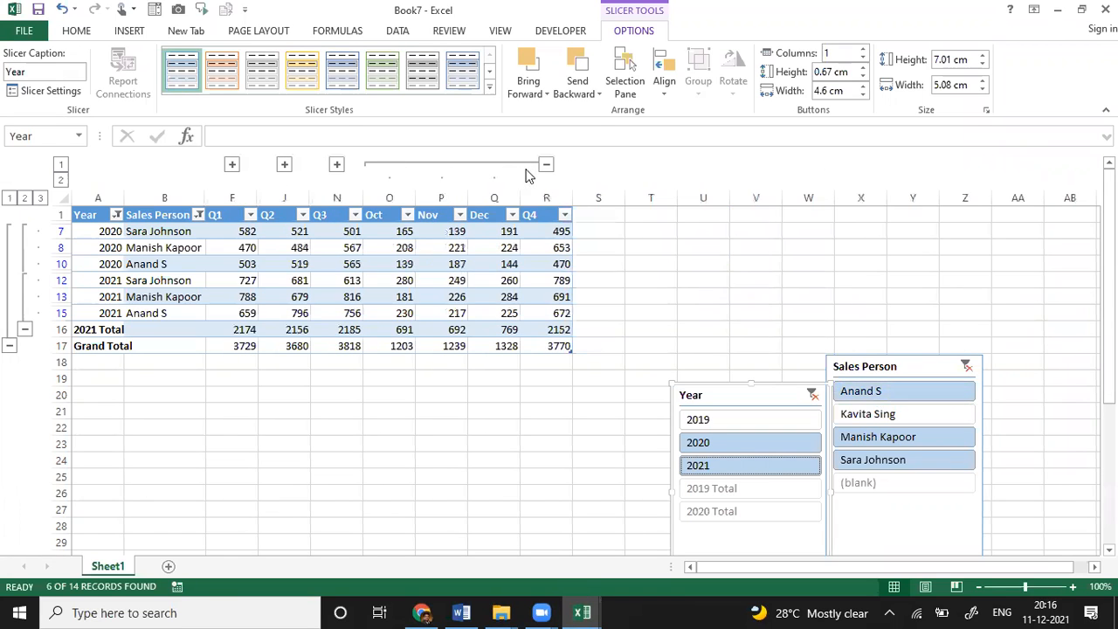
left_click(545, 165)
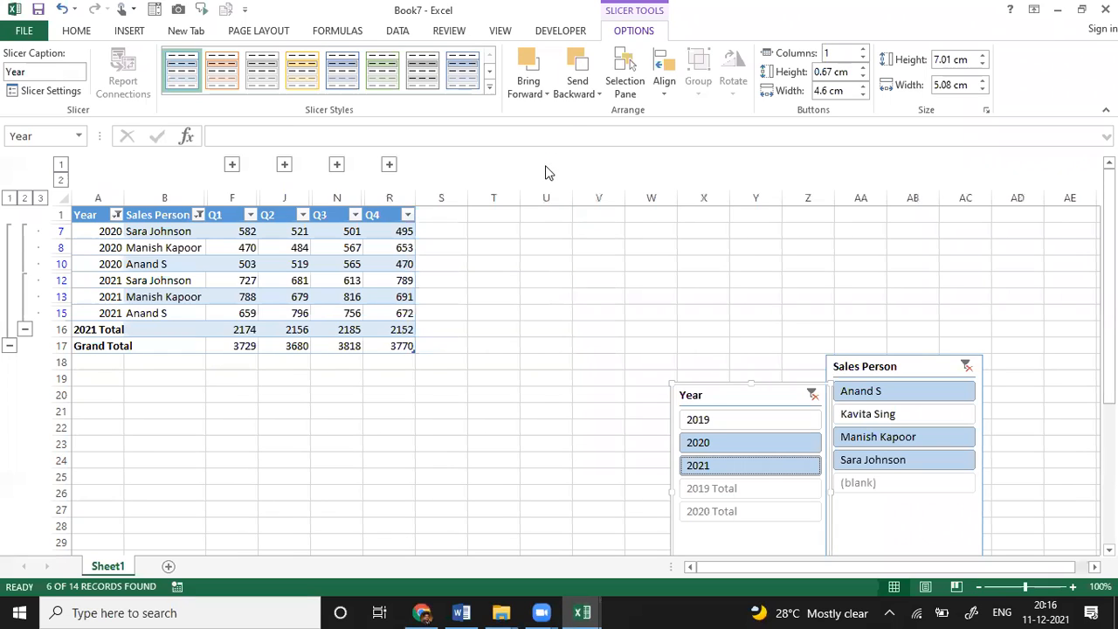